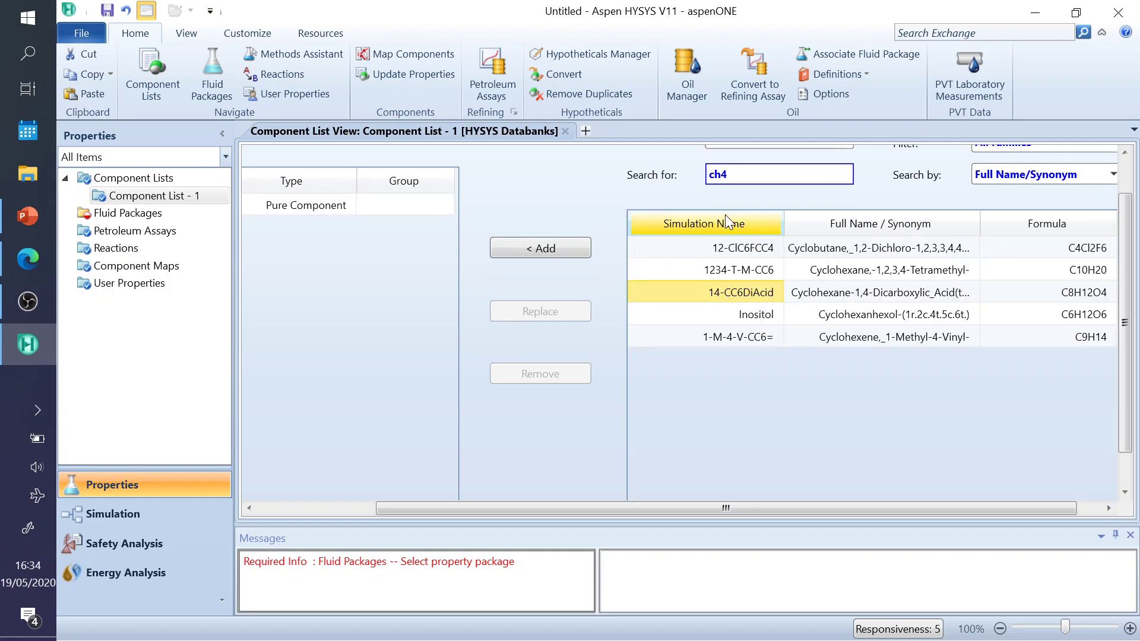
- Search the pure-component databank for methane and add Methane to the component list
scroll(727, 294, "up", 1)
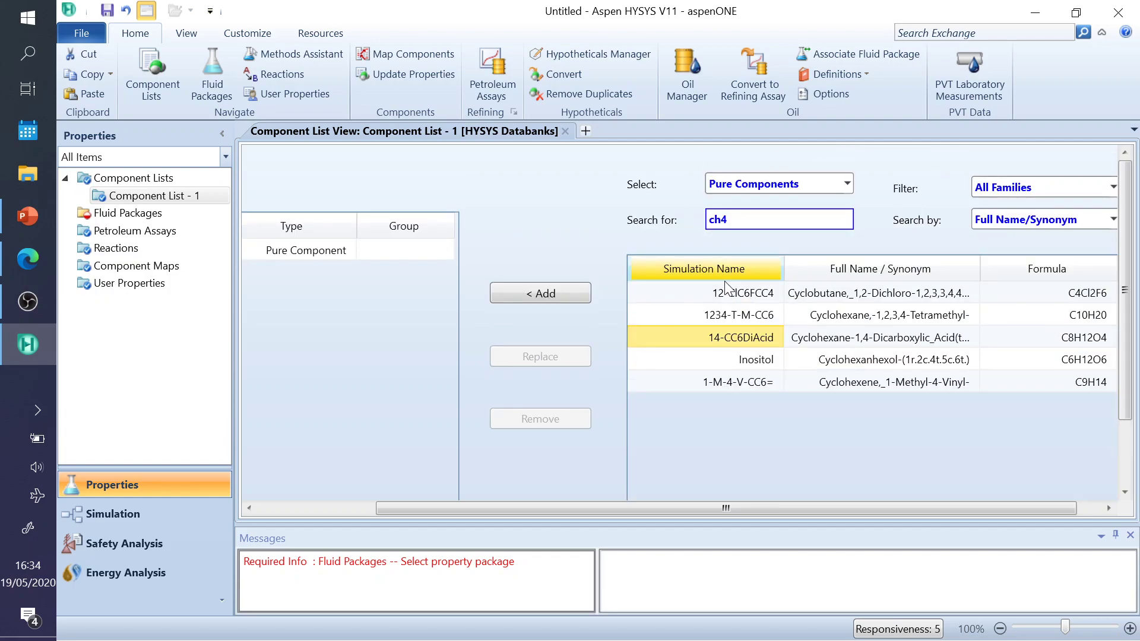
key("BackSpace")
key("BackSpace")
key("BackSpace")
type("methane")
scroll(724, 280, "down", 1)
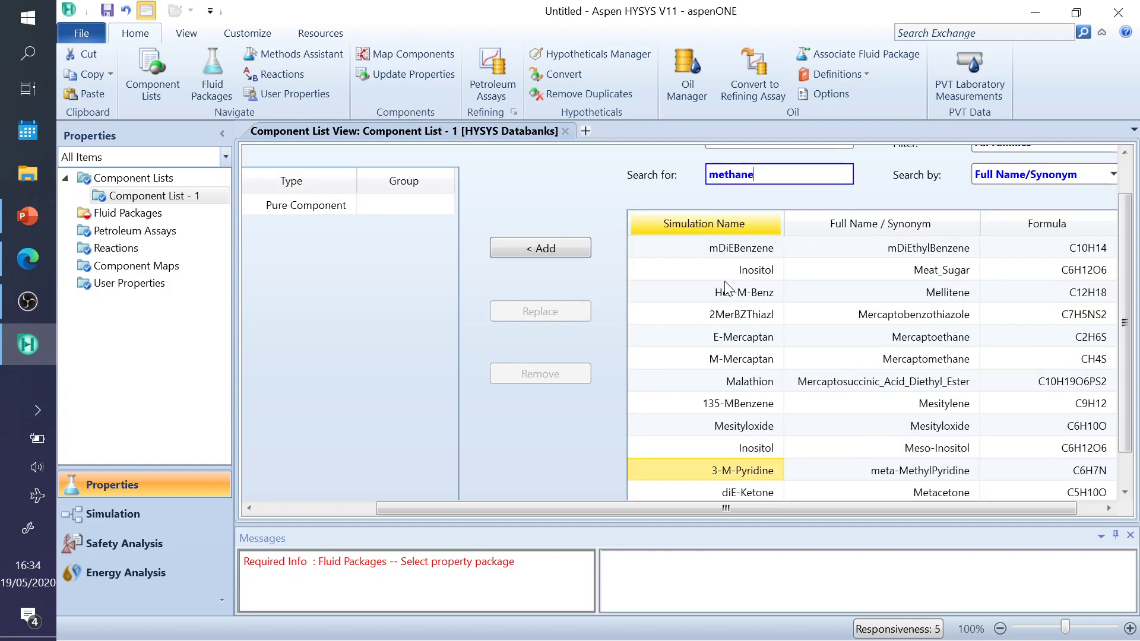
left_click(561, 249)
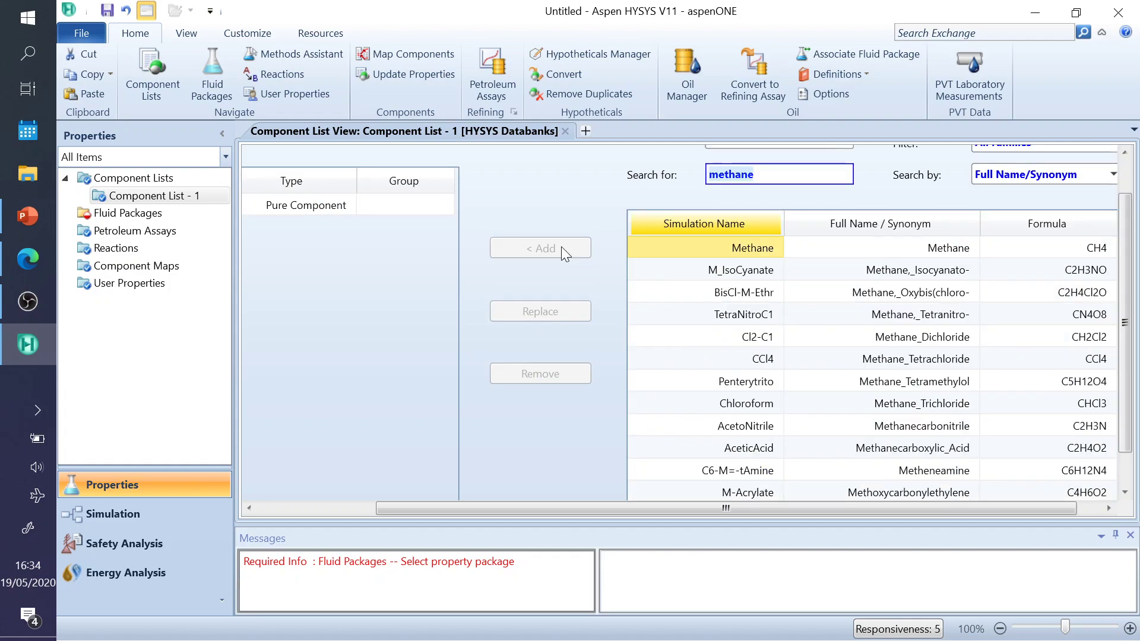
- Search for CO and CO2 and add both pure components to the component list
type("CO")
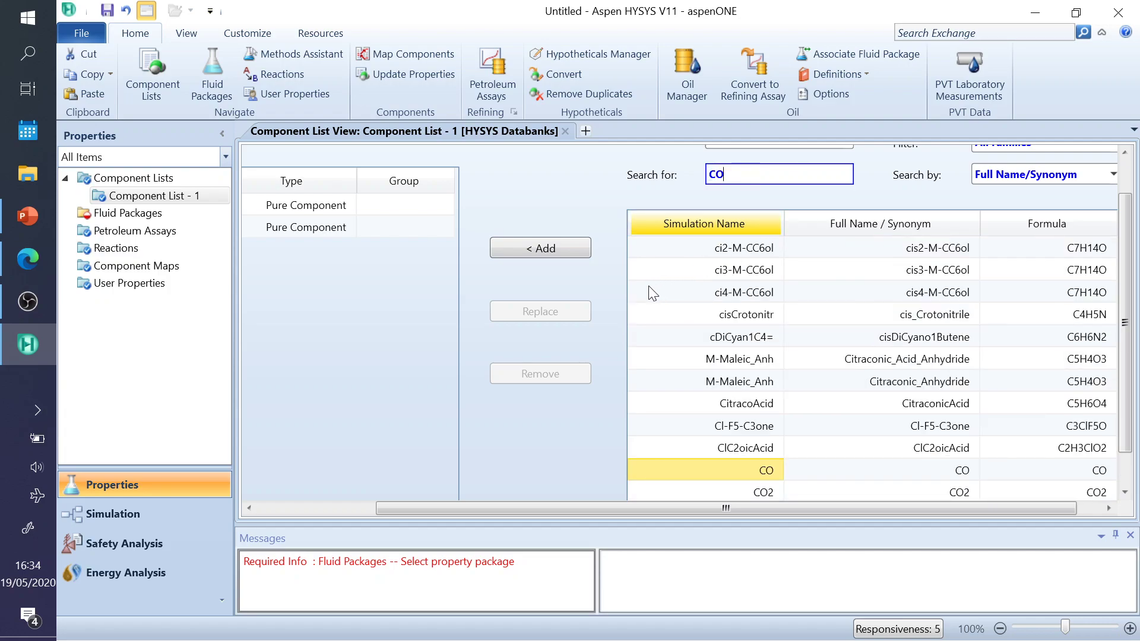
left_click(548, 247)
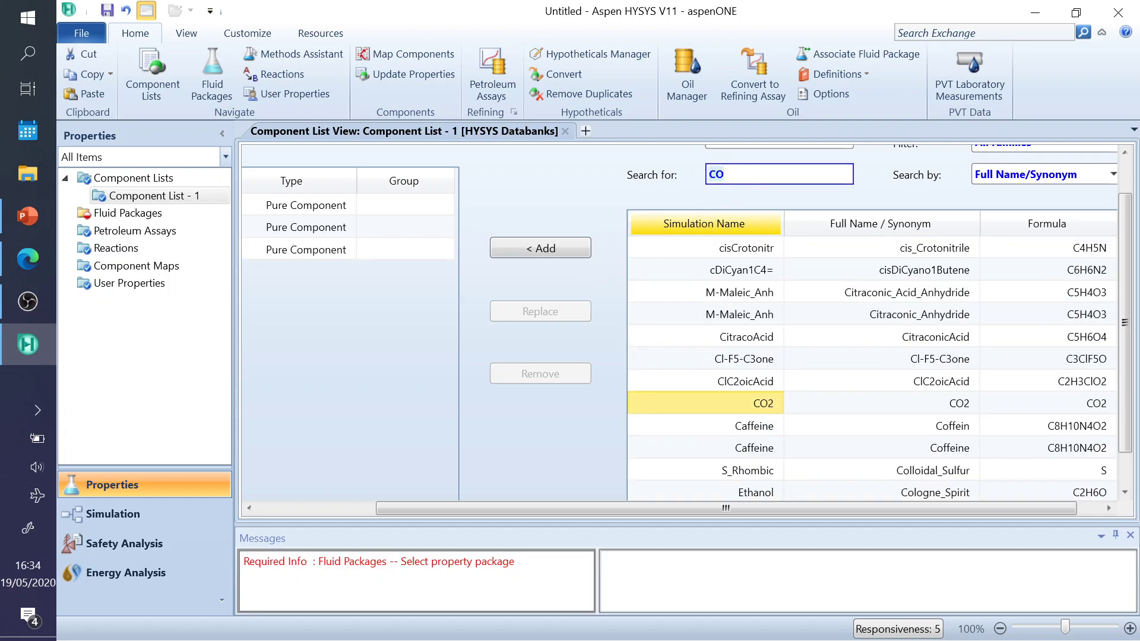
type("2")
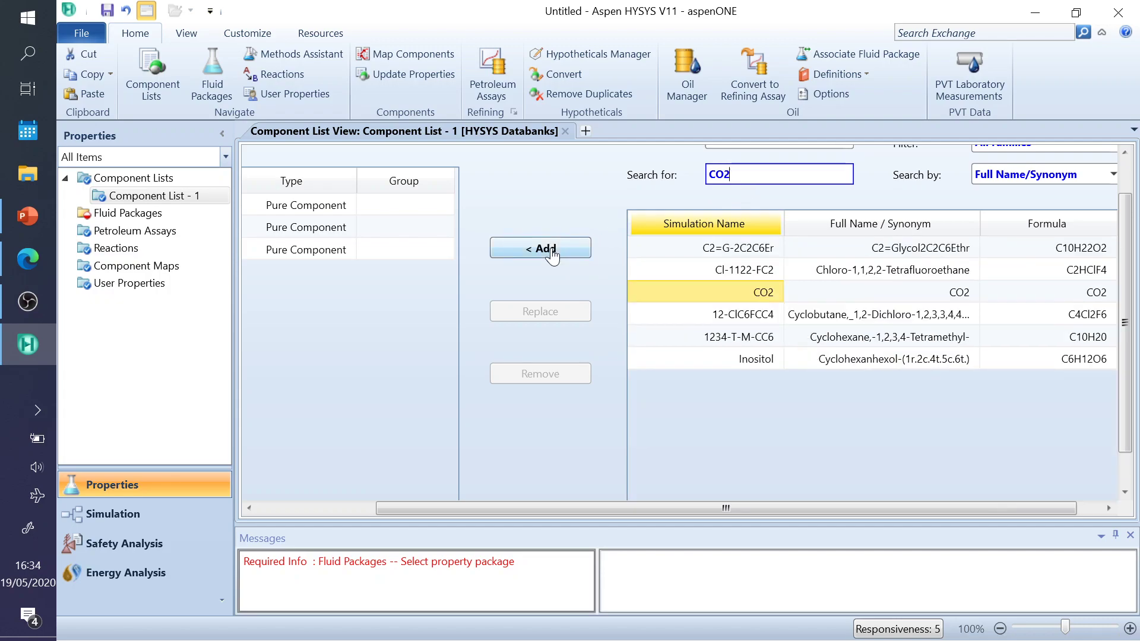
left_click(548, 248)
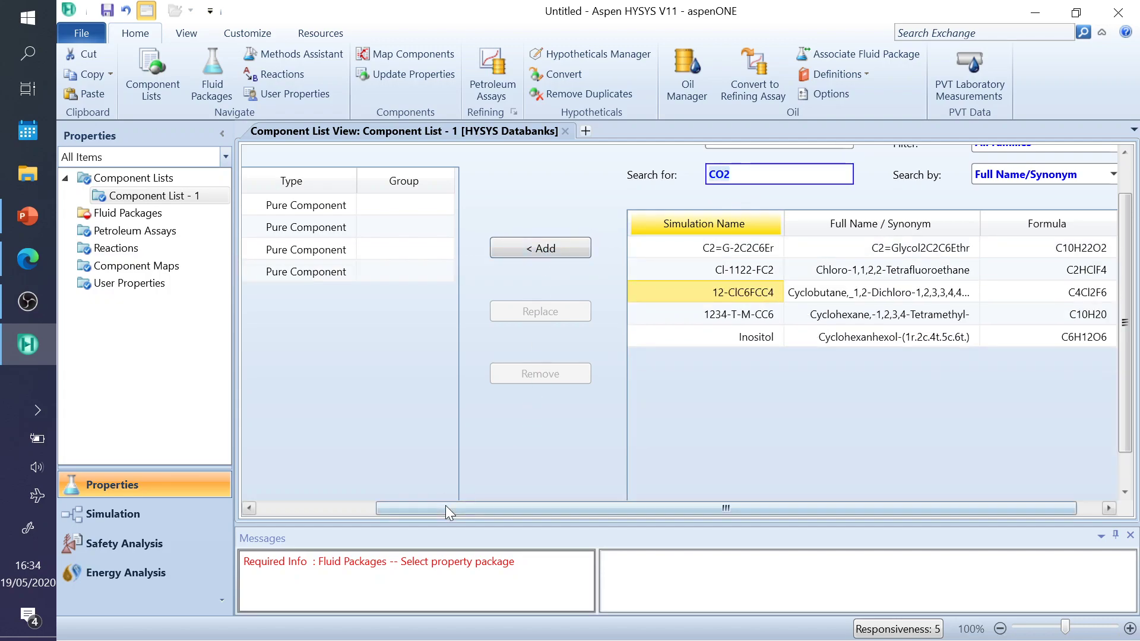
left_click_drag(445, 506, 315, 489)
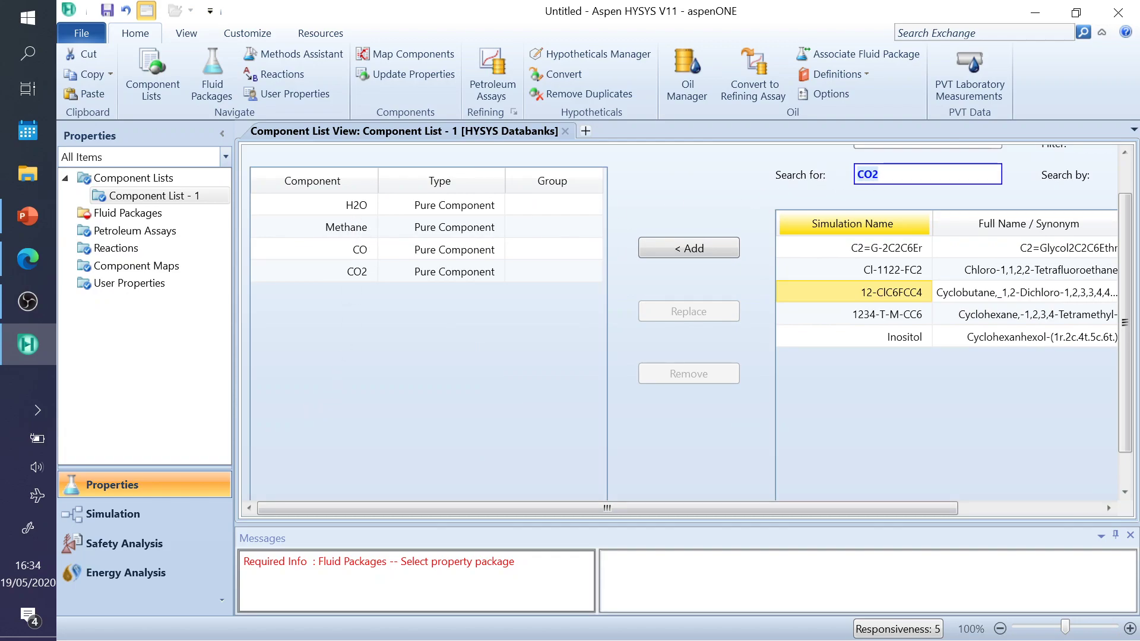
- Search for H2 and add Hydrogen to the component list
key("BackSpace")
key("BackSpace")
key("BackSpace")
type("H2")
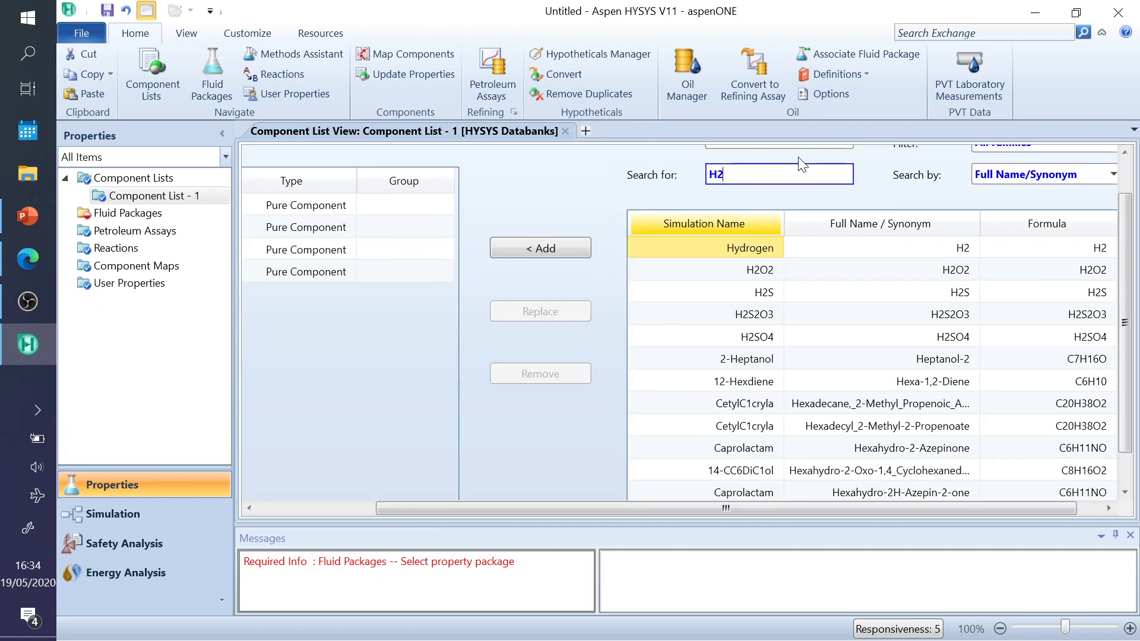
left_click(568, 245)
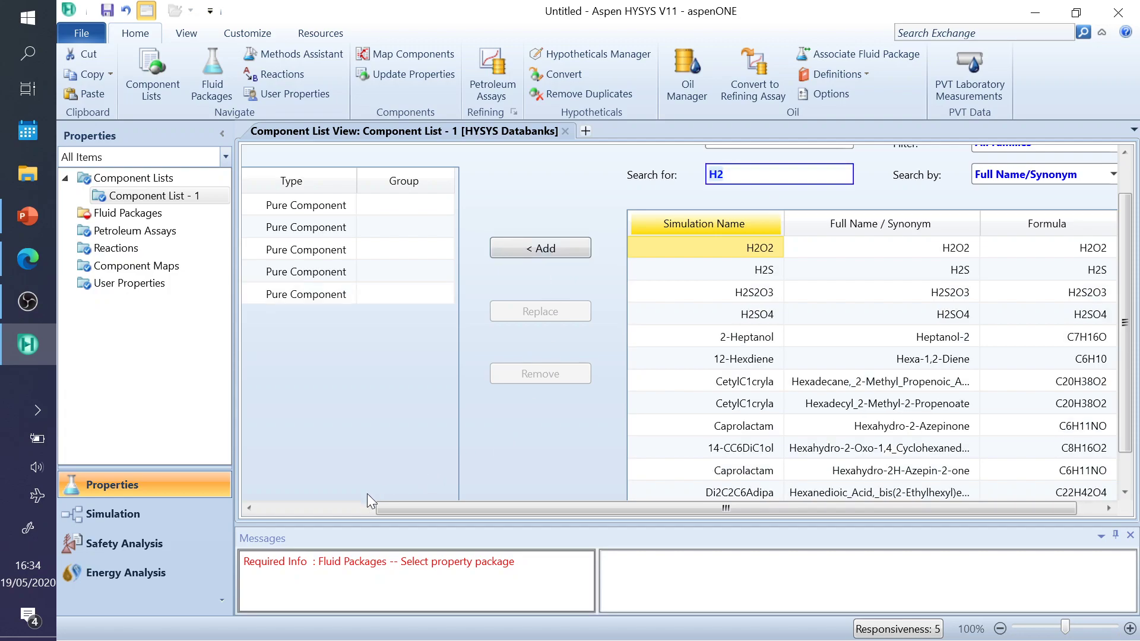
left_click(341, 510)
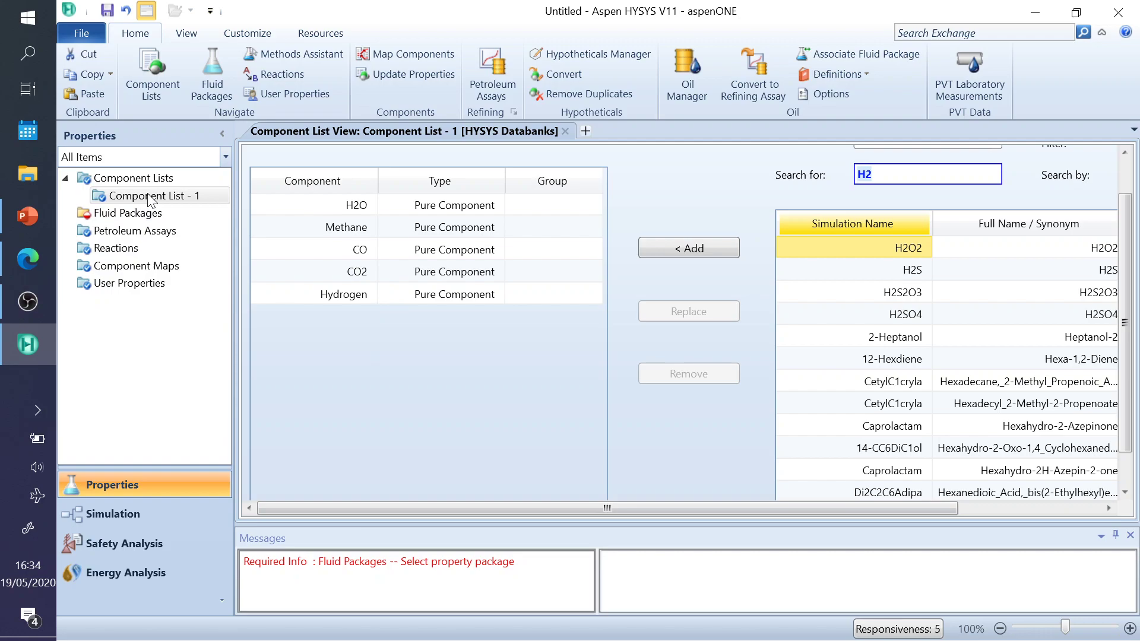
- Add a fluid package for the component list, using Peng-Robinson as its property package
left_click(94, 213)
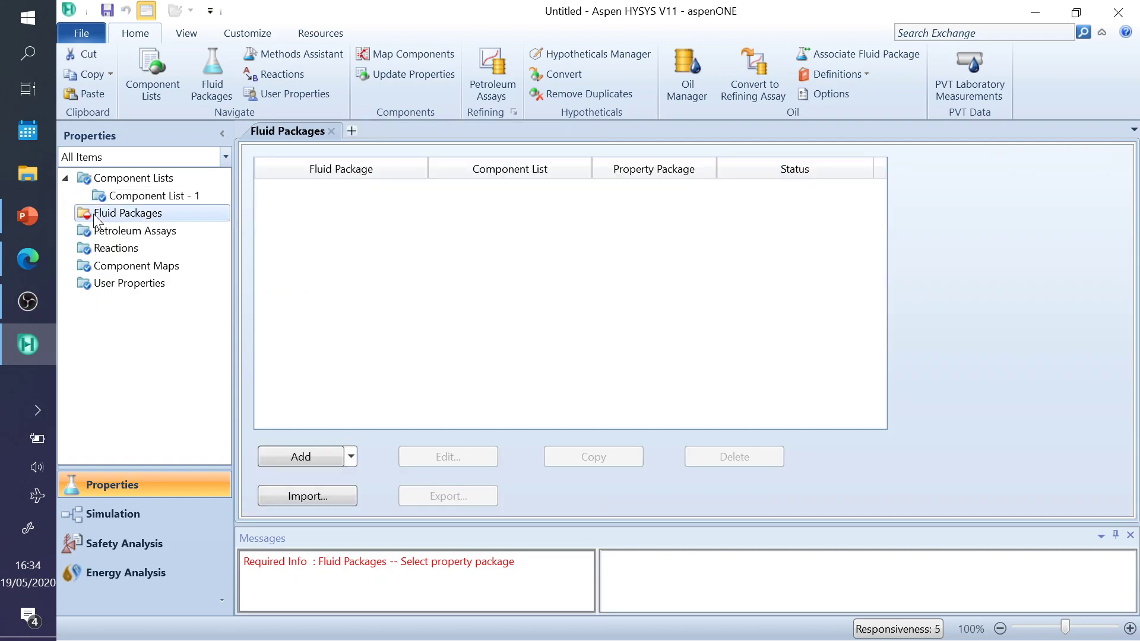
left_click(301, 456)
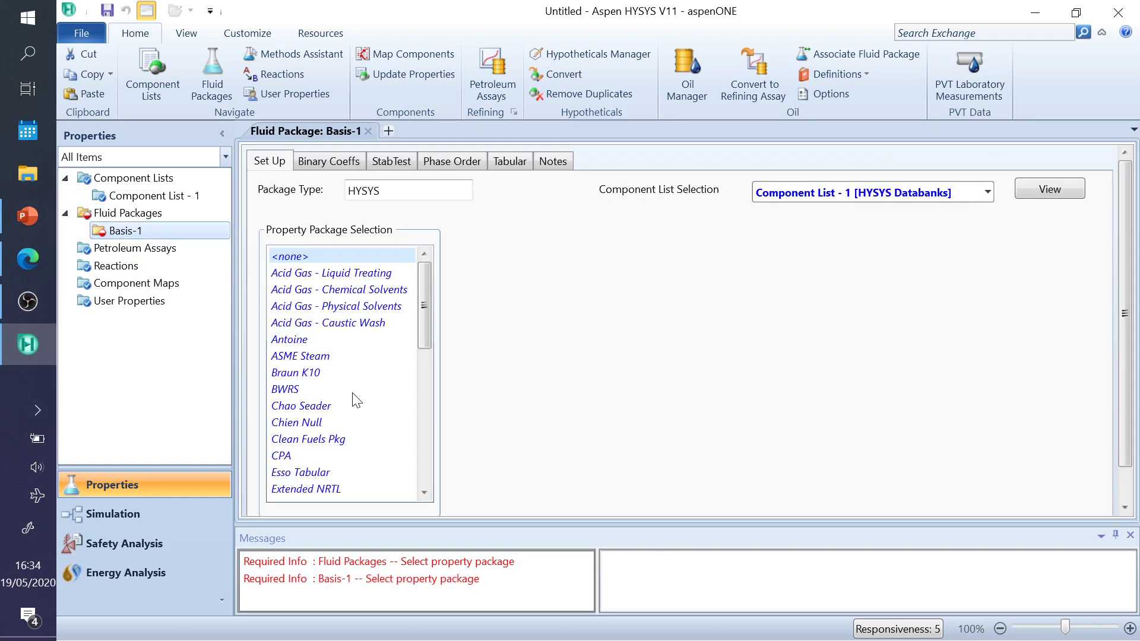
left_click(426, 415)
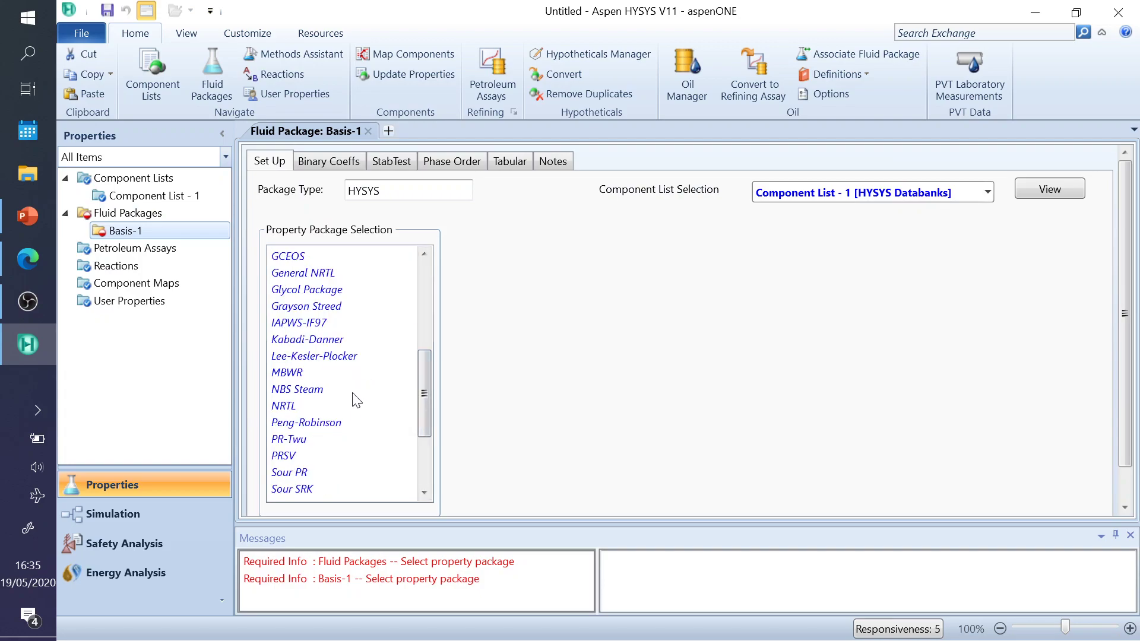
left_click(331, 424)
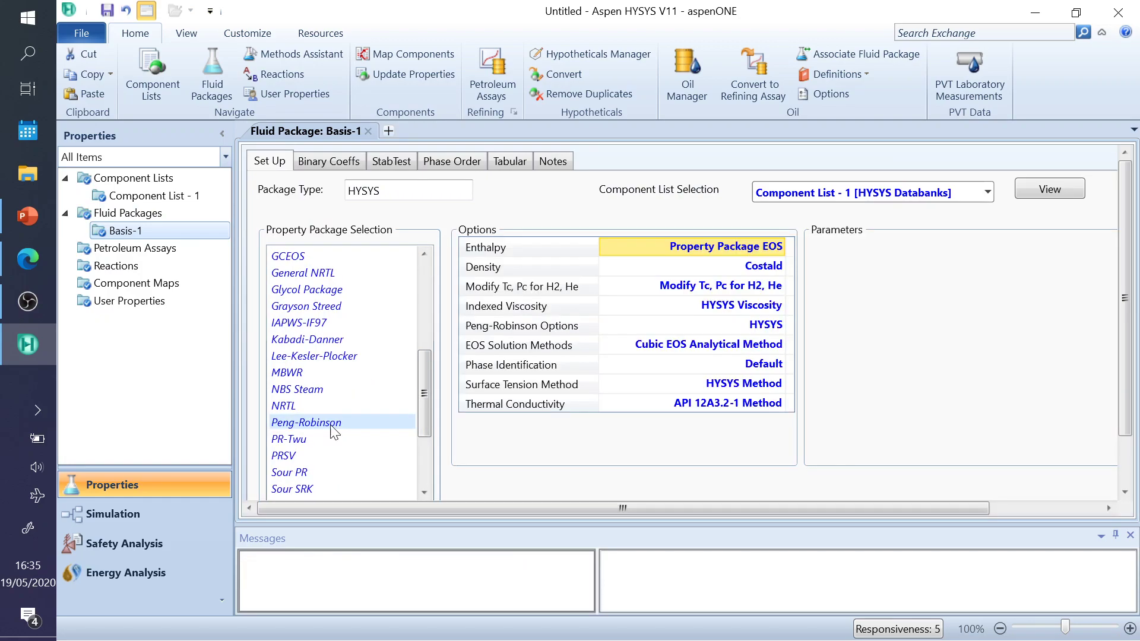
- Consult the Example 5.2 reaction equations on the PowerPoint slide and create a new reaction set in Aspen HYSYS
left_click(120, 270)
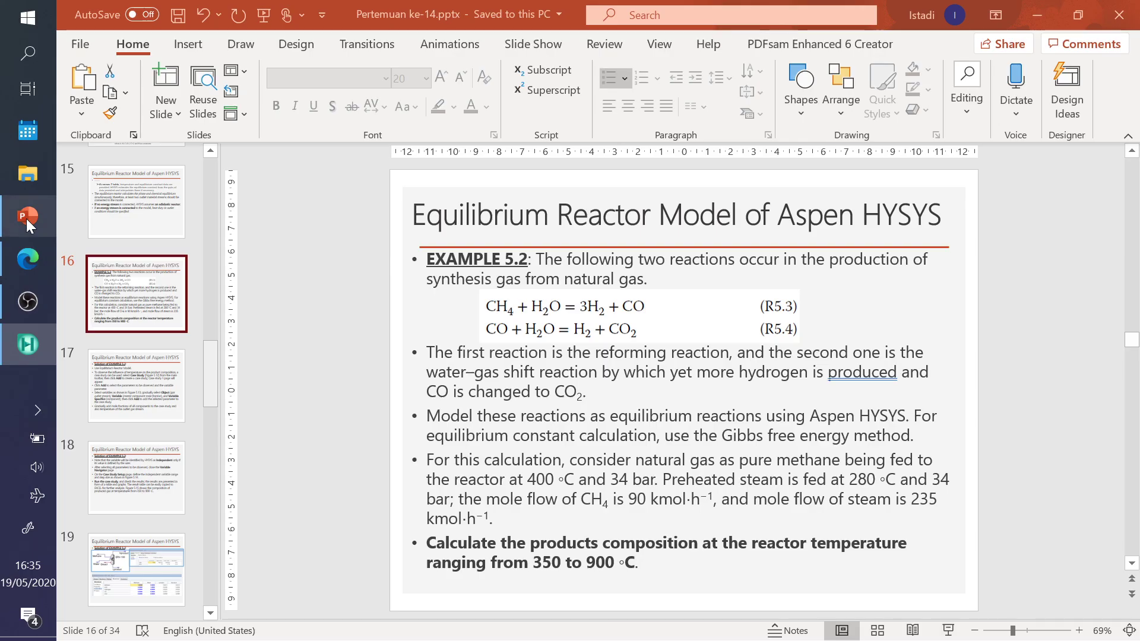
left_click(26, 219)
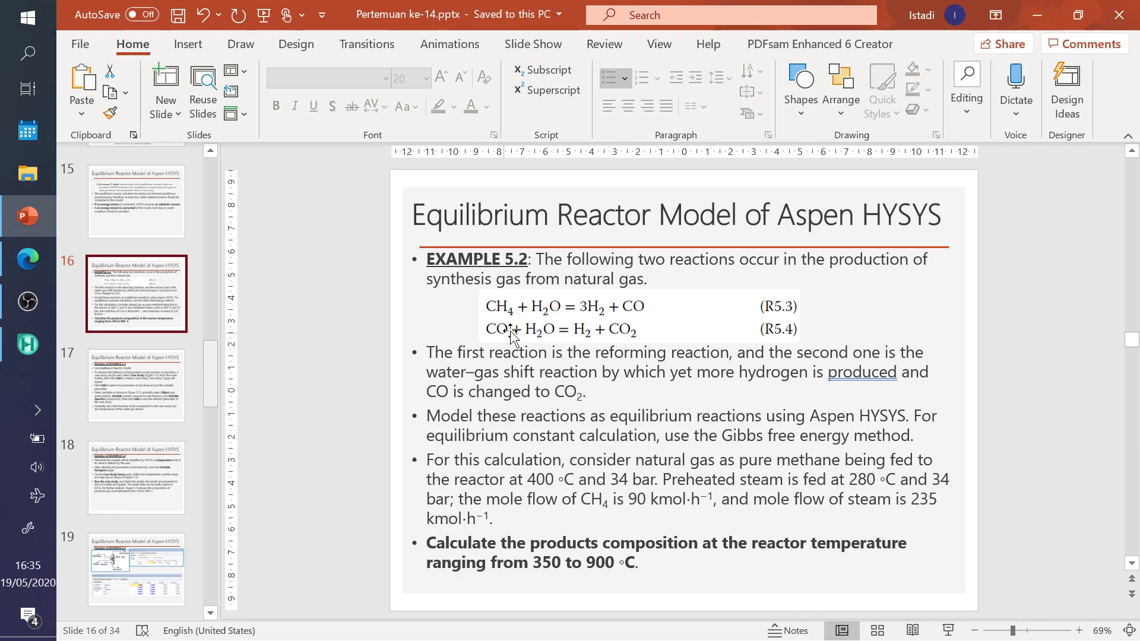
left_click(30, 332)
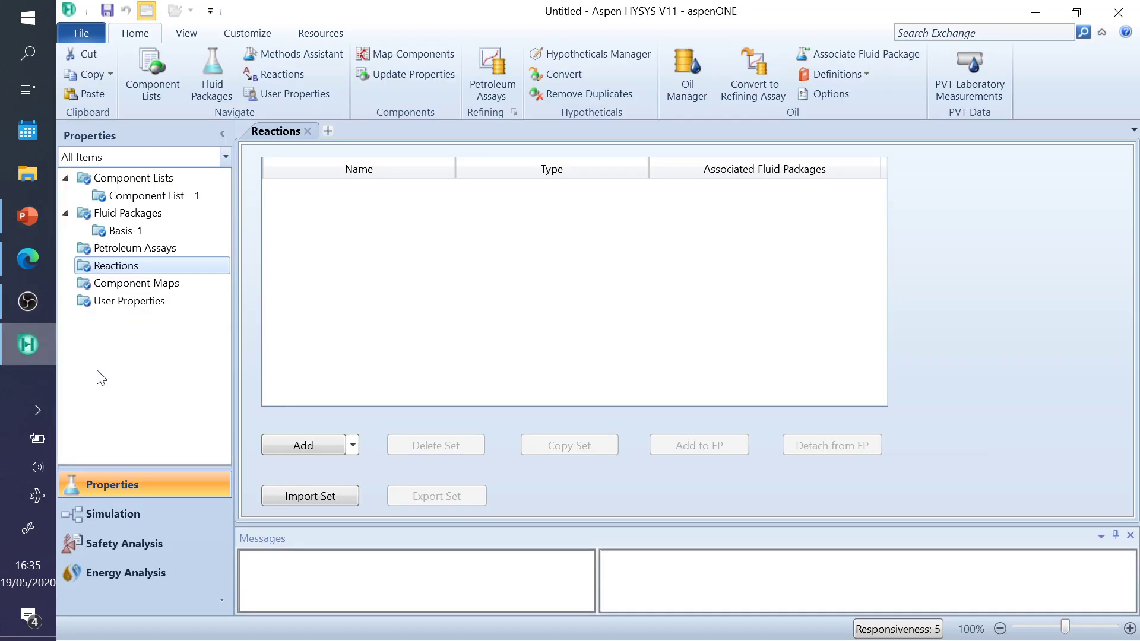
left_click(315, 444)
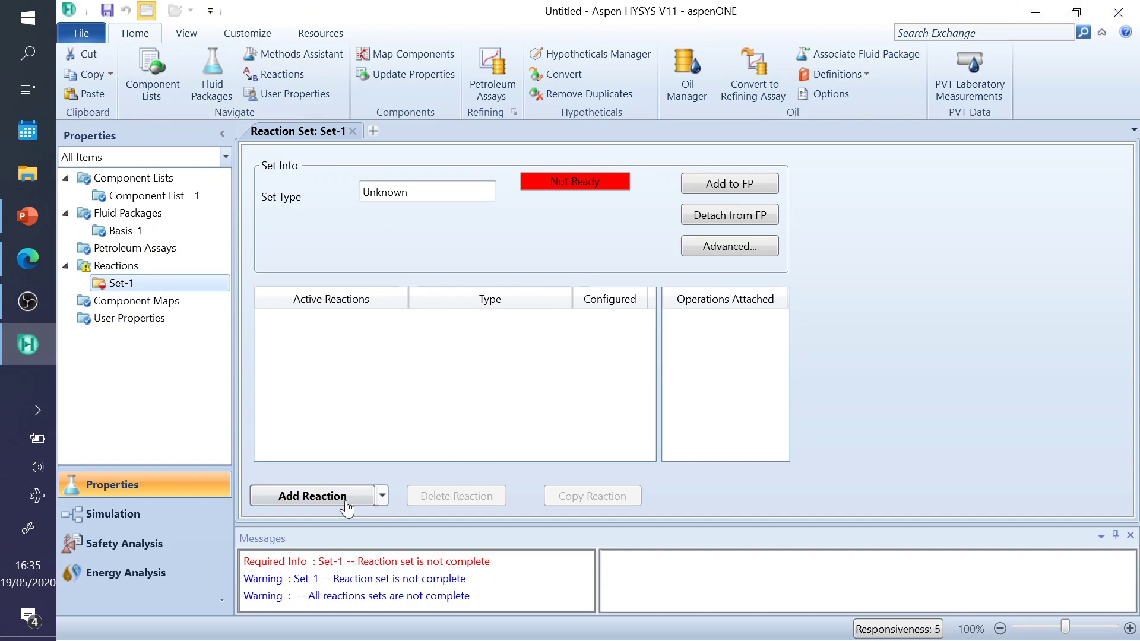
- Add a Hysys-source Equilibrium reaction to the reaction set and close the reaction type dialog
left_click(317, 502)
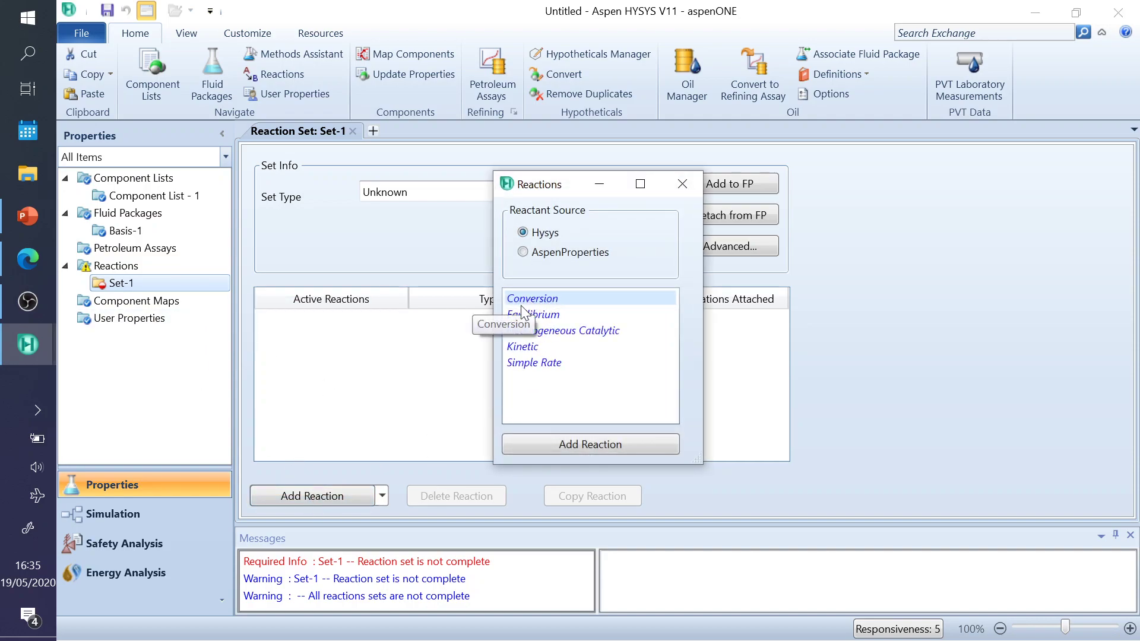
left_click_drag(551, 181, 527, 182)
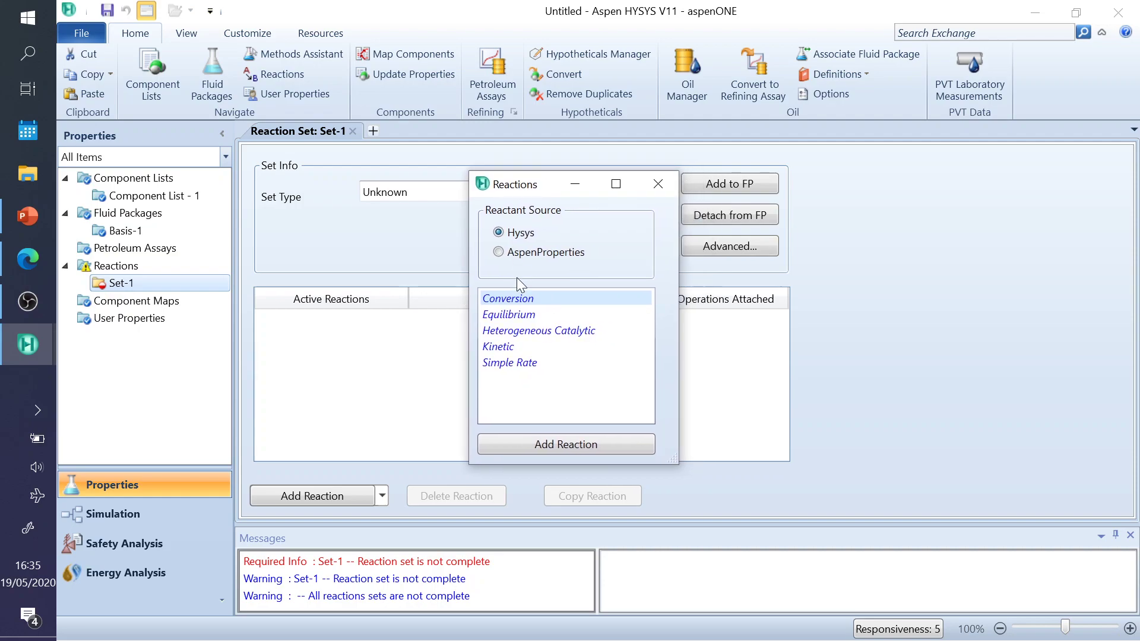
left_click(516, 320)
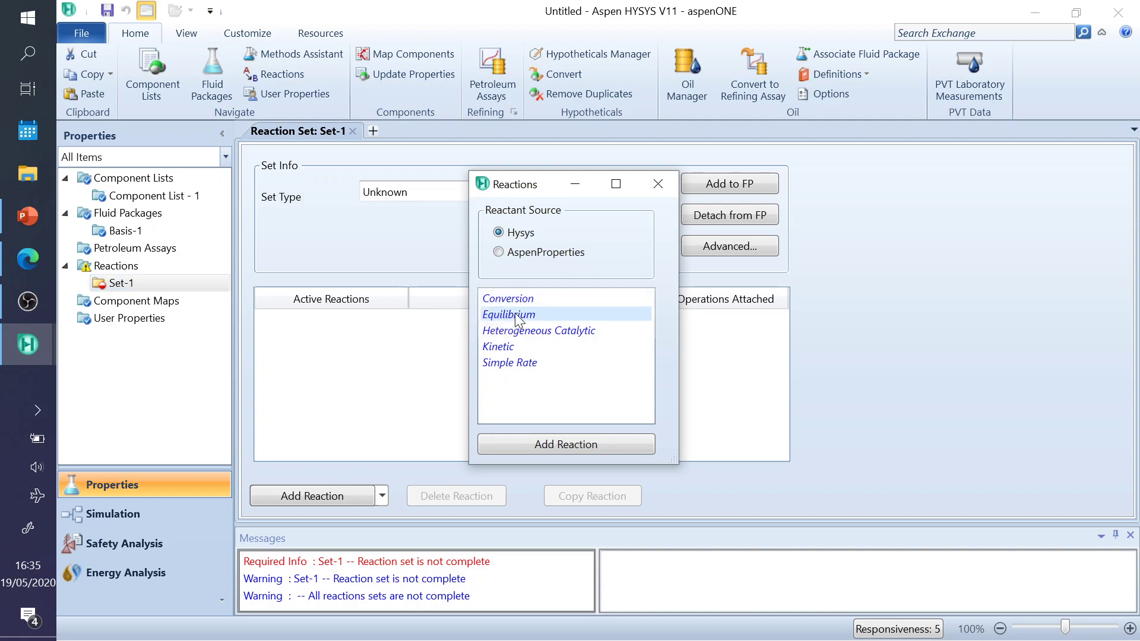
left_click(562, 446)
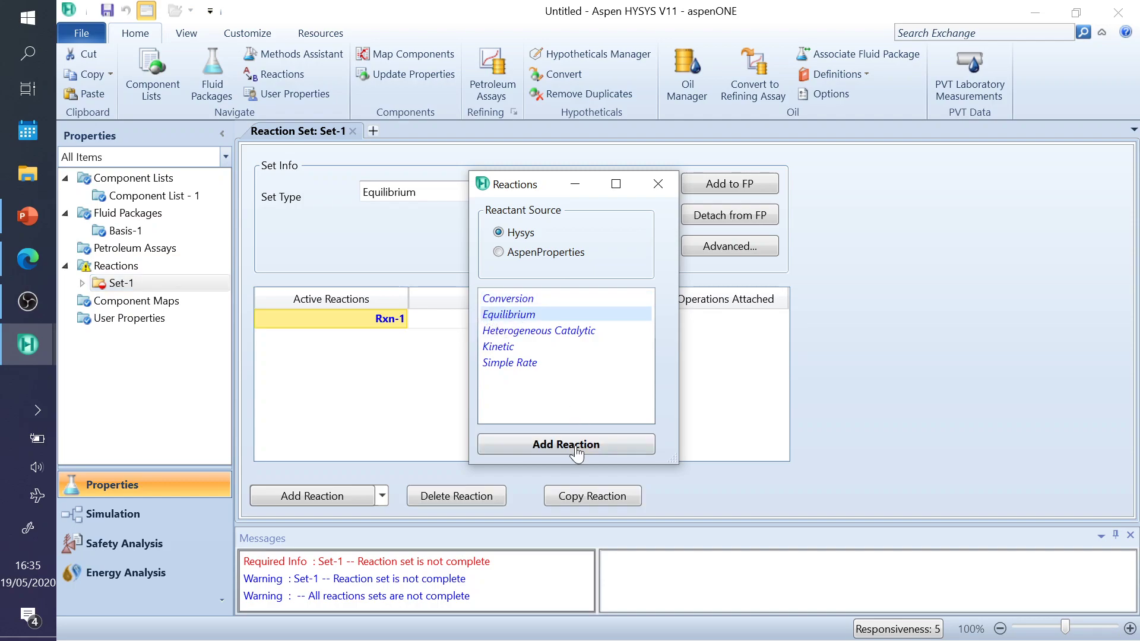
left_click(658, 185)
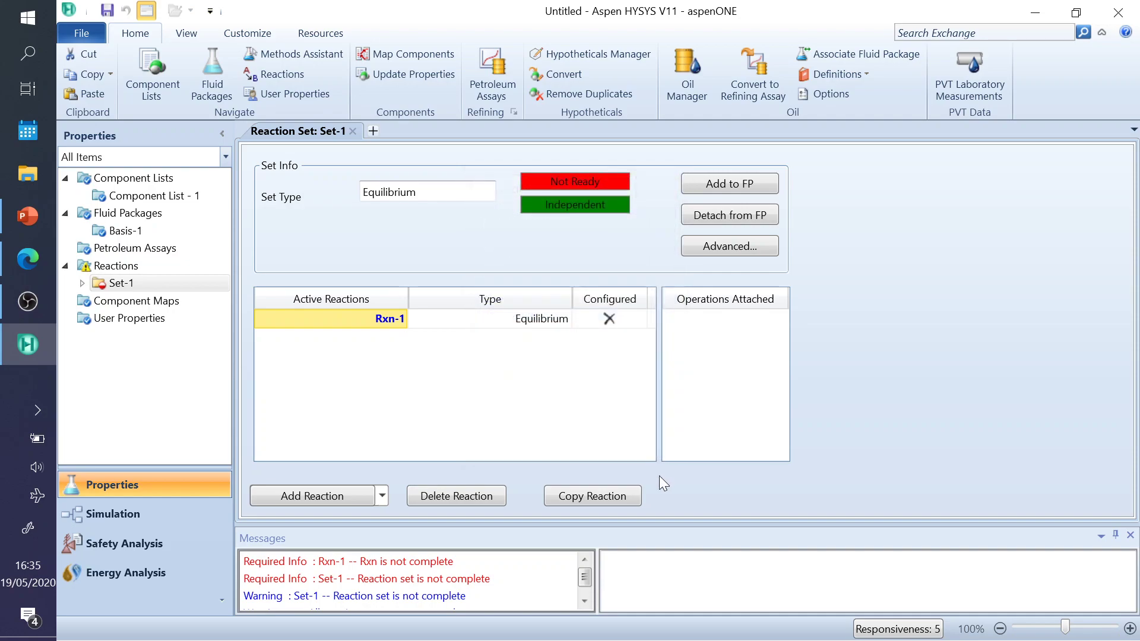
- Open the new equilibrium reaction and add Methane, H2O, Hydrogen and CO as its stoichiometry components
double_click(396, 320)
left_click_drag(489, 251, 571, 130)
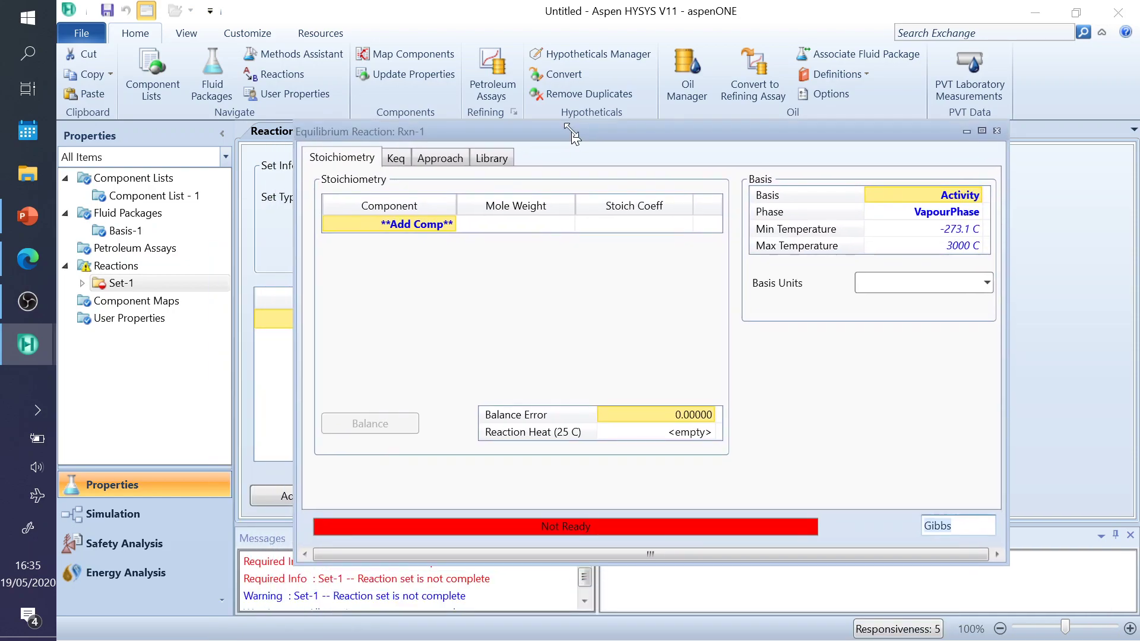
left_click(452, 223)
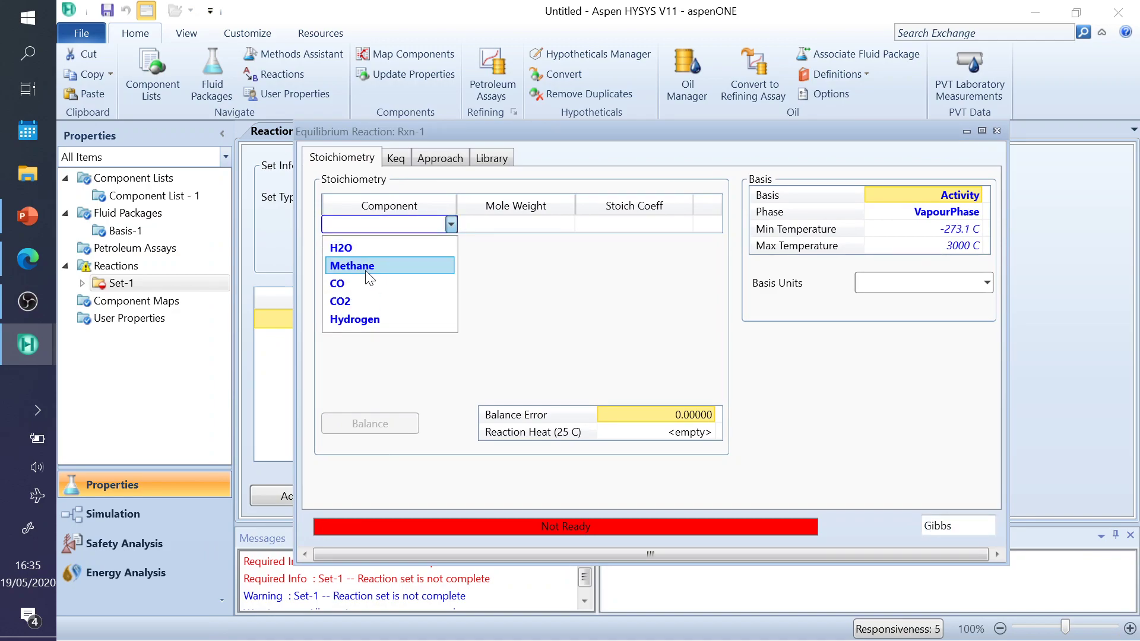
left_click(367, 267)
left_click(450, 241)
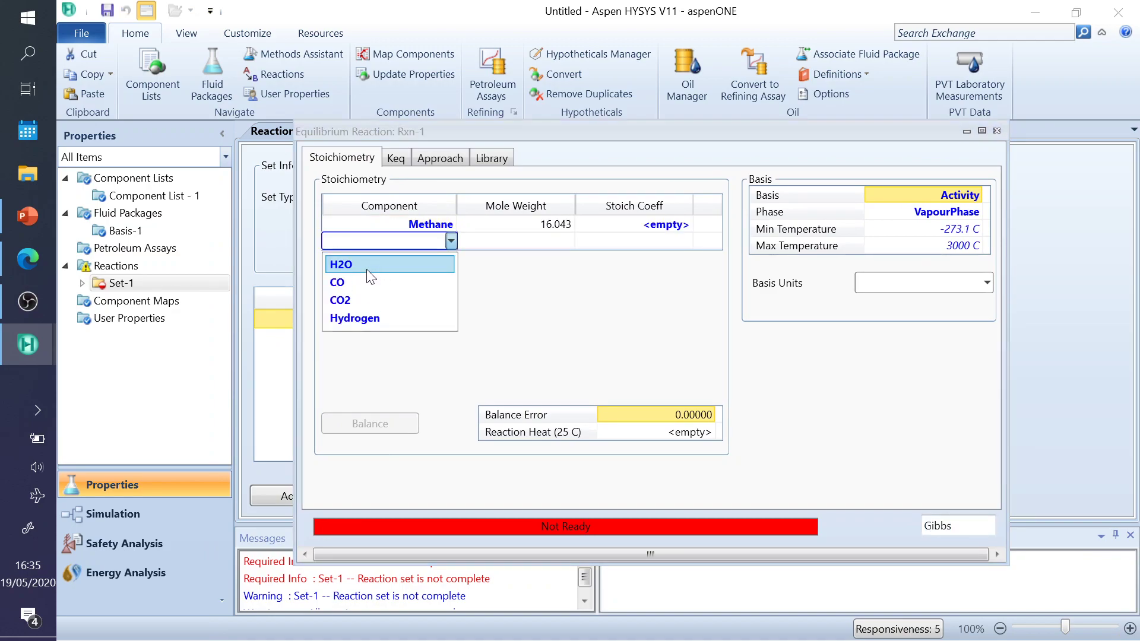
left_click(451, 261)
left_click(451, 259)
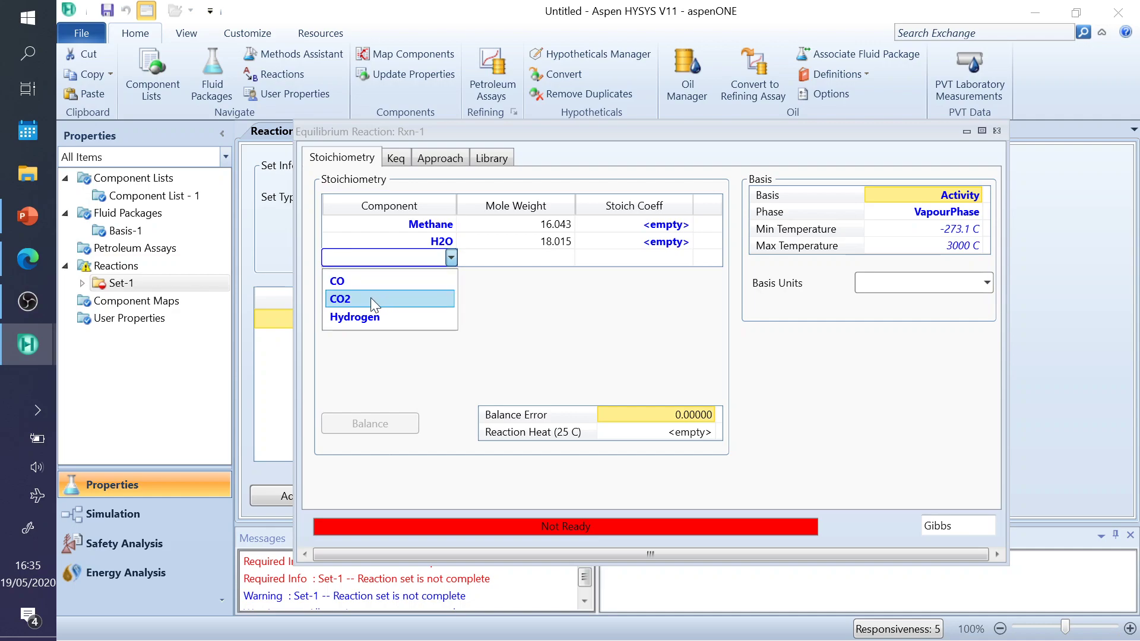
left_click(369, 316)
left_click(452, 275)
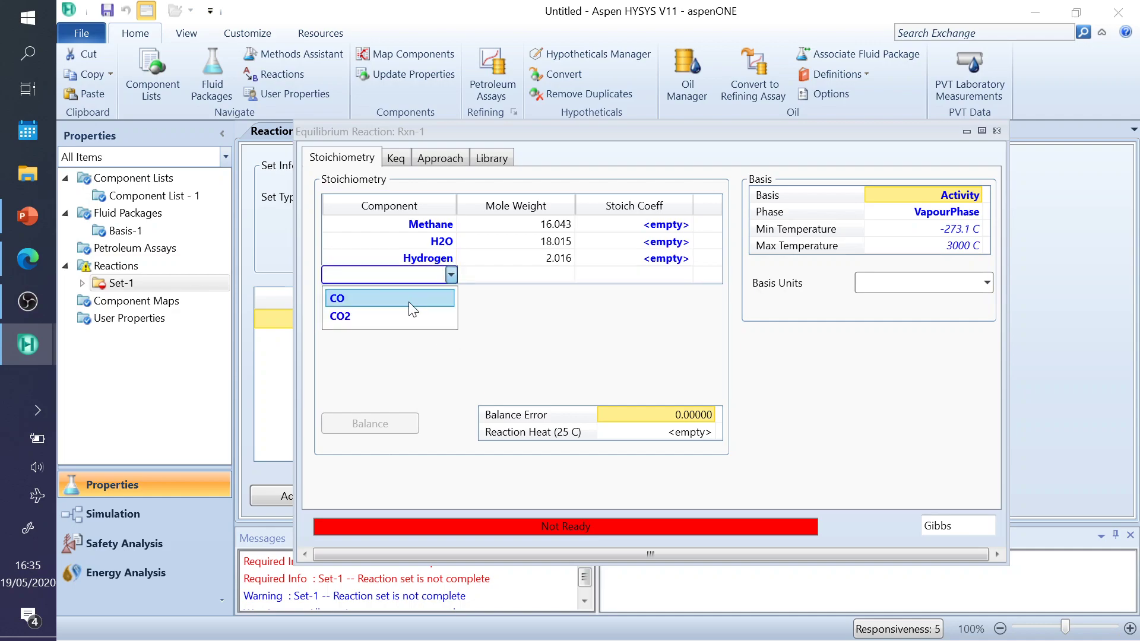
left_click(384, 302)
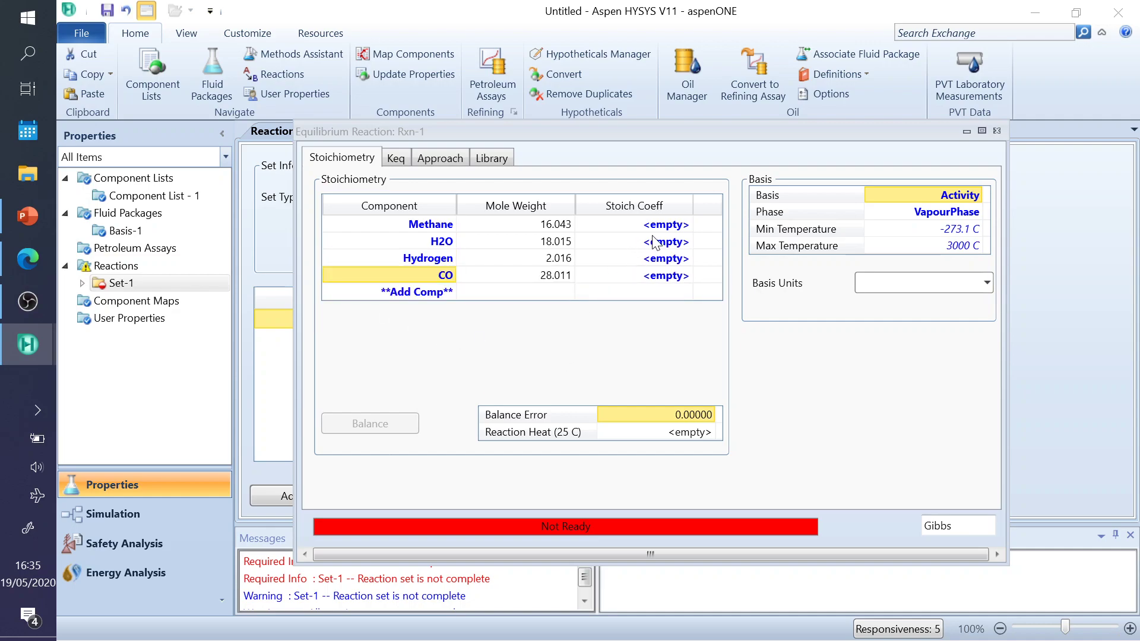
- Check the reforming equation on the PowerPoint slide and set the stoichiometric coefficients to -1 for Methane, -1 for H2O, 3 for Hydrogen and 1 for CO
left_click(668, 225)
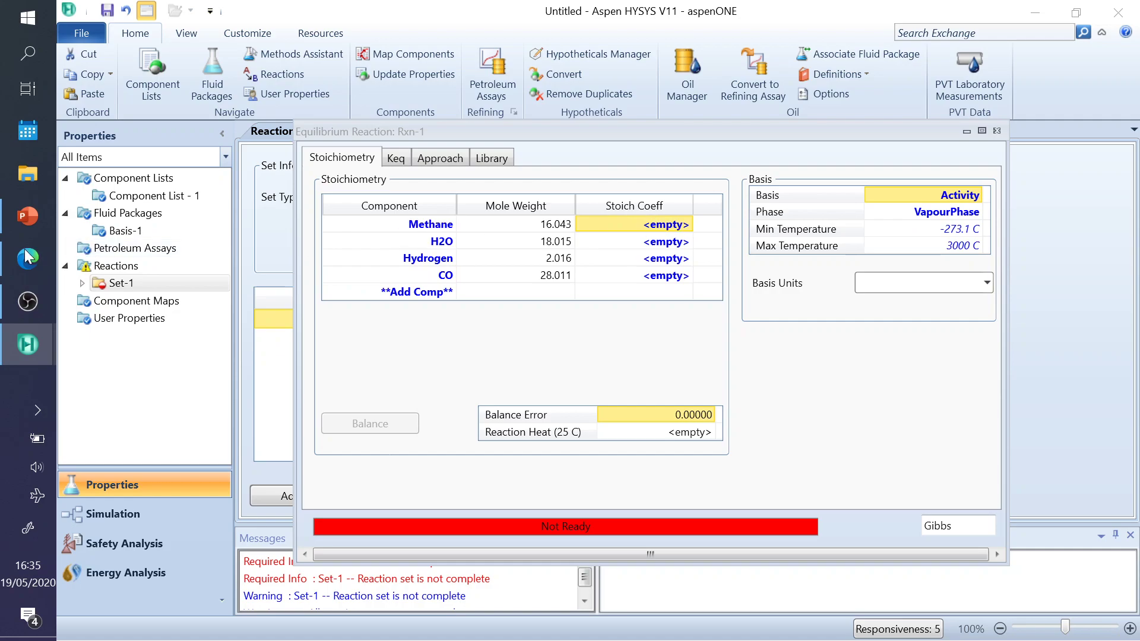
left_click(17, 216)
left_click(17, 216)
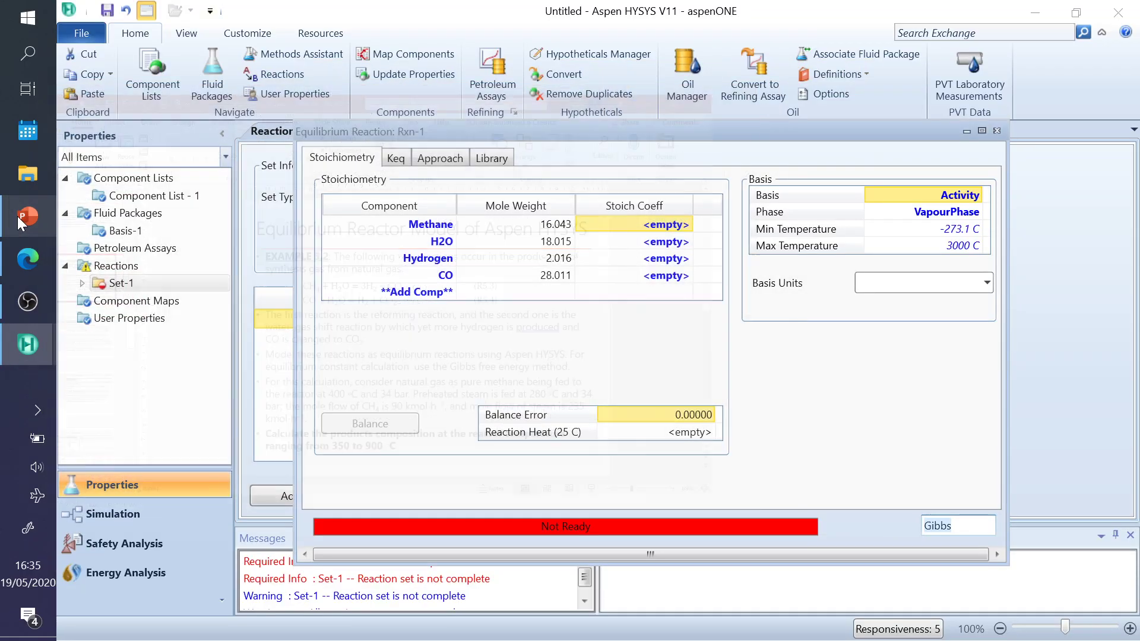
left_click(656, 226)
type("-1")
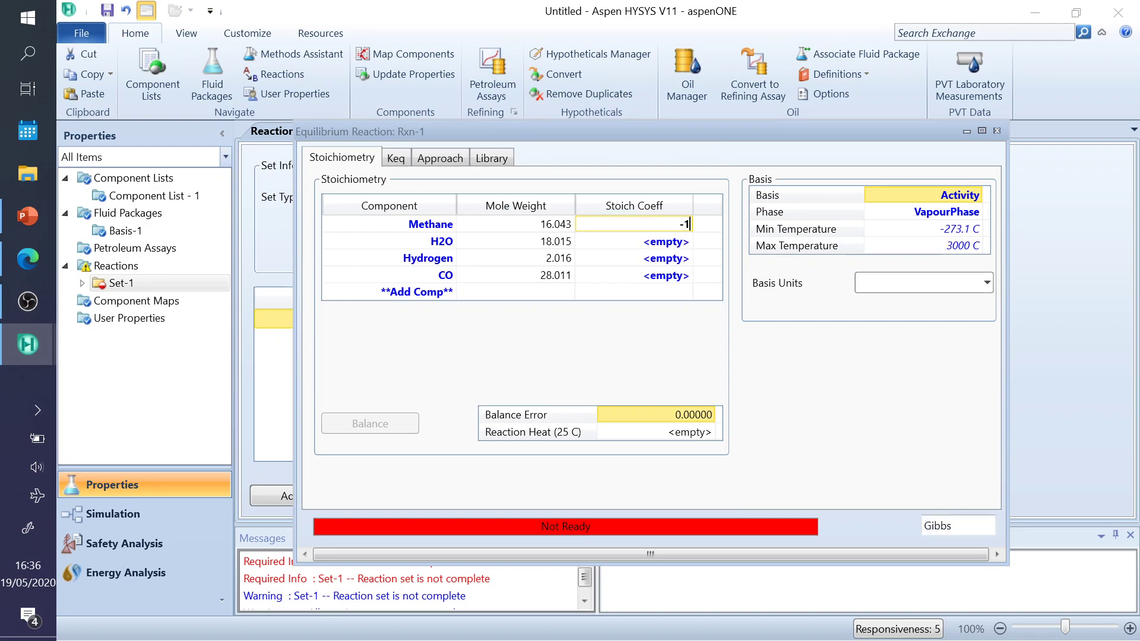
key("Return")
type("-1")
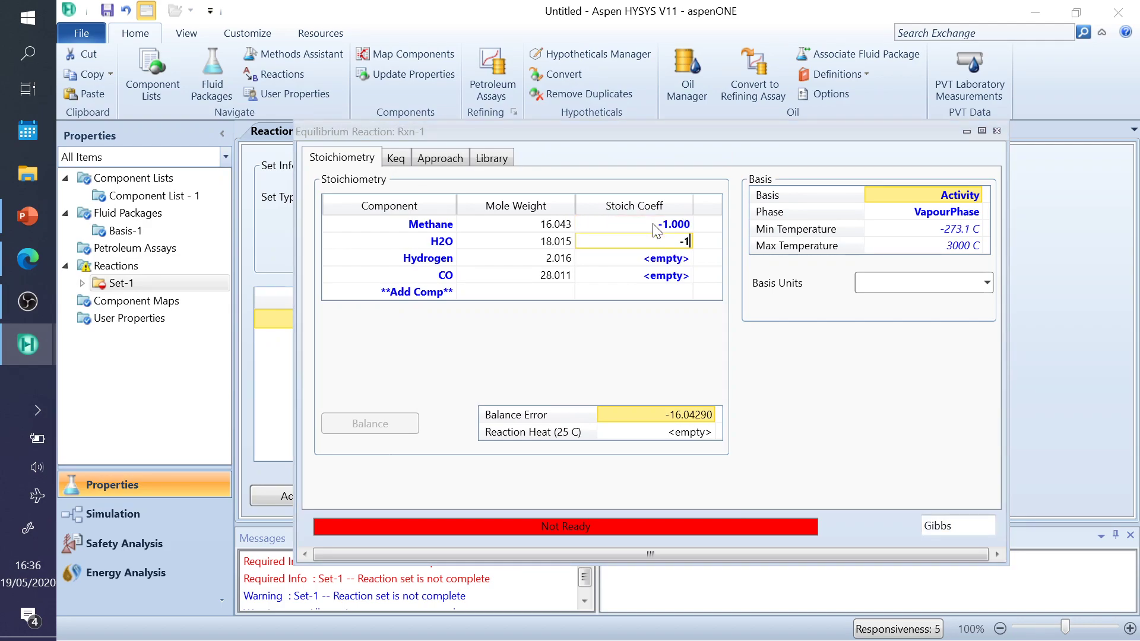
key("Return")
type("3")
key("Return")
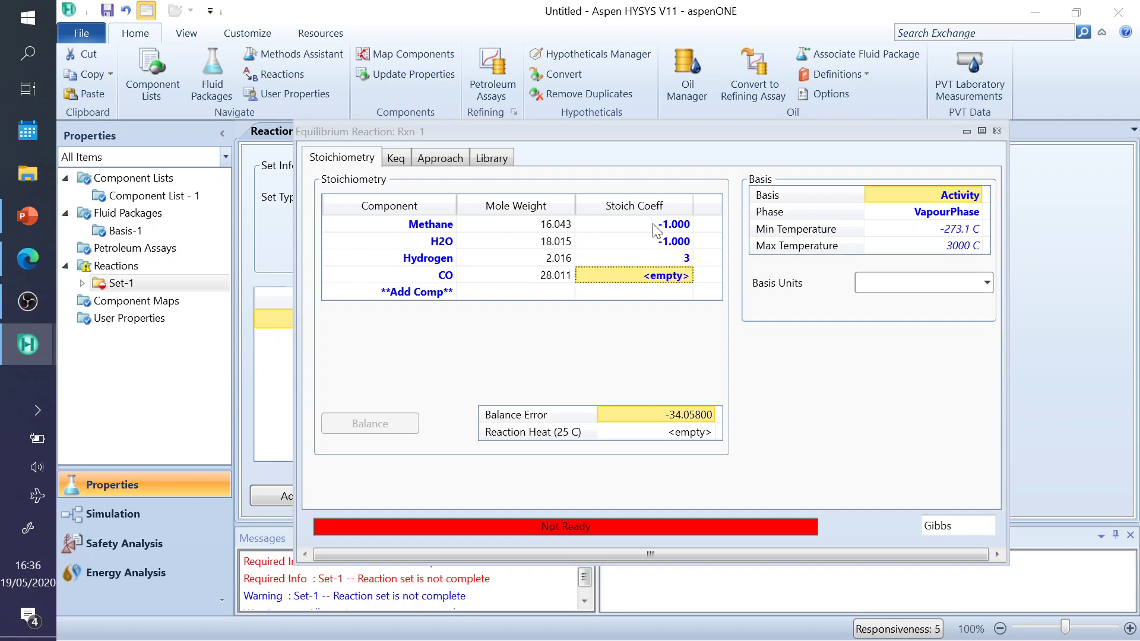
type("1")
key("Return")
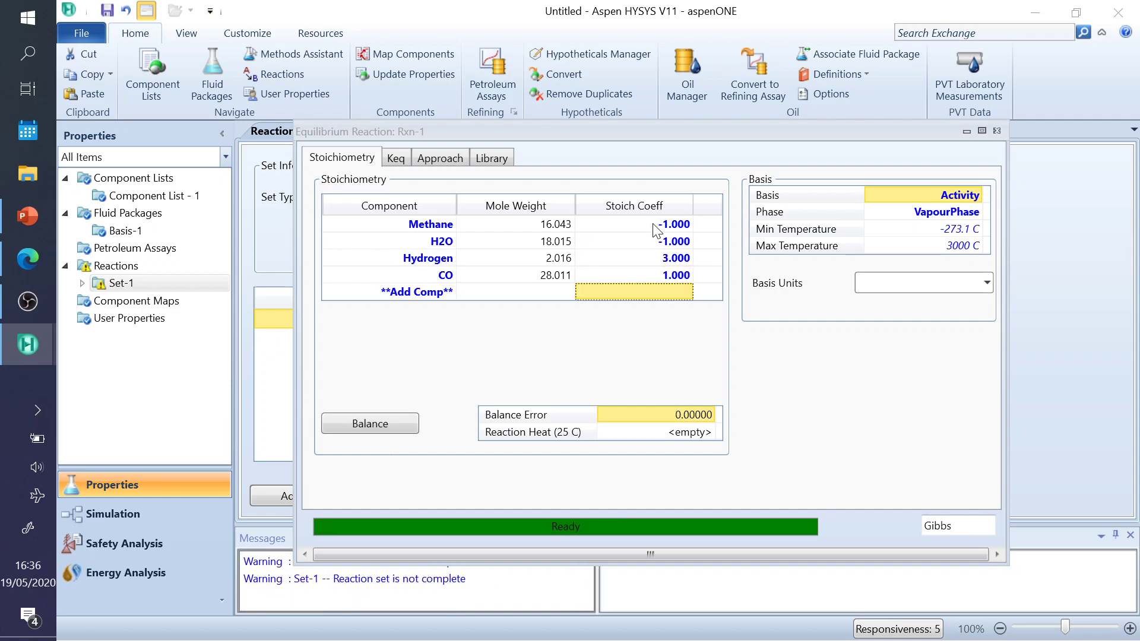
- Try the Ln(Keq) Equation, Fixed Keq and Keq vs T Table sources for the reforming reaction's equilibrium constant
left_click(903, 198)
left_click(398, 159)
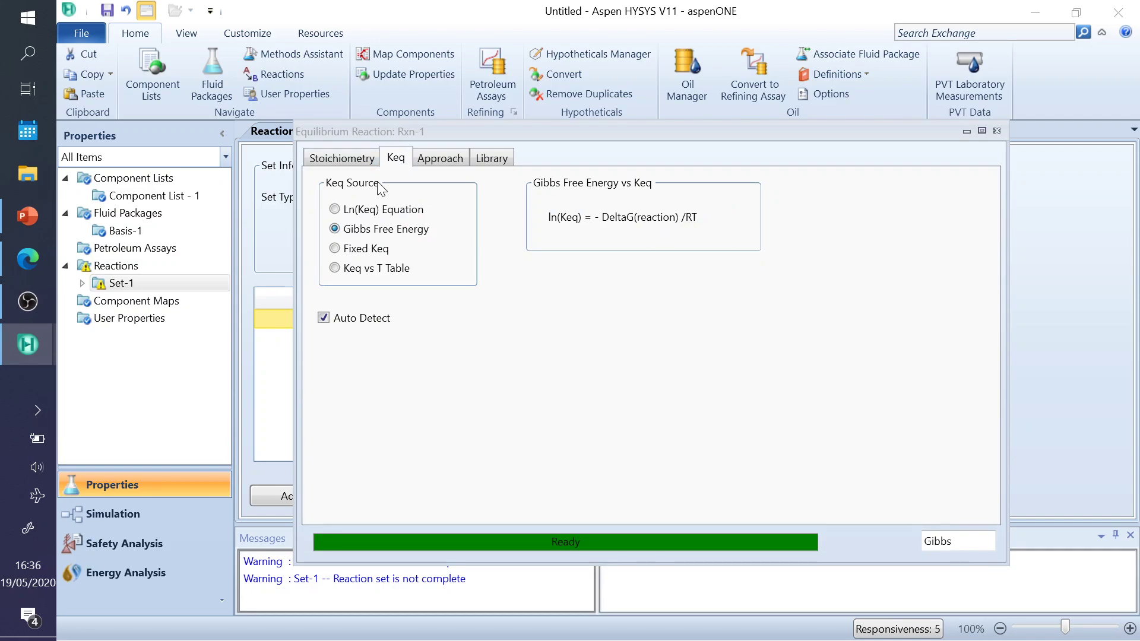
left_click(364, 161)
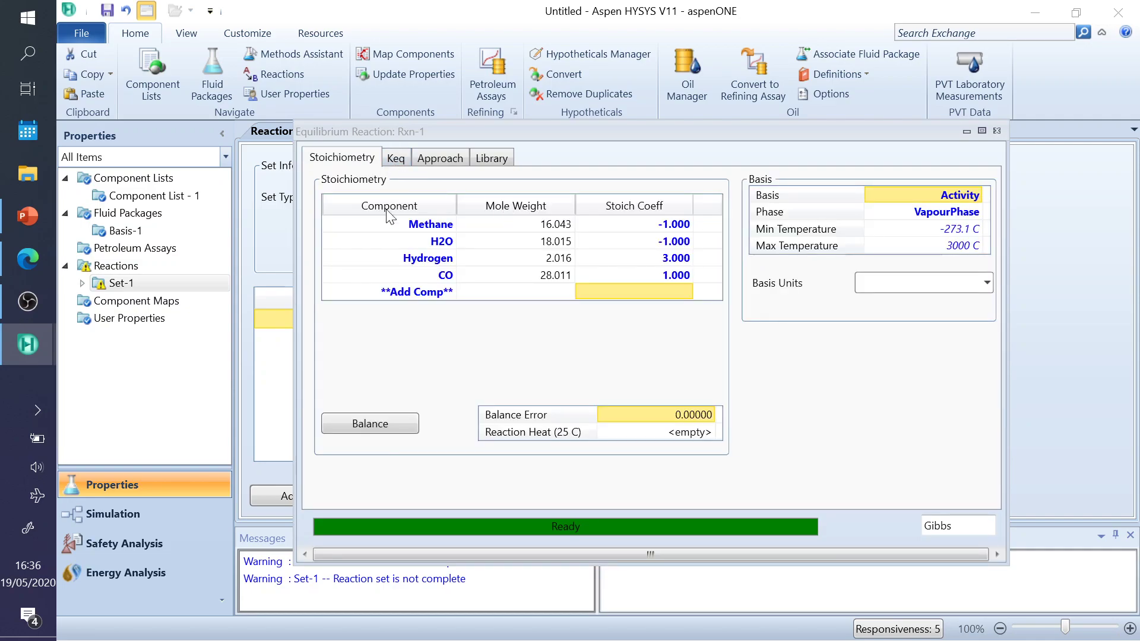
left_click(397, 161)
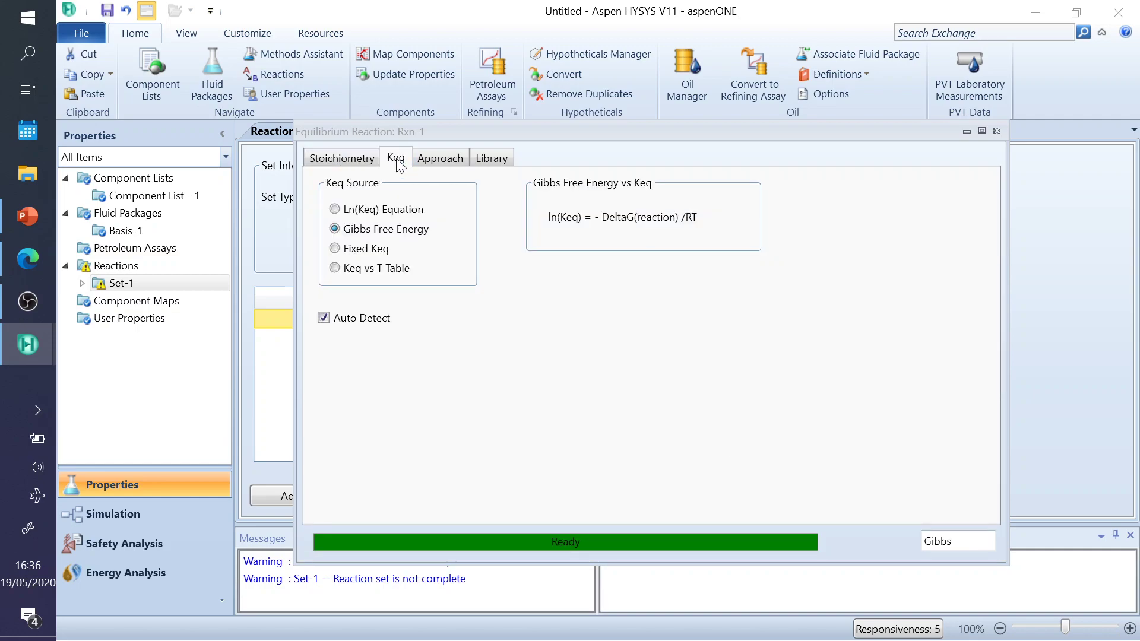
left_click(335, 211)
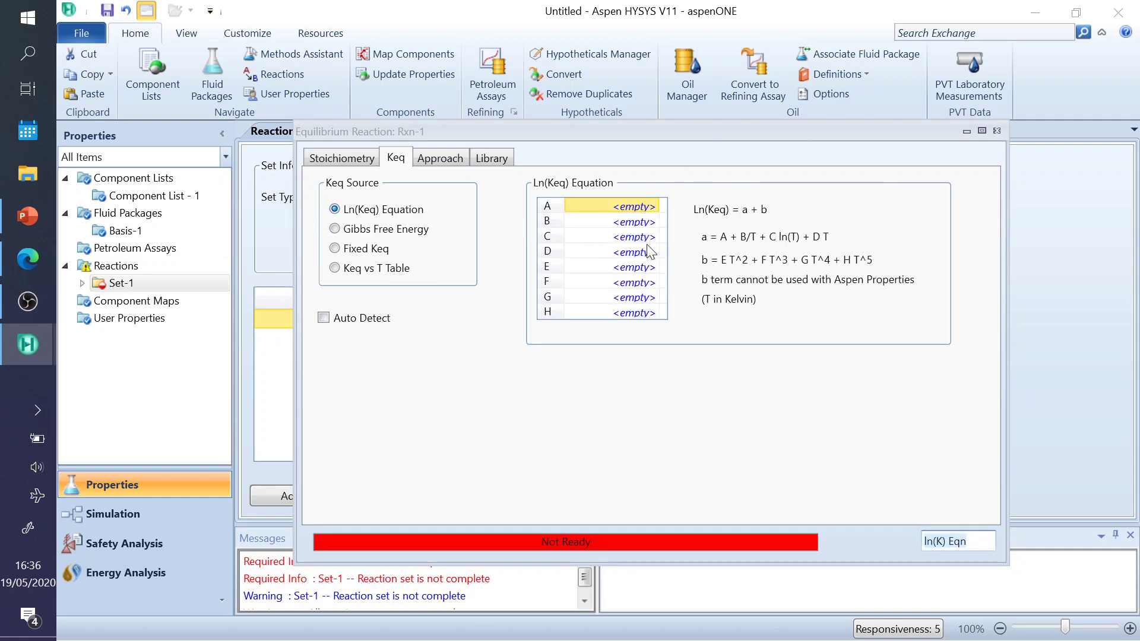
left_click(335, 249)
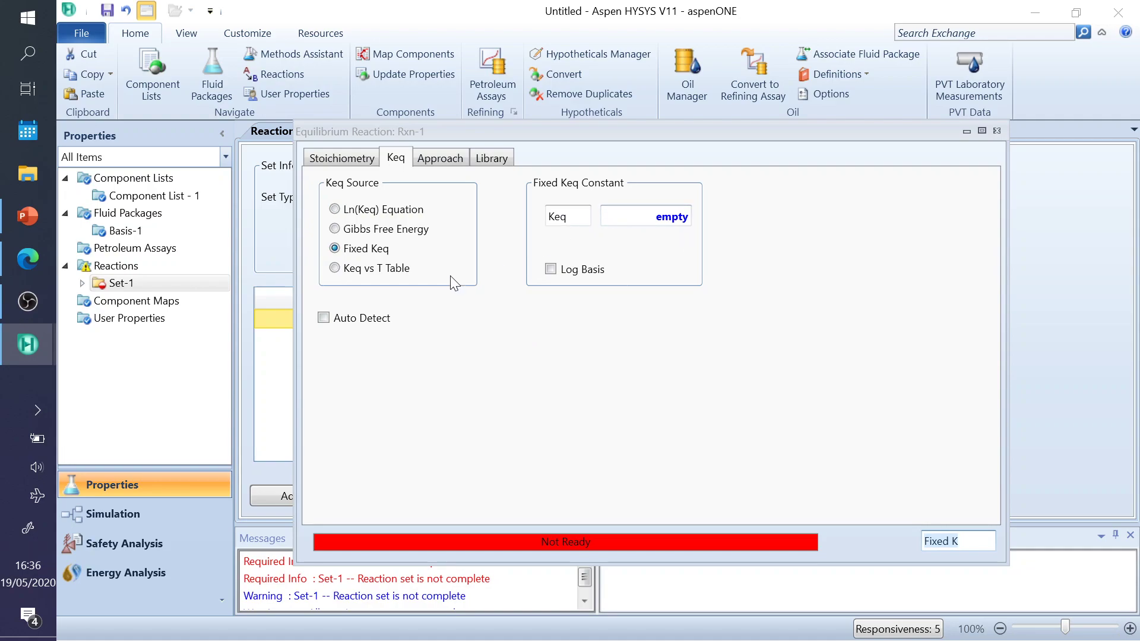
left_click(335, 268)
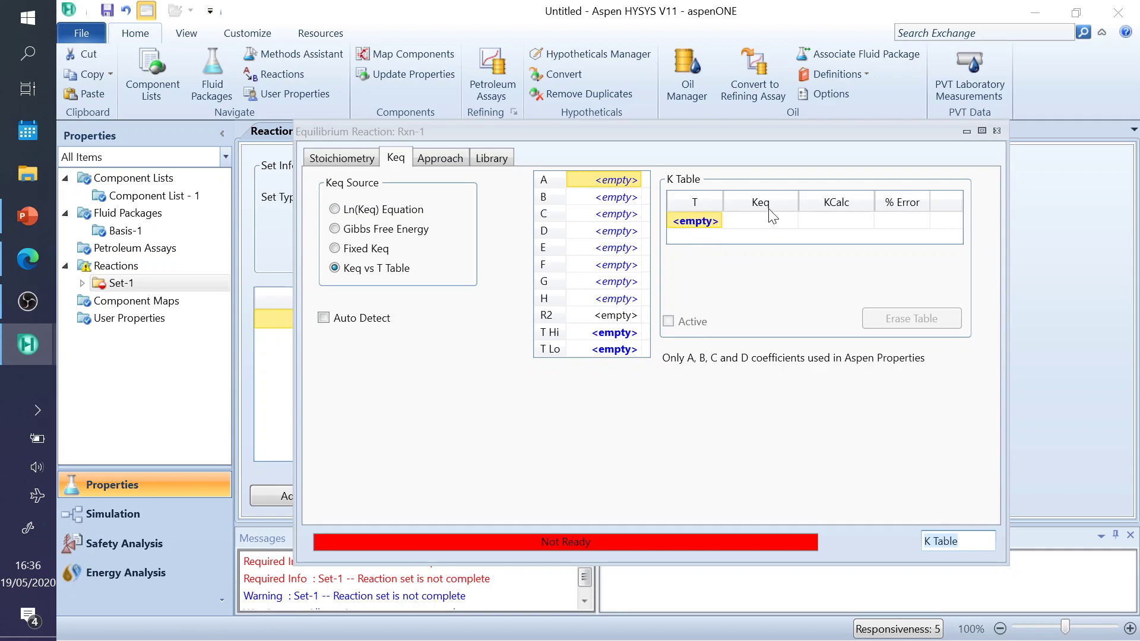
left_click(334, 210)
left_click(335, 249)
left_click(335, 268)
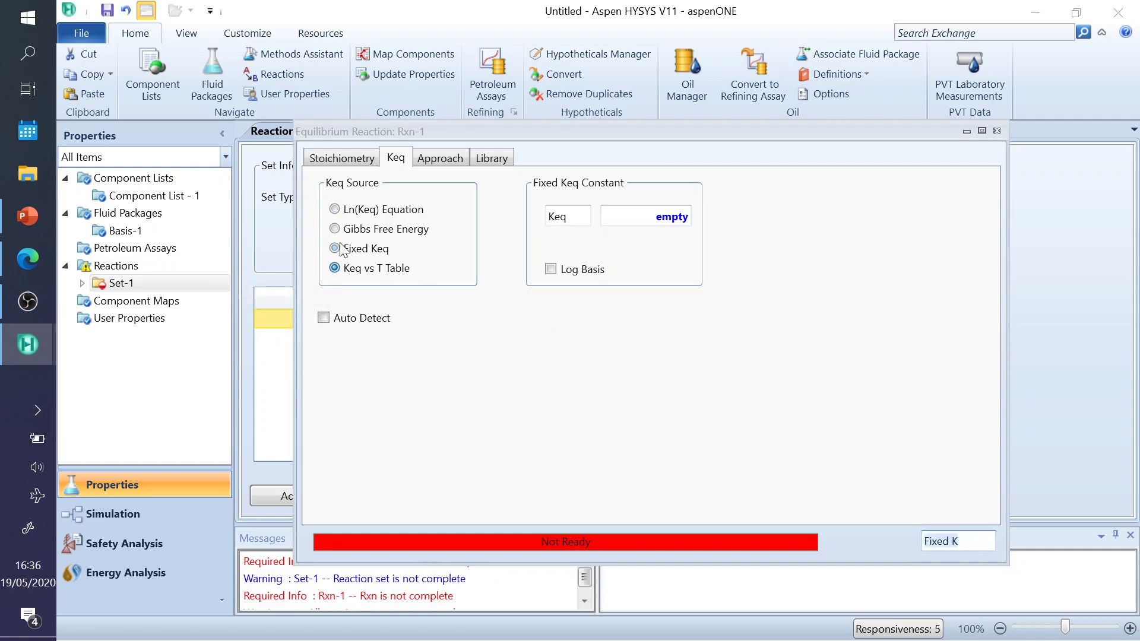
- Set the reforming reaction's Keq source to Gibbs Free Energy, review its stoichiometry and close the reaction window
left_click(336, 230)
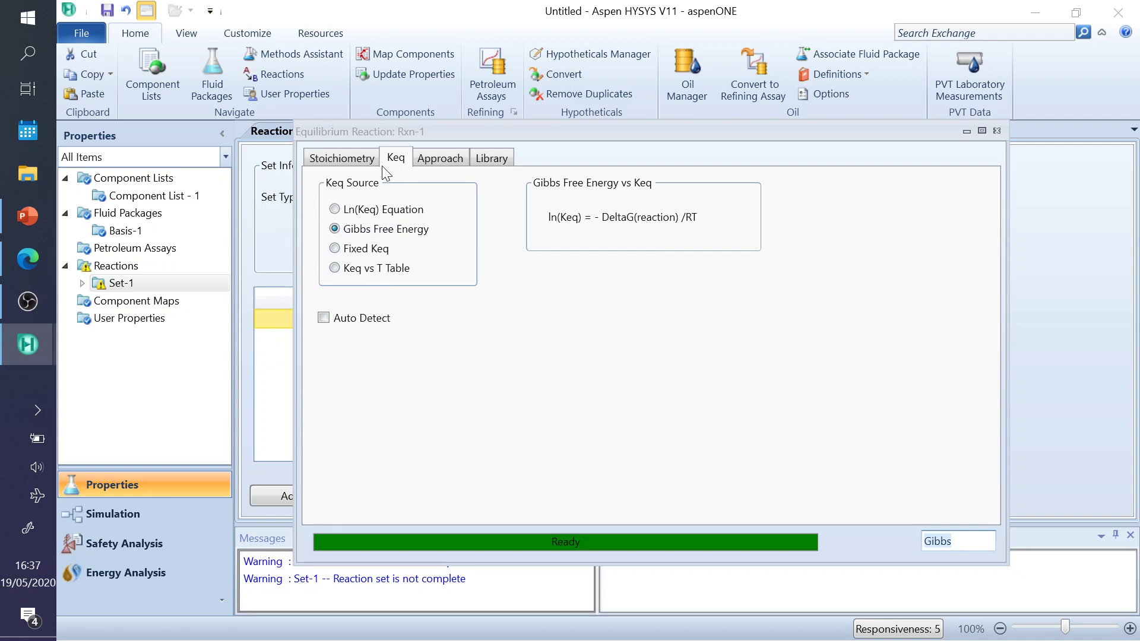
left_click(361, 160)
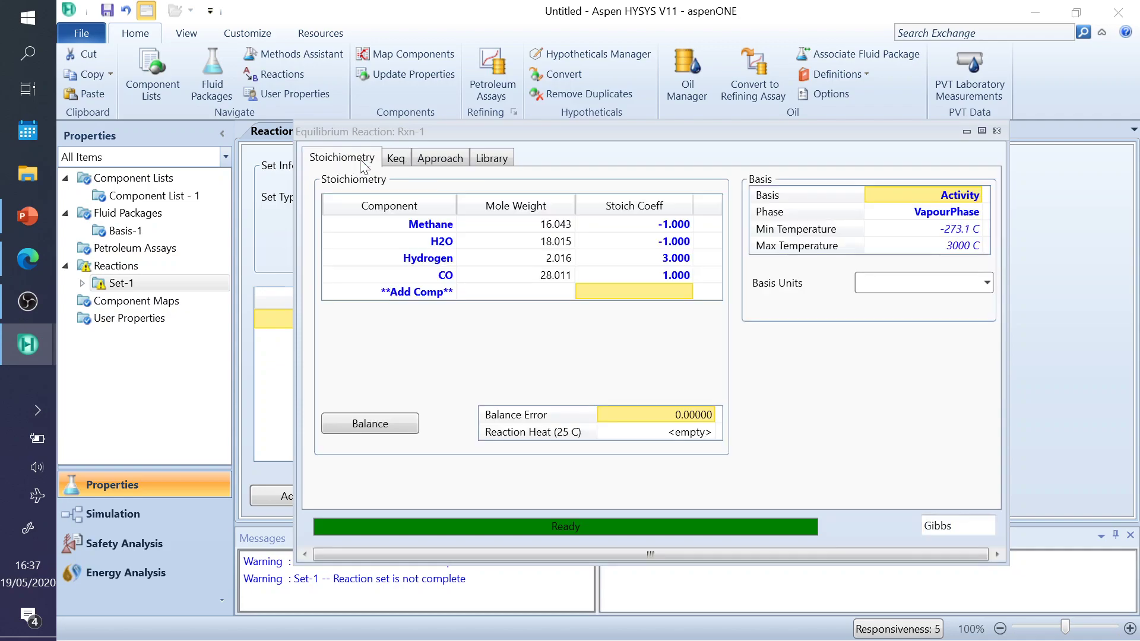
left_click(996, 130)
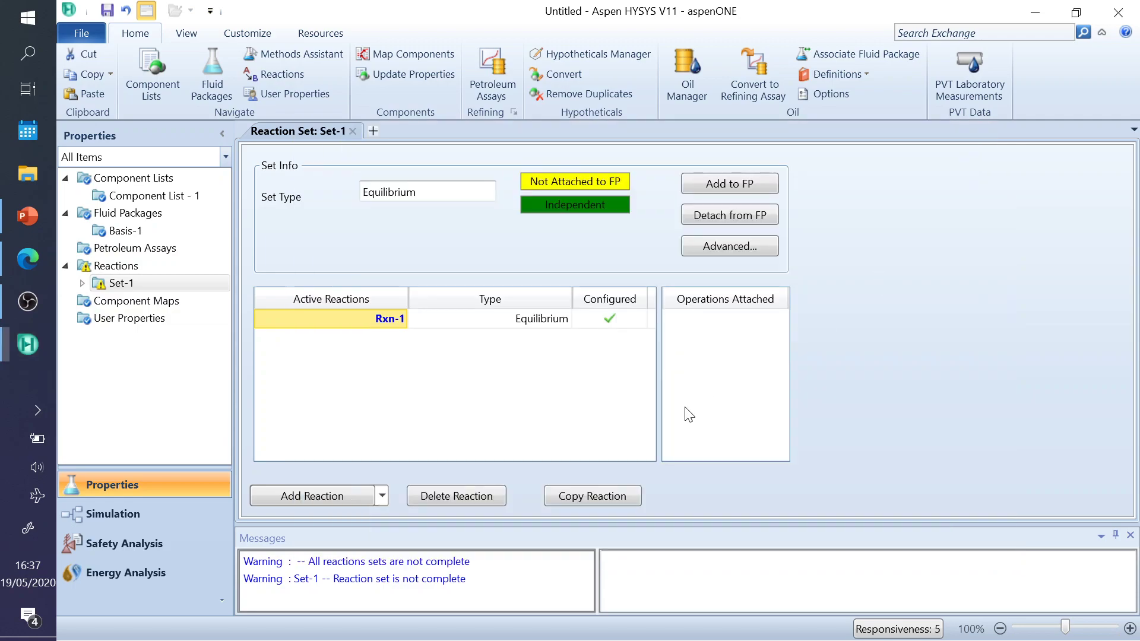
- Add a second Hysys-source Equilibrium reaction to the set and close the reaction type dialog
left_click(329, 498)
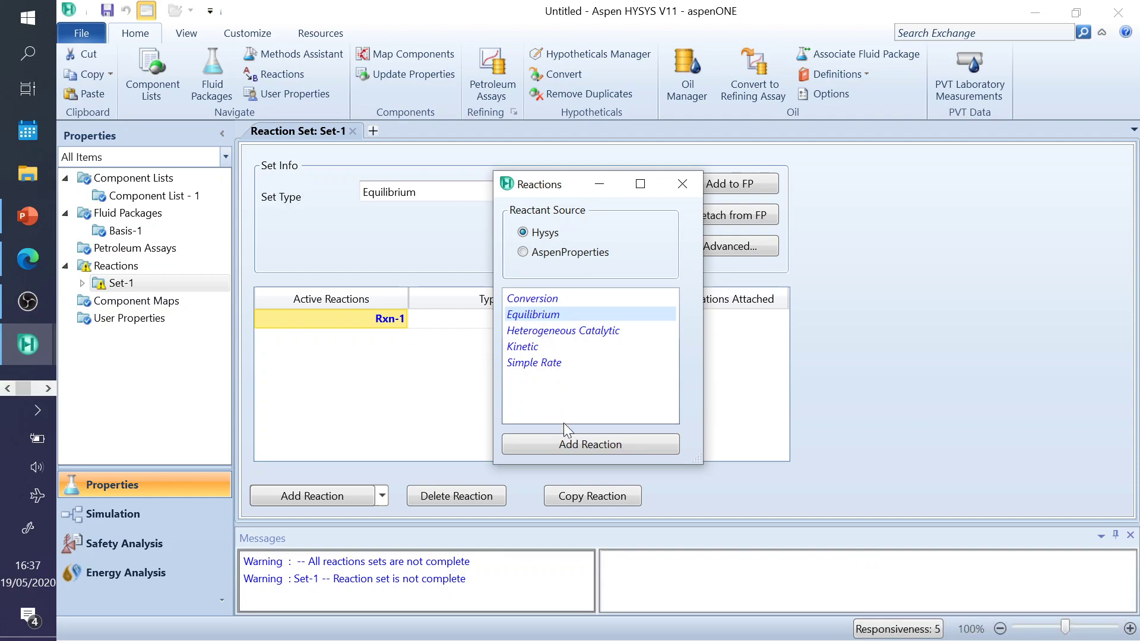
left_click(576, 442)
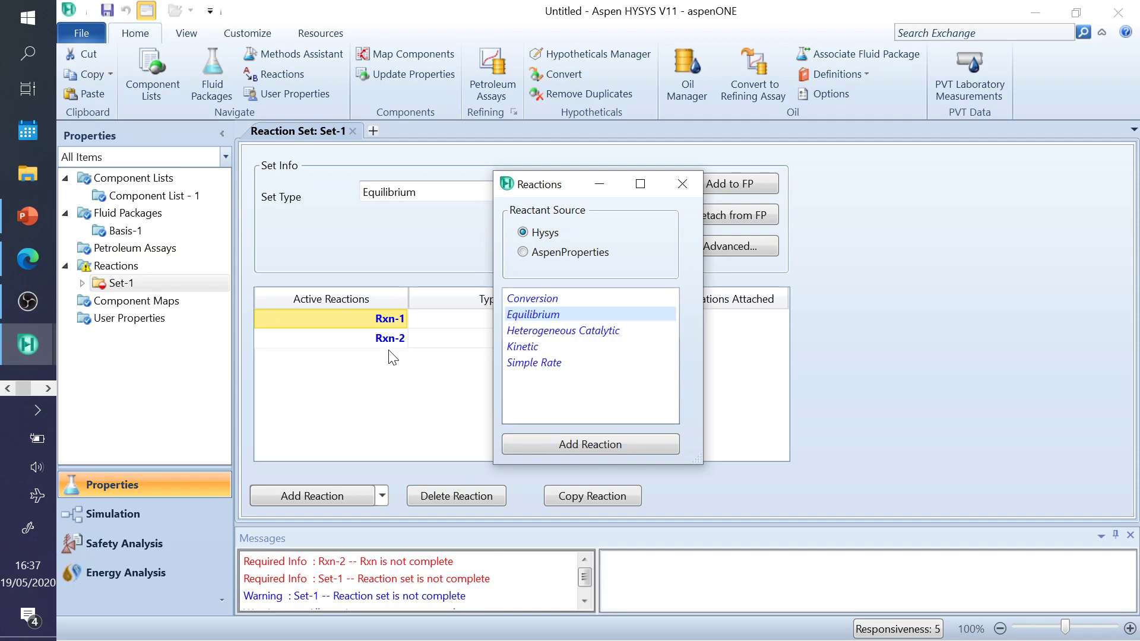
left_click(682, 184)
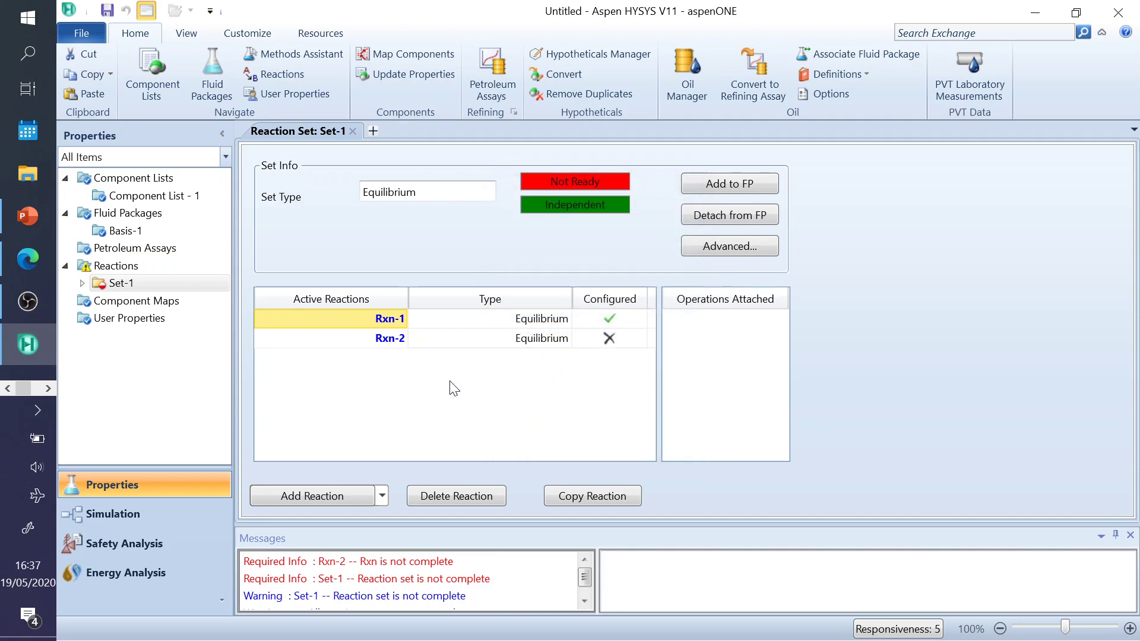
- Open Rxn-2 and add CO, H2O, Hydrogen and CO2 as its stoichiometry components, following equation R5.4 on the PowerPoint slide
left_click(390, 344)
double_click(390, 344)
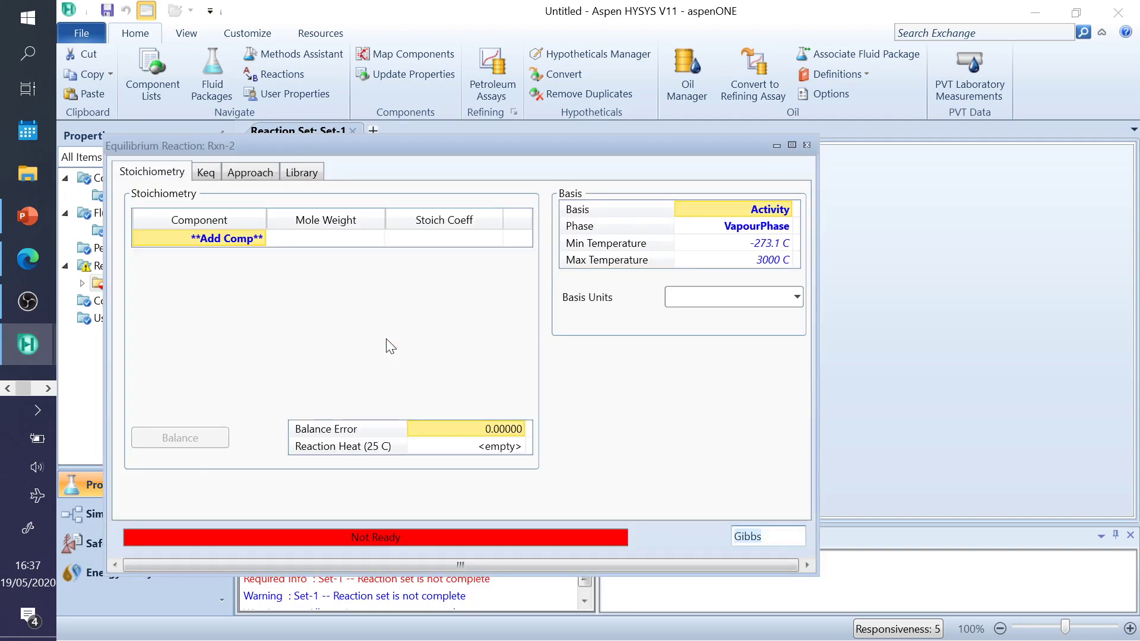
left_click_drag(266, 152, 350, 134)
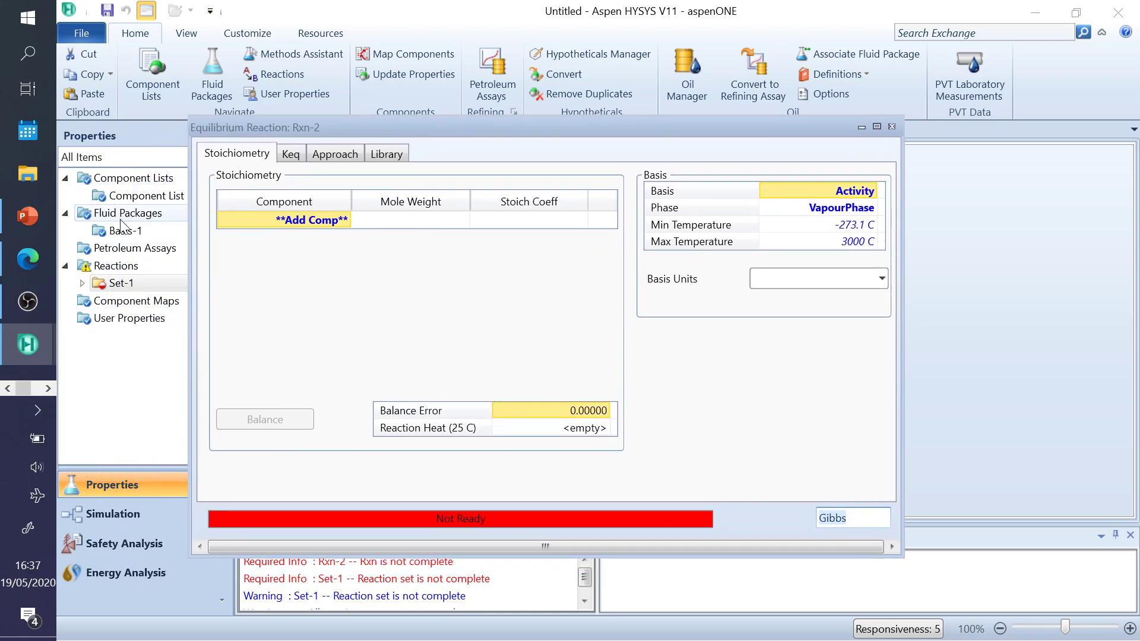
left_click(29, 215)
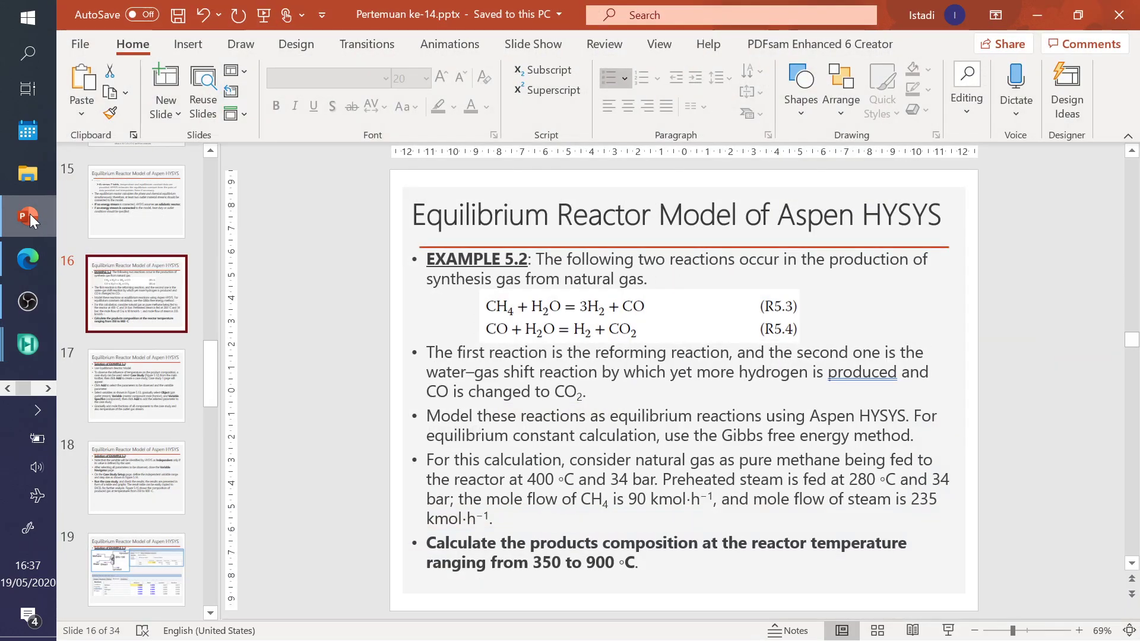
left_click(29, 214)
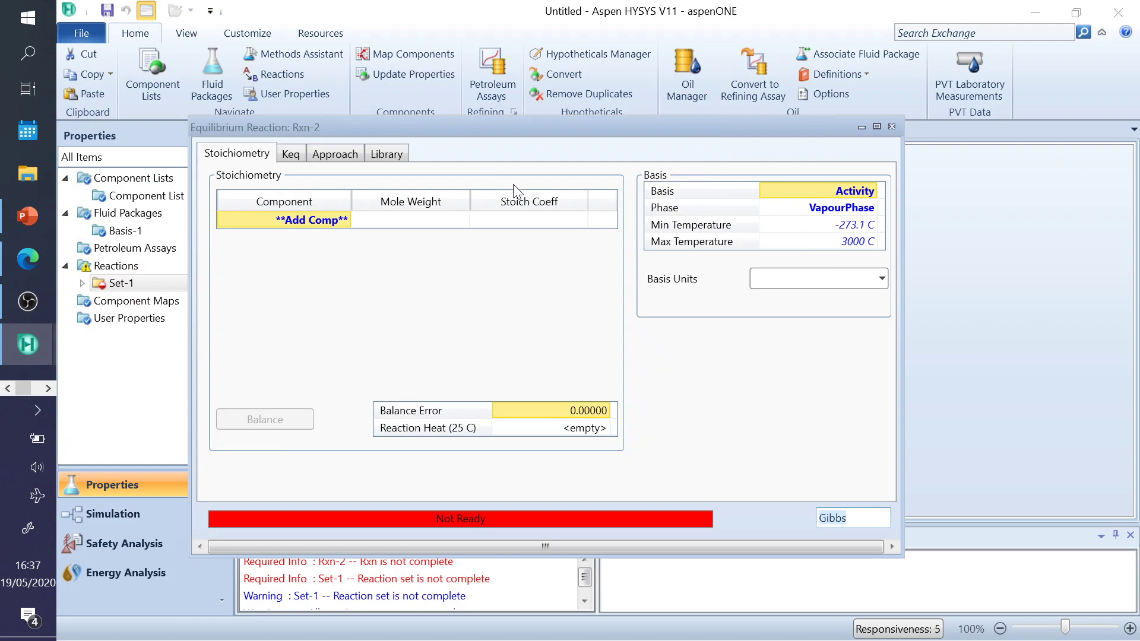
left_click(346, 221)
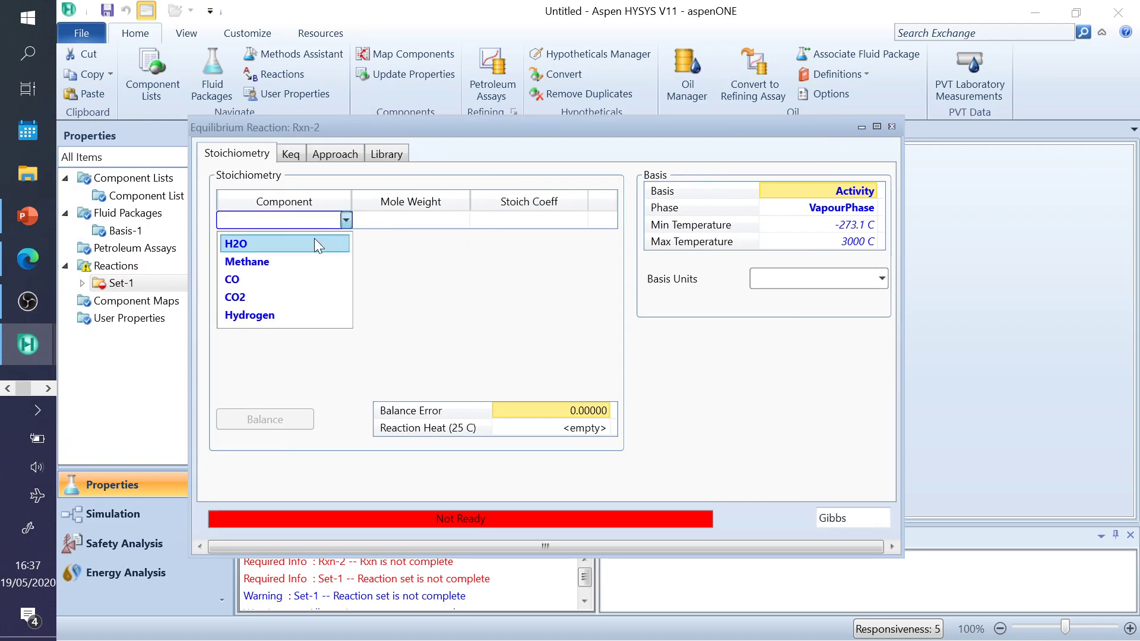
left_click(269, 279)
left_click(345, 237)
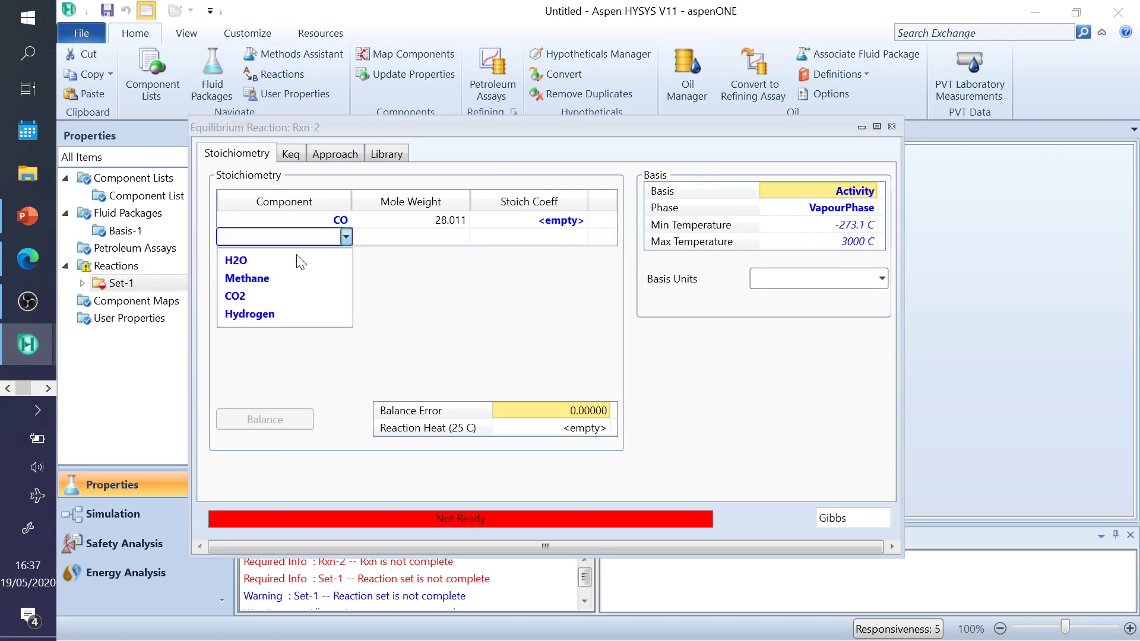
left_click(253, 262)
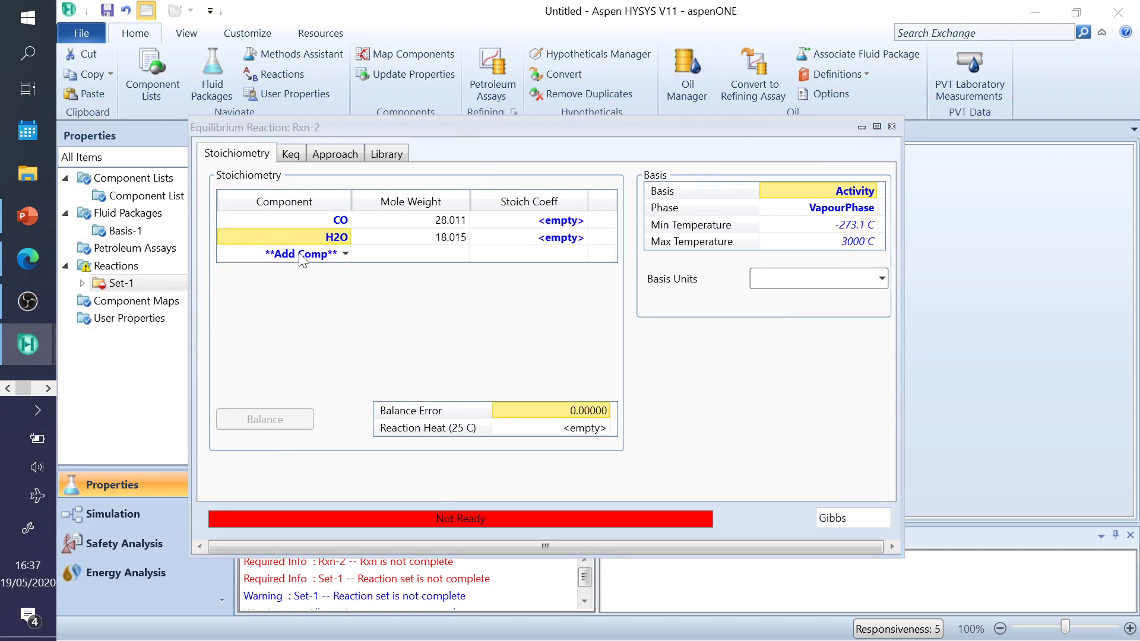
left_click(345, 254)
left_click(255, 315)
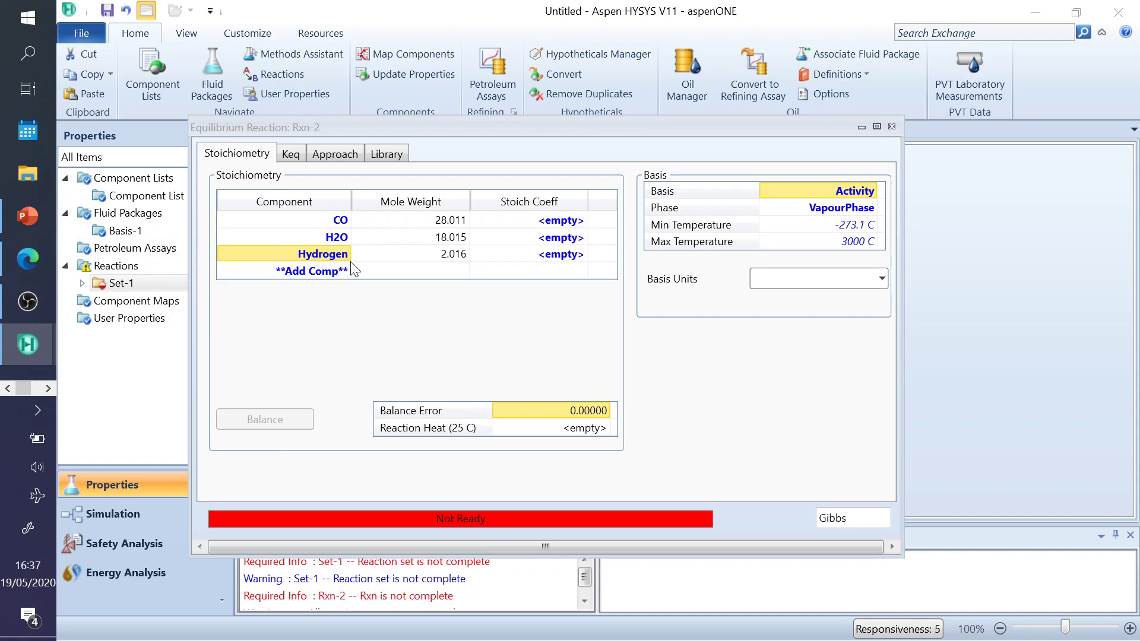
left_click(345, 271)
left_click(310, 313)
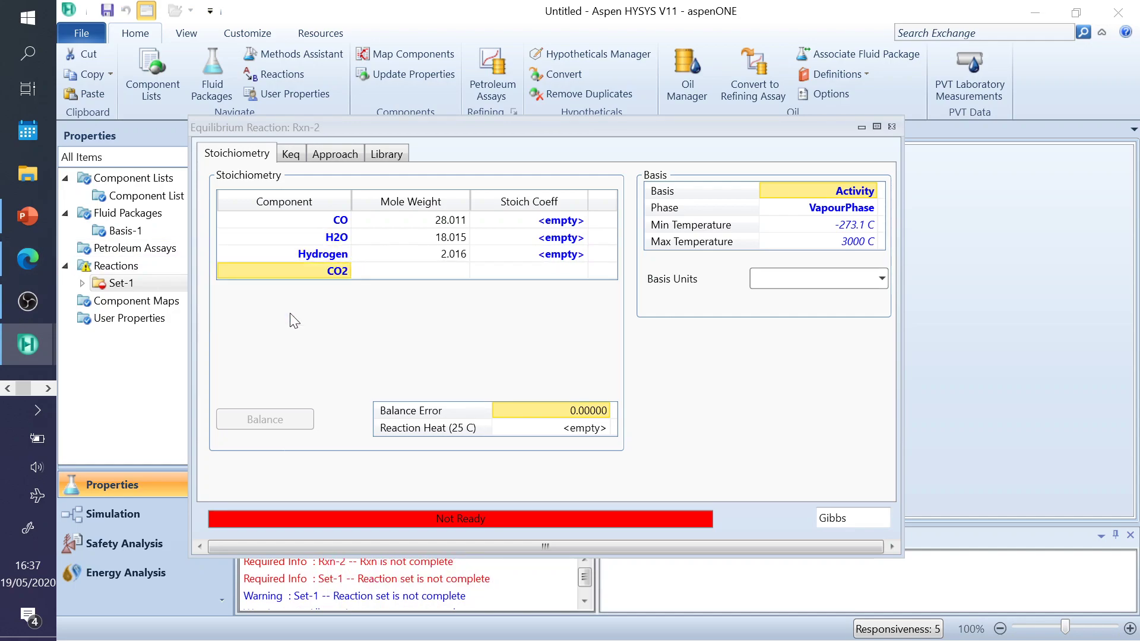
- Recheck equation R5.4 on the PowerPoint slide and set the coefficients to -1 for CO, -1 for H2O, 1 for Hydrogen and 1 for CO2
left_click(28, 216)
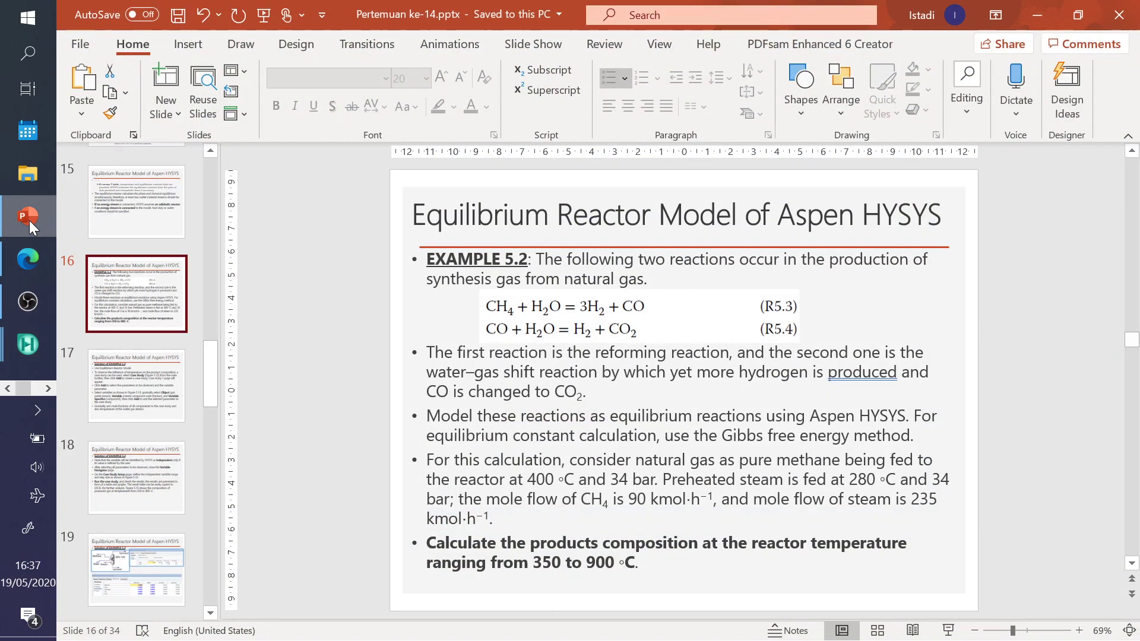
left_click(30, 220)
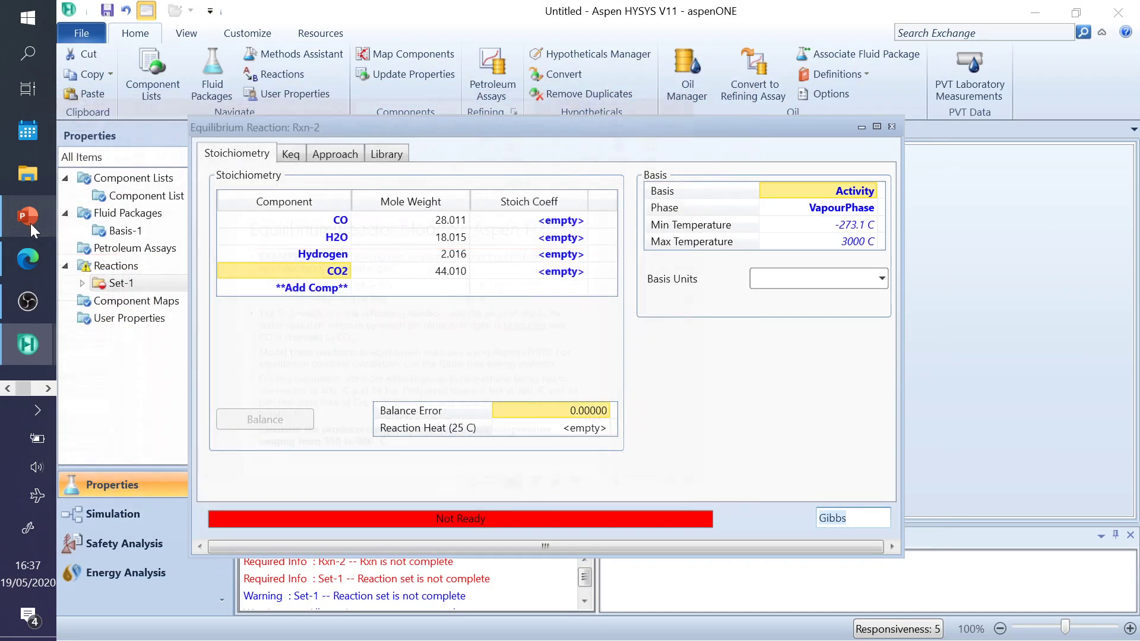
left_click(568, 220)
type("-1")
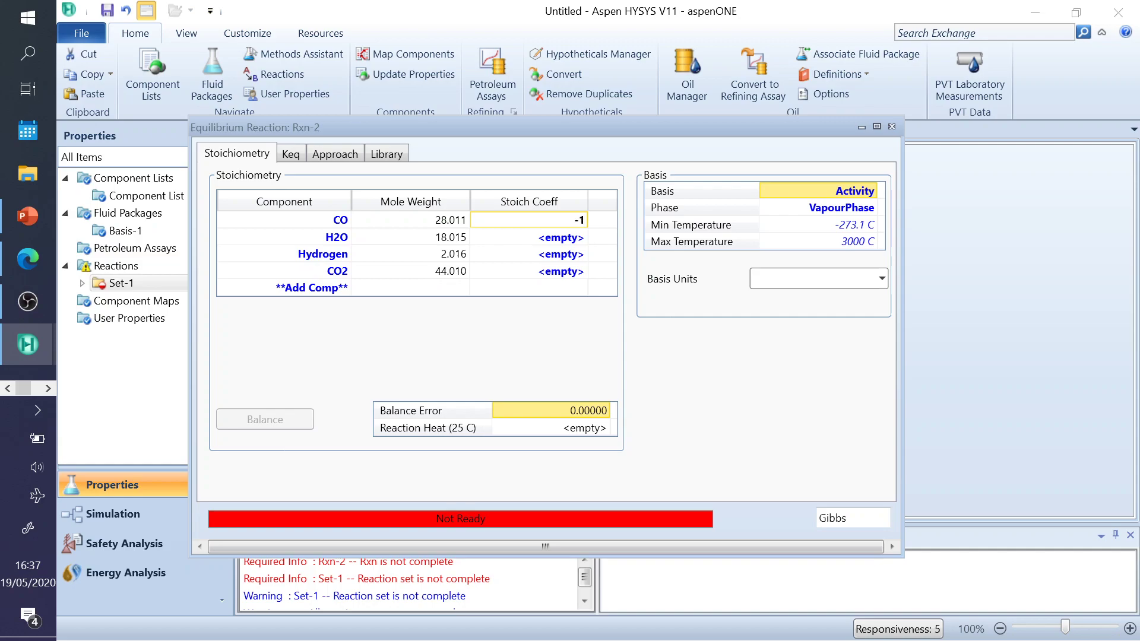
key("Return")
type("-")
type("1")
key("Return")
type("1")
key("Return")
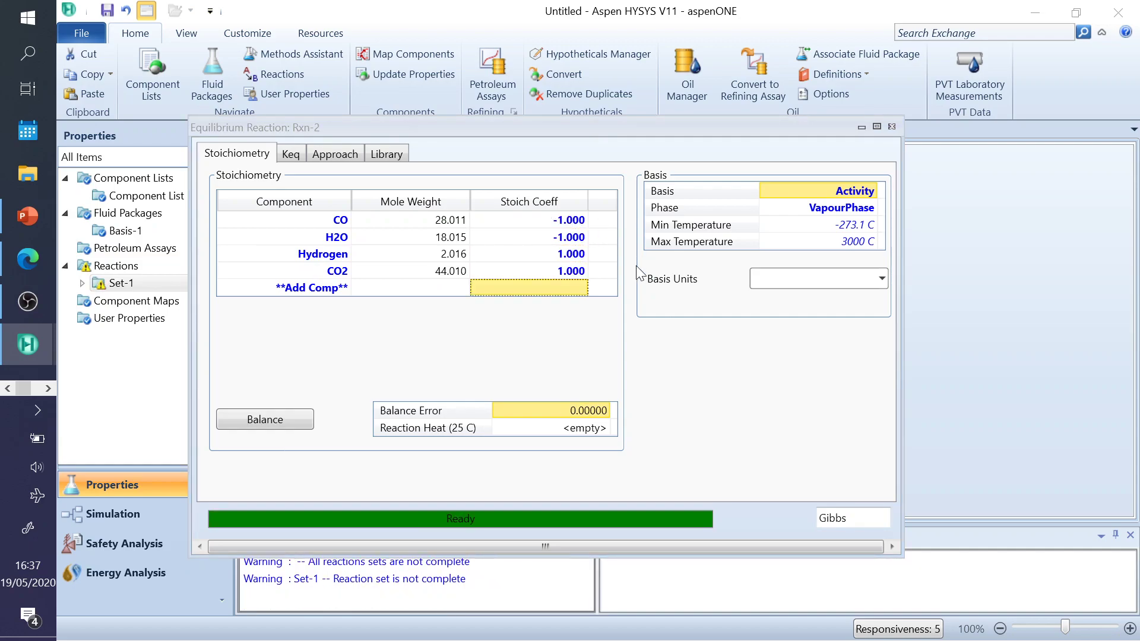
- Check the Keq source and stoichiometry of the water-gas shift reaction and close its window
left_click(293, 156)
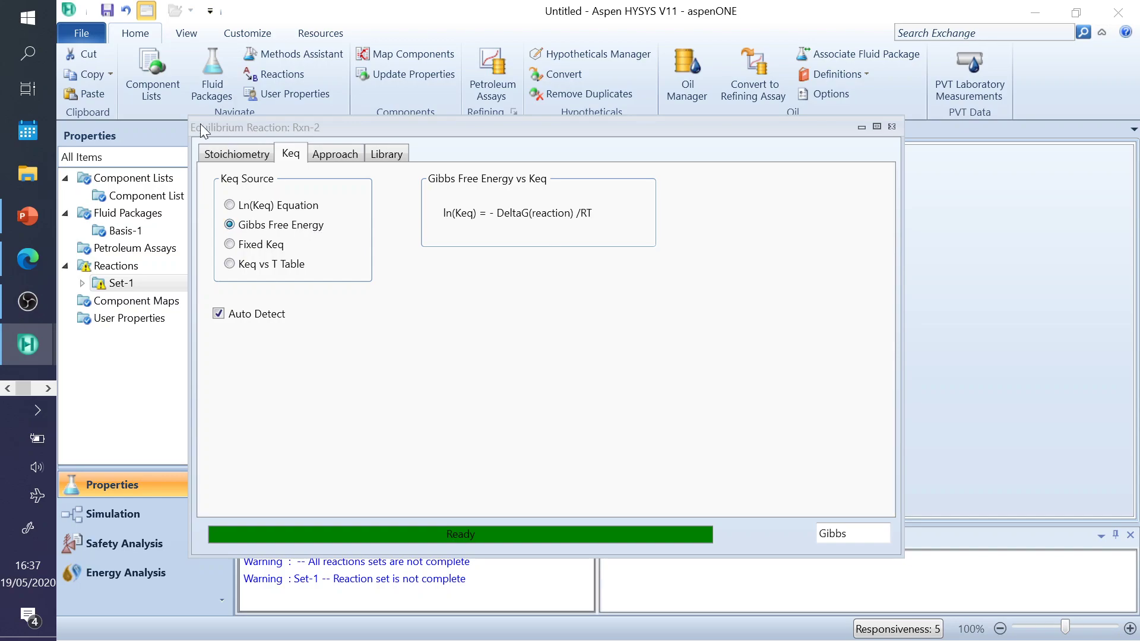
left_click(233, 156)
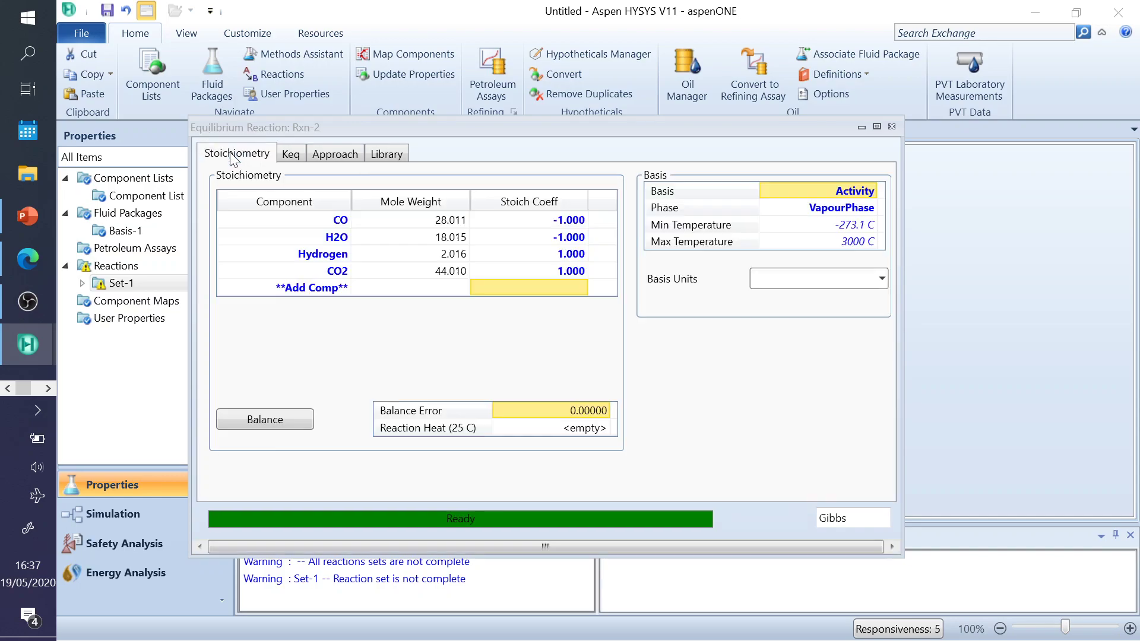
left_click(892, 127)
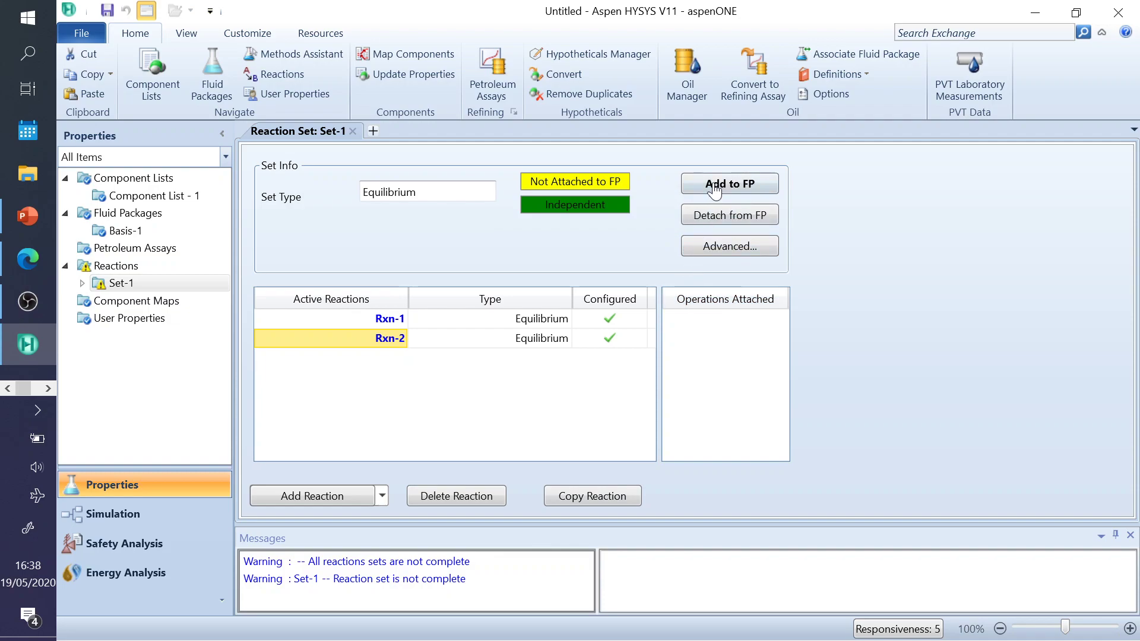
- Attach reaction set Set-1 to the Basis-1 fluid package and enter the simulation environment
left_click(735, 188)
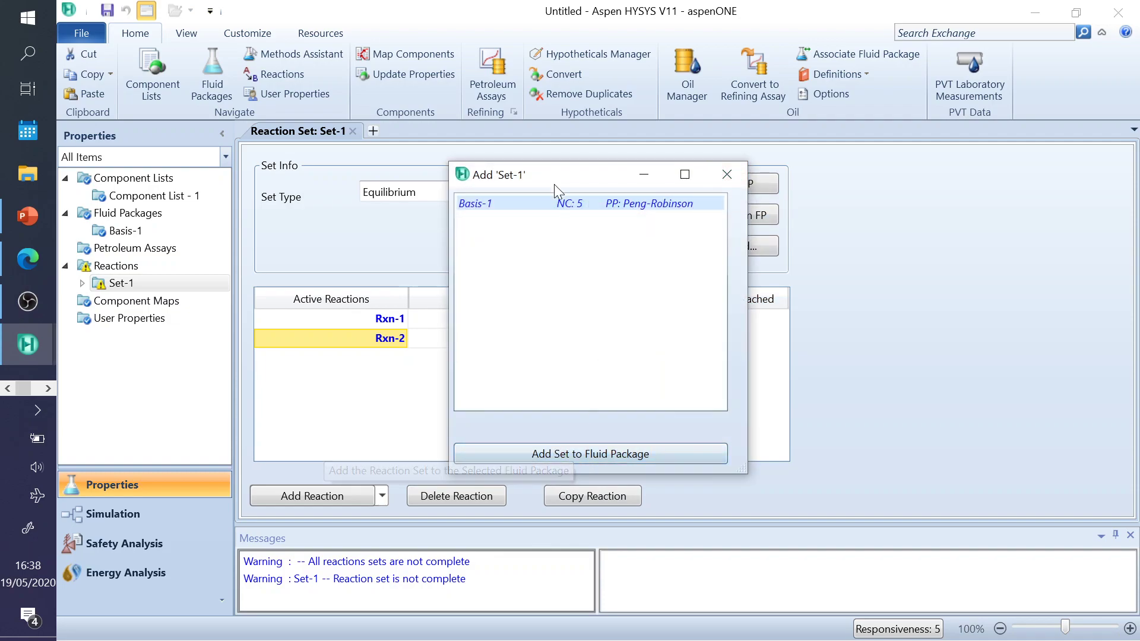
left_click(597, 450)
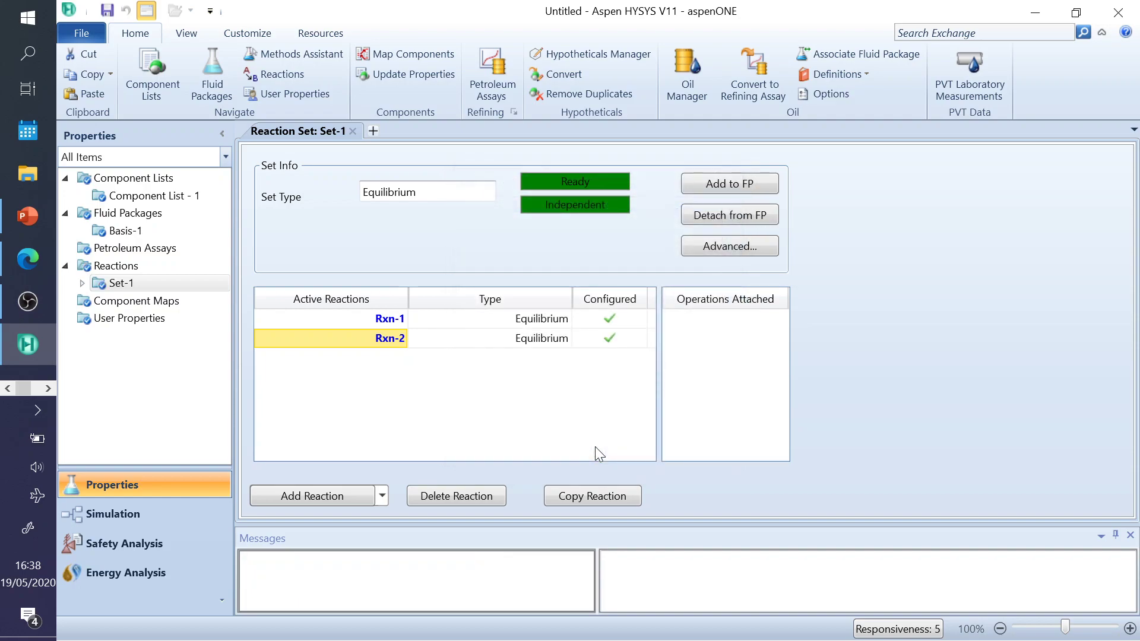
left_click(133, 515)
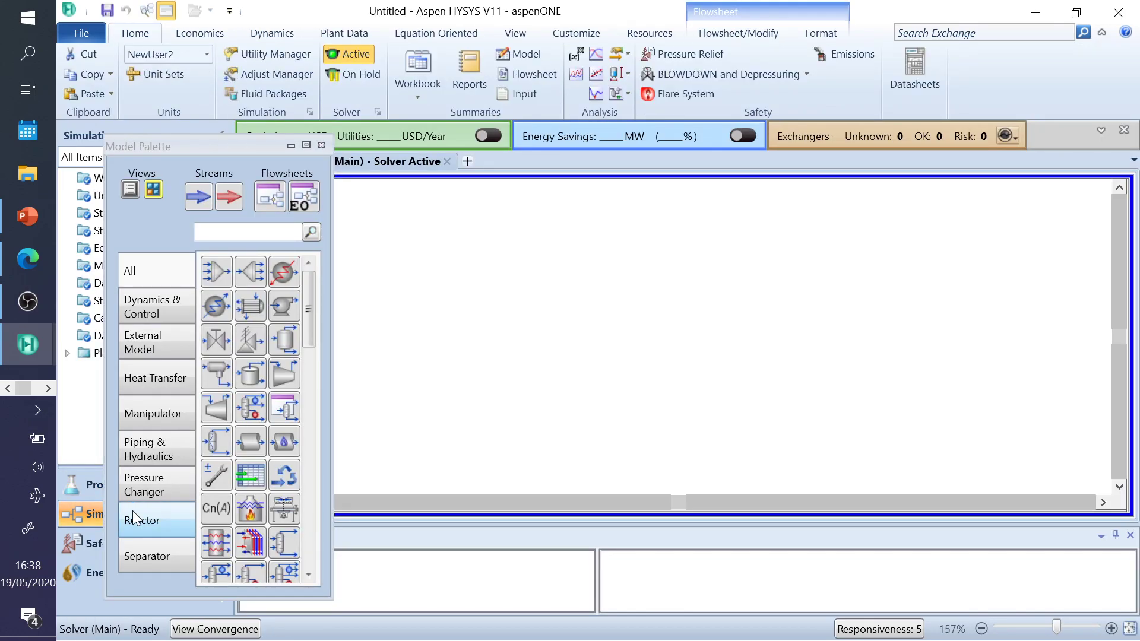
- Show the reactor models in the model palette and review the Example 5.2 solution flowsheet on the PowerPoint slide
left_click(181, 141)
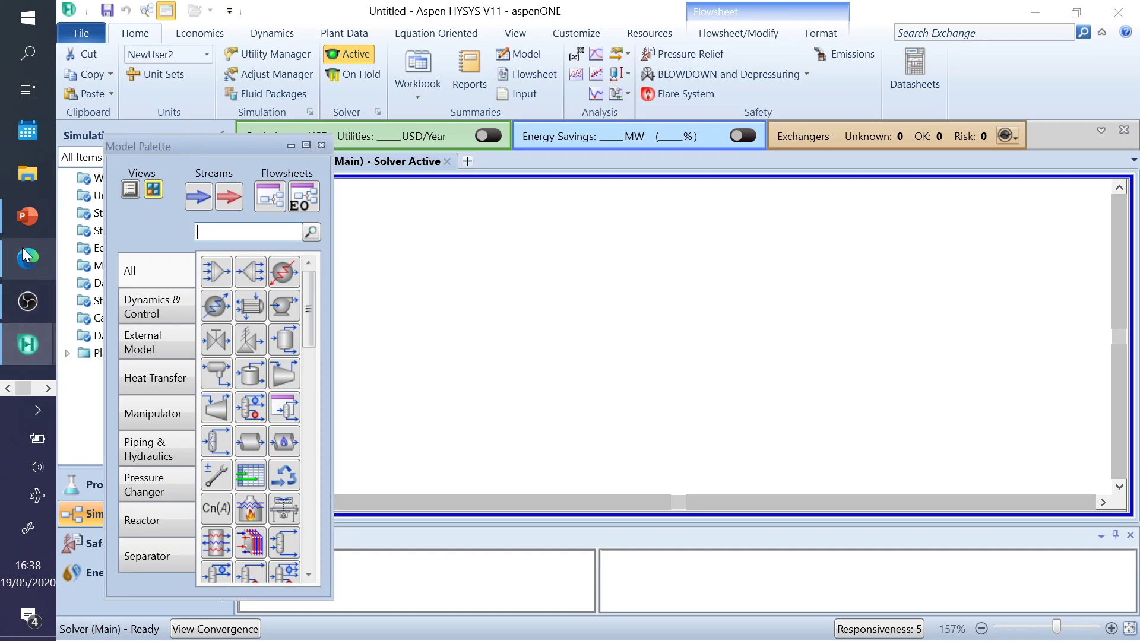
mouse_move(20, 349)
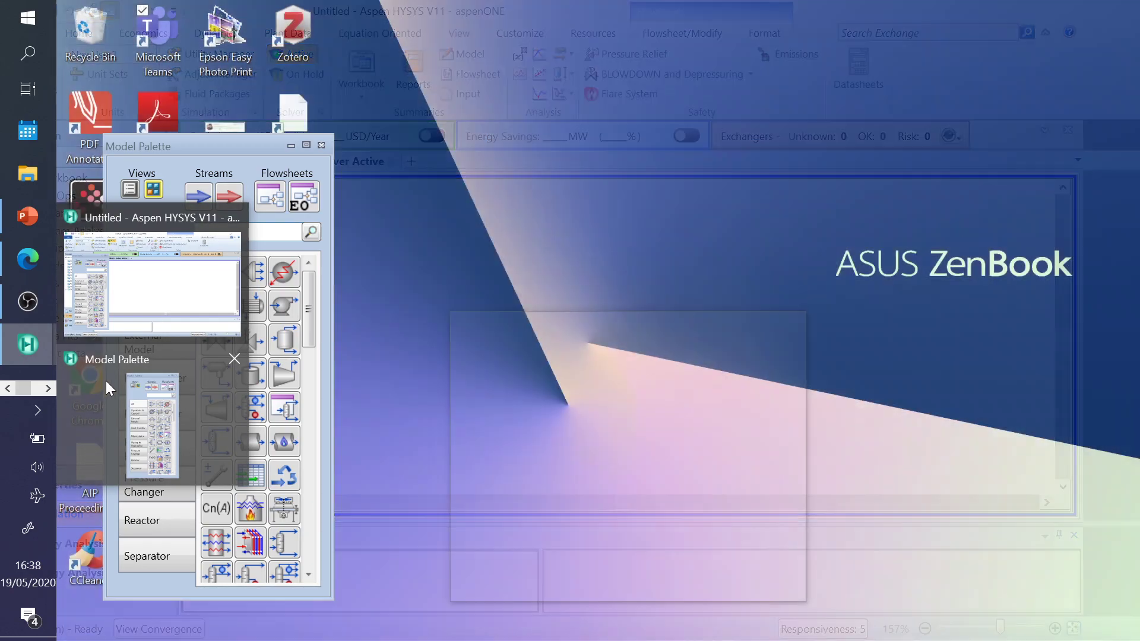
left_click(106, 380)
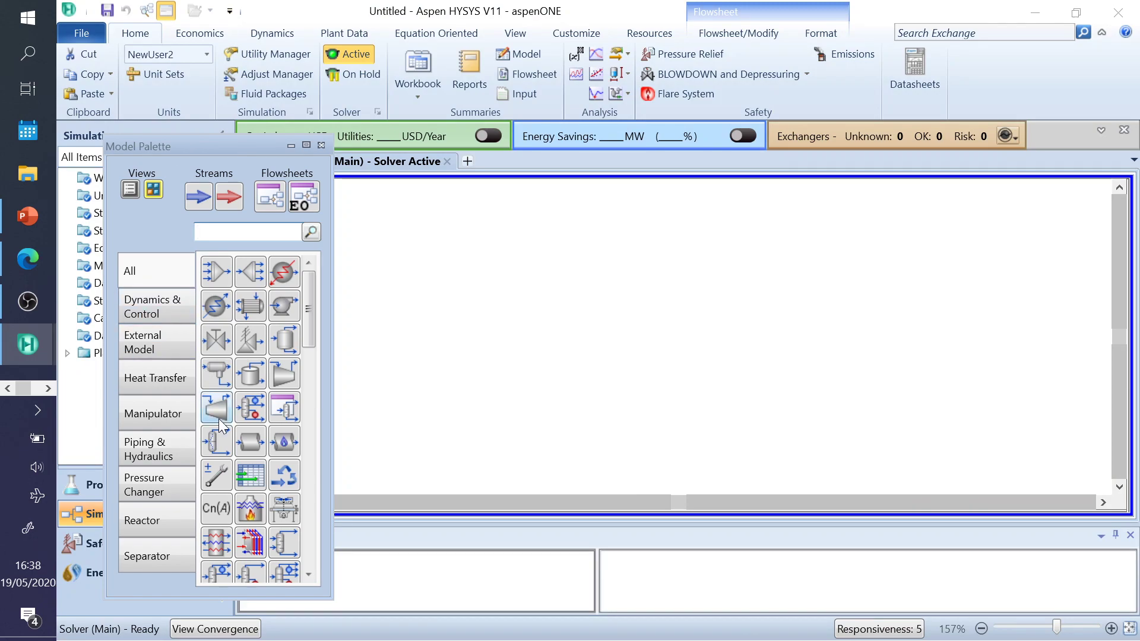
left_click(154, 520)
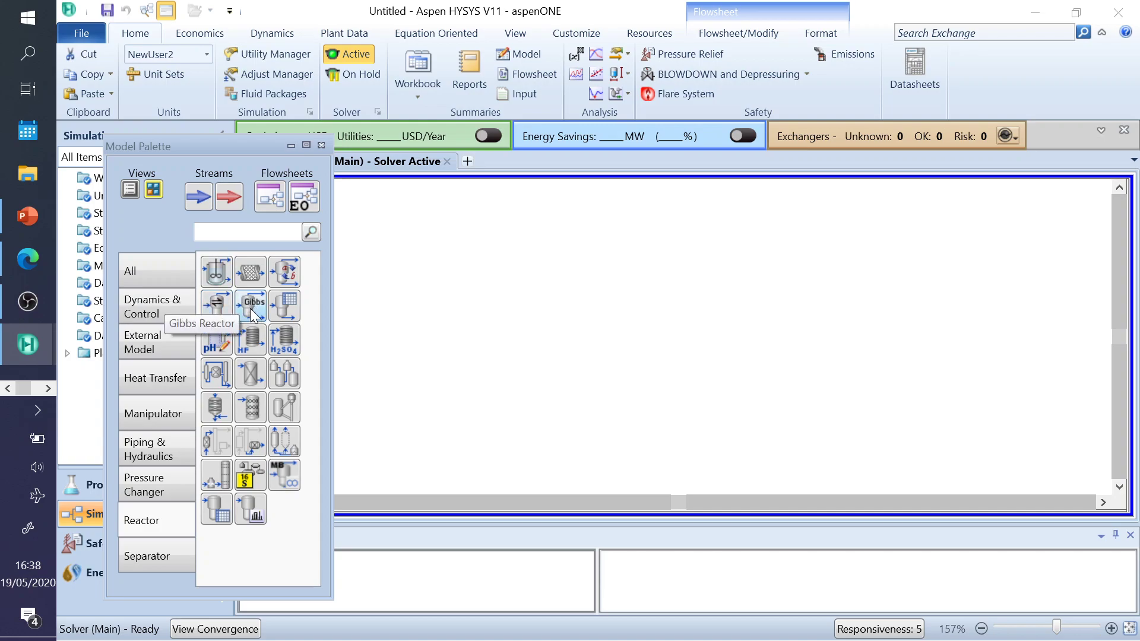
left_click(24, 211)
left_click(137, 567)
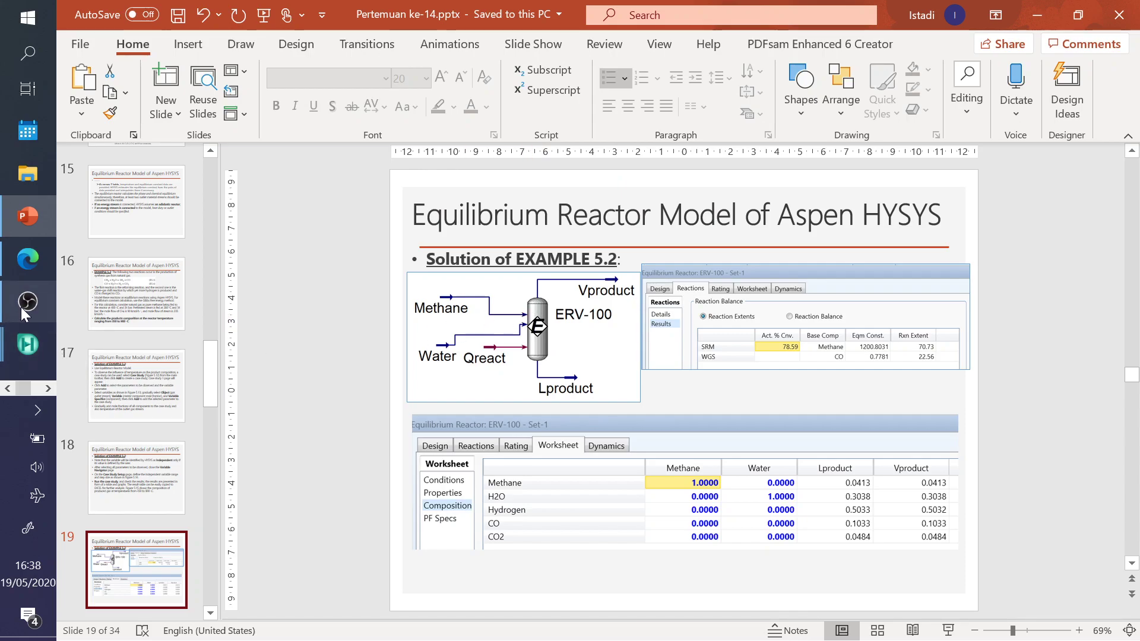
mouse_move(29, 340)
left_click(166, 413)
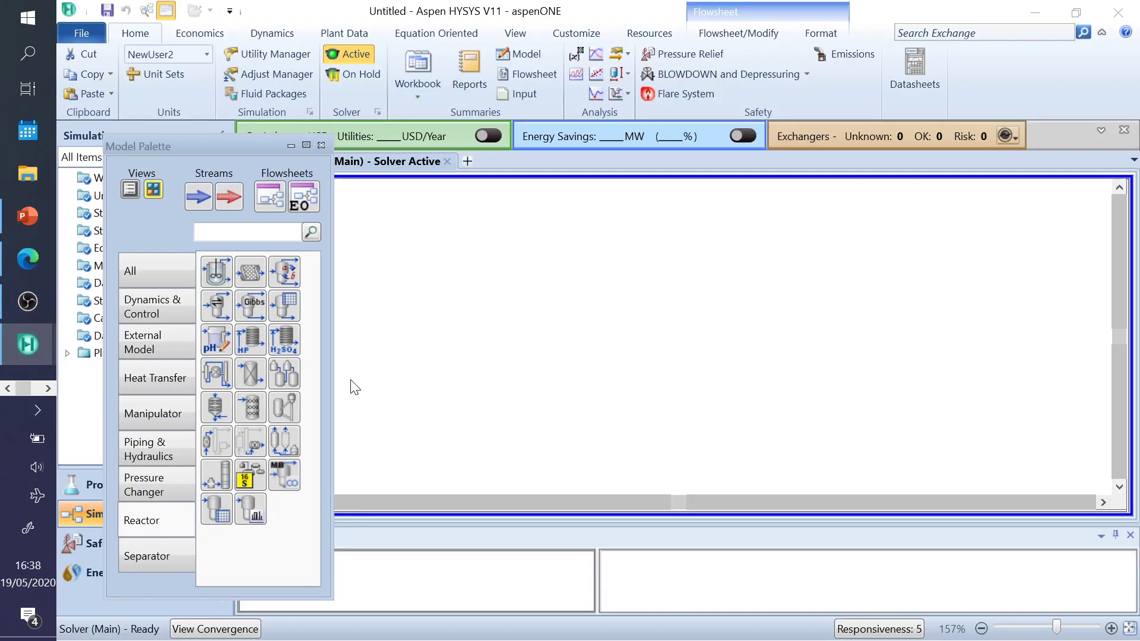
- Place an Equilibrium Reactor on the empty flowsheet, dismissing the desktop notification
left_click(211, 306)
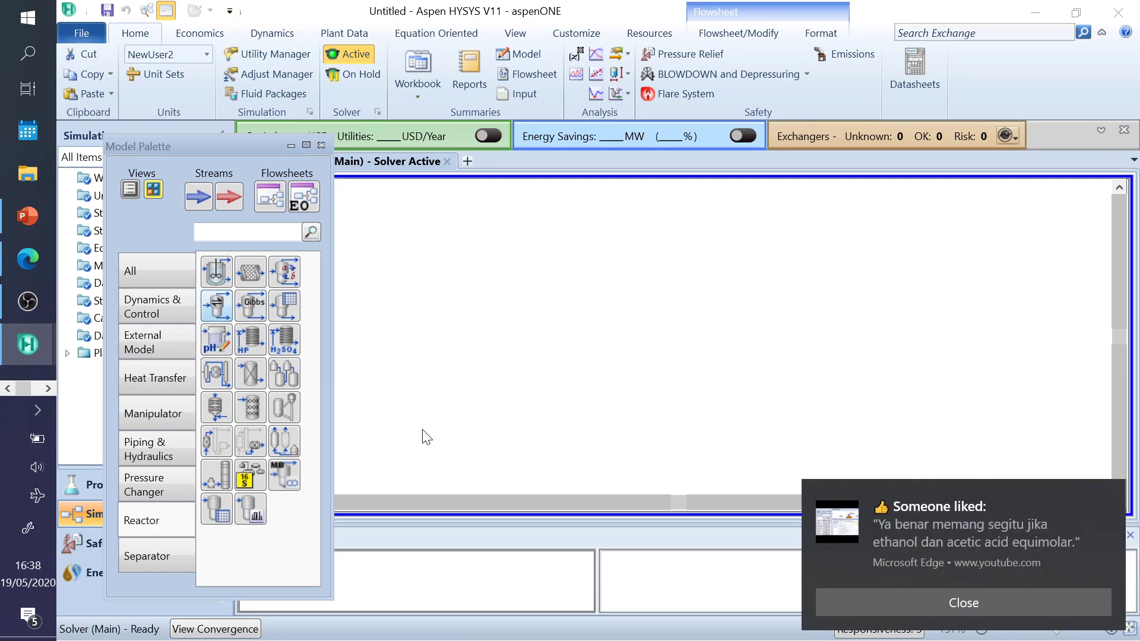
left_click(935, 610)
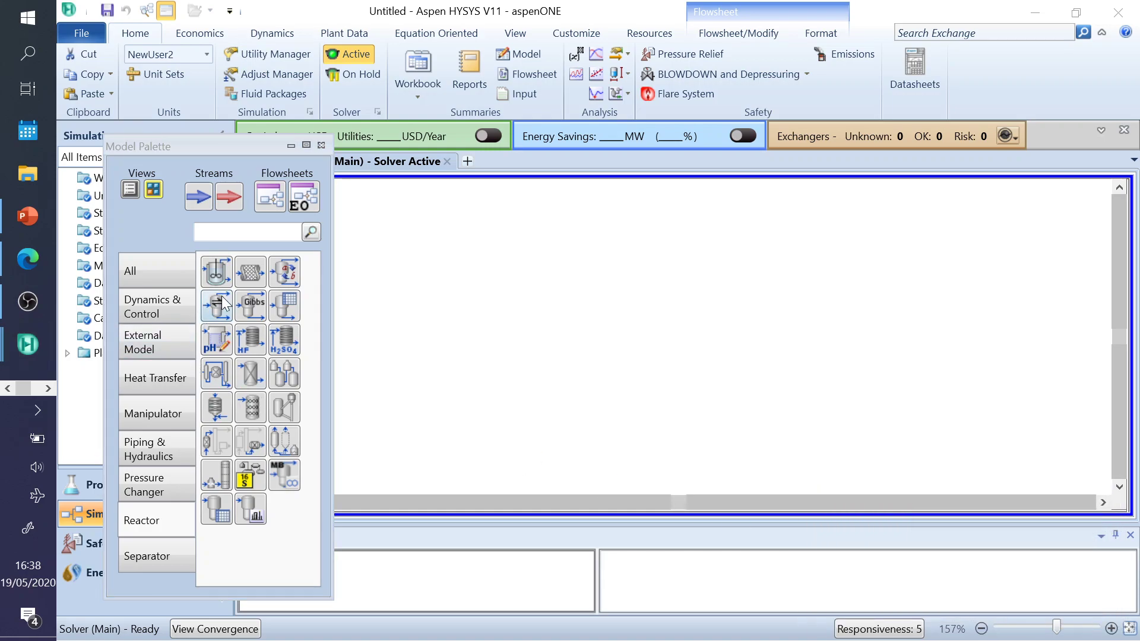
left_click_drag(215, 313, 536, 361)
left_click_drag(560, 287, 543, 280)
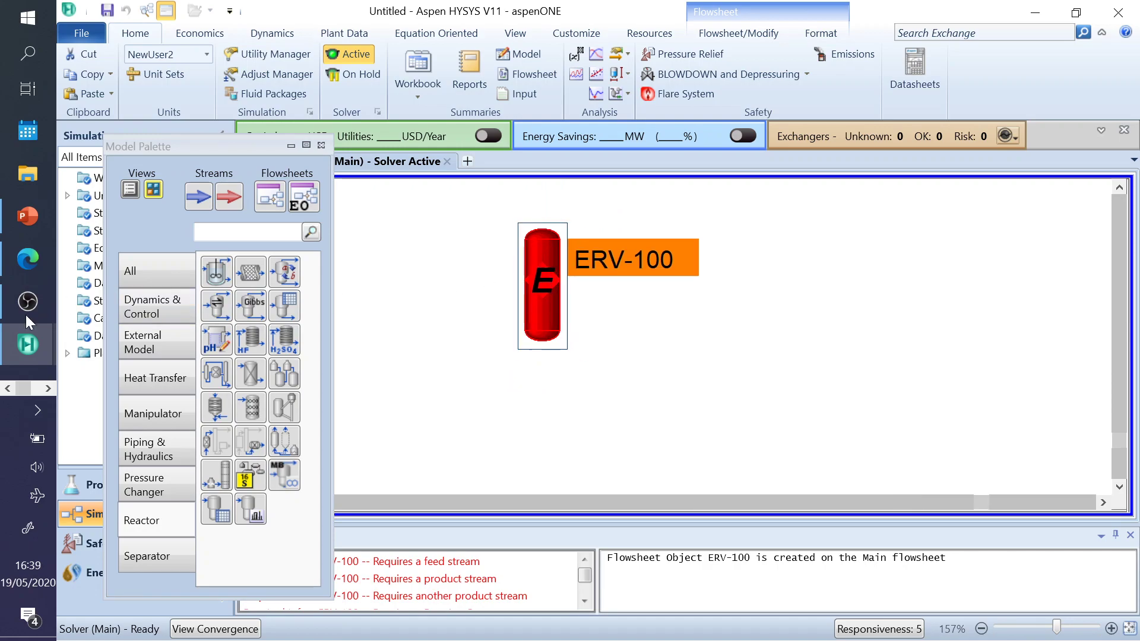
- Recheck the stream layout on the PowerPoint slide, then open reactor ERV-100 and add inlet streams Methane and Water
left_click(28, 215)
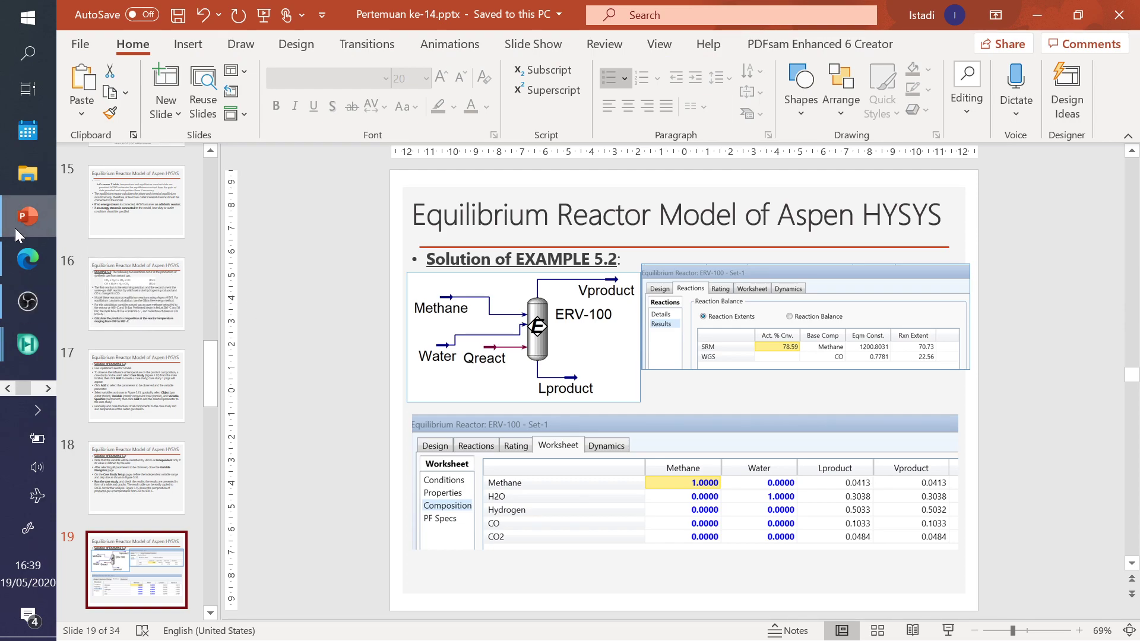
mouse_move(24, 358)
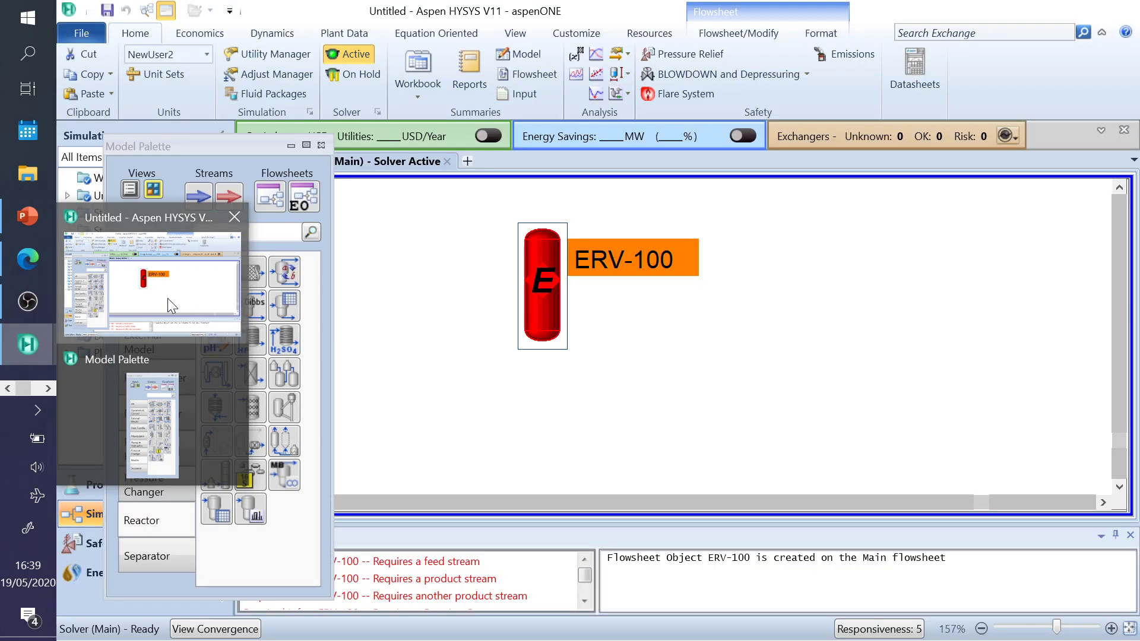
left_click(168, 298)
double_click(540, 244)
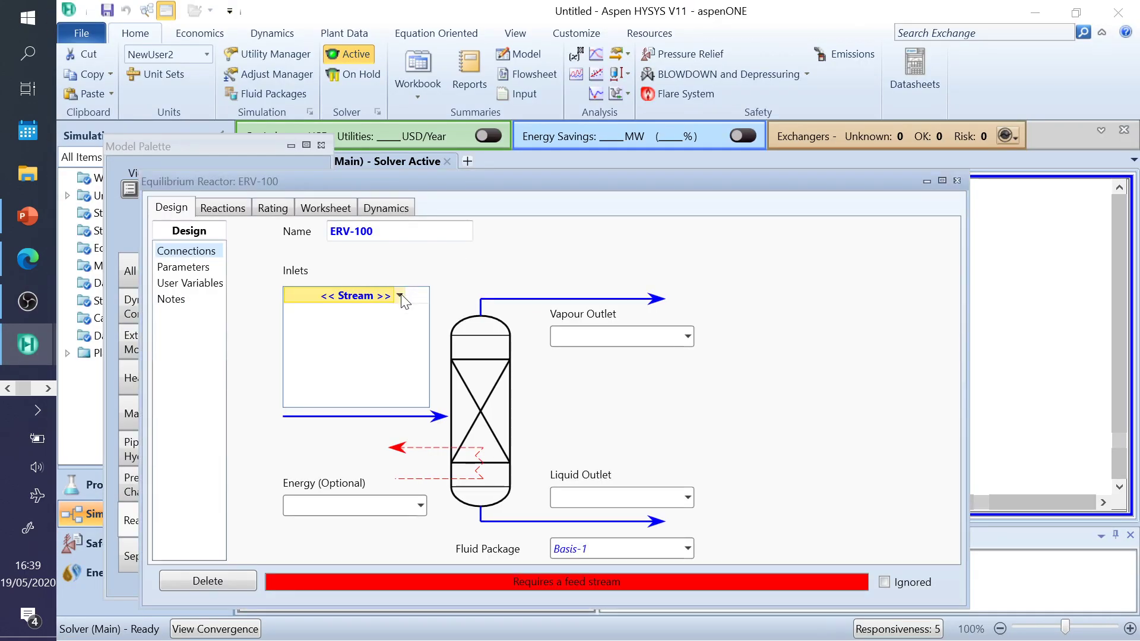
left_click(400, 296)
type("Methane")
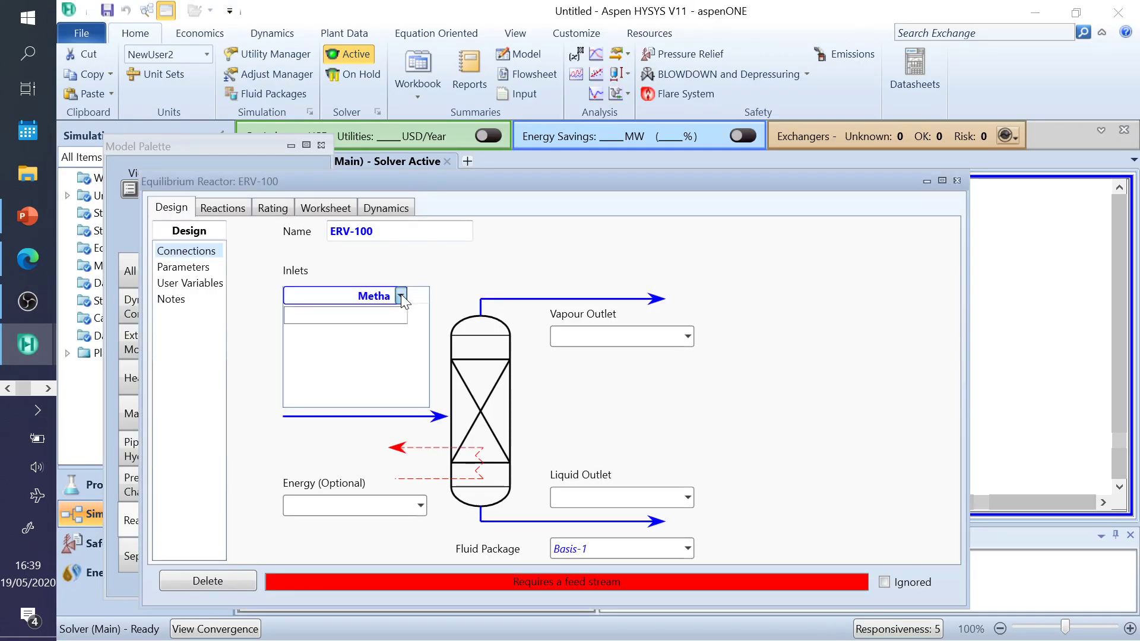
key("Return")
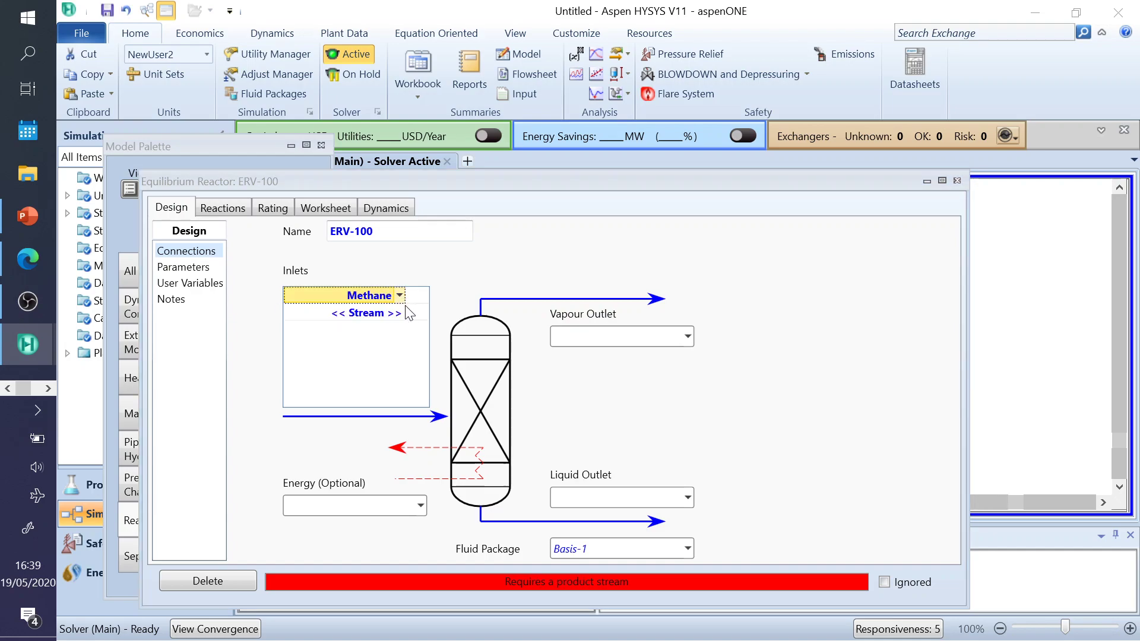
left_click(401, 311)
type("Water")
key("Return")
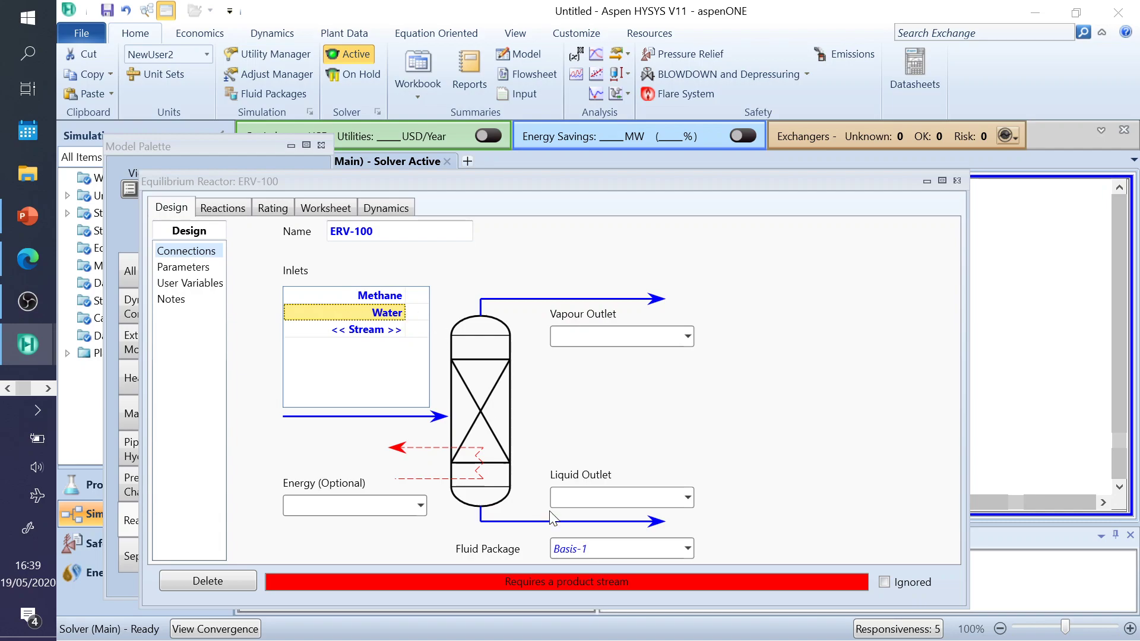
- Name the reactor's vapour outlet Vprod, its liquid outlet LProd and its energy stream Qreactr
key("Tab")
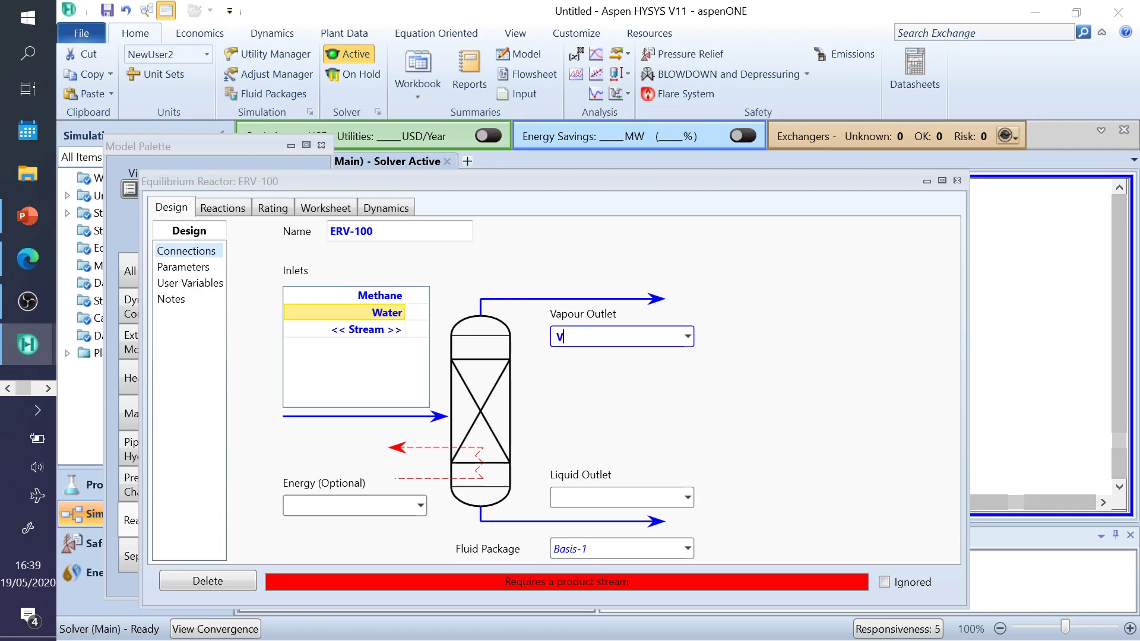
key("Tab")
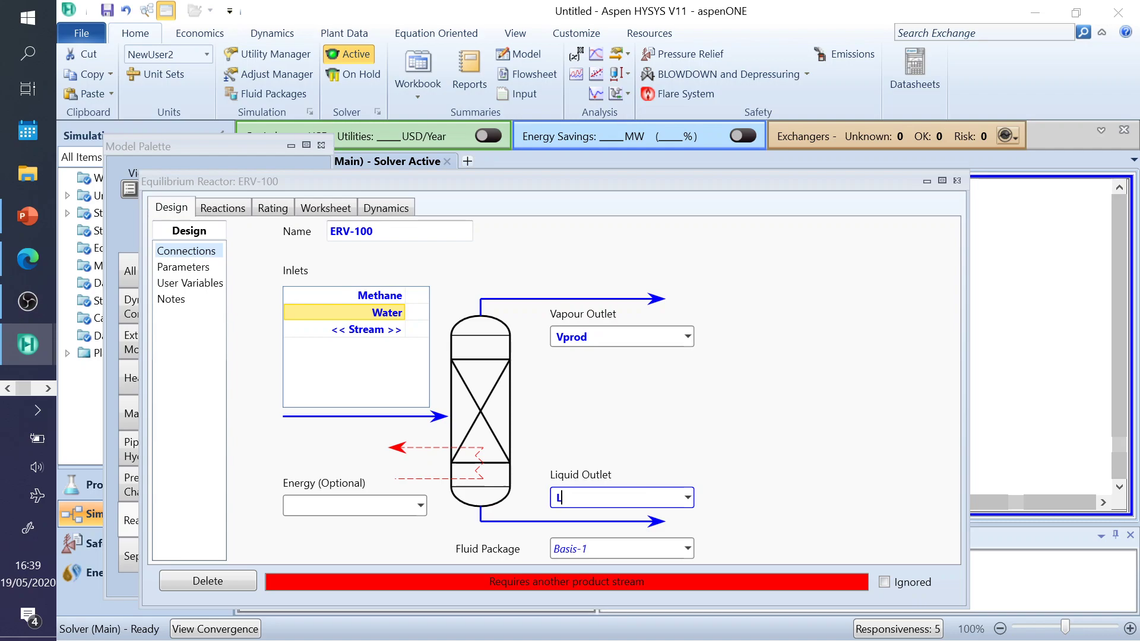
key("Return")
left_click(382, 505)
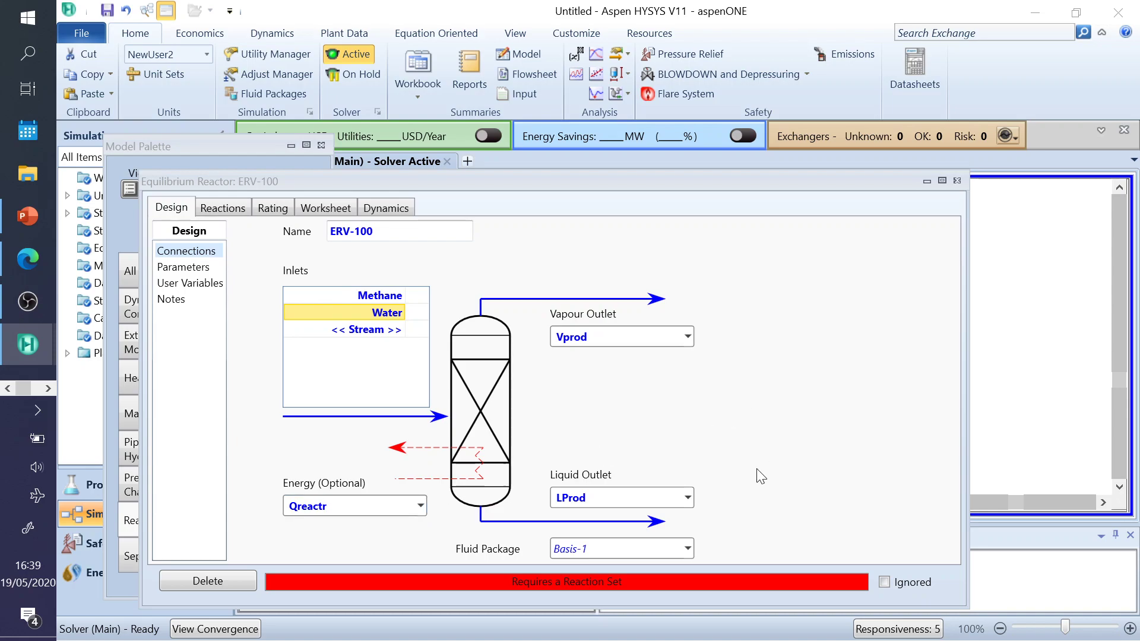
- Assign reaction set Set-1 to the equilibrium reactor and close its window
left_click(222, 209)
left_click(444, 253)
left_click(337, 276)
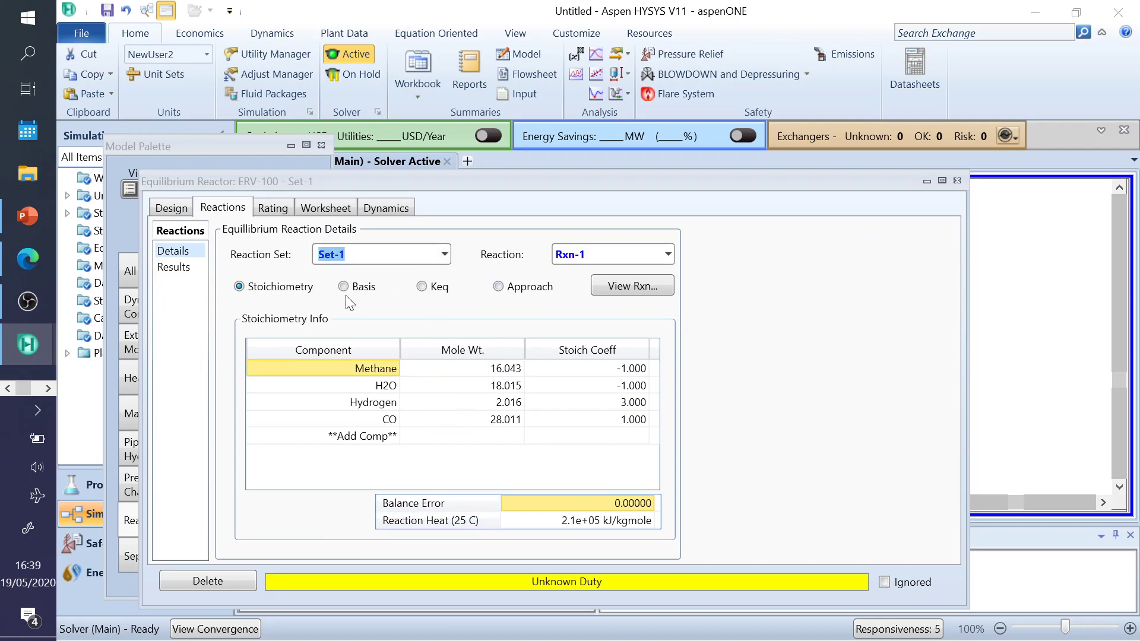
left_click(961, 183)
- Move the Methane and Water feed streams away from the reactor so the flowsheet labels are spaced apart
left_click_drag(463, 262, 403, 219)
left_click(406, 295)
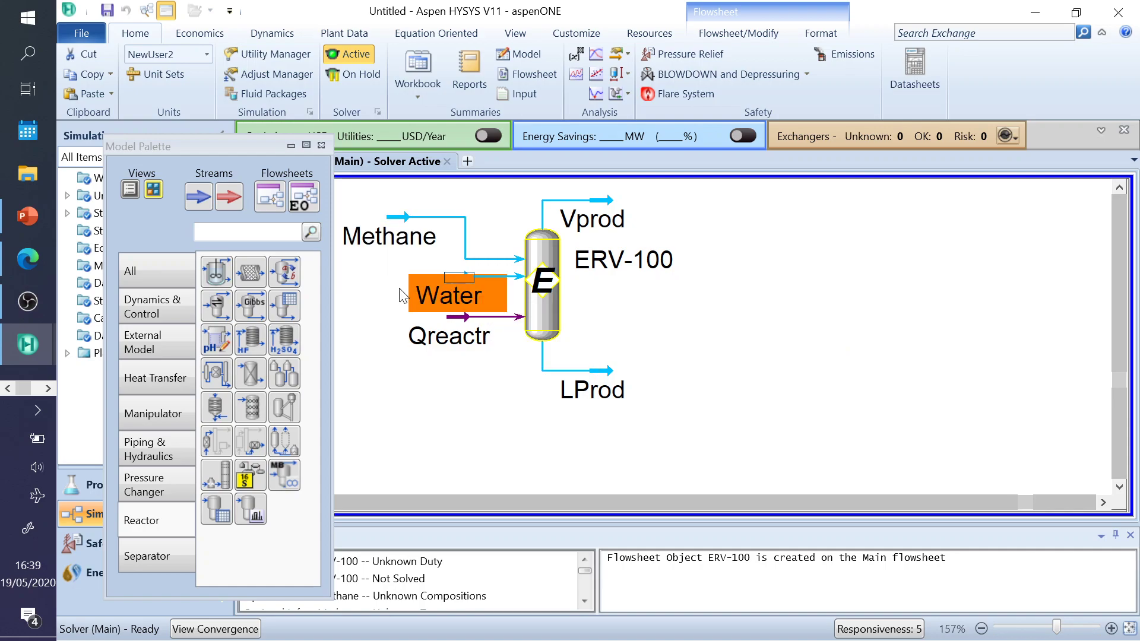
left_click_drag(383, 295, 330, 295)
left_click(726, 347)
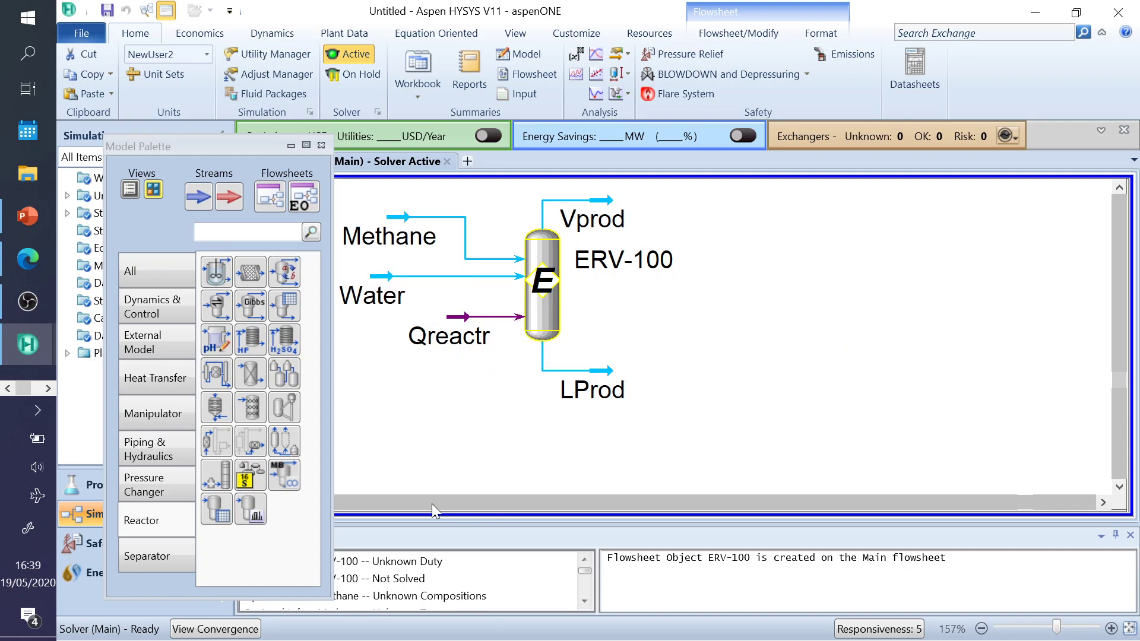
left_click_drag(398, 221, 386, 213)
- Read the feed temperatures, pressures and molar flows in the Example 5.2 problem statement on the PowerPoint slide, then return to Aspen HYSYS
left_click(28, 215)
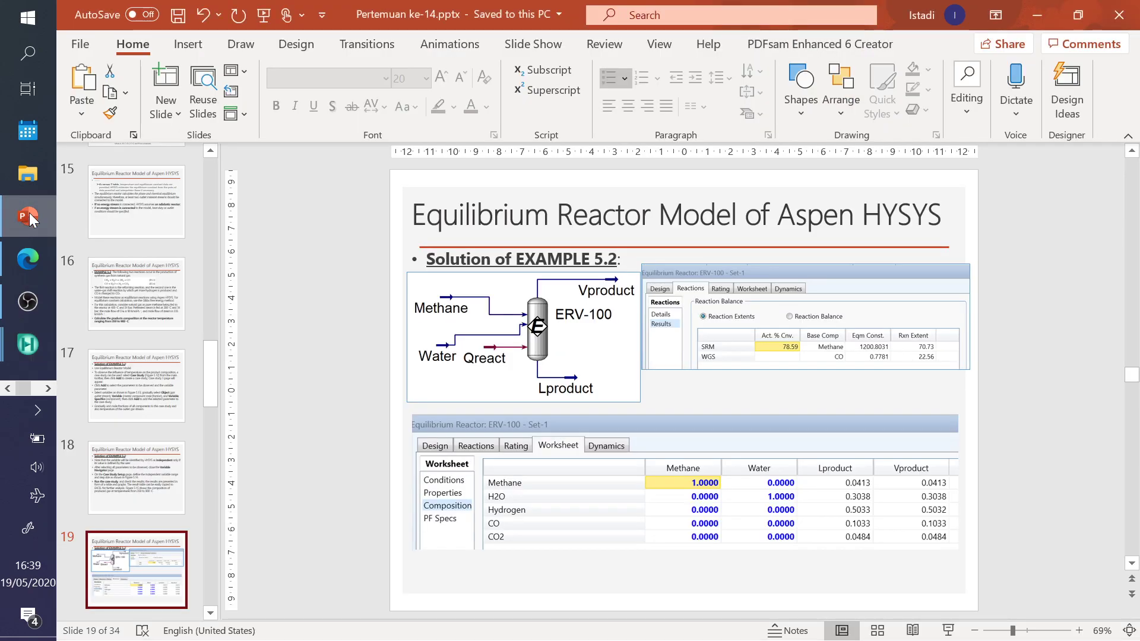
left_click(147, 376)
left_click(108, 277)
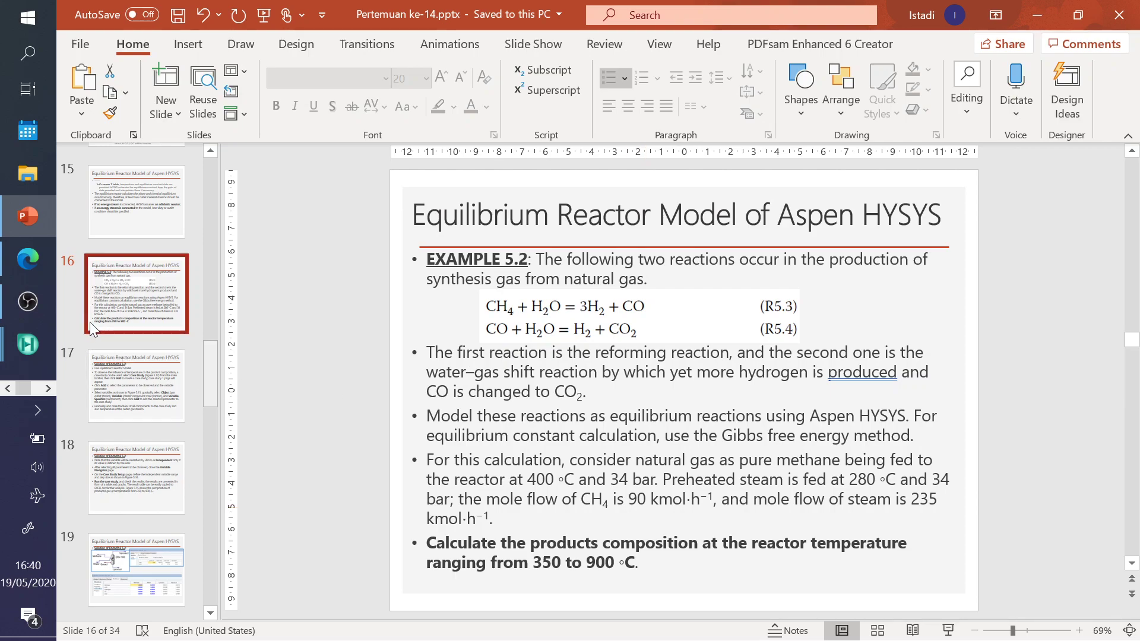
mouse_move(20, 348)
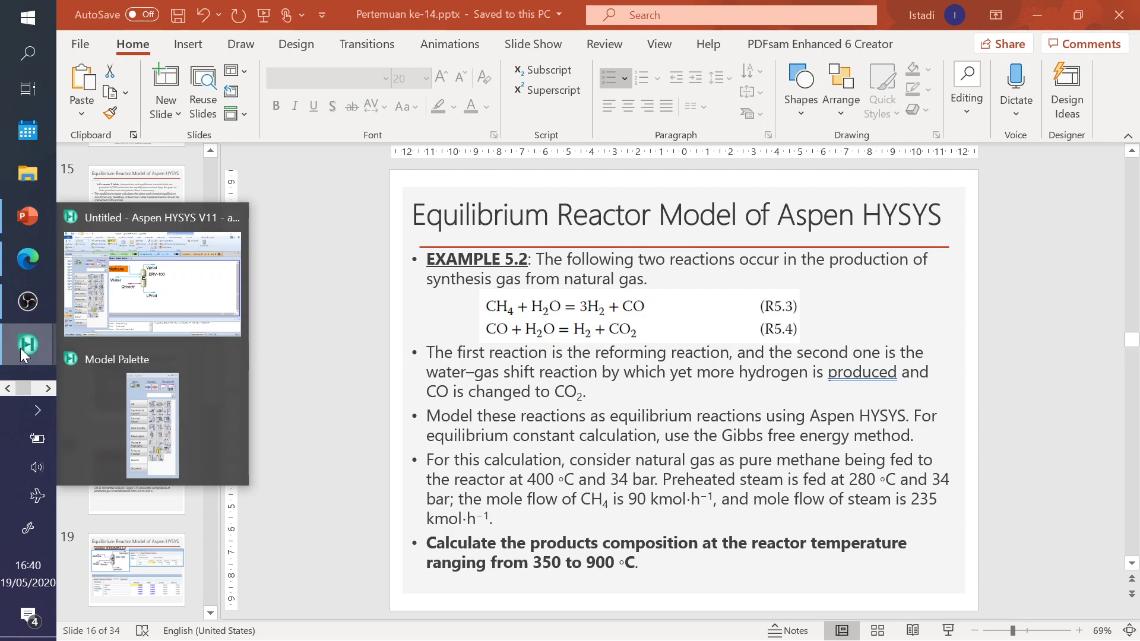
left_click(180, 274)
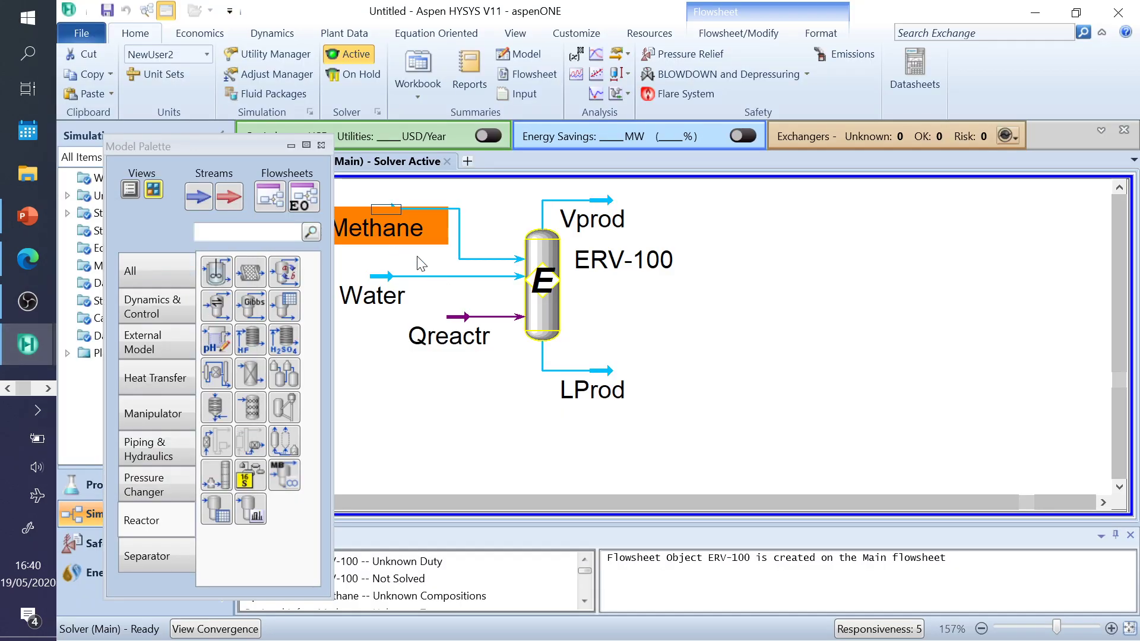
- Open the Methane stream and set its composition to a methane mole fraction of 1
double_click(386, 209)
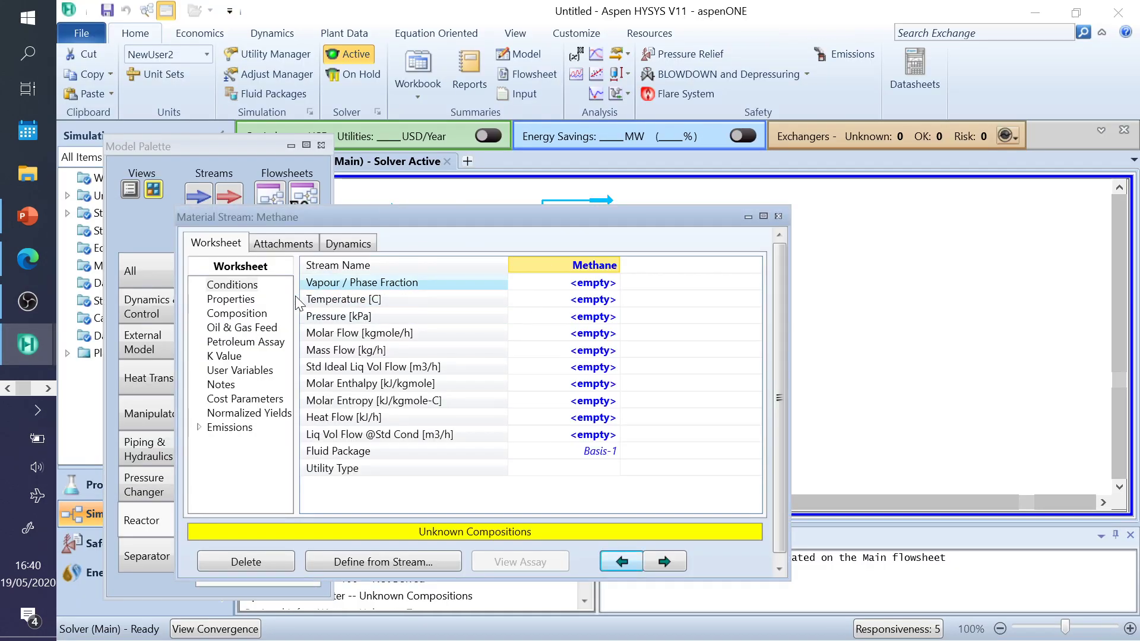
left_click(241, 313)
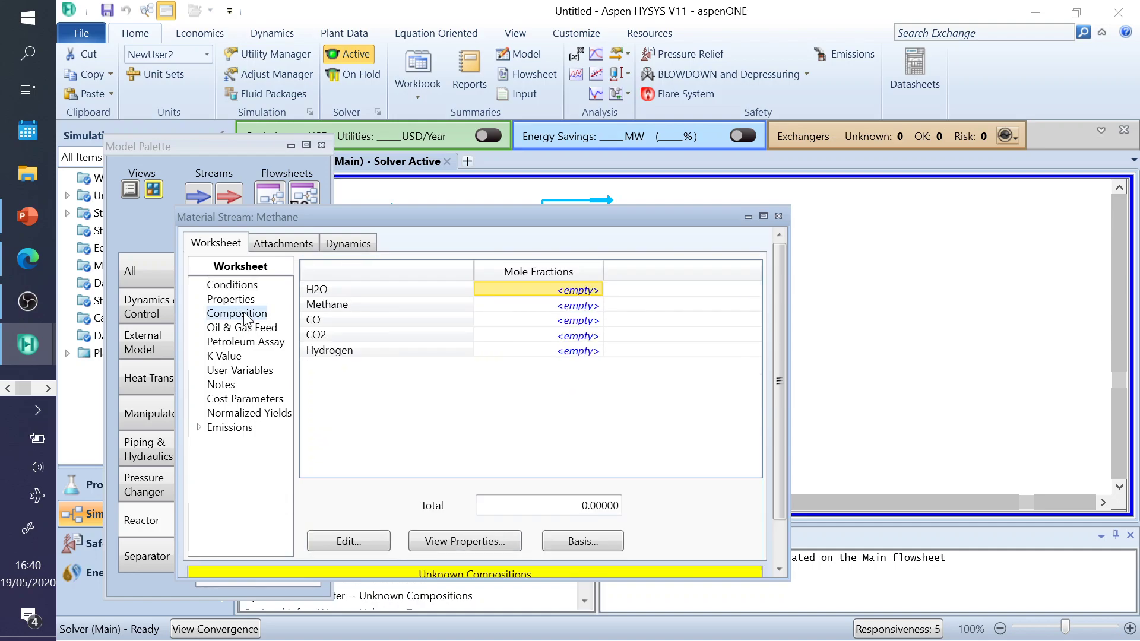
left_click(582, 307)
type("1")
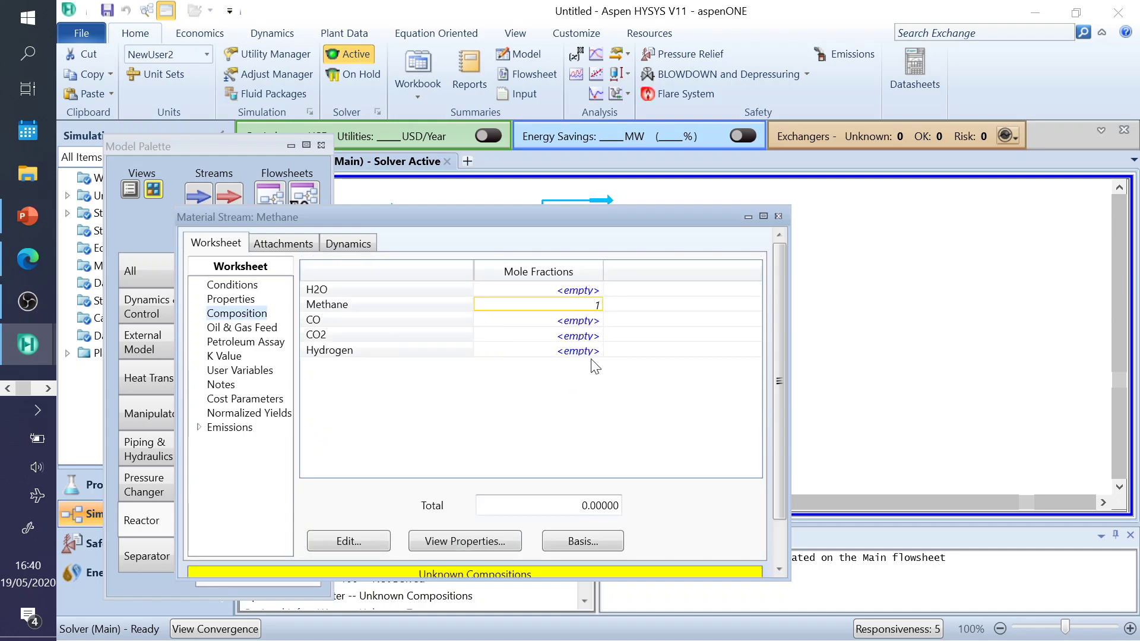
key("Return")
left_click(751, 511)
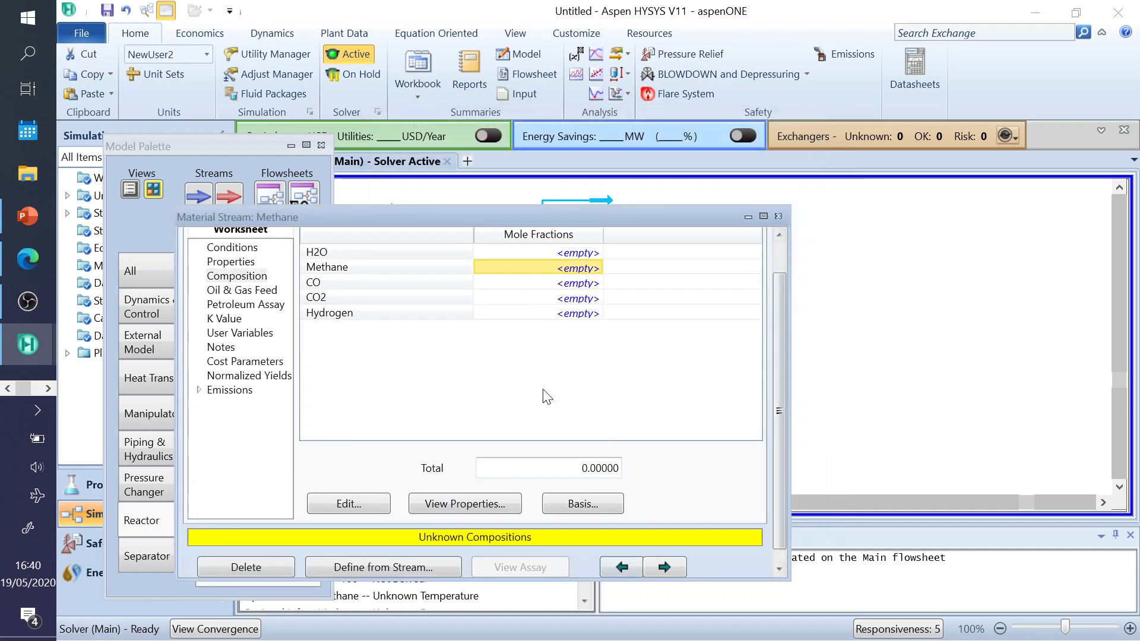
- Set the Methane stream's temperature to 400 °C, checking the feed conditions against the Example 5.2 slide in PowerPoint
left_click(243, 250)
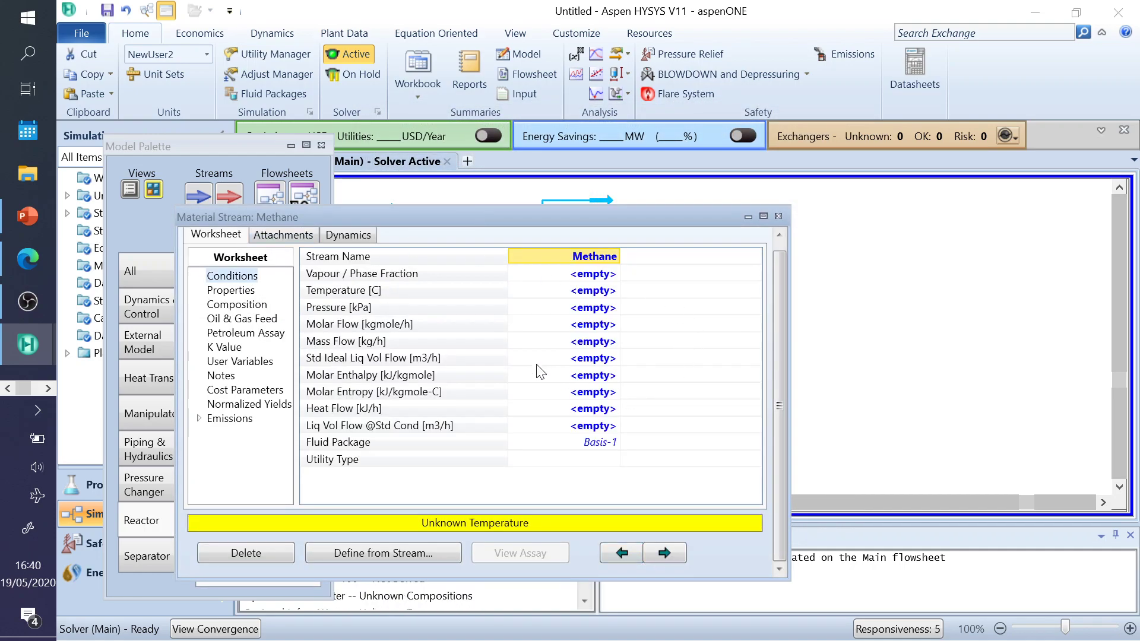
left_click(593, 292)
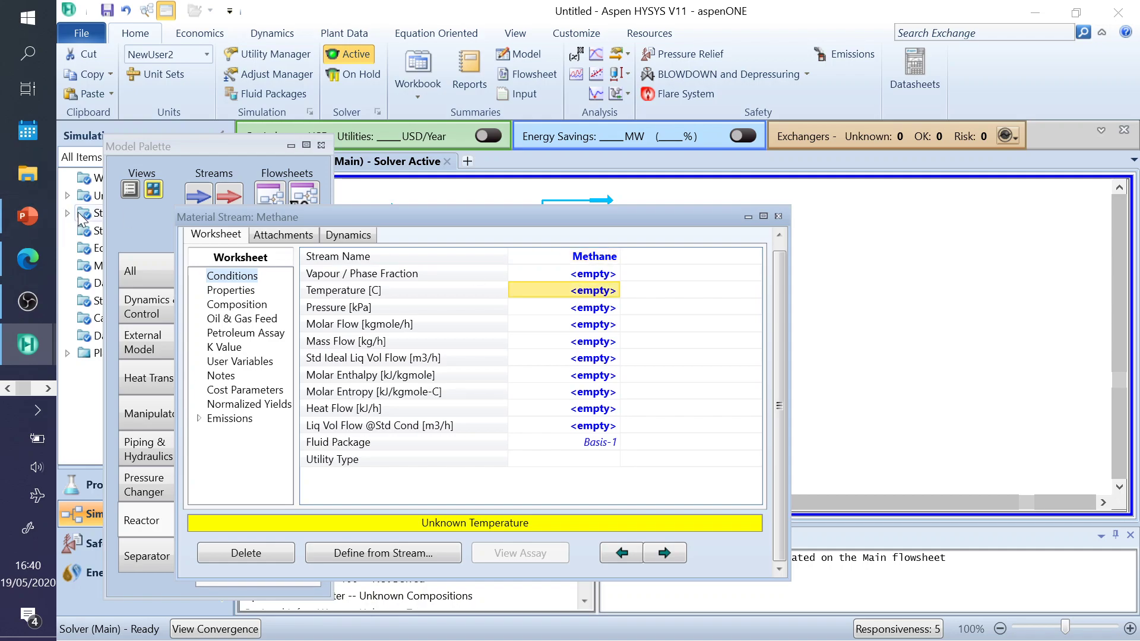
type("400")
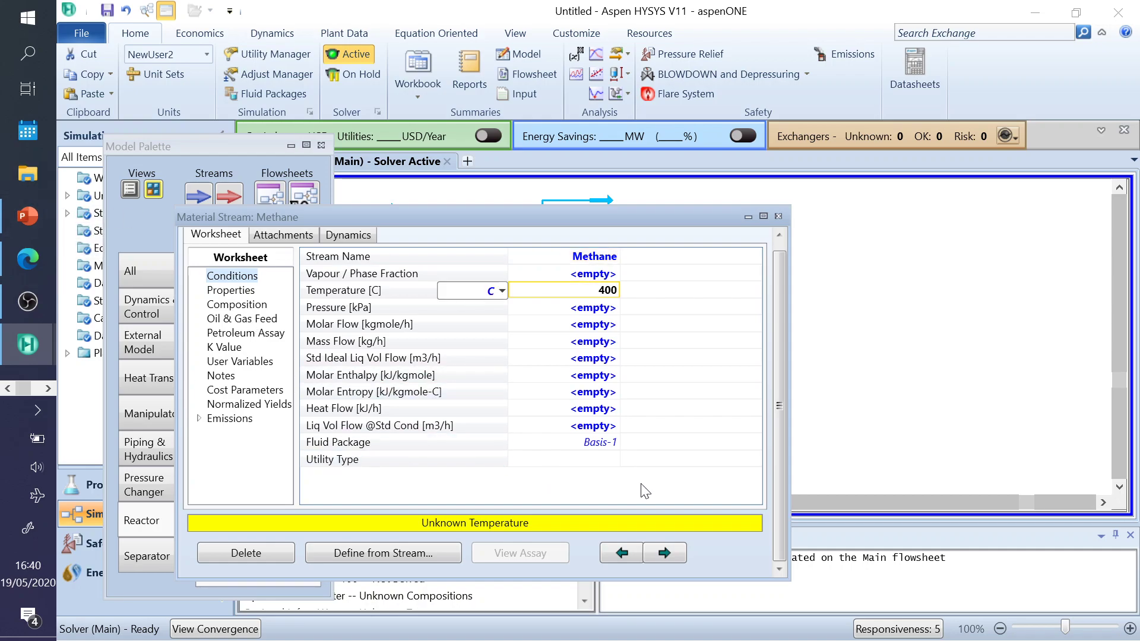
left_click(30, 215)
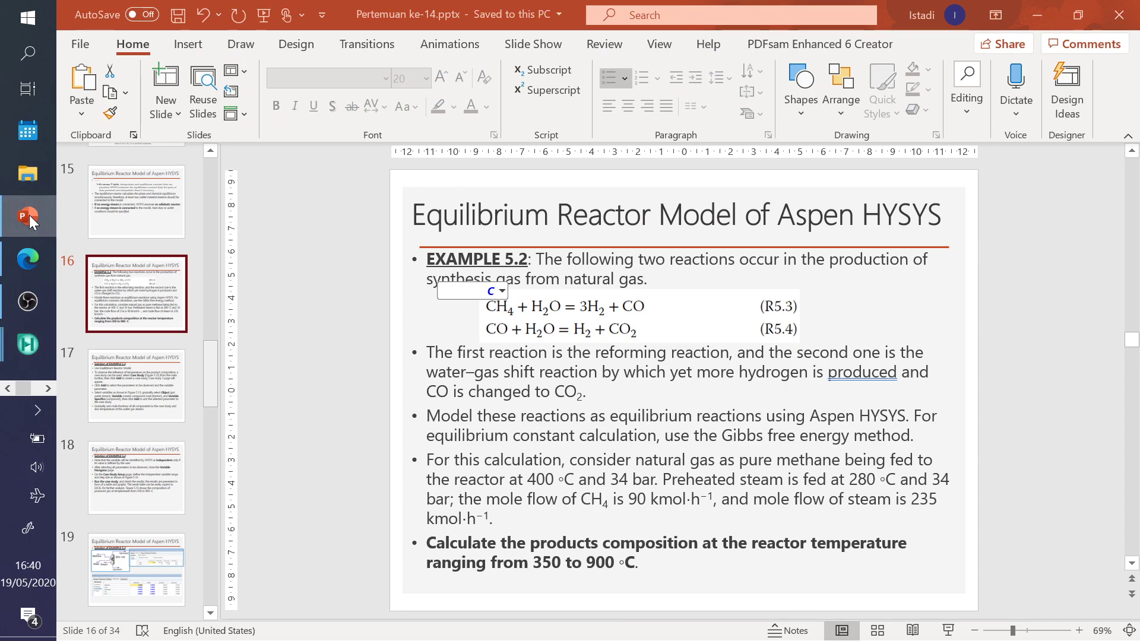
left_click(30, 215)
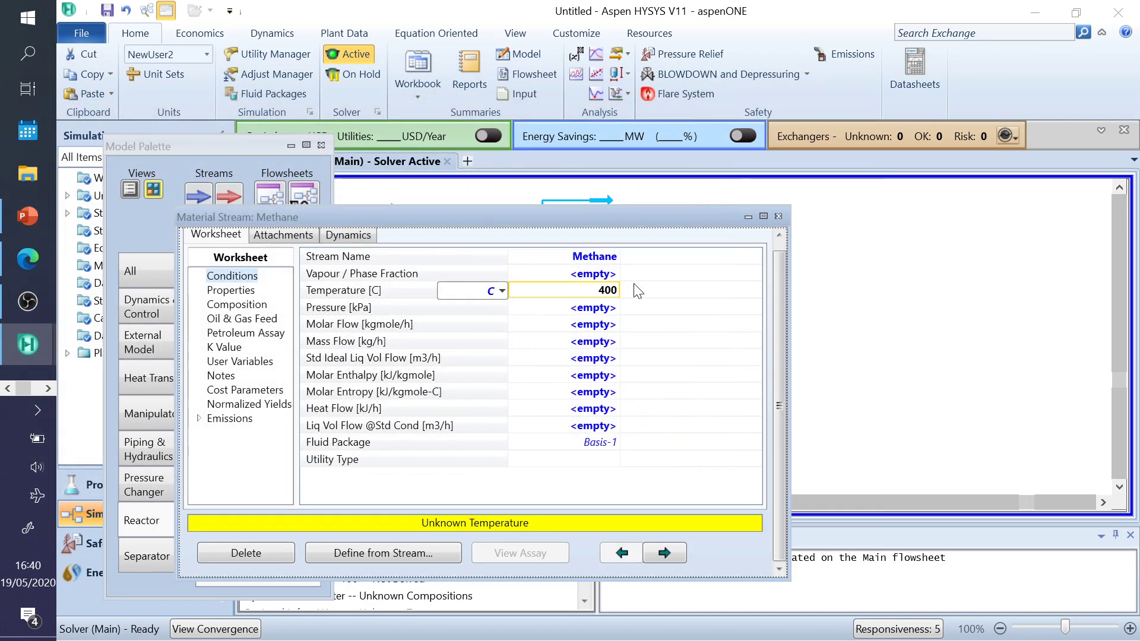
double_click(546, 307)
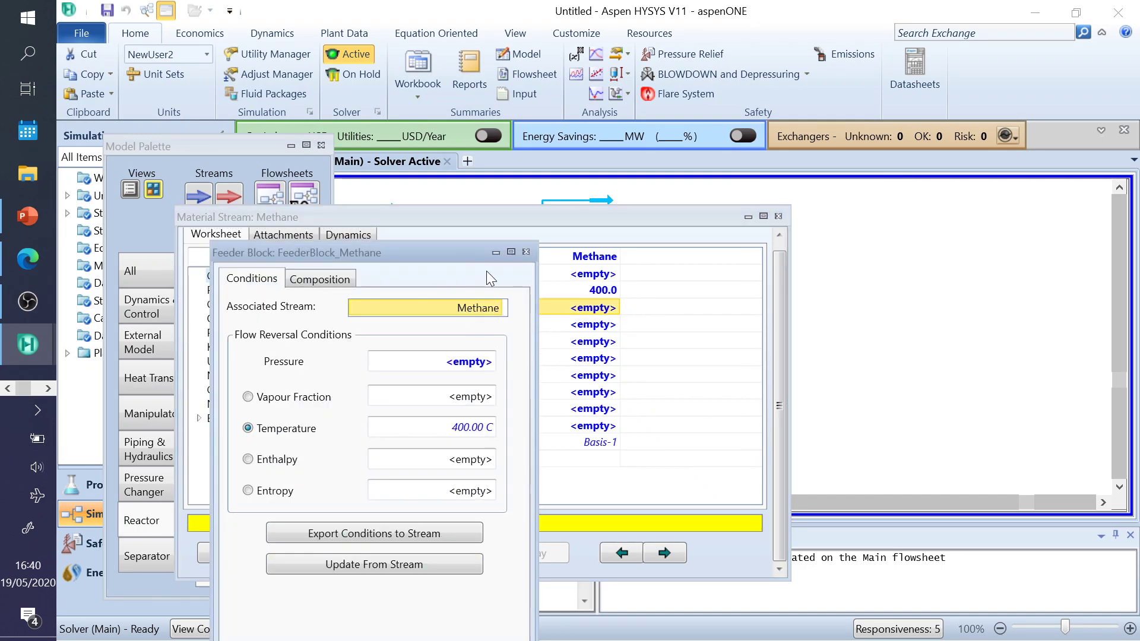
left_click(526, 251)
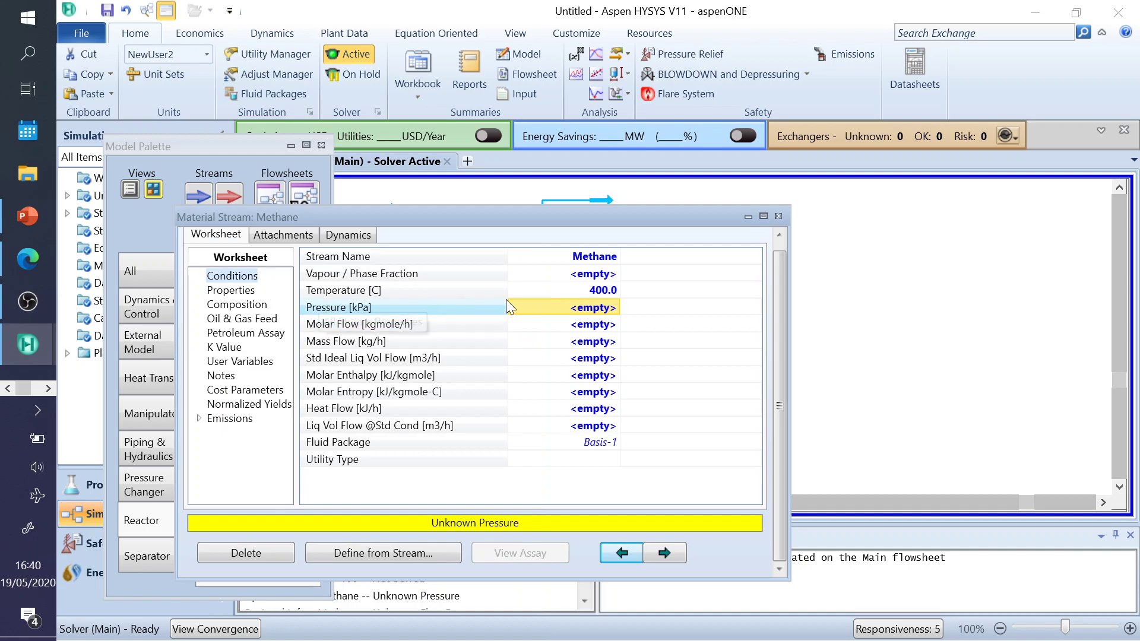
- Change the pressure unit of unit set NewUser2 to bar and accept the units settings
left_click(153, 76)
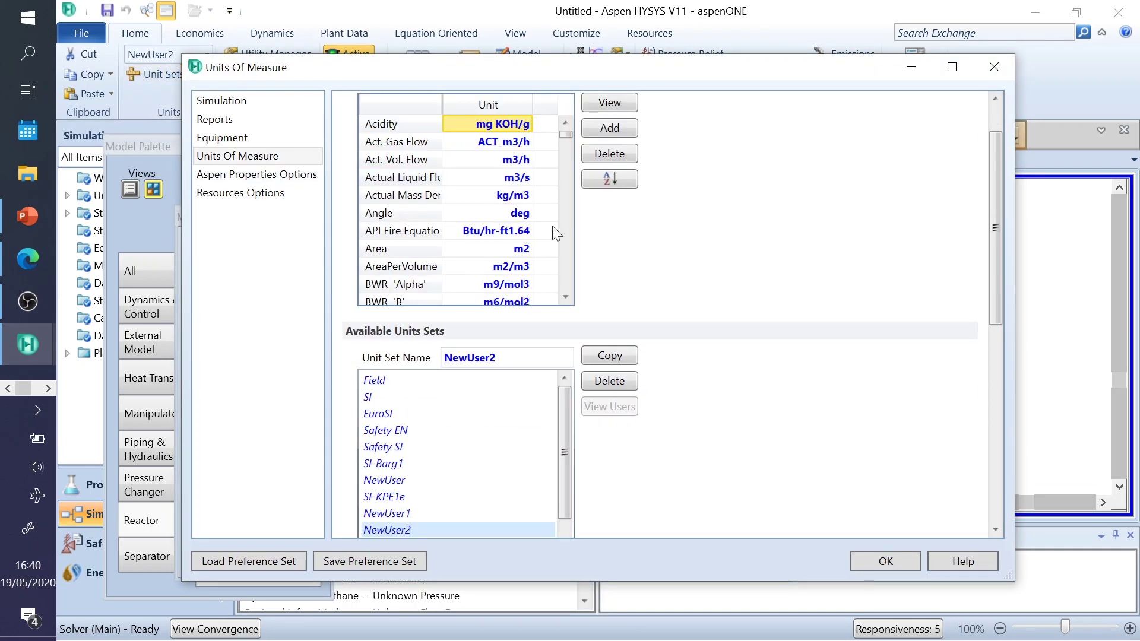
scroll(568, 269, "down", 20)
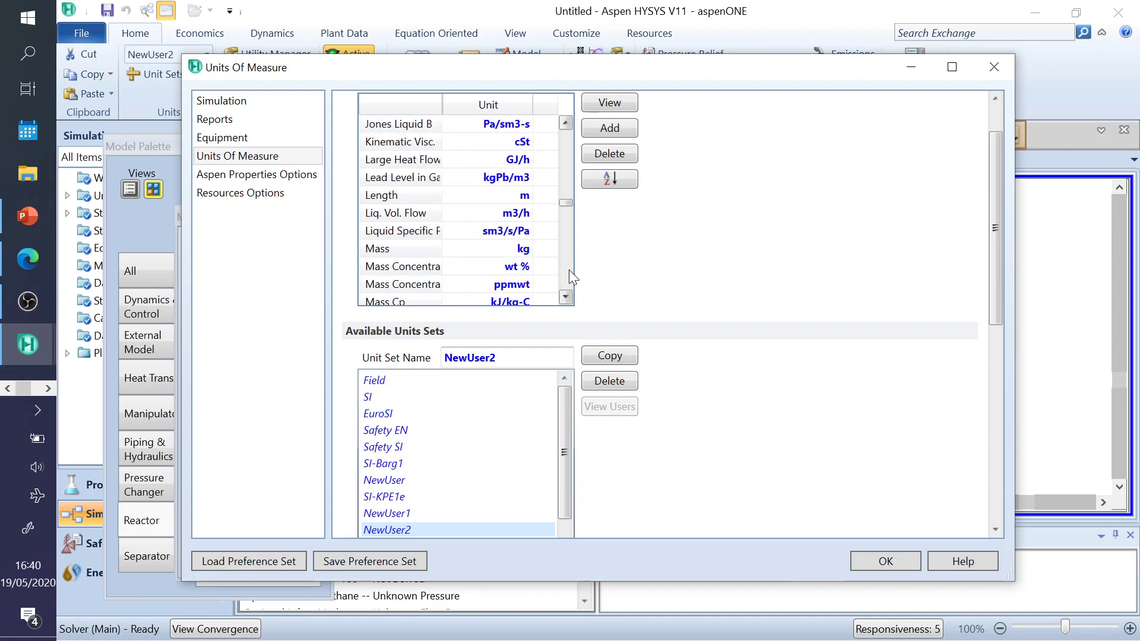
scroll(569, 271, "down", 10)
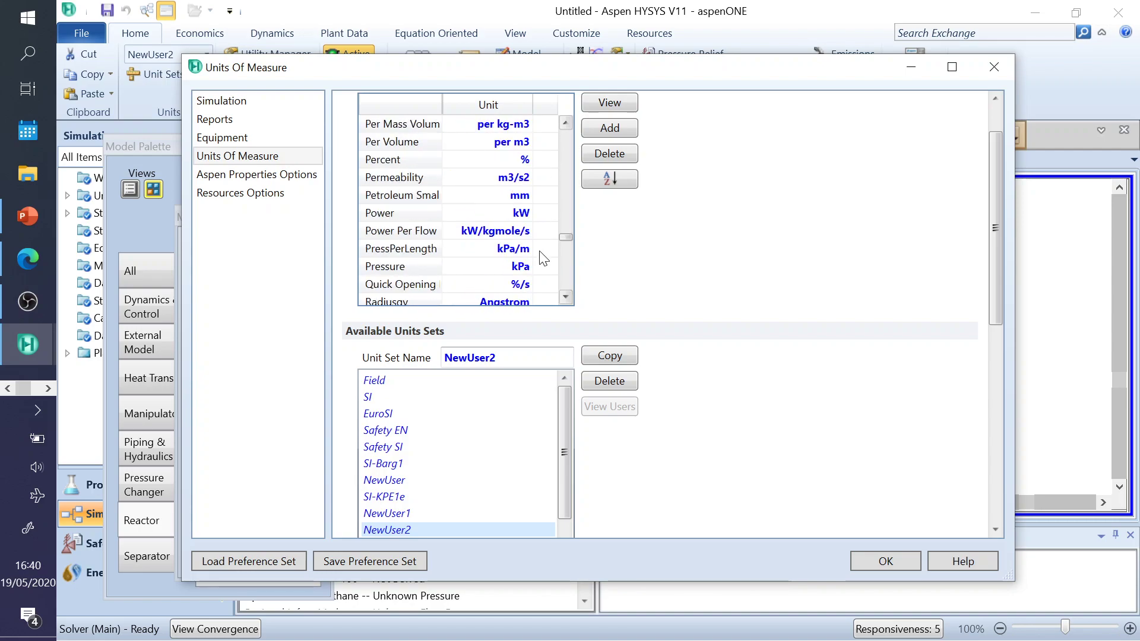
left_click(528, 267)
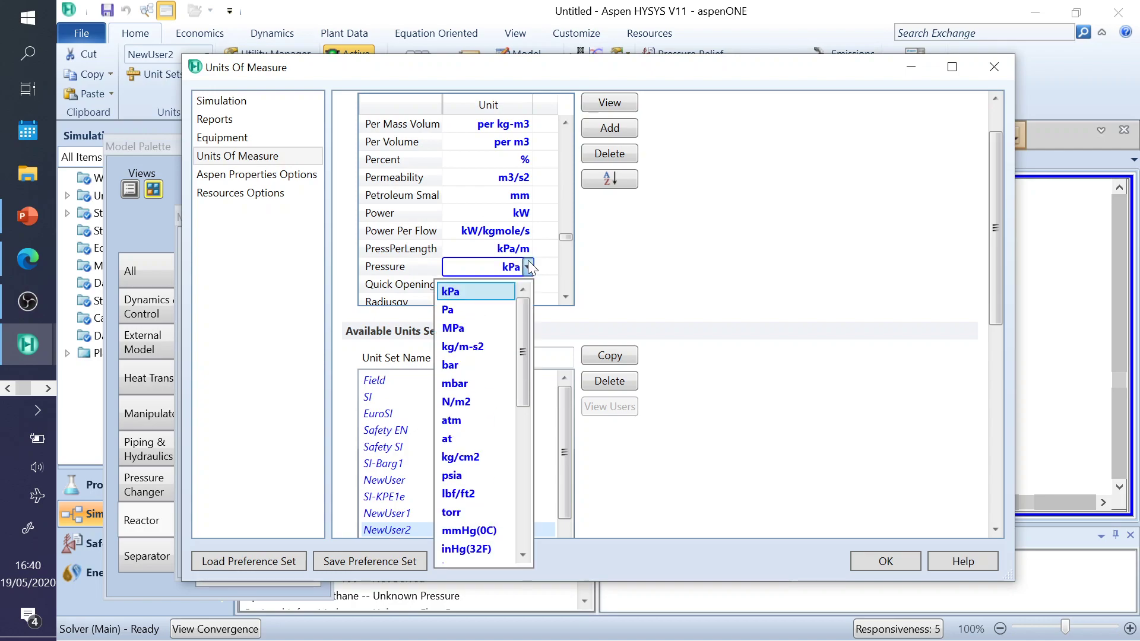
left_click(469, 365)
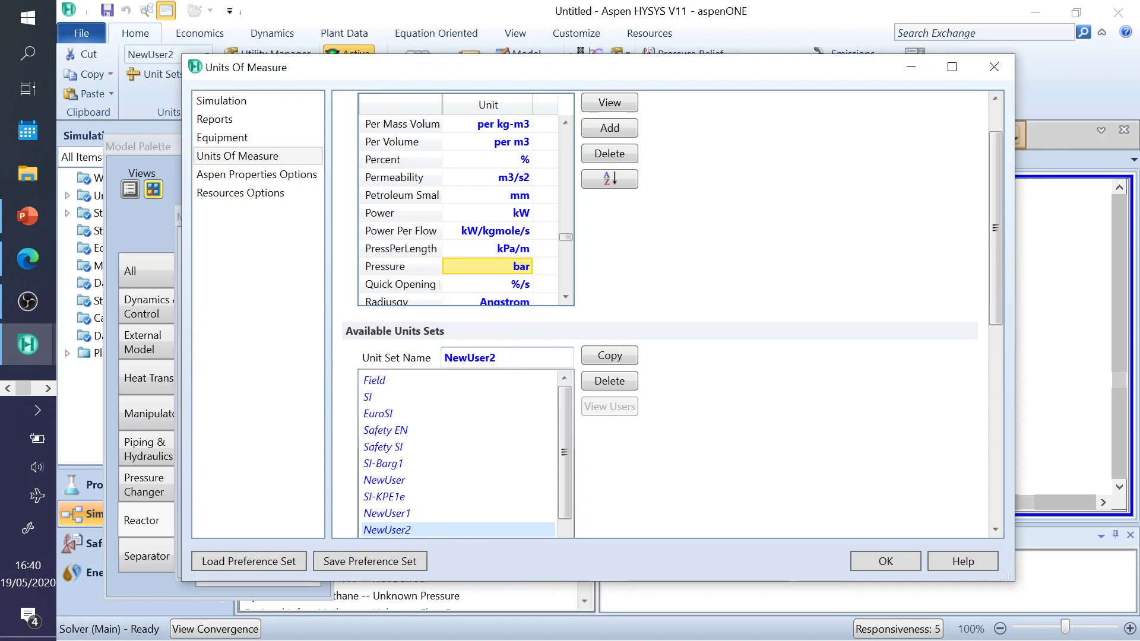
left_click(866, 565)
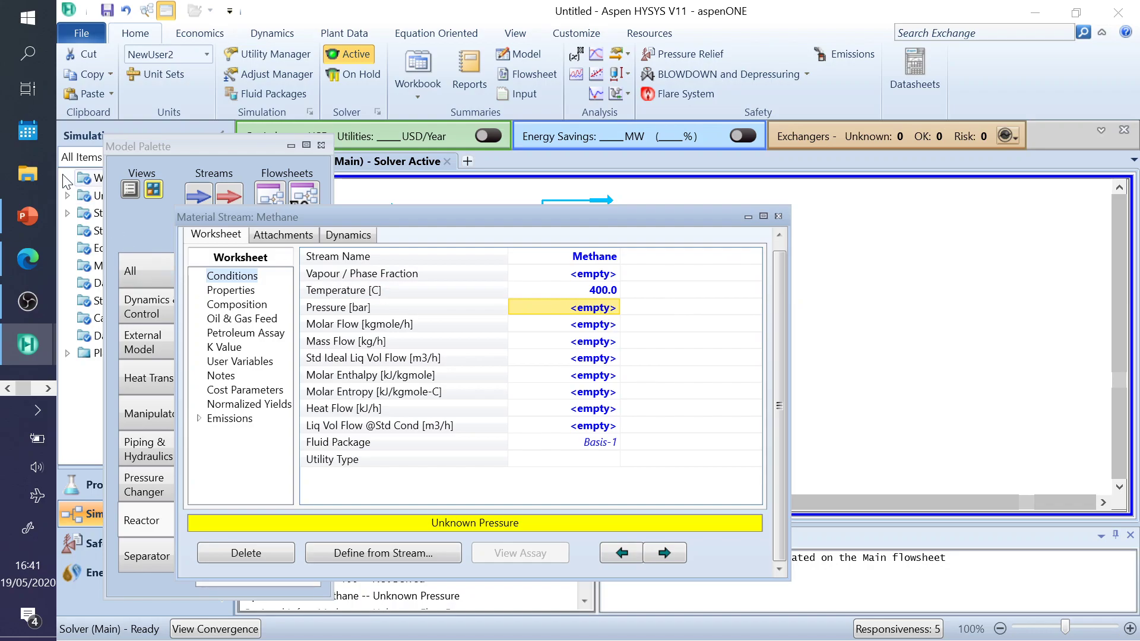
- Check the methane feed pressure on the PowerPoint slide and set the Methane stream's pressure to 34 bar in Aspen HYSYS
left_click(26, 214)
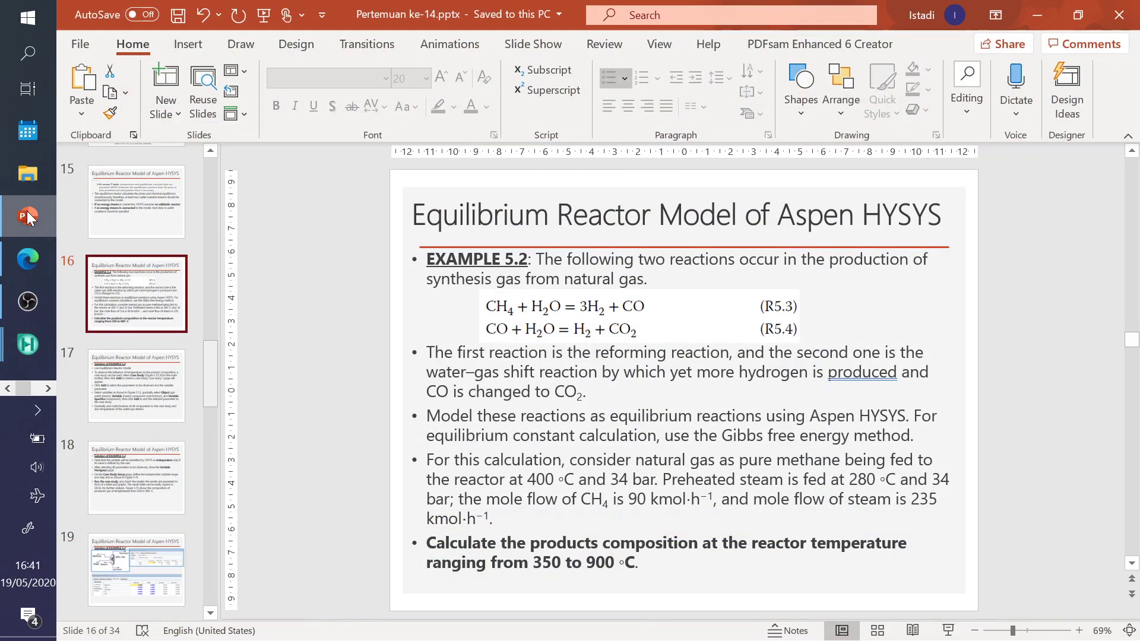
left_click(28, 345)
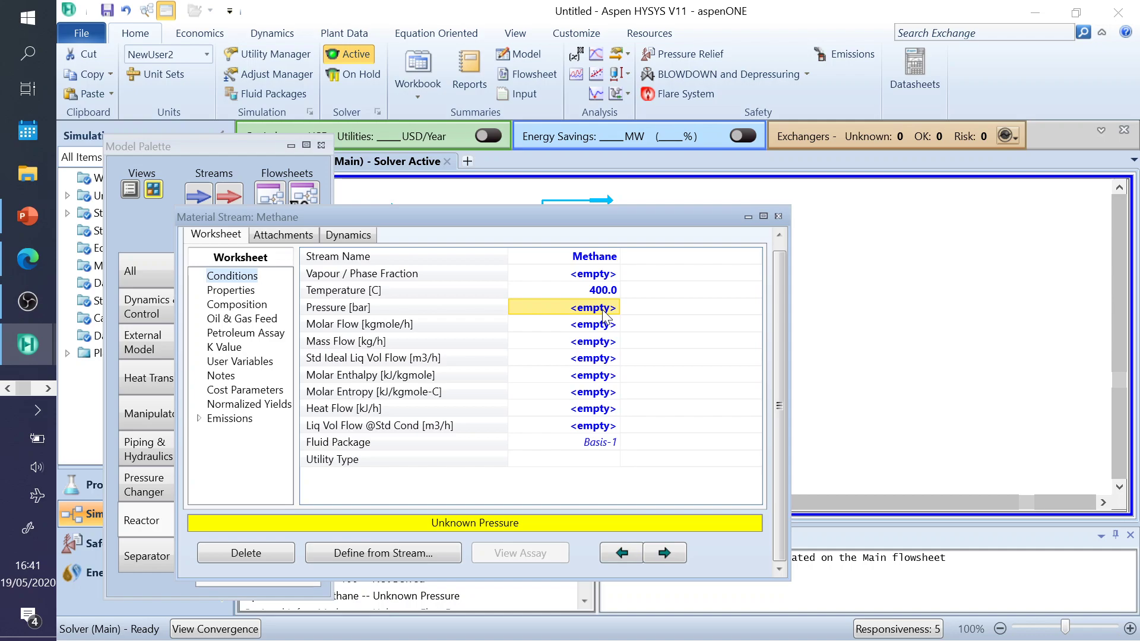
type("2")
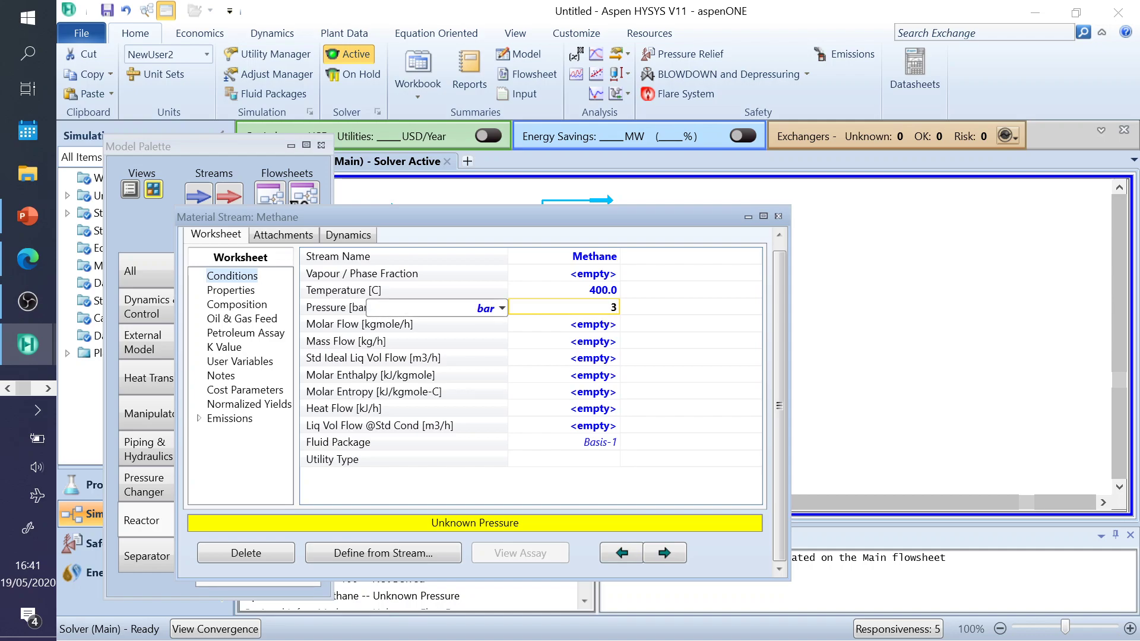
key("Return")
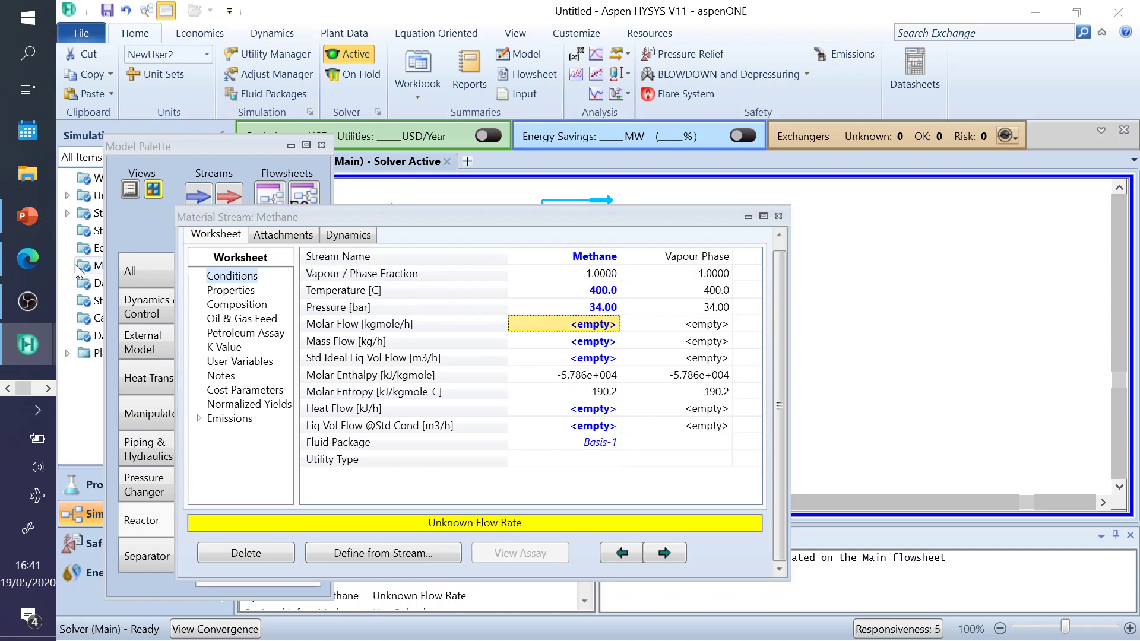
- Check the methane flow on the PowerPoint slide, set the Methane stream's molar flow to 90 kgmole/h in Aspen HYSYS, and close the stream window
left_click(25, 214)
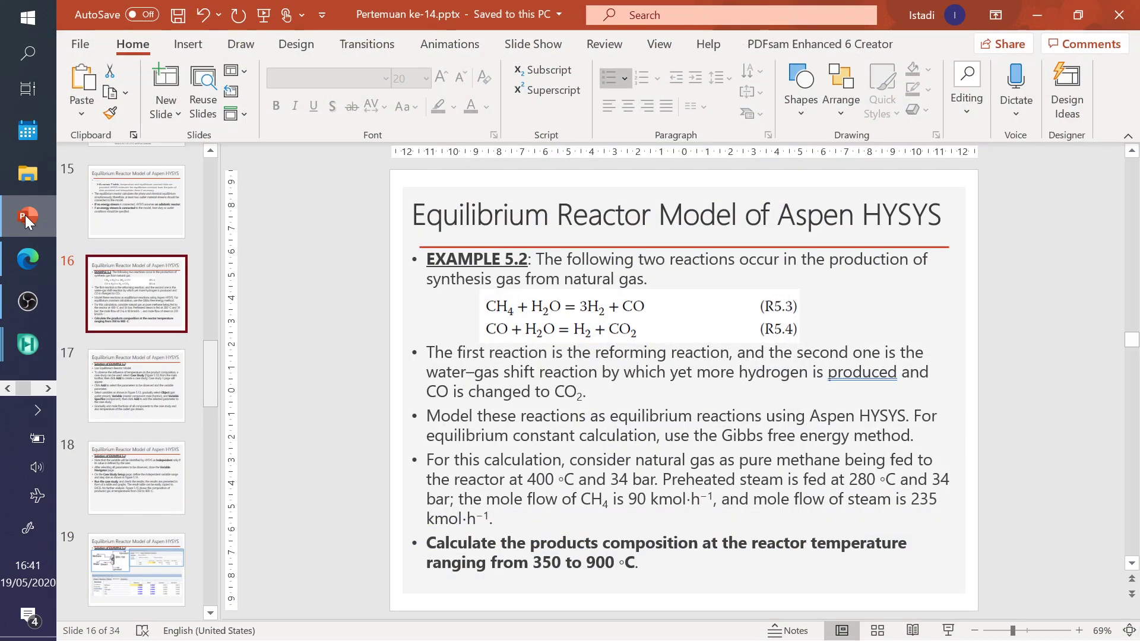
left_click(28, 345)
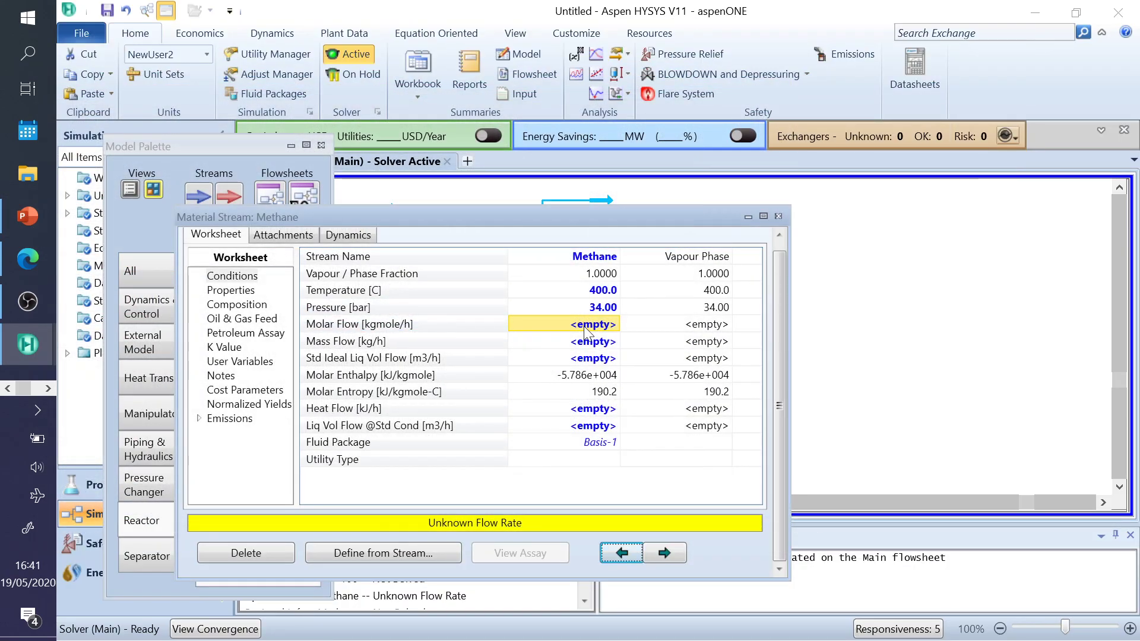
type("90")
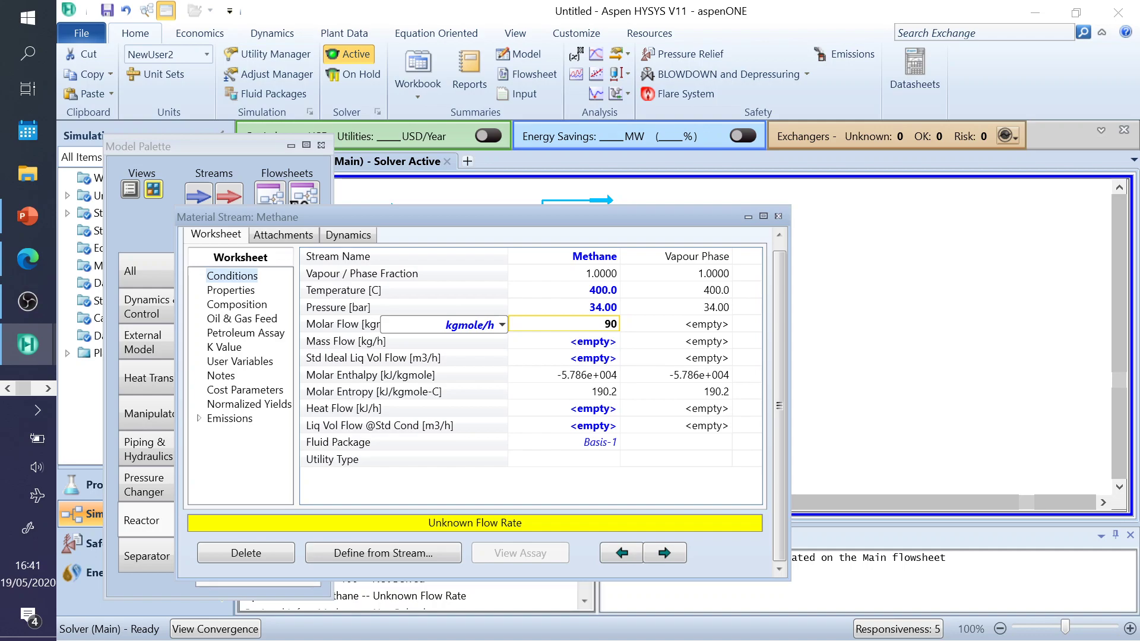
key("Return")
left_click(780, 216)
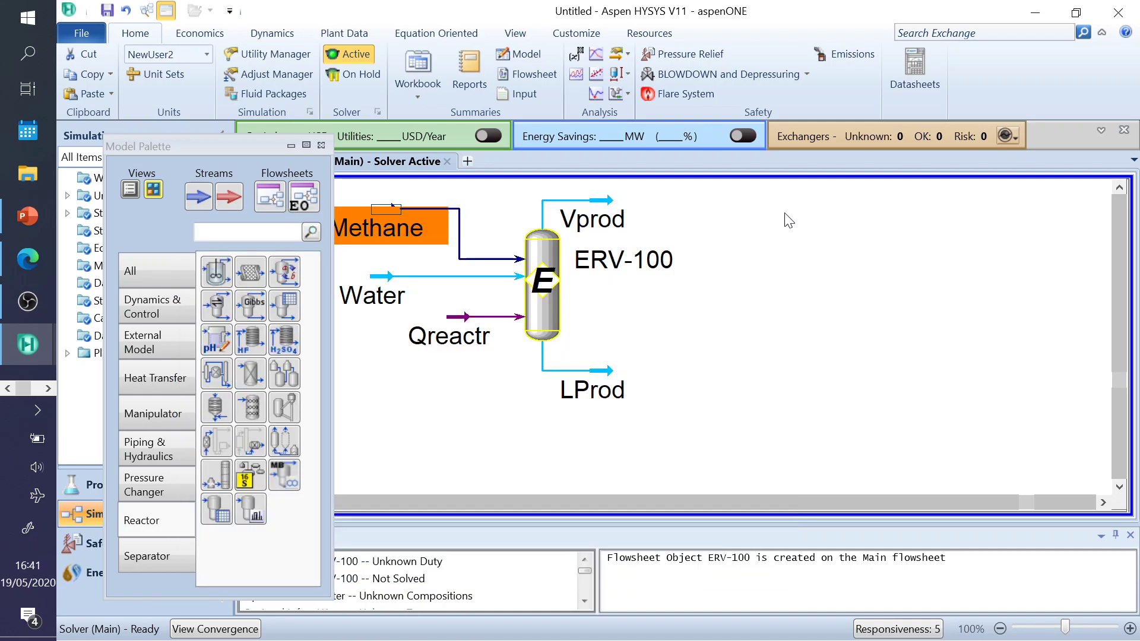
- Open the Water stream and check the steam feed specifications on the Example 5.2 slide in PowerPoint, returning to Aspen HYSYS
double_click(386, 277)
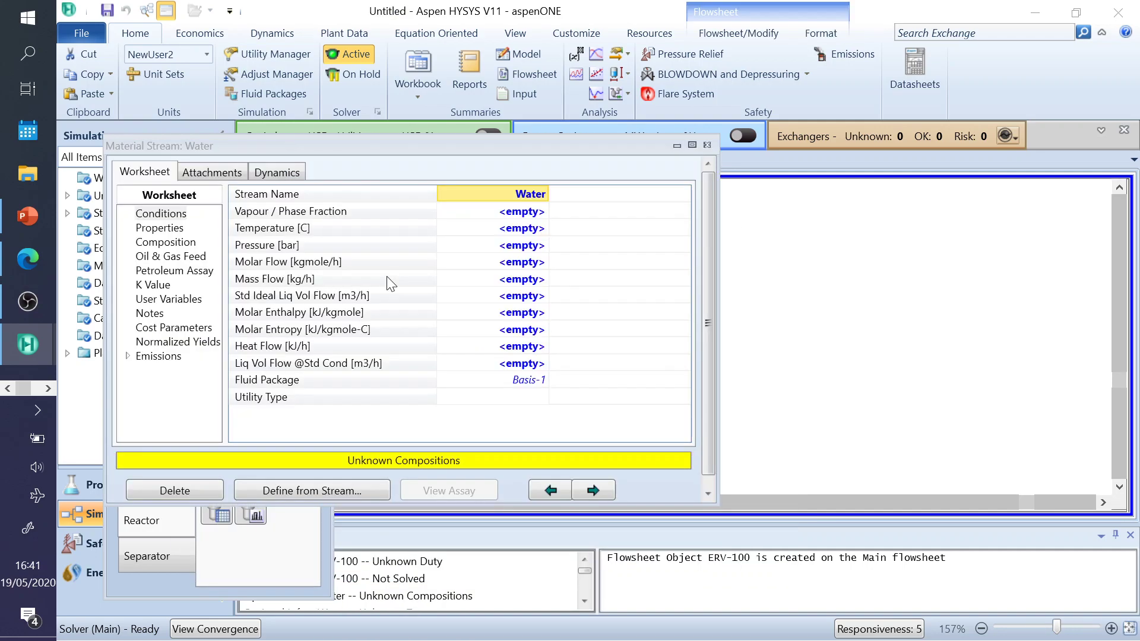
left_click_drag(345, 146, 426, 151)
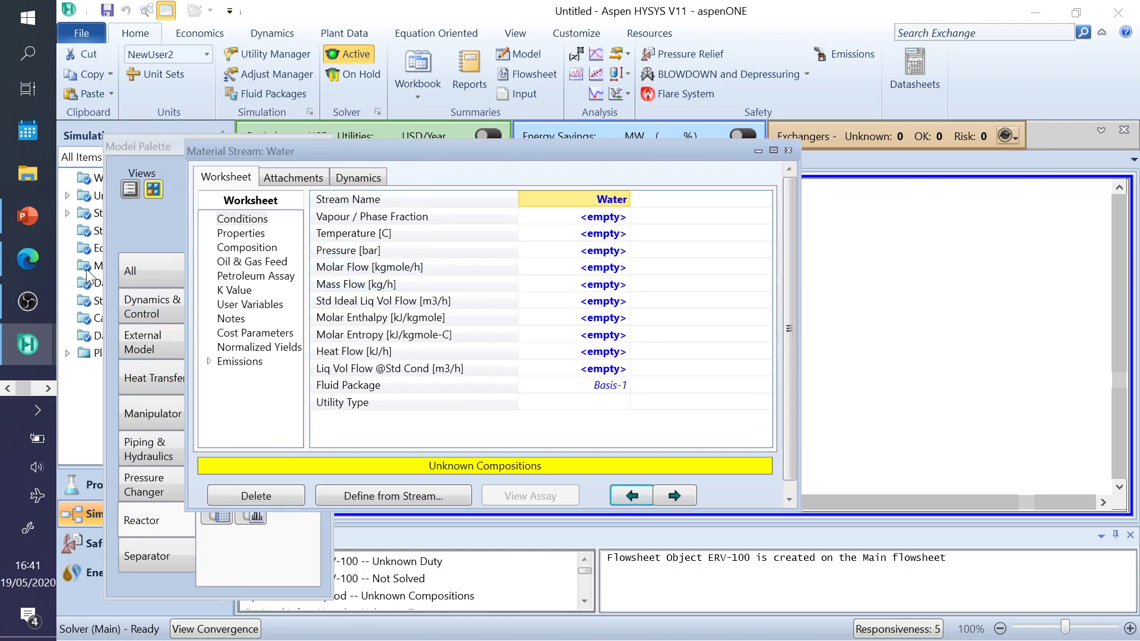
left_click(25, 219)
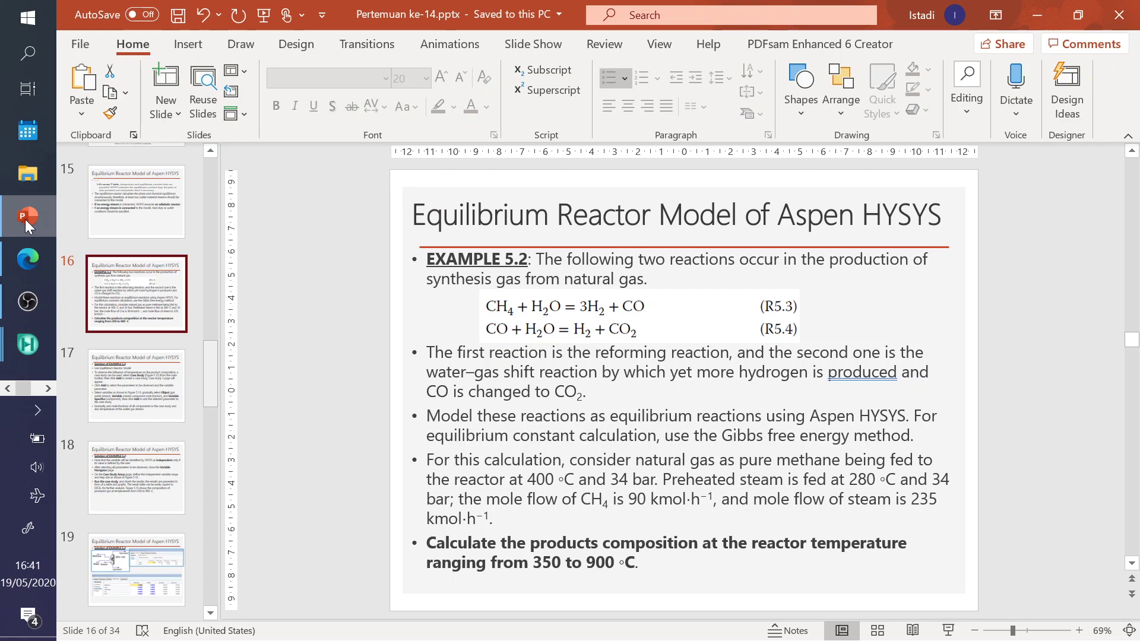
left_click(25, 219)
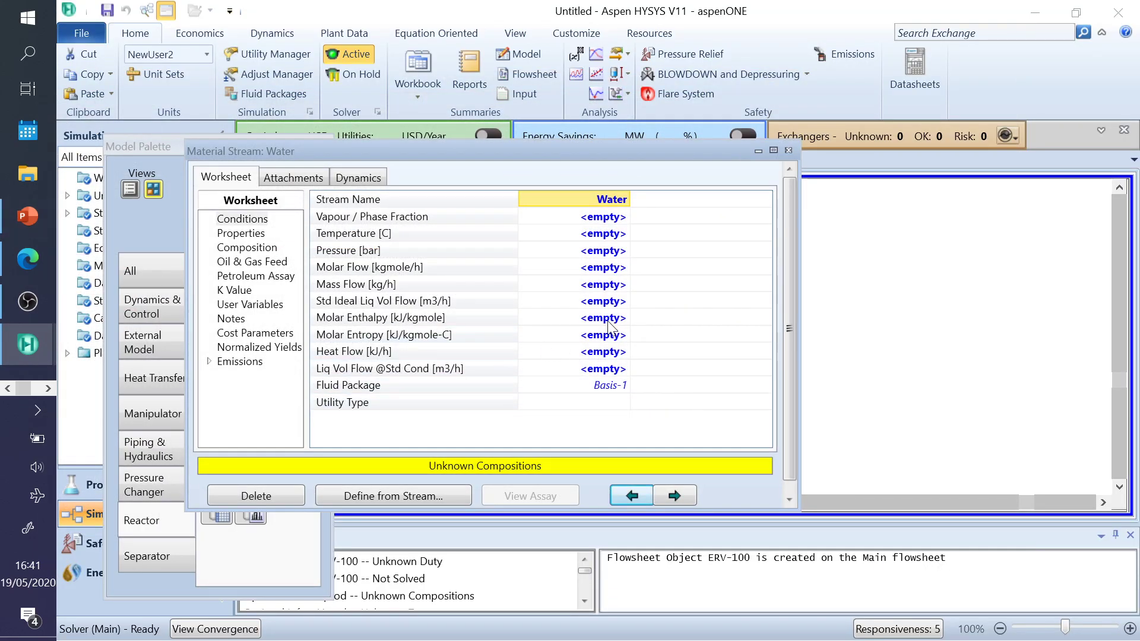
left_click(246, 199)
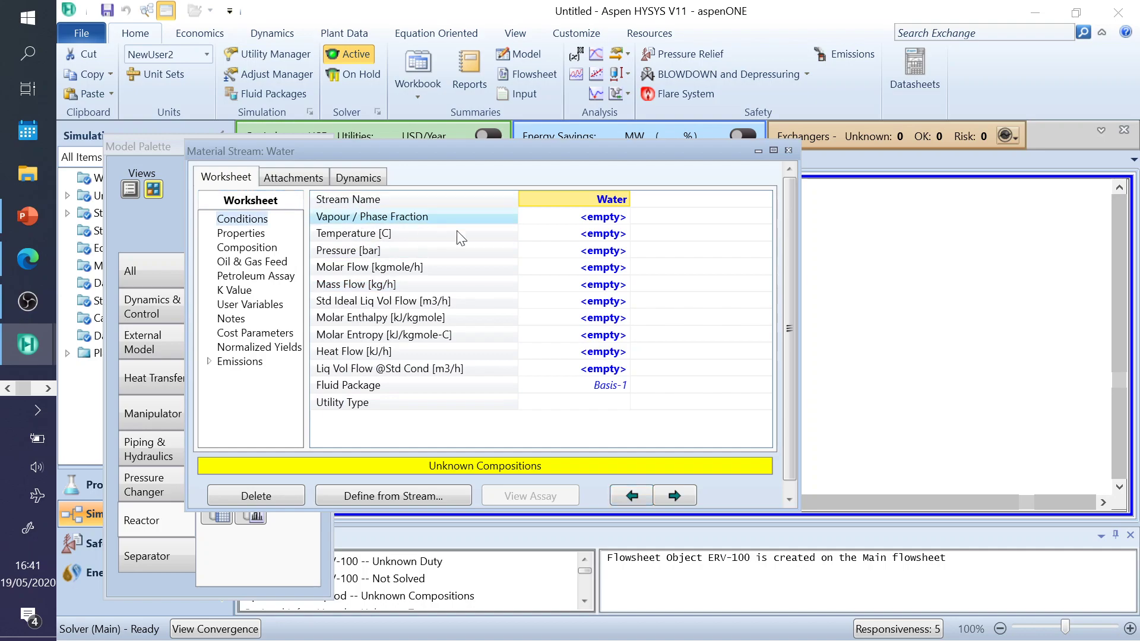
right_click(615, 203)
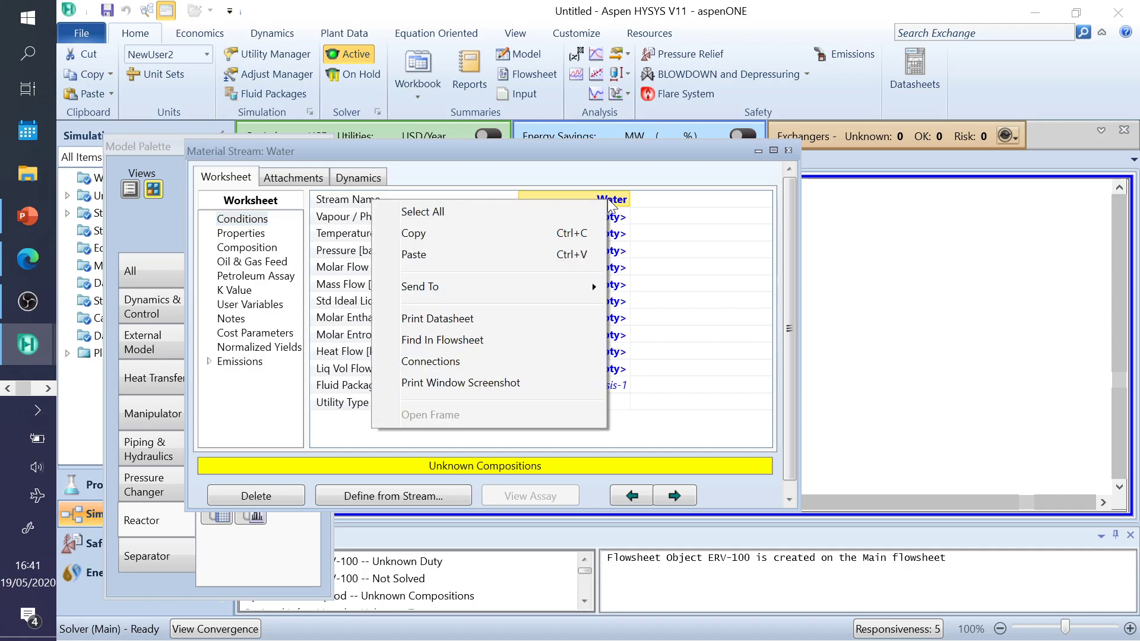
left_click(744, 233)
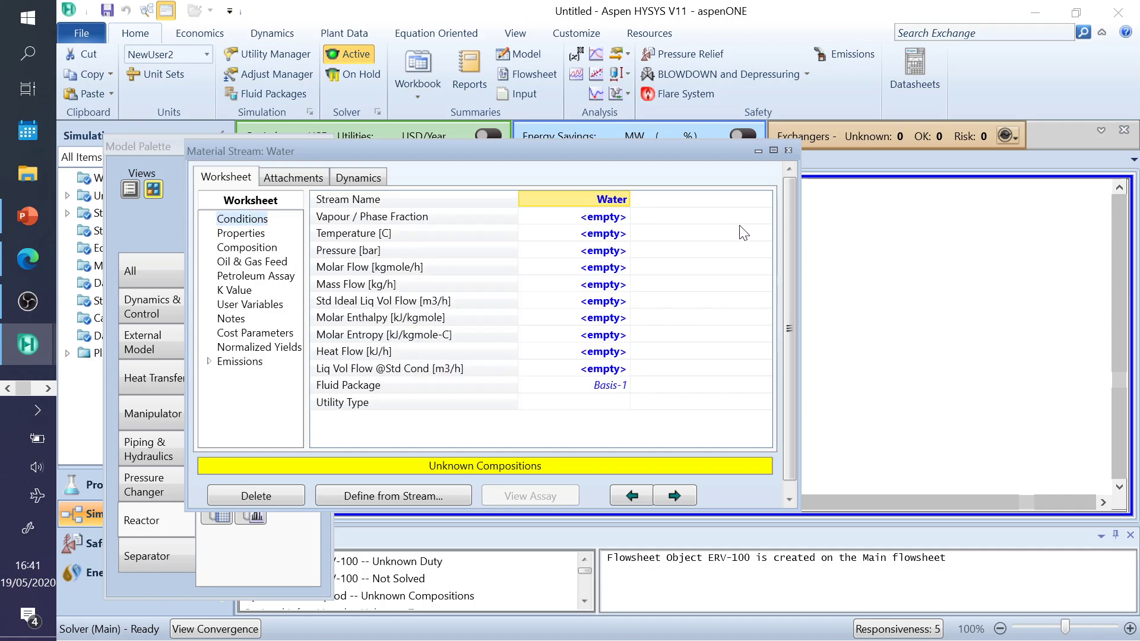
left_click(785, 151)
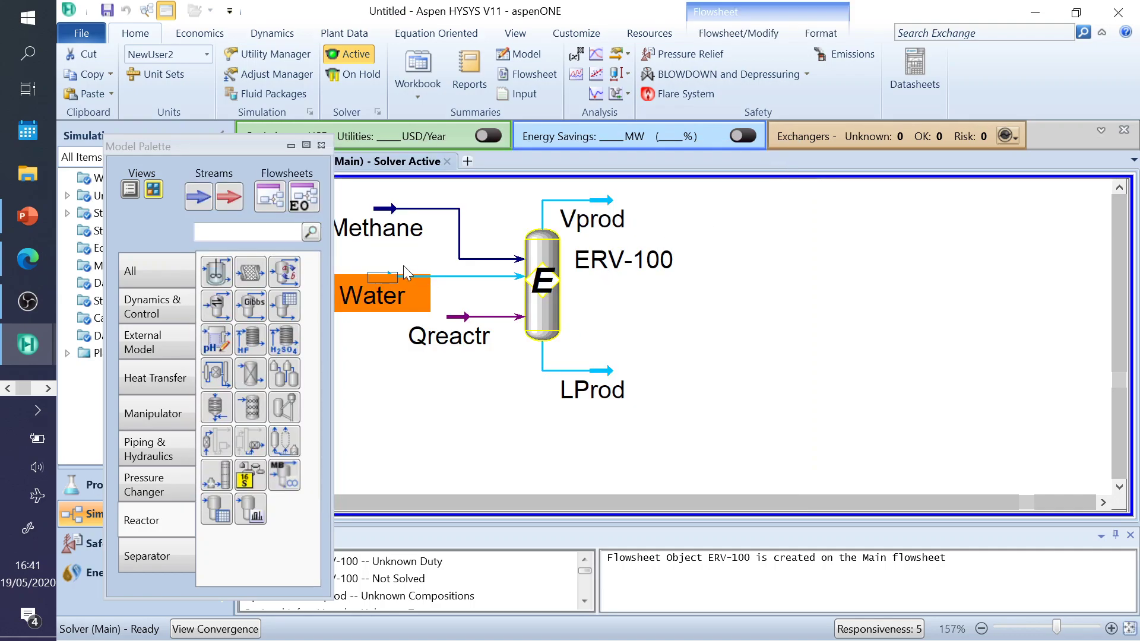
- Open the Water feed stream and rename it Steam
double_click(383, 293)
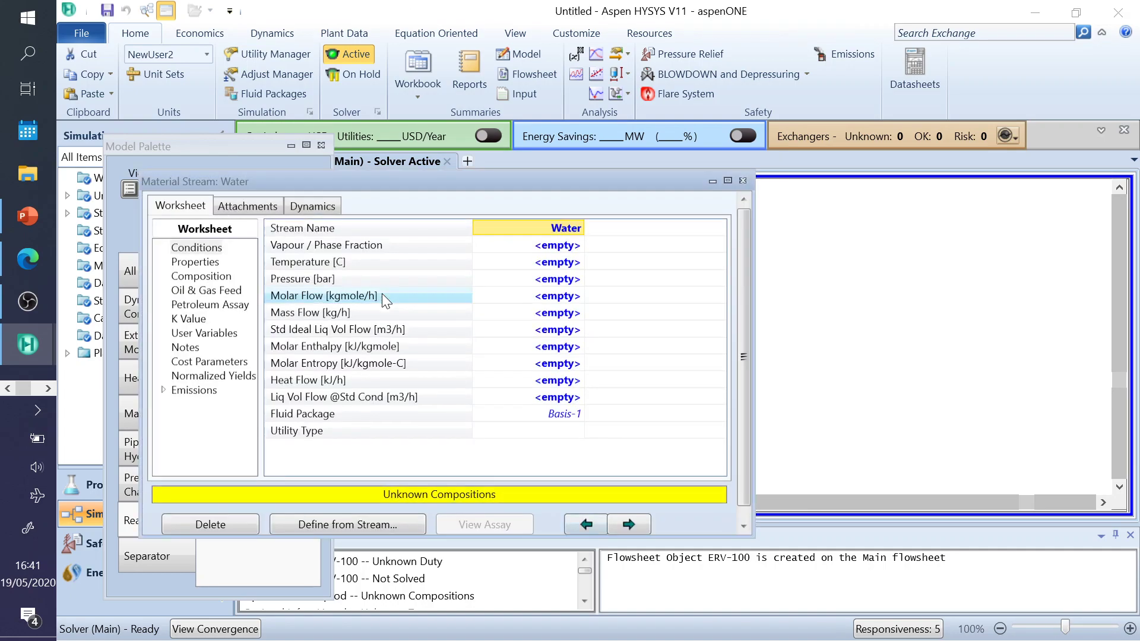
left_click(549, 232)
type("S")
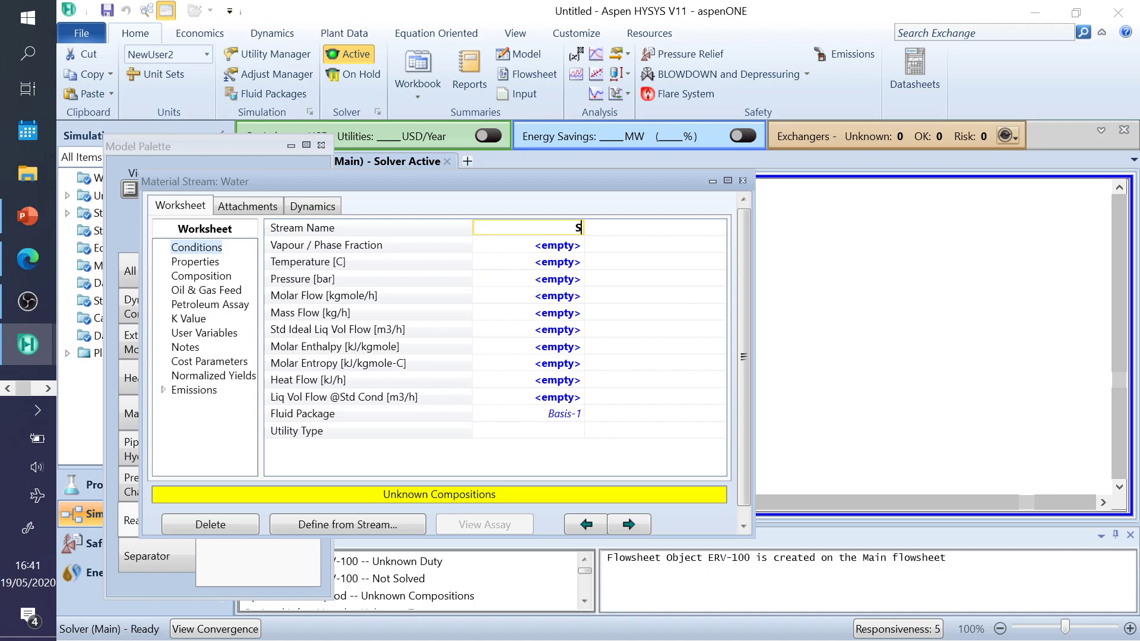
type("team")
key("Return")
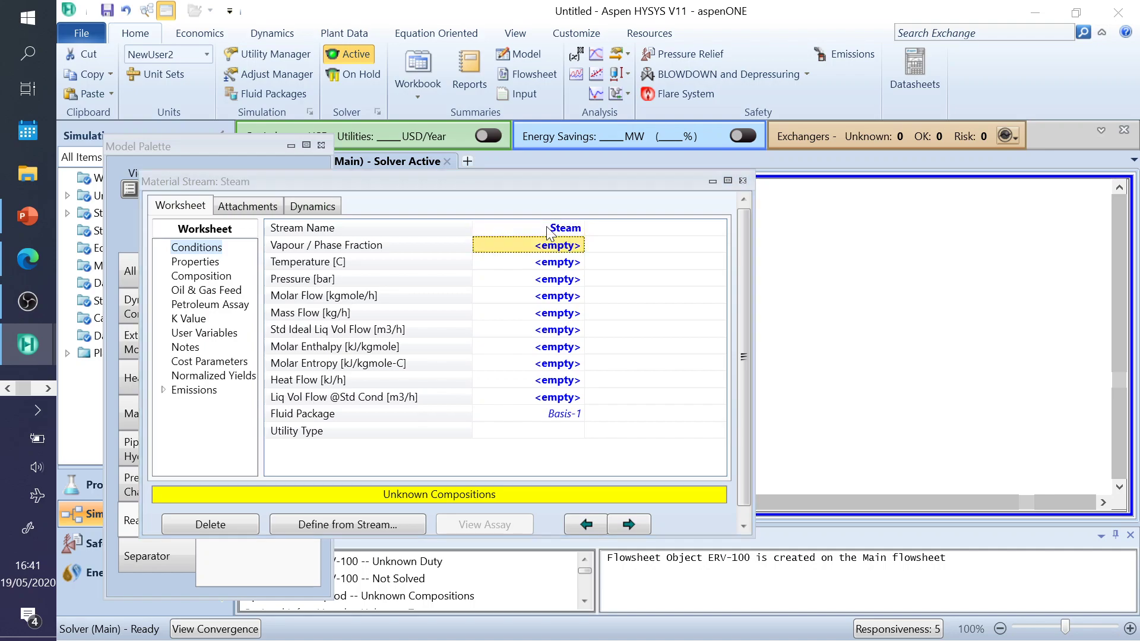
- Define the Steam stream's composition as pure water with an H2O mole fraction of 1 and accept it
left_click(229, 276)
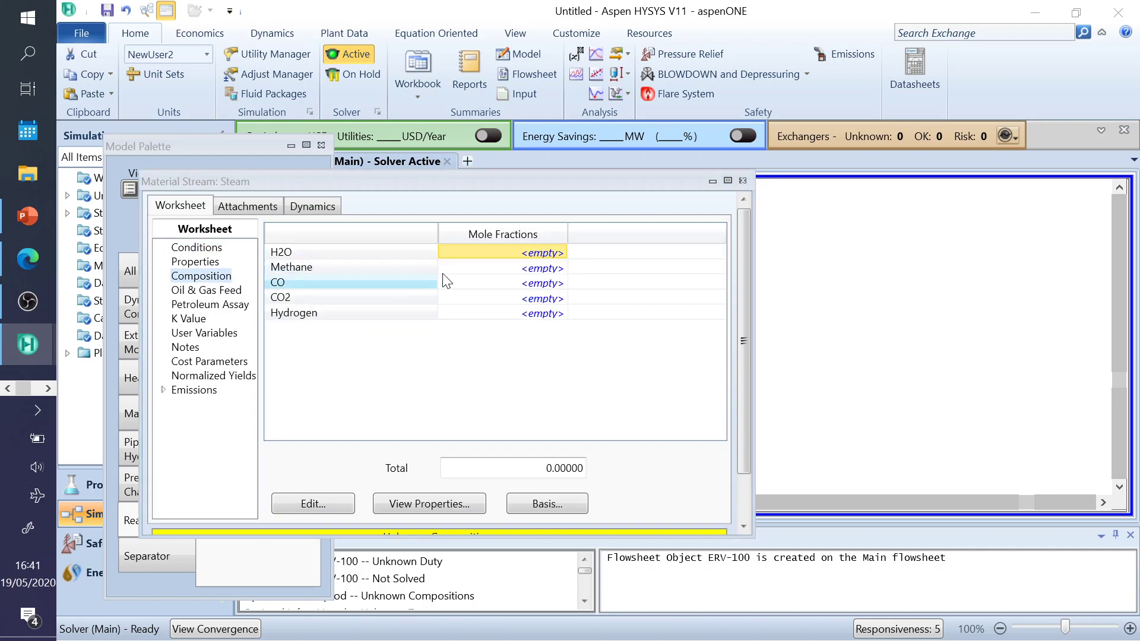
type("1")
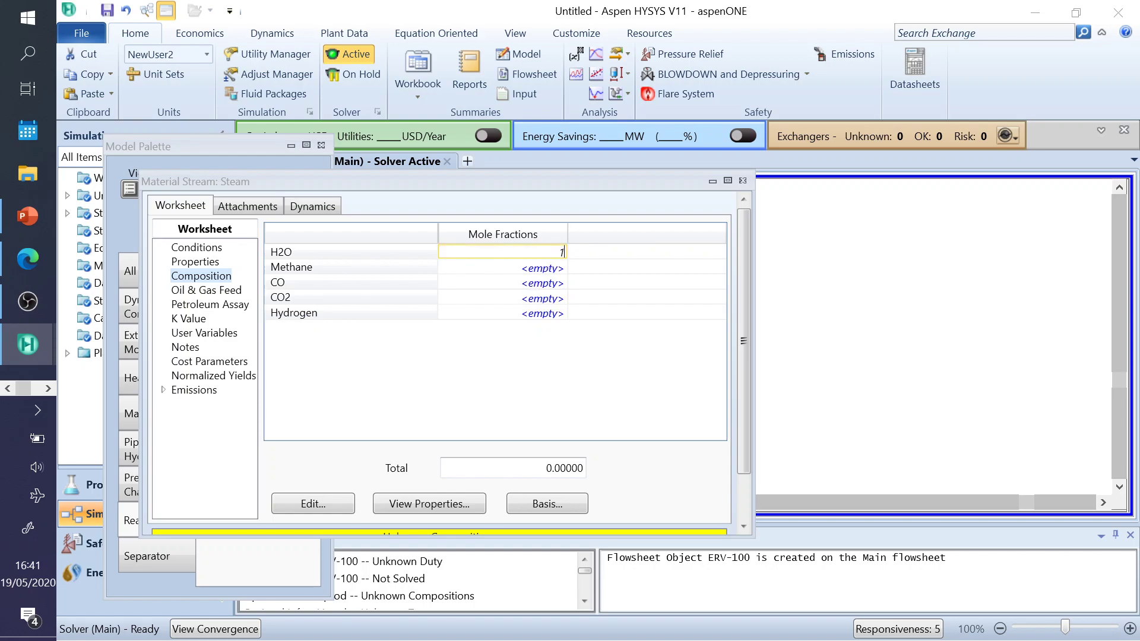
key("Return")
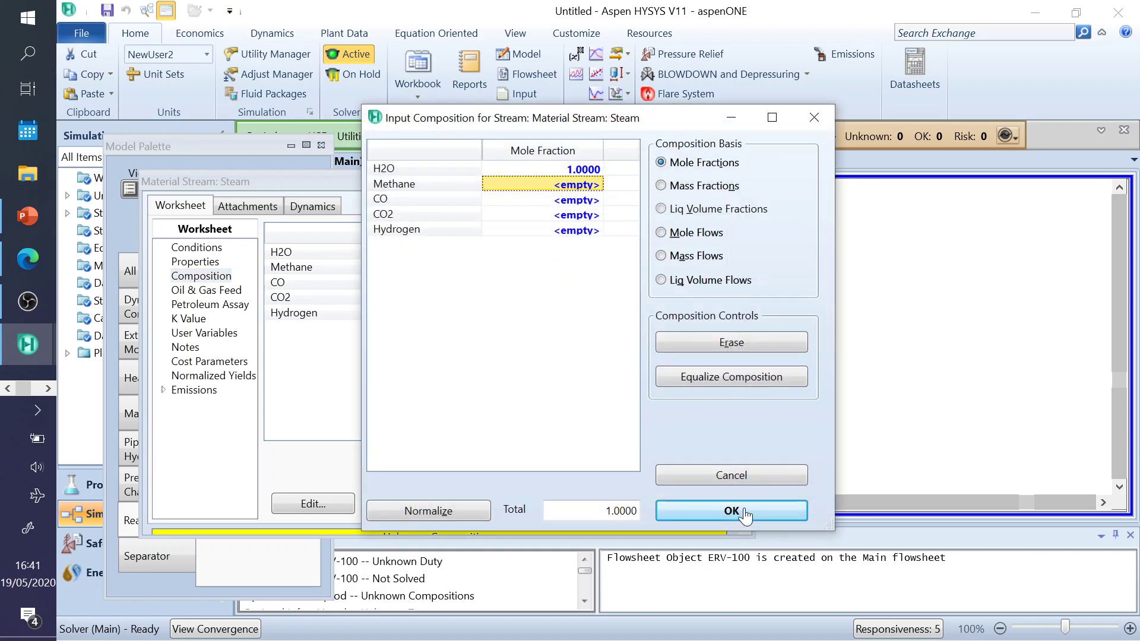
left_click(722, 503)
- Check the steam feed conditions on the PowerPoint slide and set the Steam stream to 280 °C and 34 bar in Aspen HYSYS
left_click(197, 205)
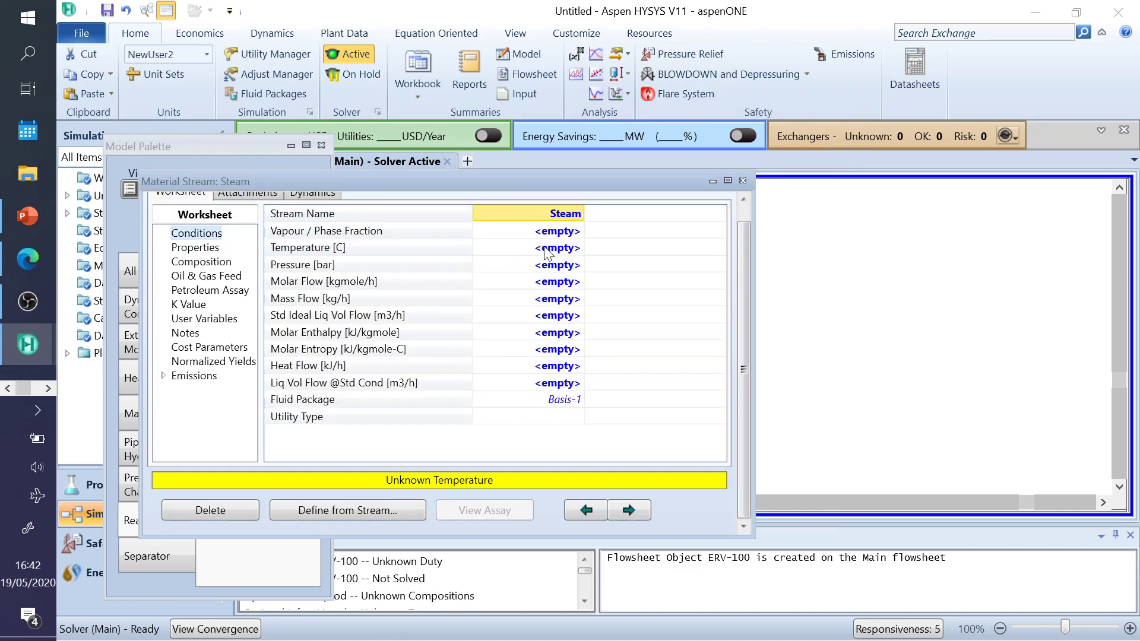
left_click(31, 215)
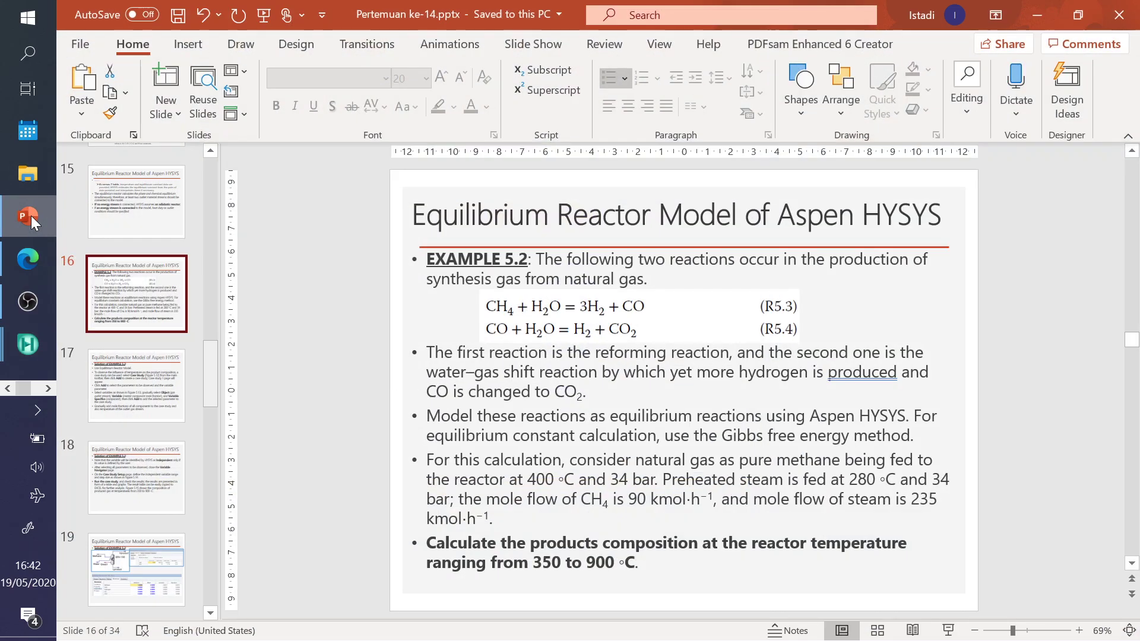
left_click(31, 216)
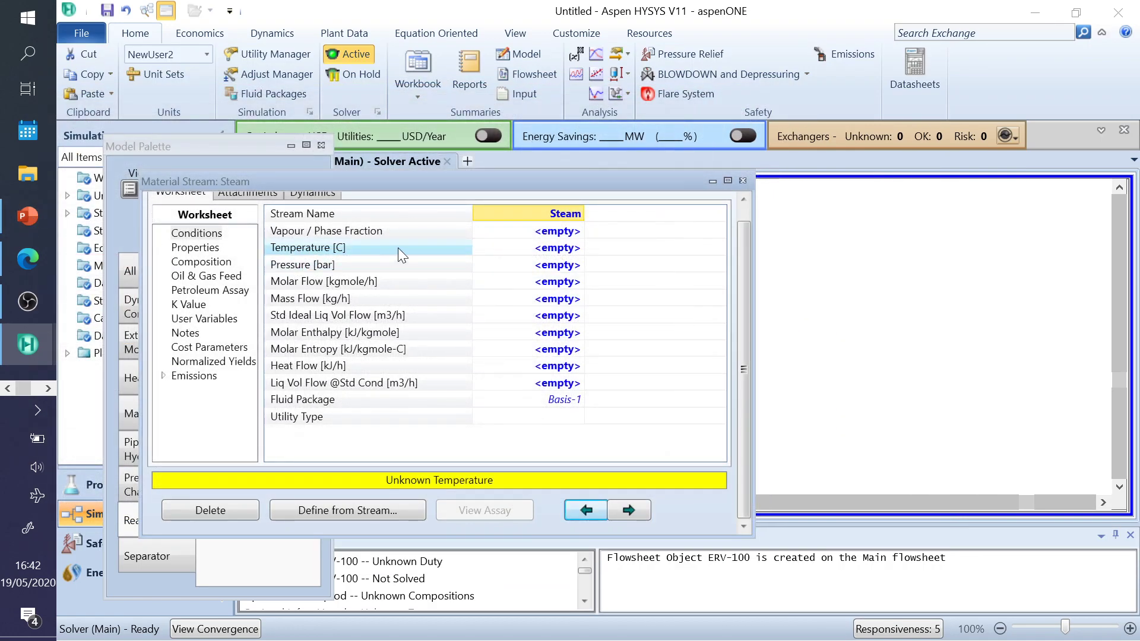
left_click(555, 248)
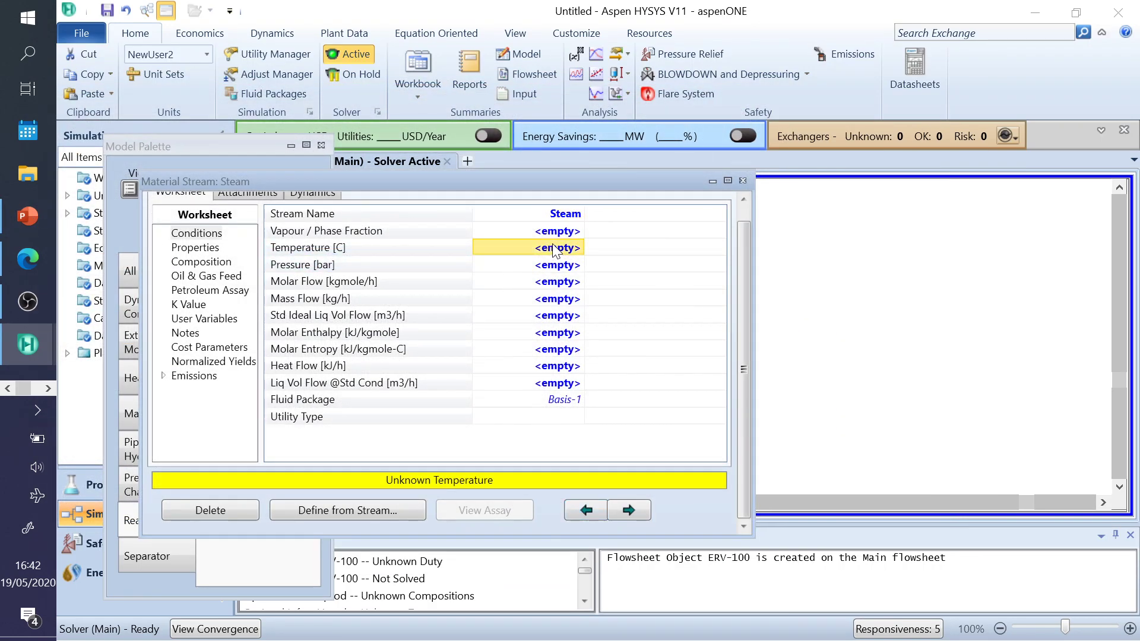
type("280")
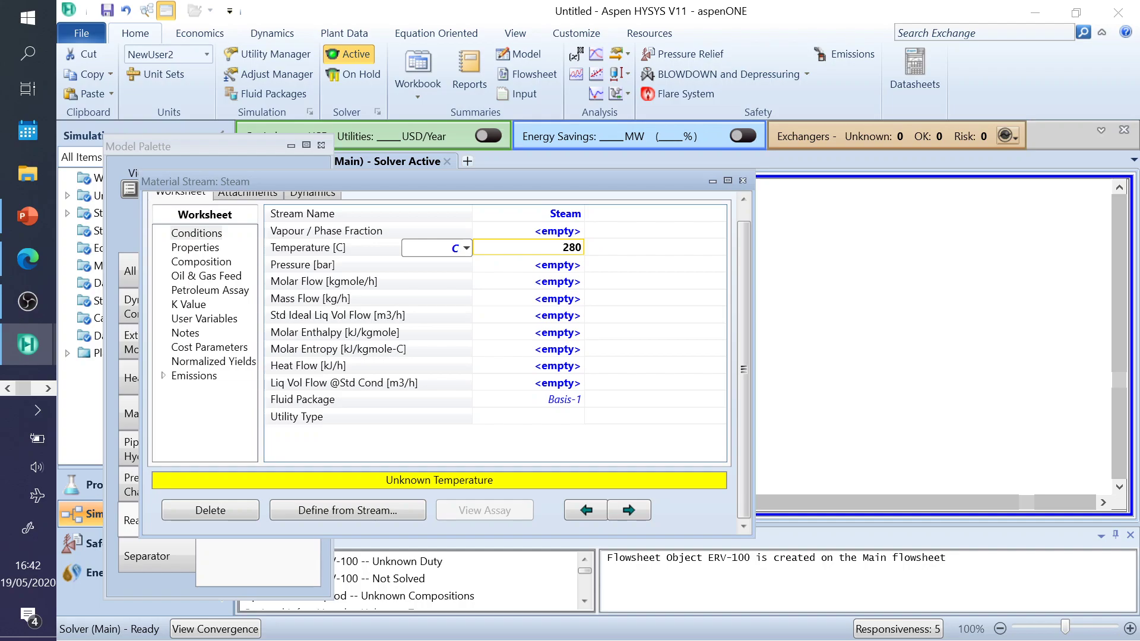
key("Return")
type("3")
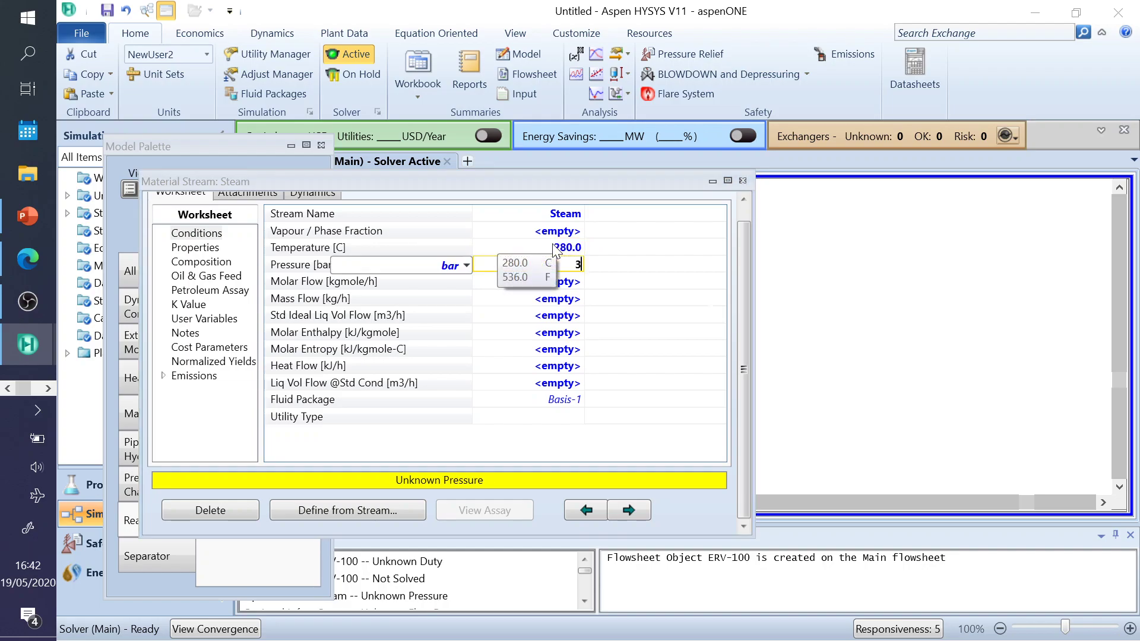
type("4")
key("Return")
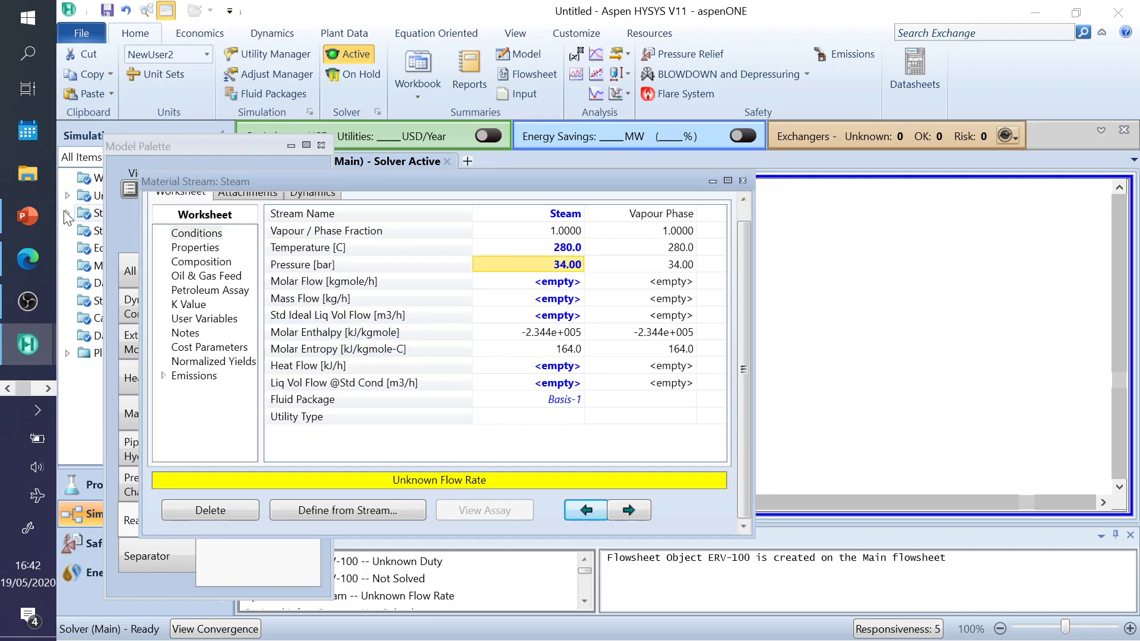
- Check the steam flow on the PowerPoint slide, set the Steam stream's molar flow to 235 kgmole/h in Aspen HYSYS, and close the stream window
left_click(30, 215)
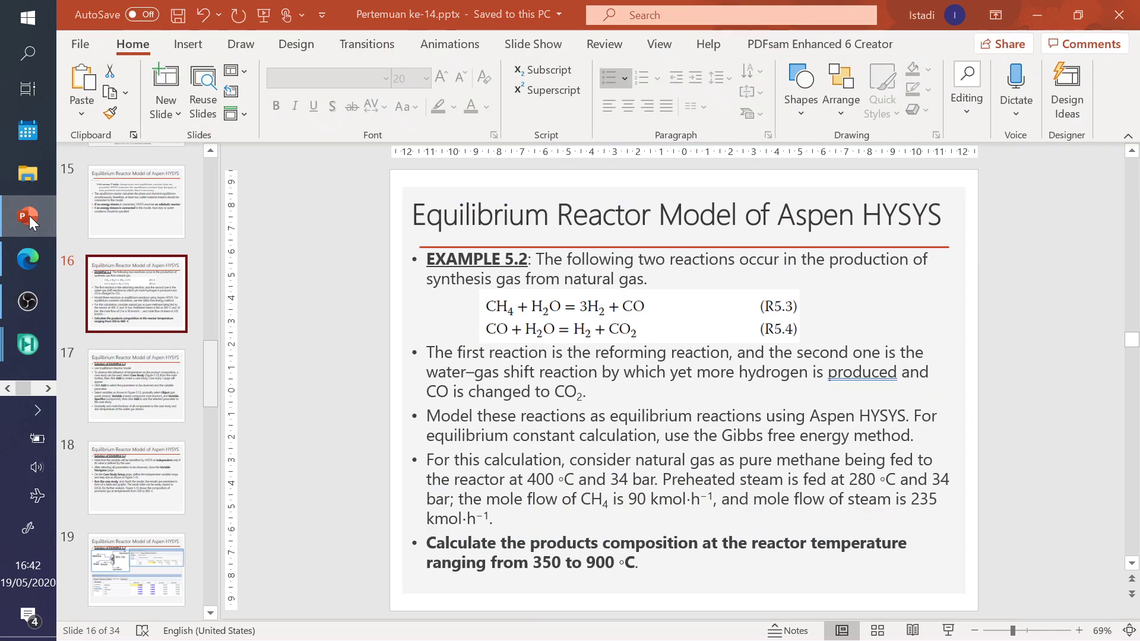
left_click(30, 216)
left_click(561, 283)
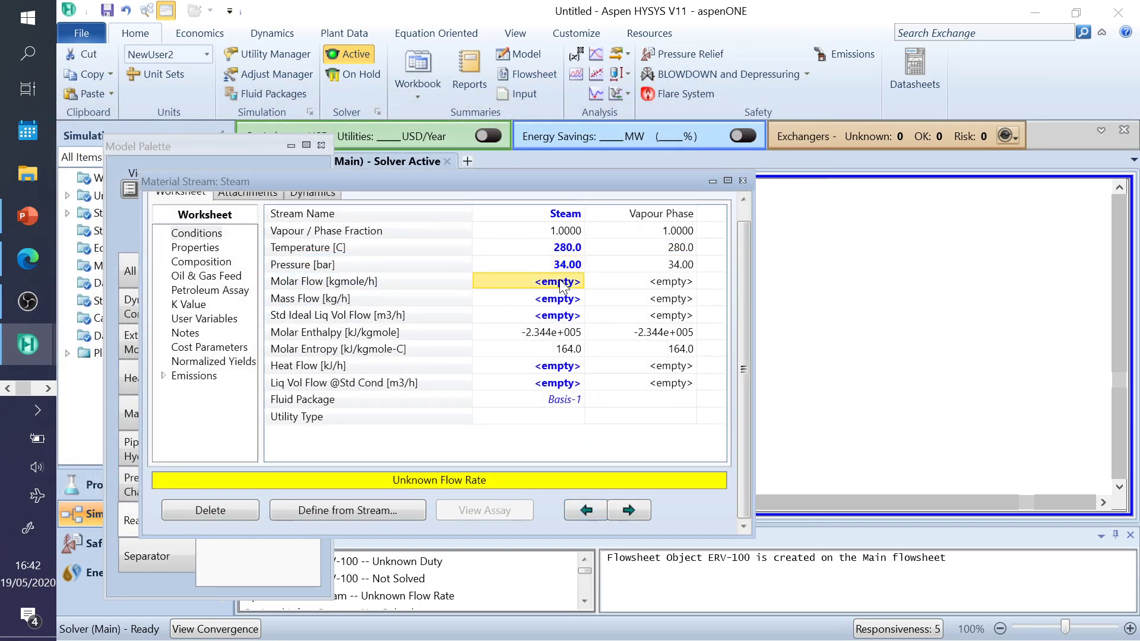
type("235")
key("Return")
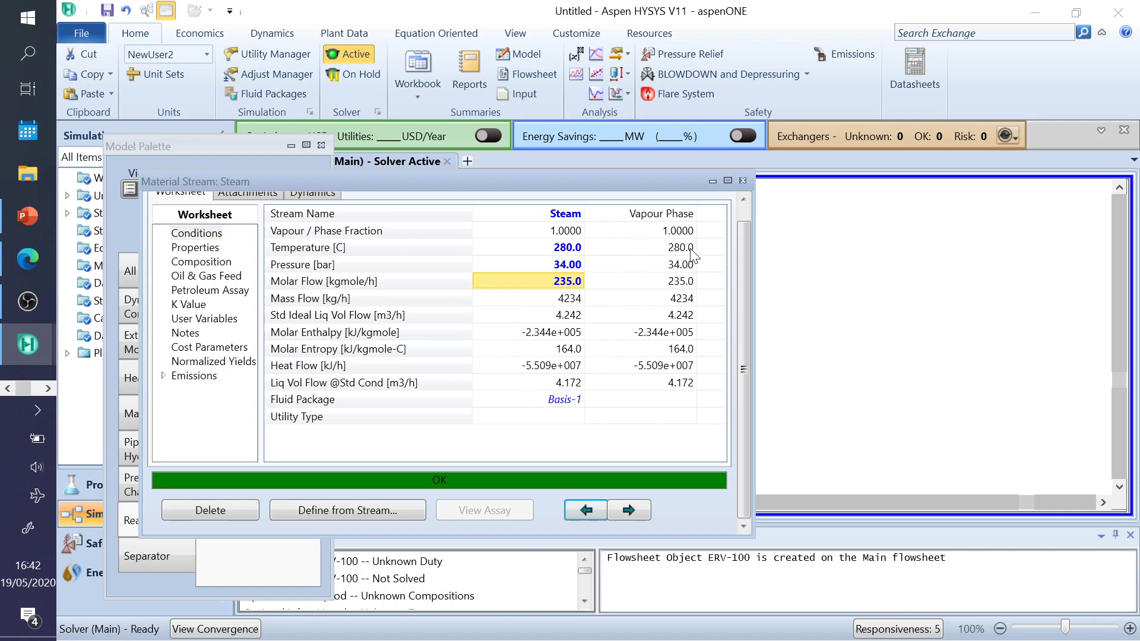
left_click(742, 180)
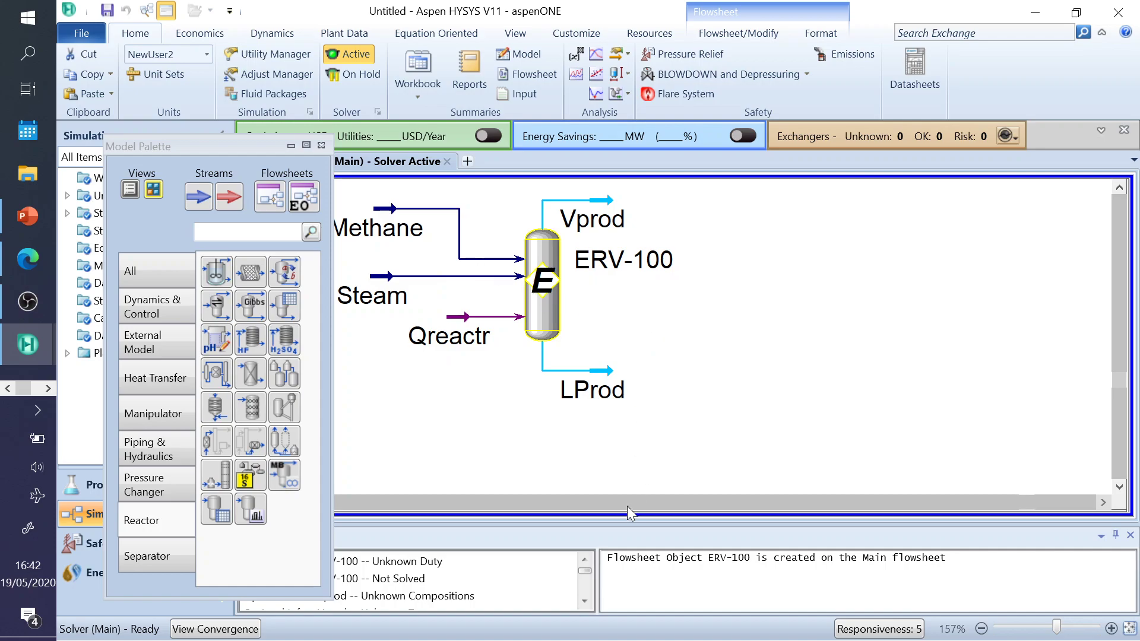
- Open the equilibrium reactor ERV-100 from the flowsheet and close the Model Palette
mouse_move(391, 238)
double_click(539, 249)
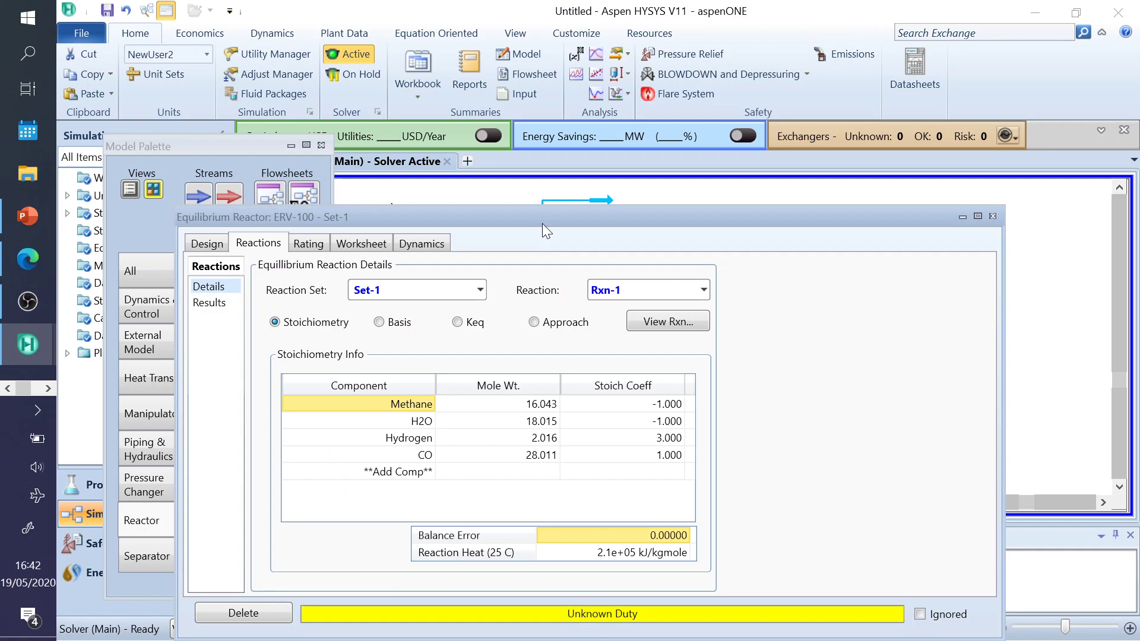
left_click(189, 147)
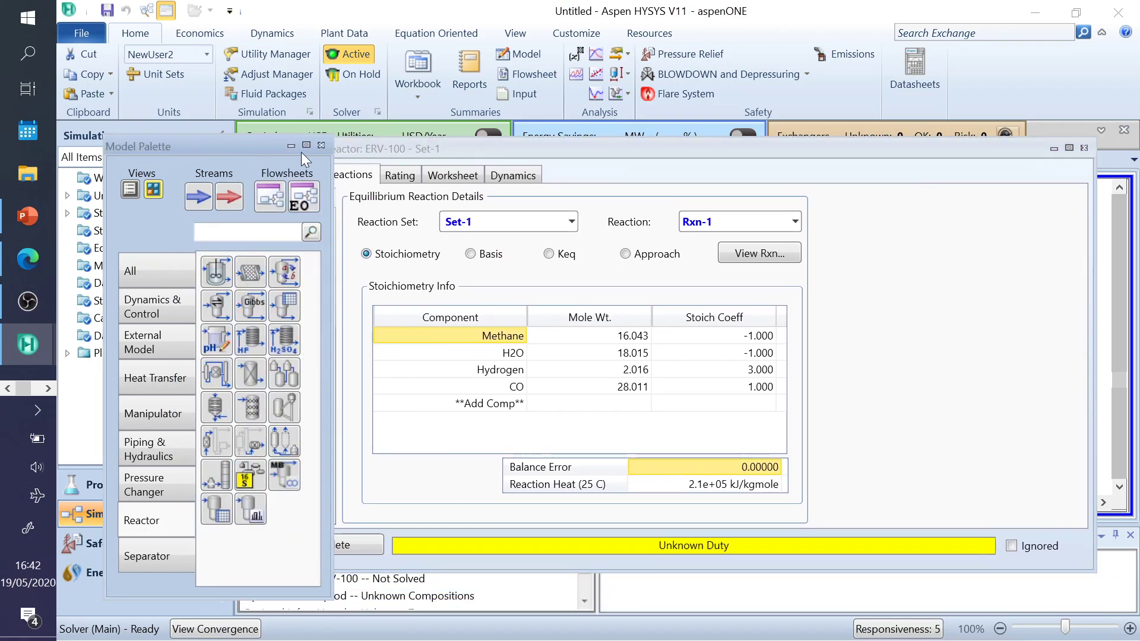
left_click(322, 145)
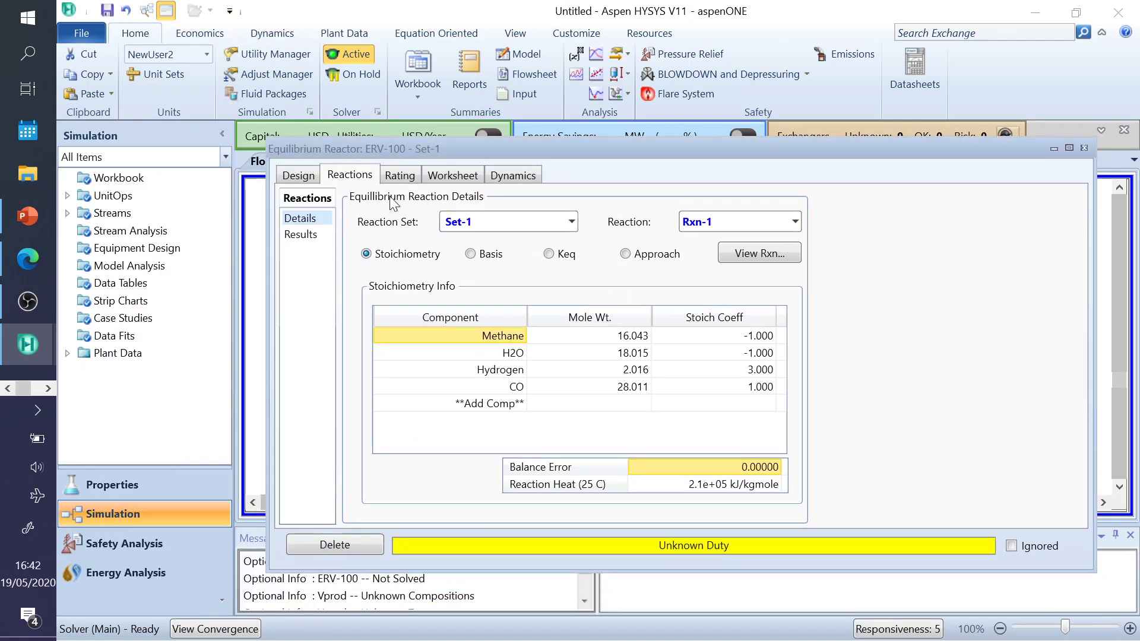
- Review the reactor's connections, reaction details and results, and stream conditions, and check the required reactor temperature range on the PowerPoint slide
left_click(299, 175)
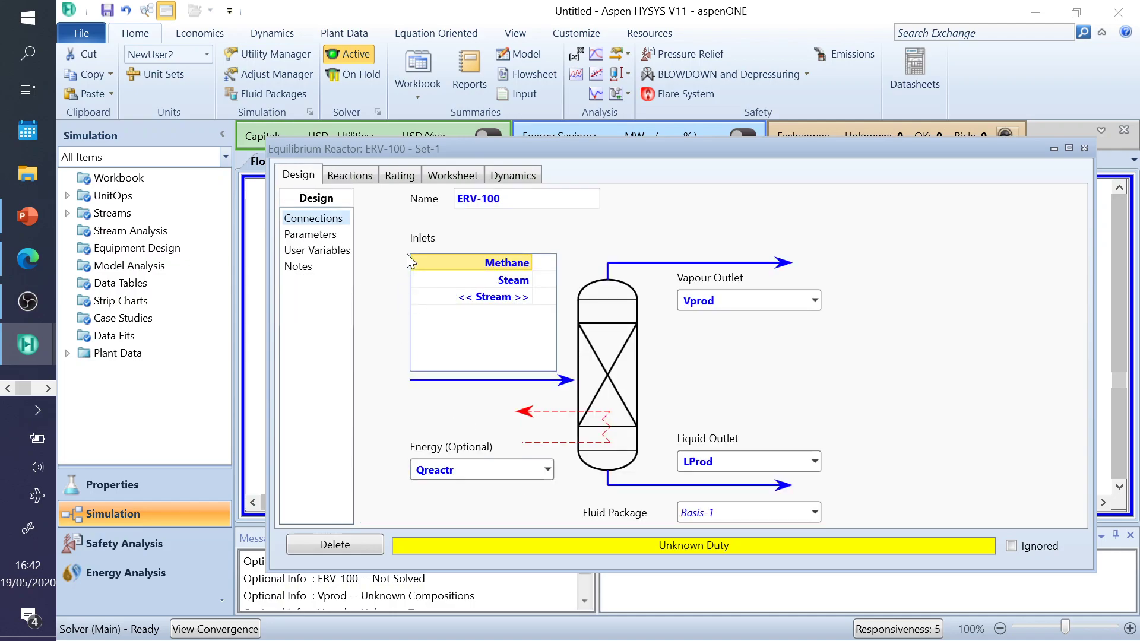
left_click(364, 177)
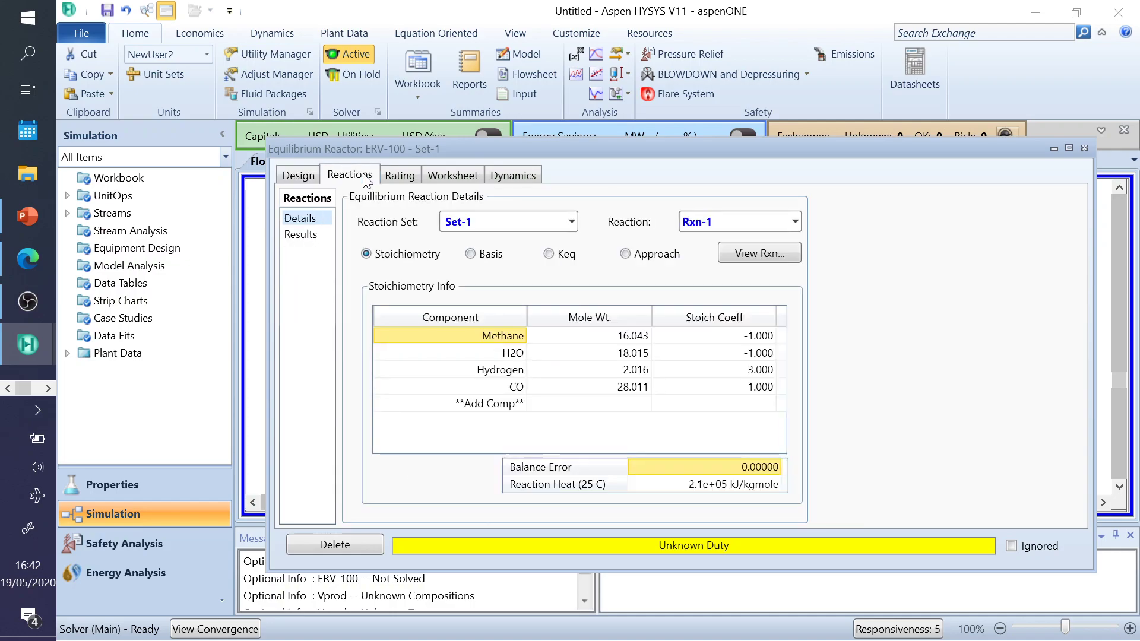
left_click(300, 234)
left_click(453, 176)
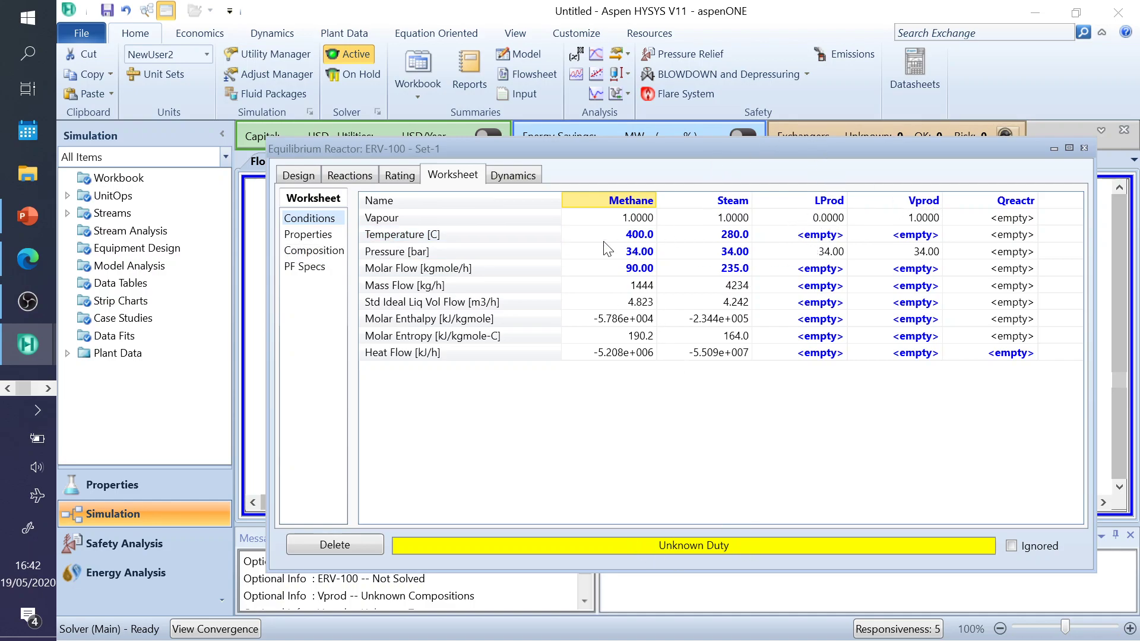
left_click(26, 217)
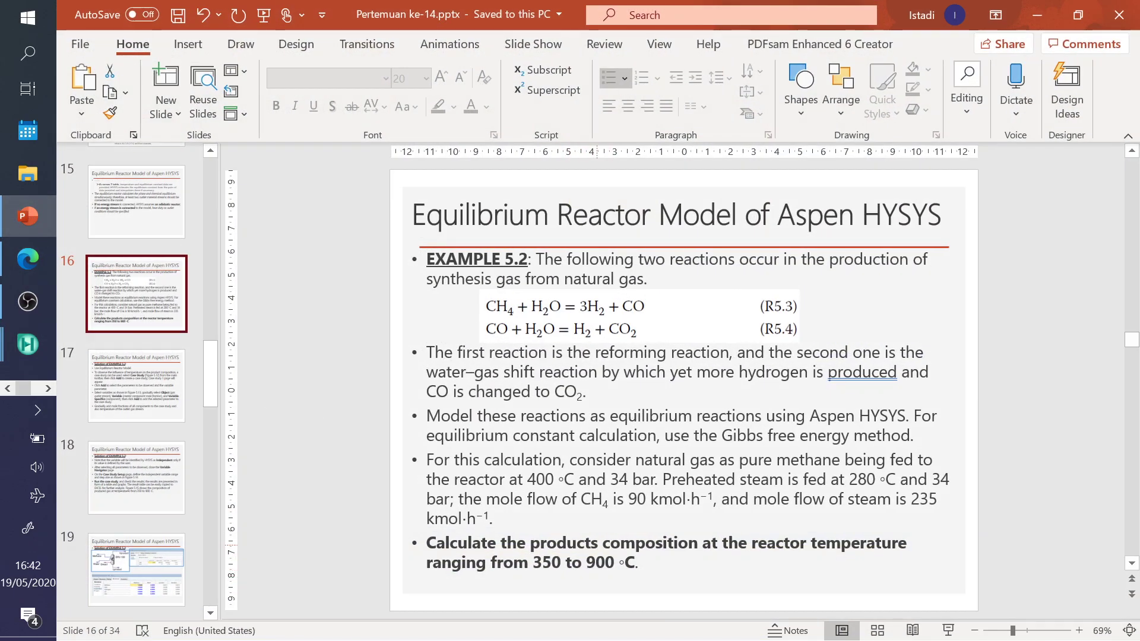
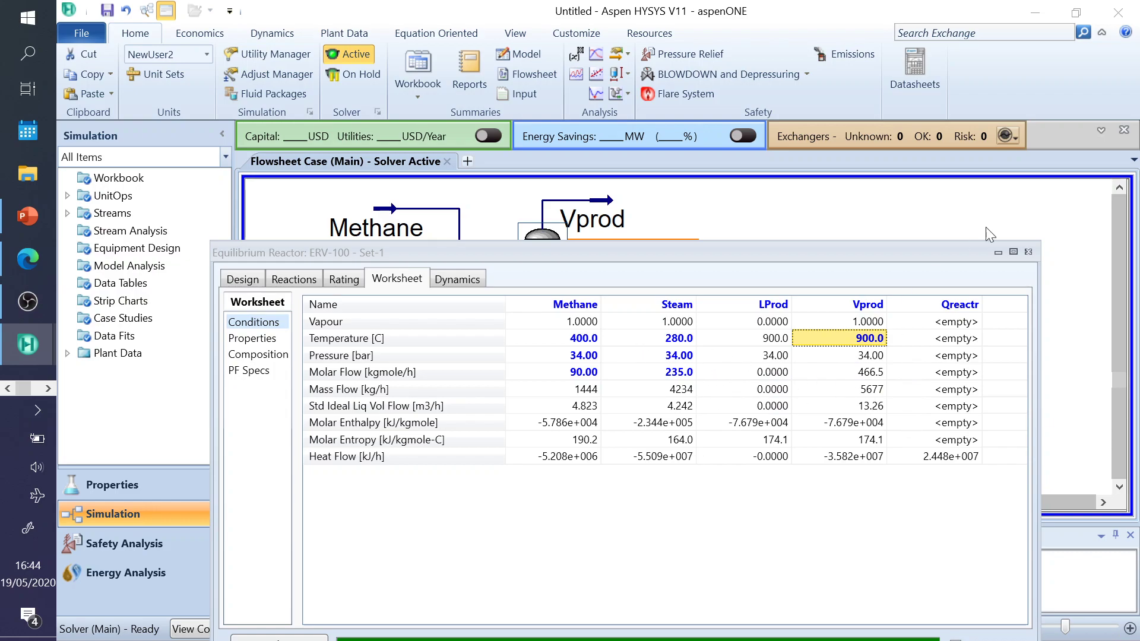
- Close the ERV-100 reactor window in Aspen HYSYS and add a new case study
left_click(1028, 251)
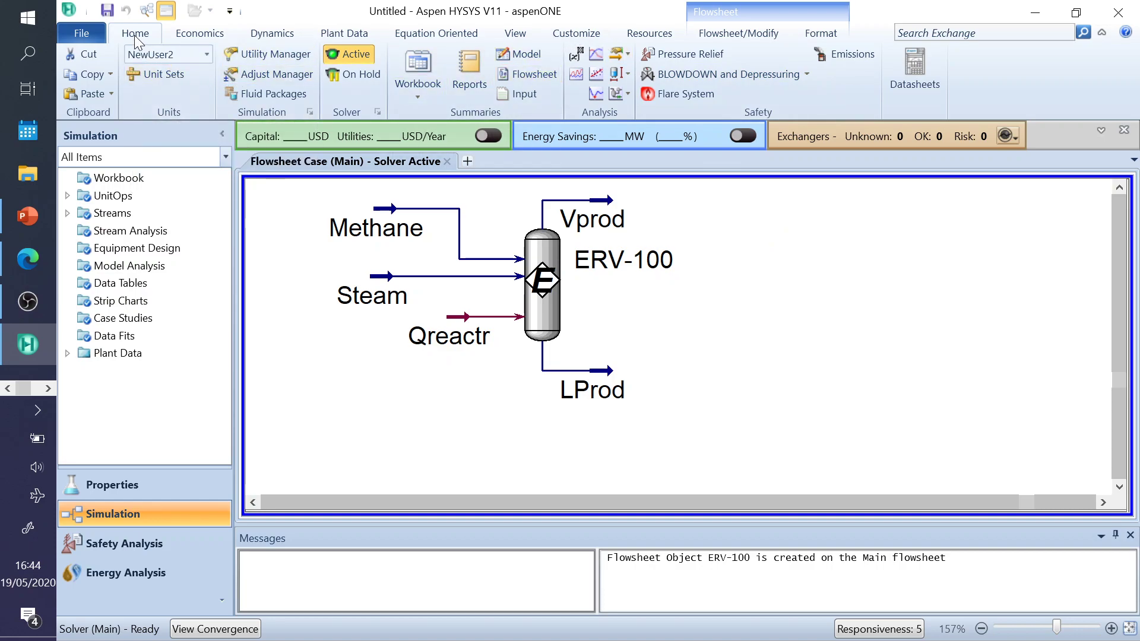
left_click(592, 56)
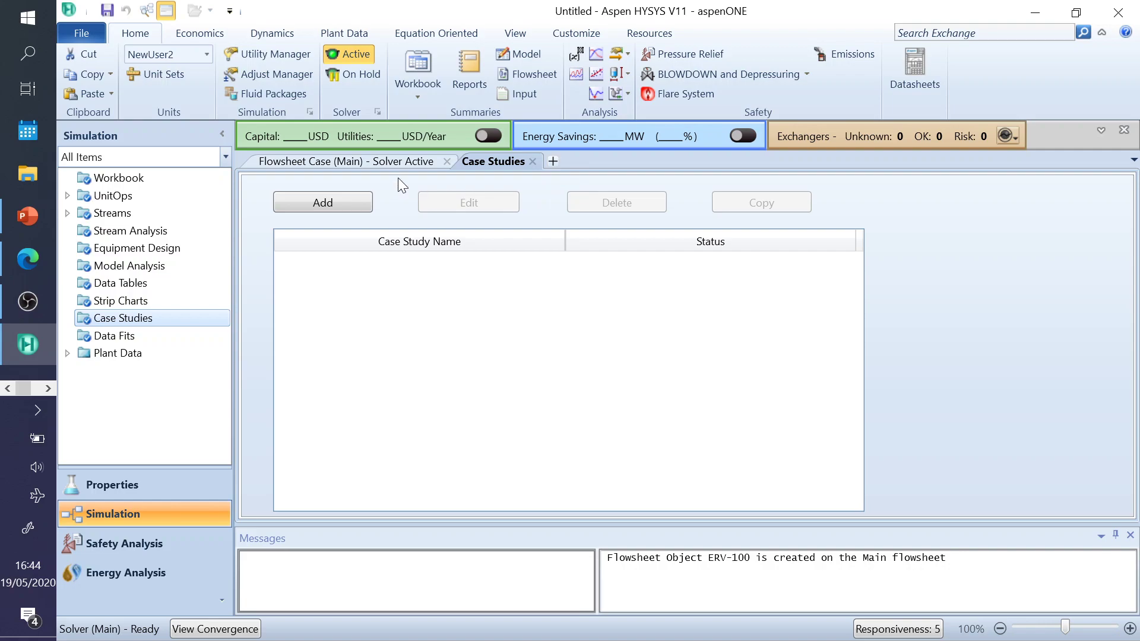
left_click(410, 162)
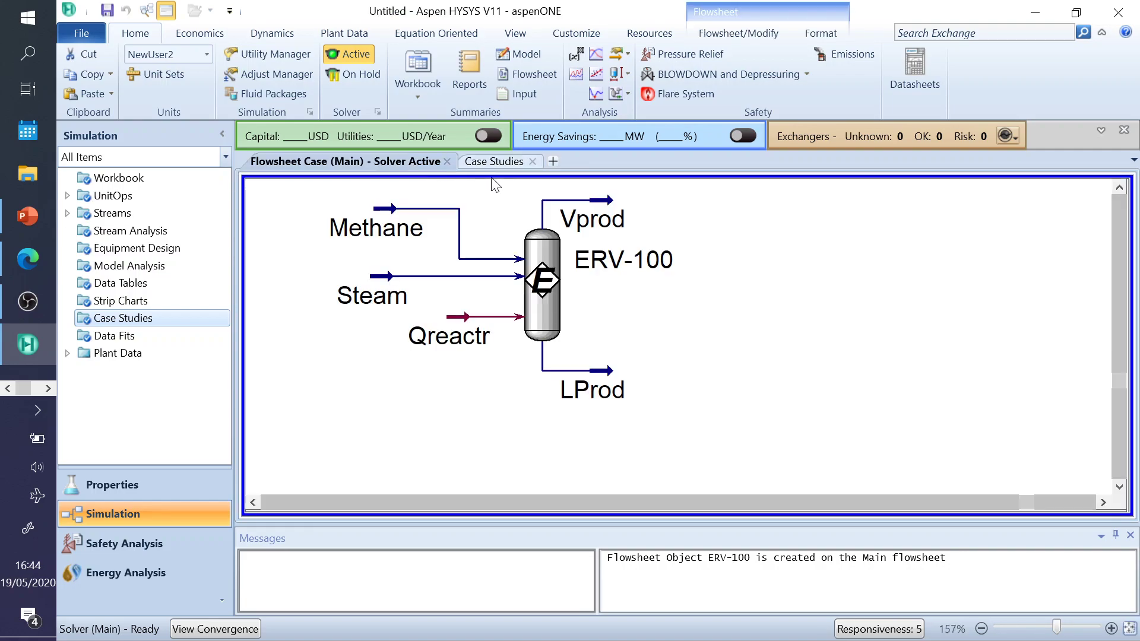
left_click(492, 161)
left_click(319, 203)
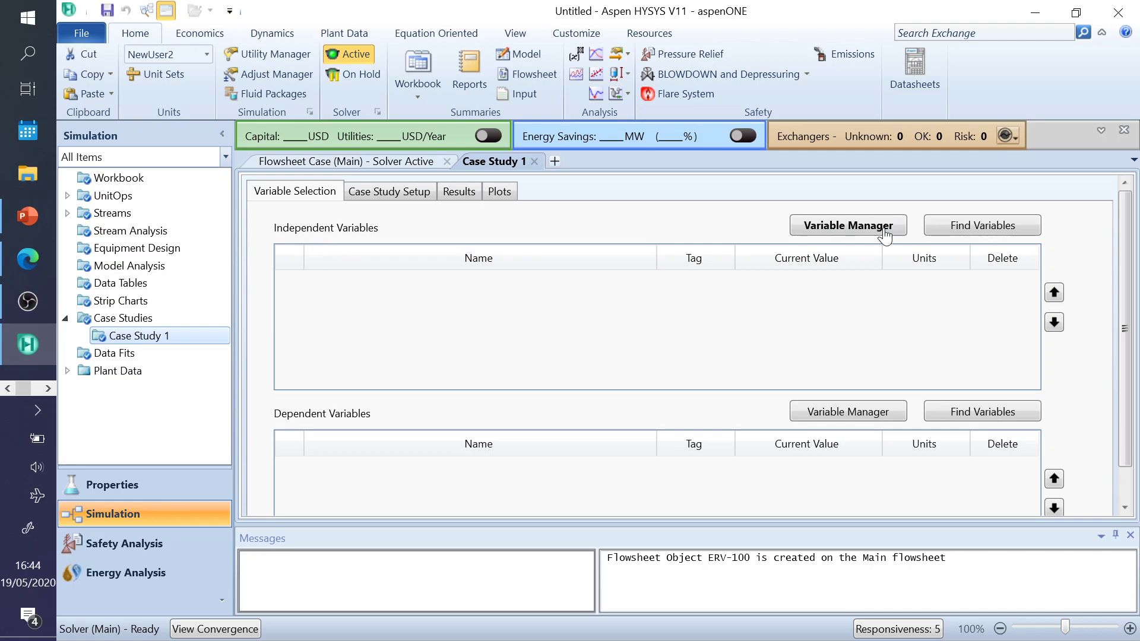
left_click(826, 226)
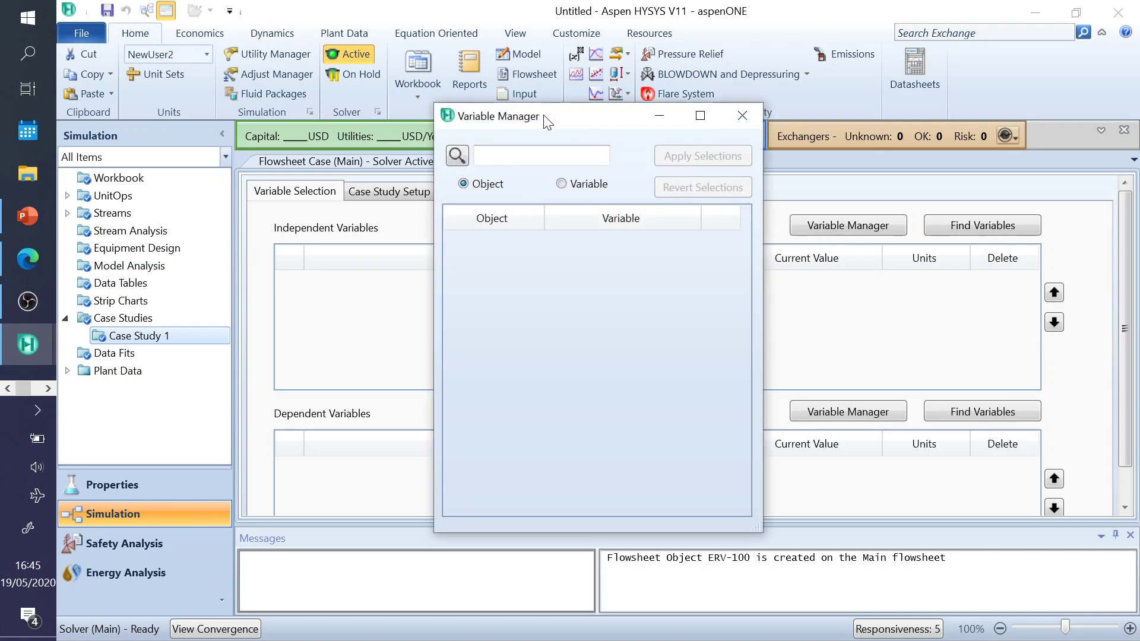
left_click_drag(545, 117, 686, 162)
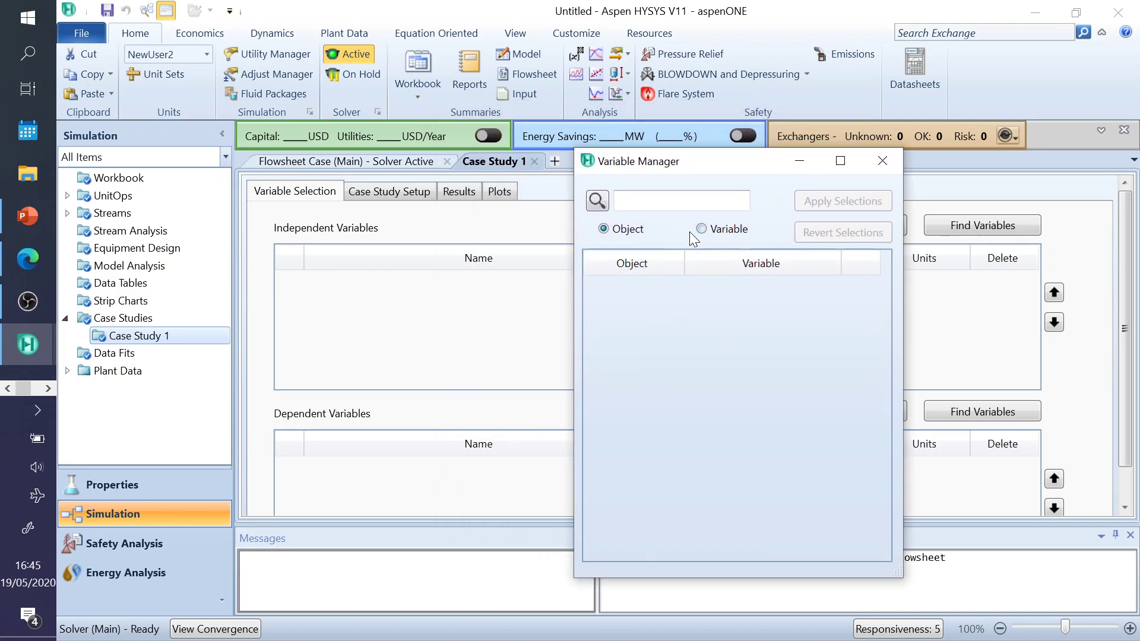
left_click(659, 262)
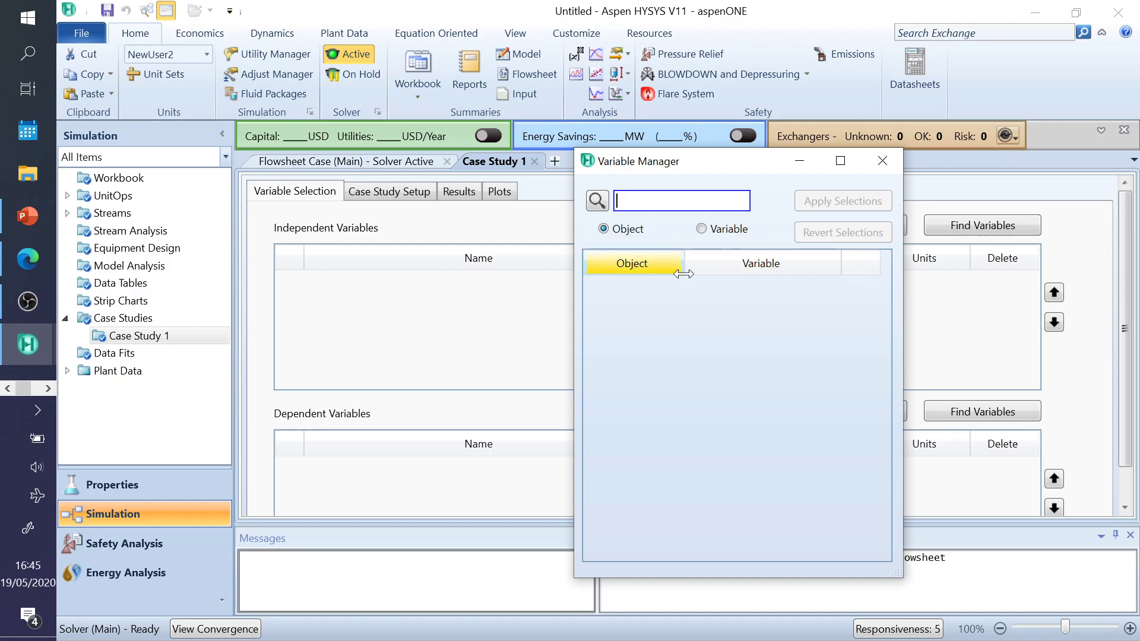
left_click(884, 162)
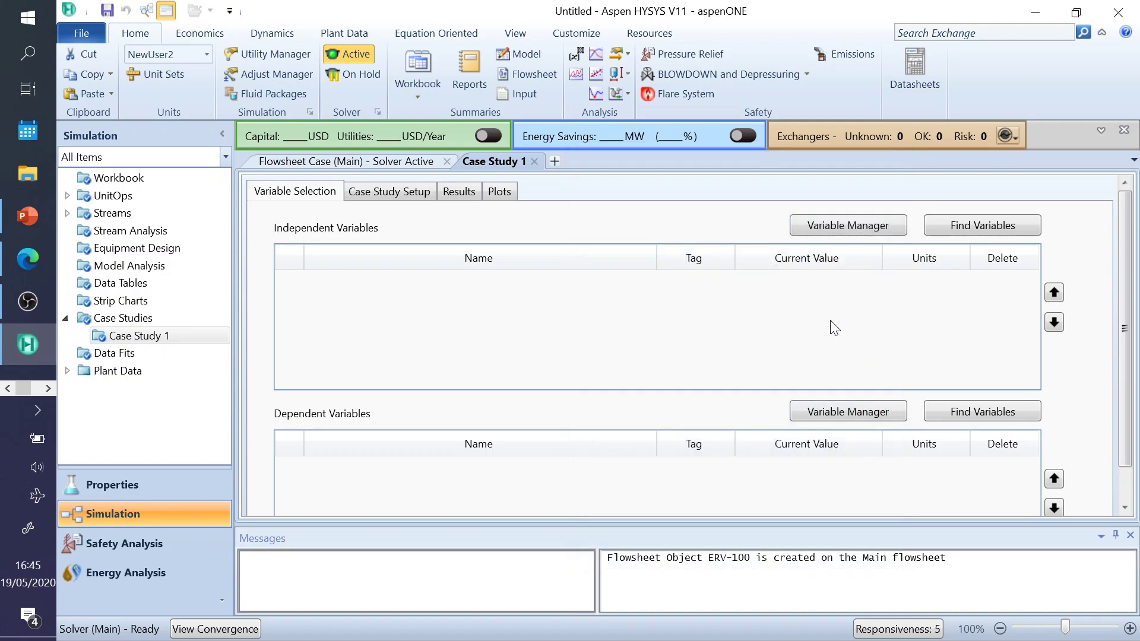
- Browse the Vprod stream's variables for the independent variable, check the required one on the PowerPoint slide, and return to Aspen HYSYS
left_click(956, 229)
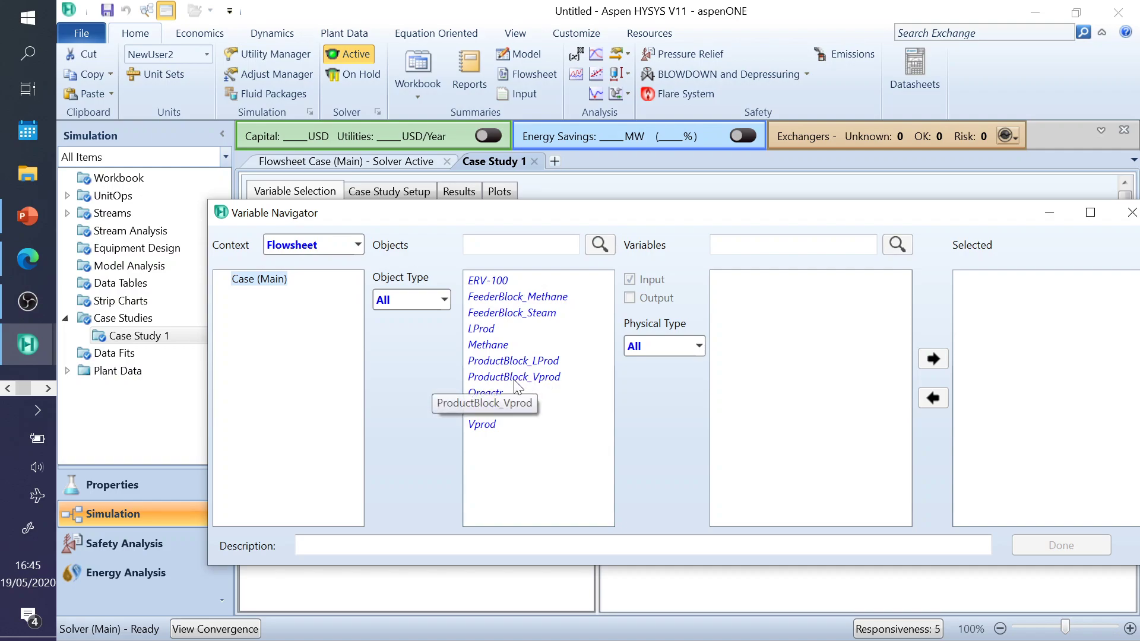
left_click(498, 425)
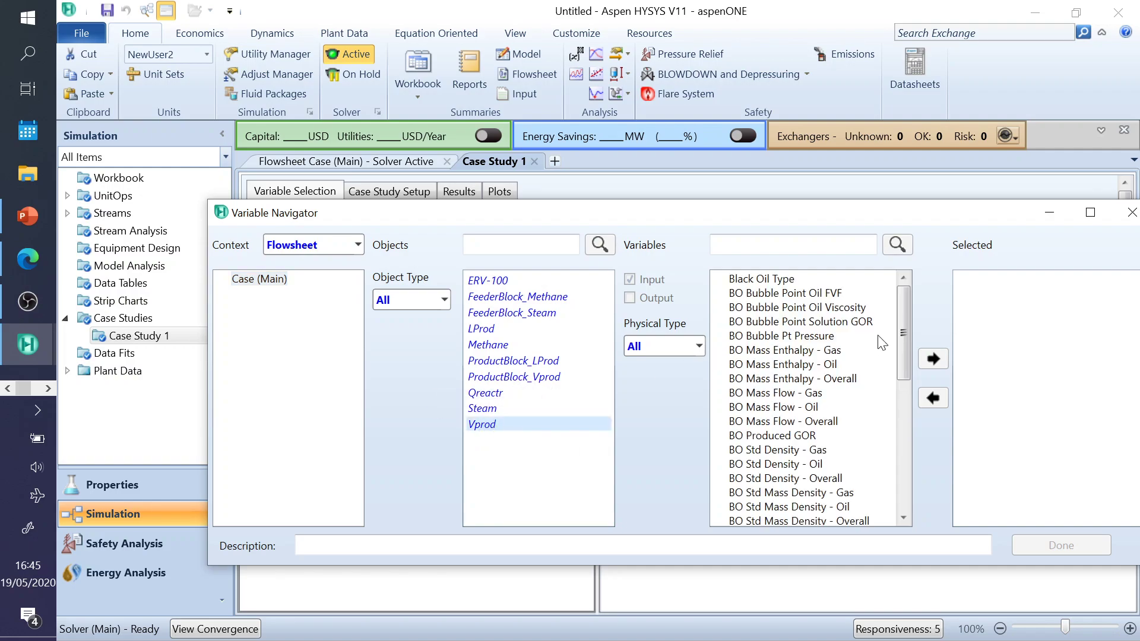
left_click_drag(900, 307, 923, 451)
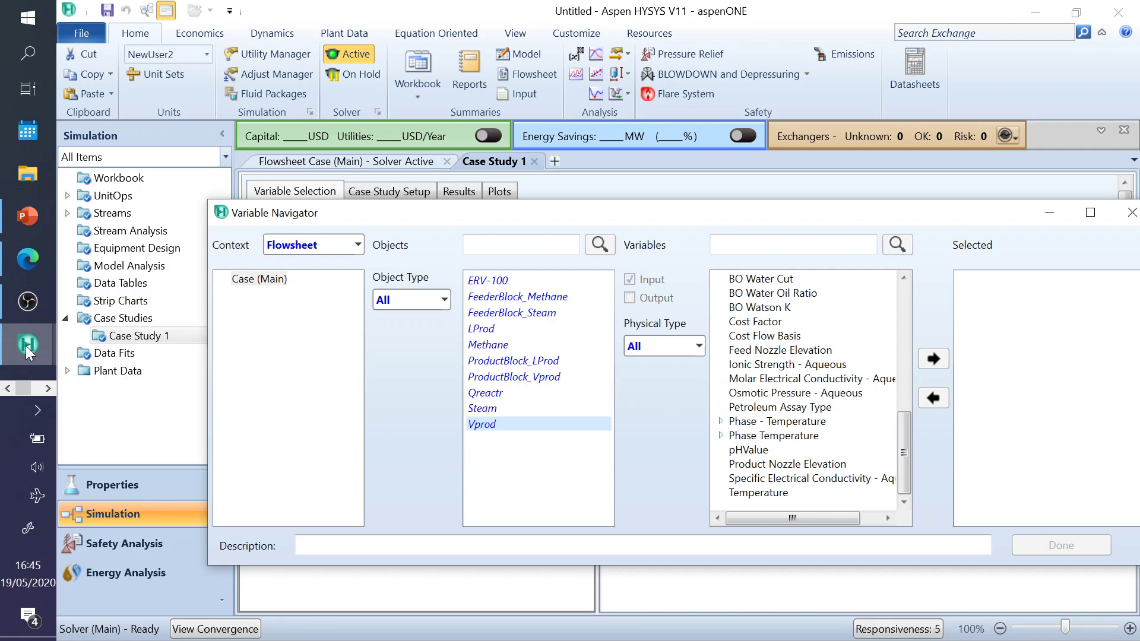
left_click(25, 233)
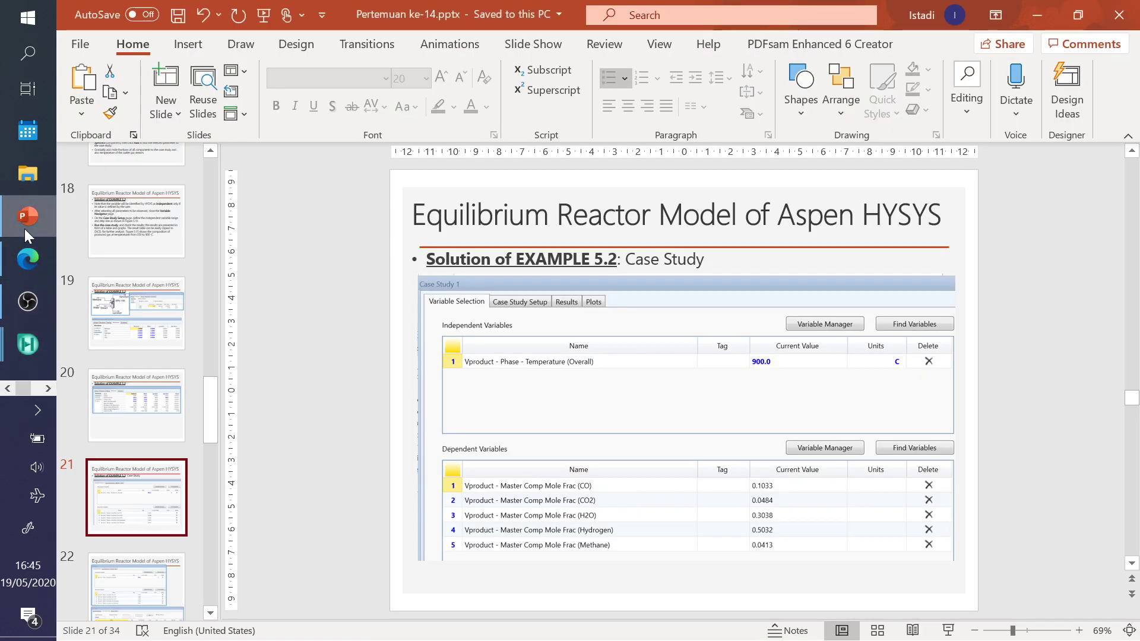
left_click(24, 229)
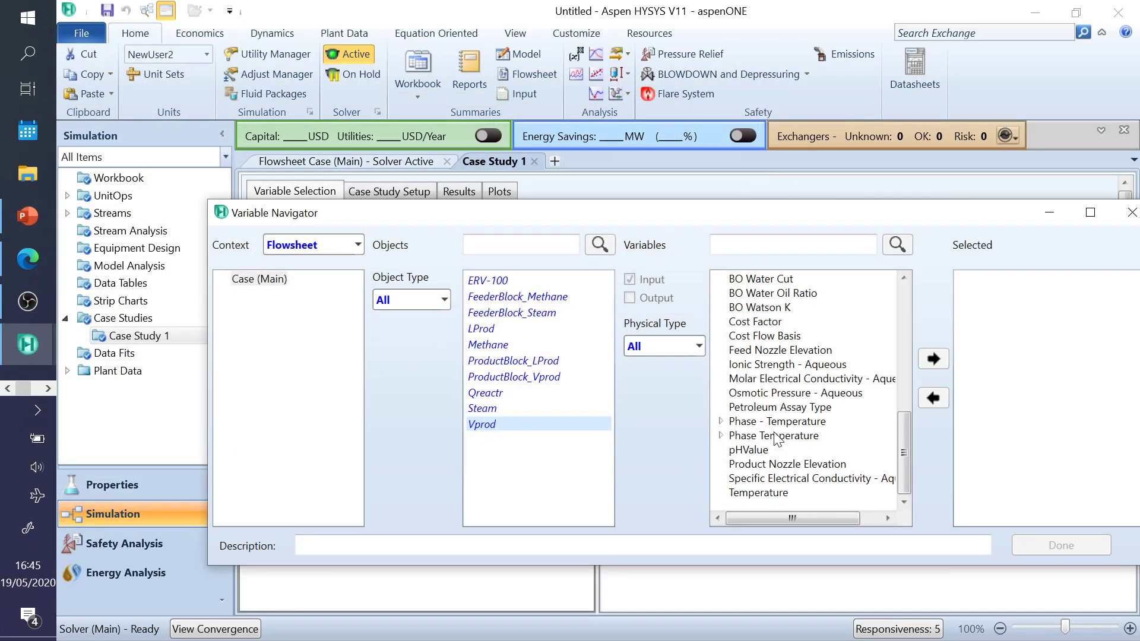
- Add Vprod's Phase - Temperature (Overall) as the case study's independent variable, rechecking the choice against the PowerPoint slide
left_click(720, 422)
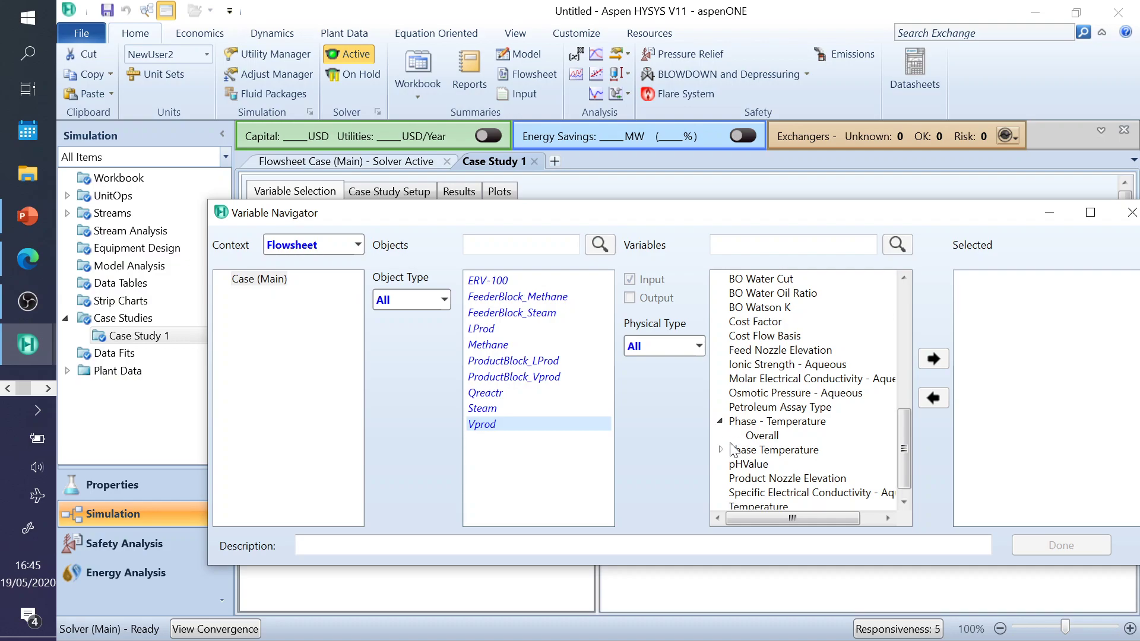
left_click(721, 450)
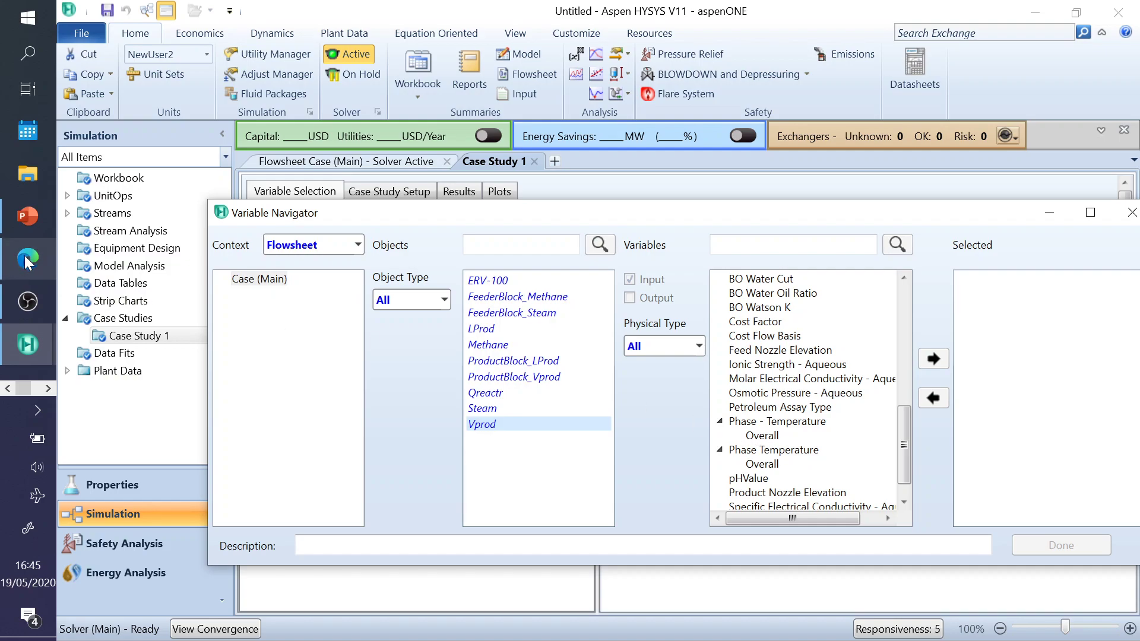
left_click(28, 341)
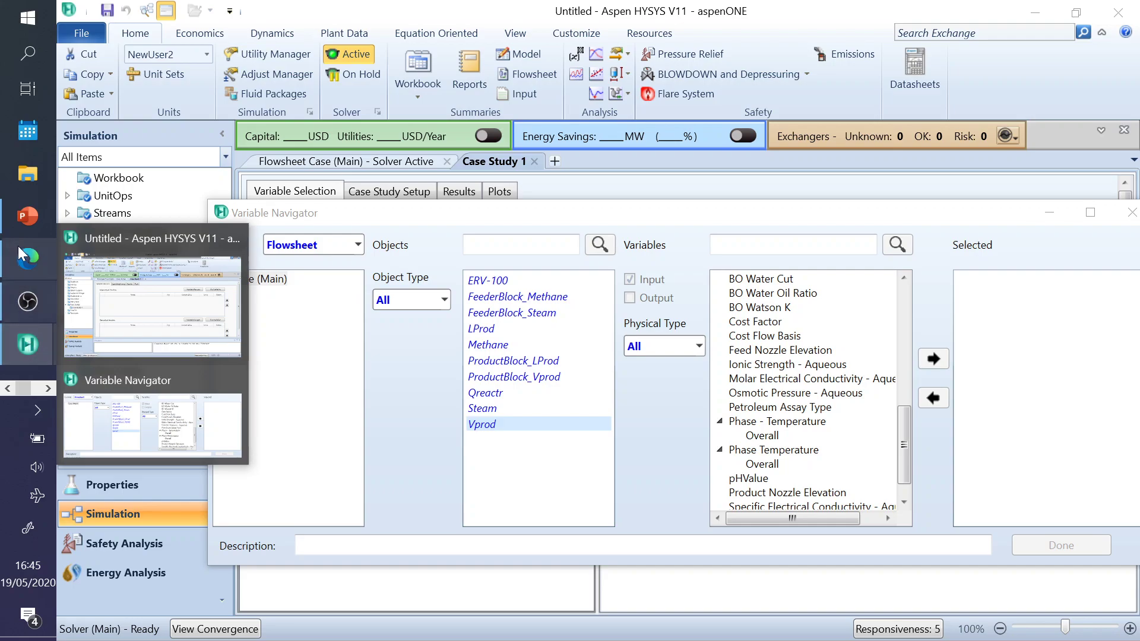
left_click(19, 226)
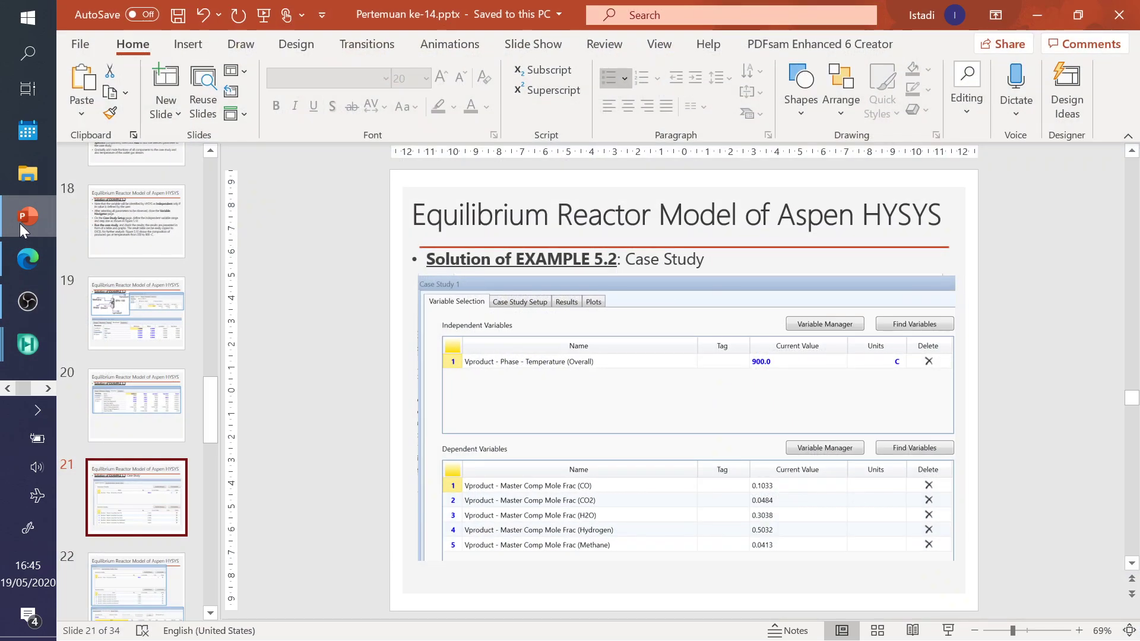
left_click(19, 223)
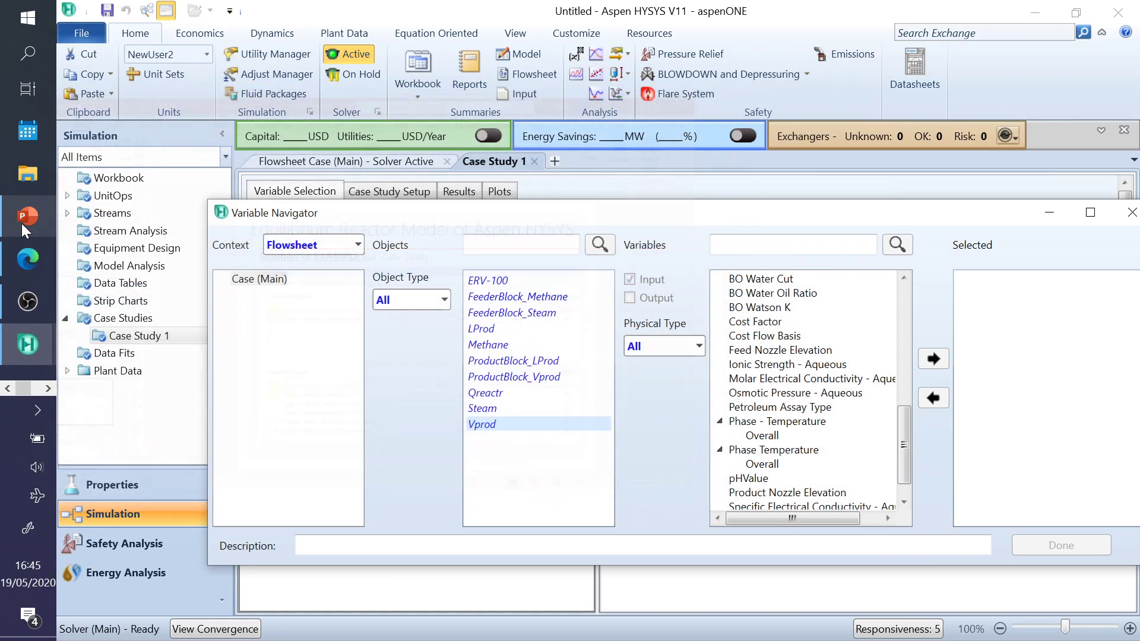
left_click(771, 437)
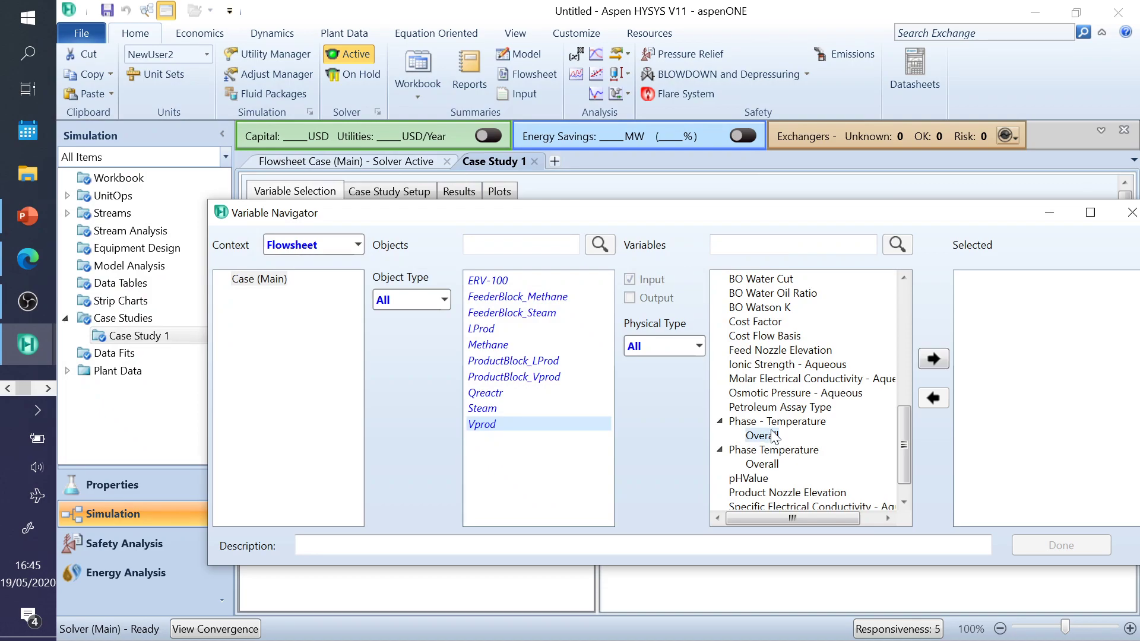
left_click(932, 360)
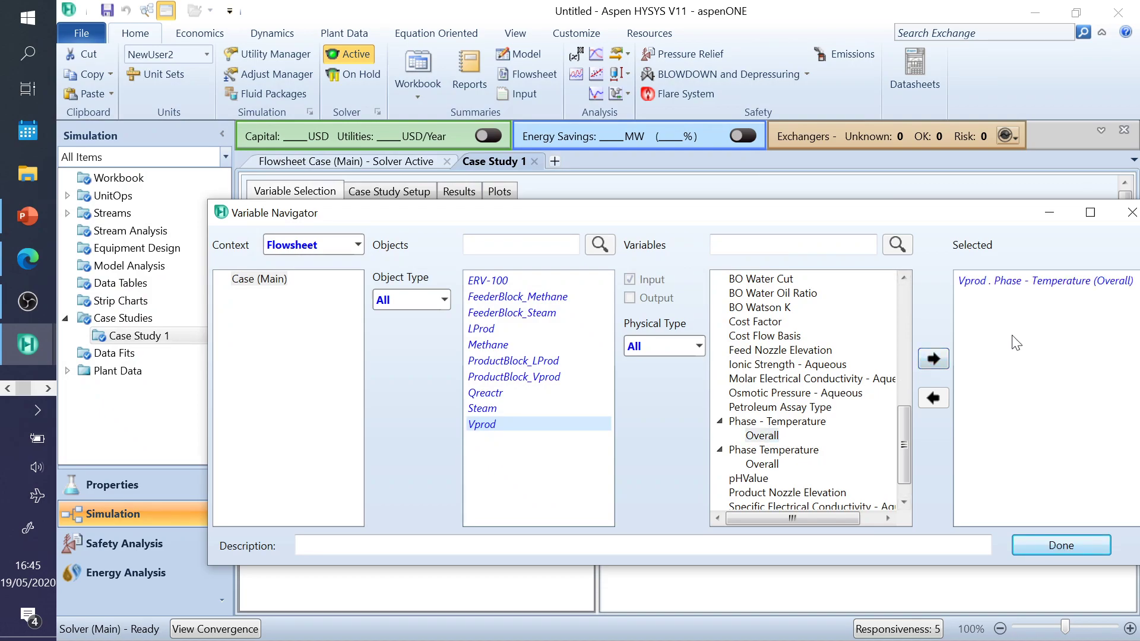
left_click(1064, 545)
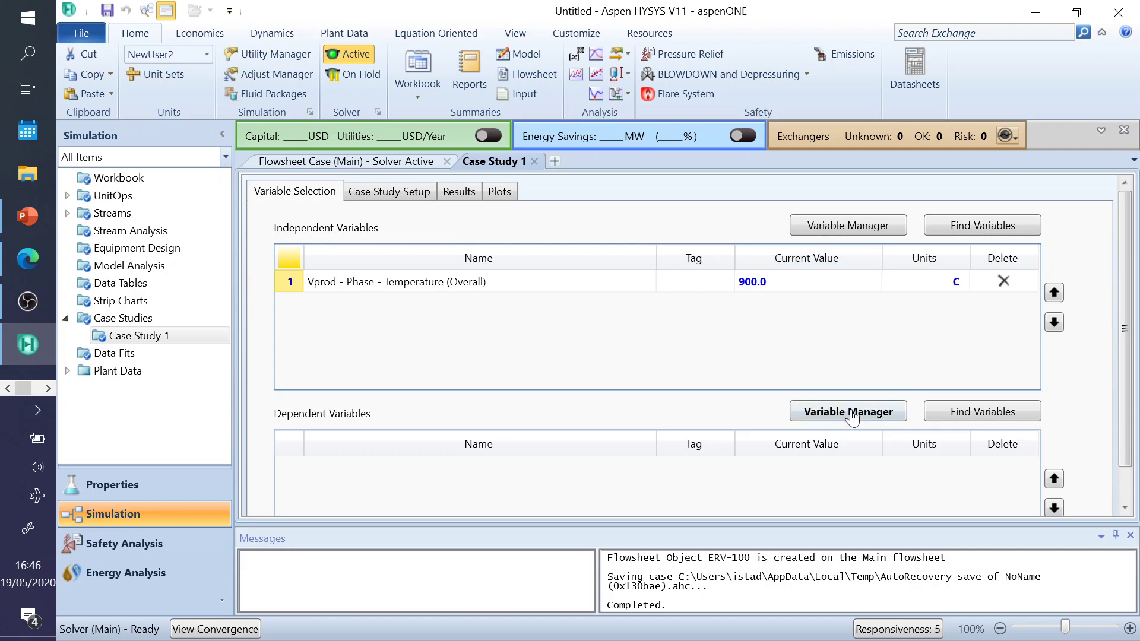
- Check the dependent variables on the PowerPoint slide, and expand Vprod's Master Comp Mole Frac in the dependent-variable finder in Aspen HYSYS
left_click(974, 411)
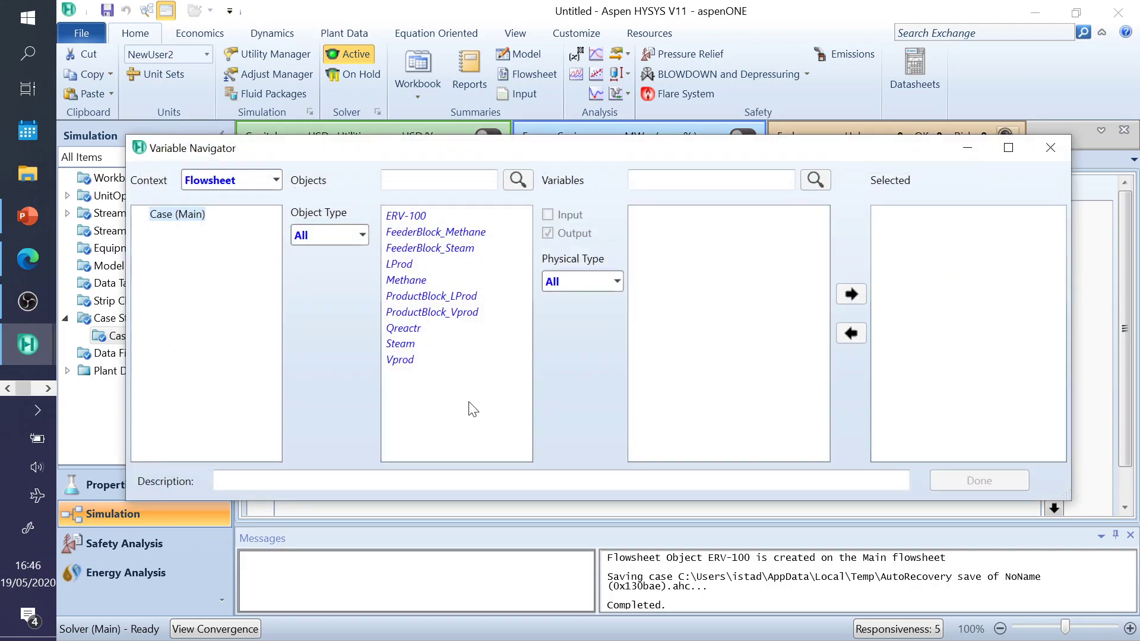
left_click(25, 215)
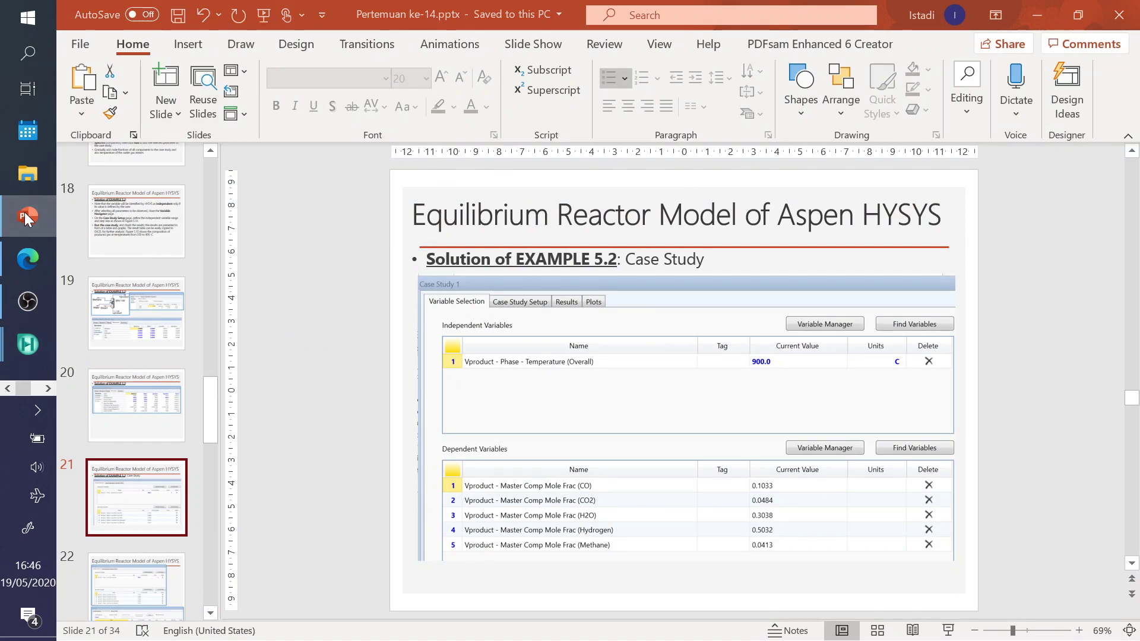
left_click(24, 213)
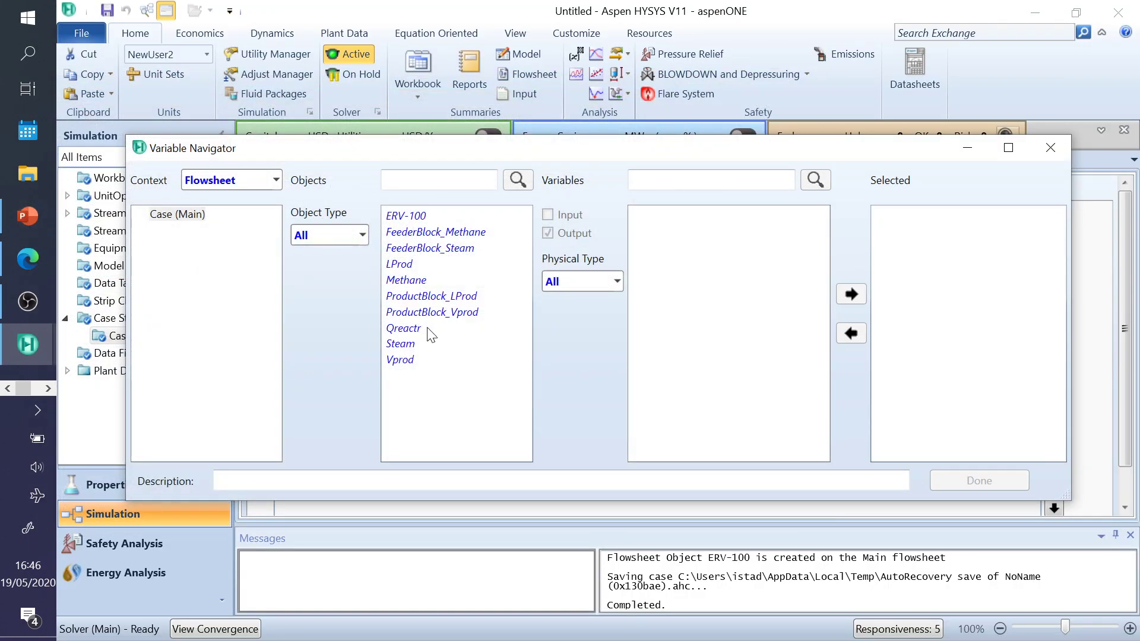
left_click(398, 360)
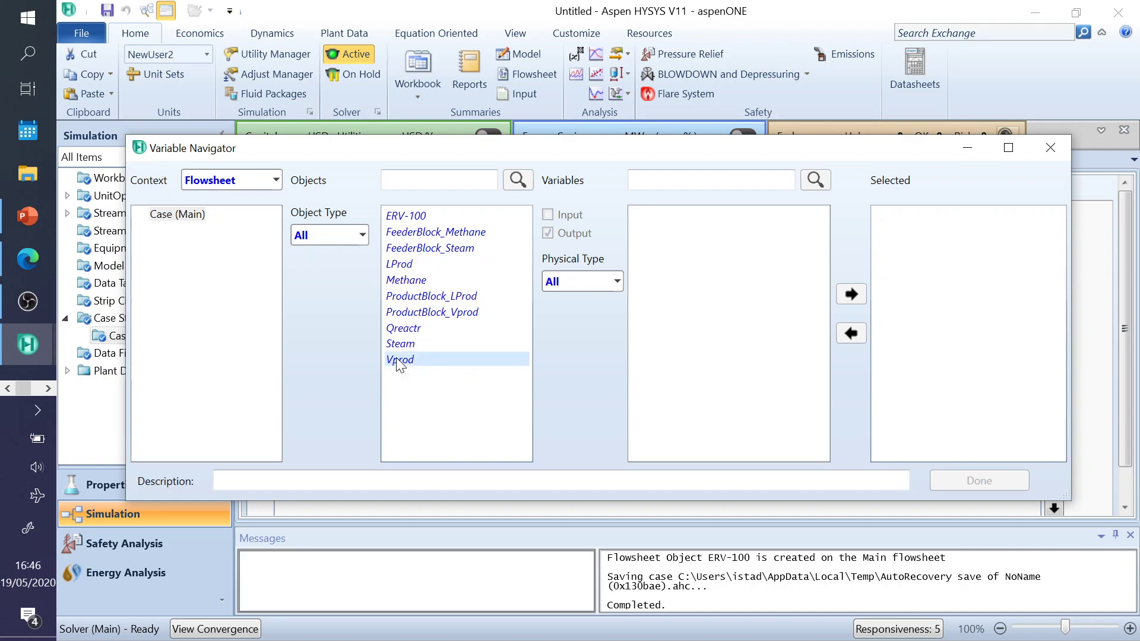
left_click_drag(823, 232, 835, 293)
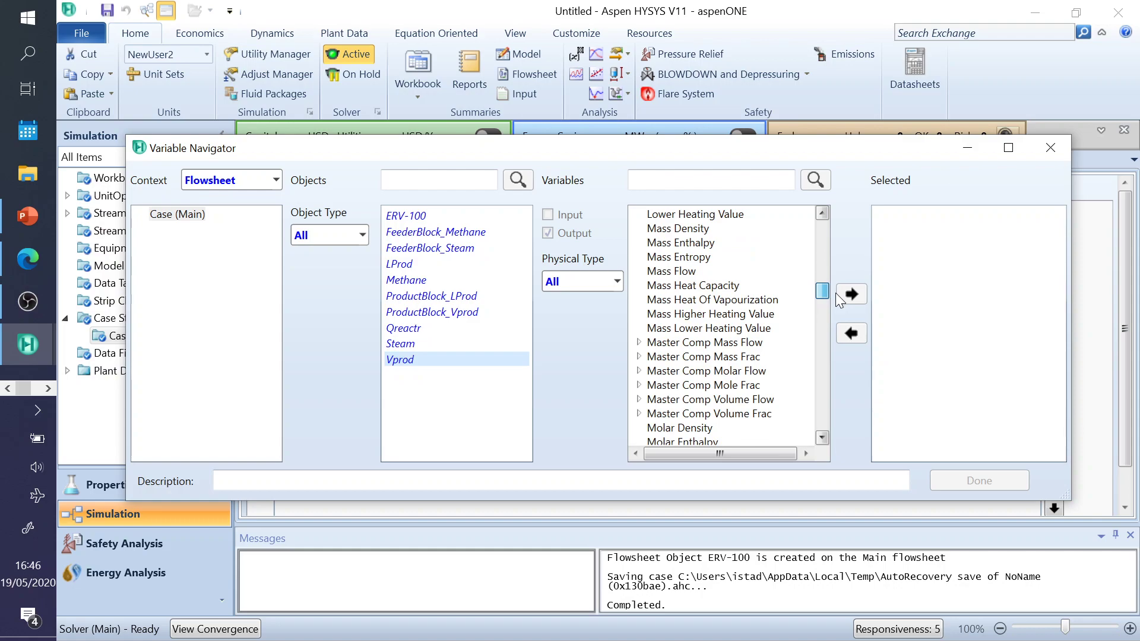
left_click(639, 384)
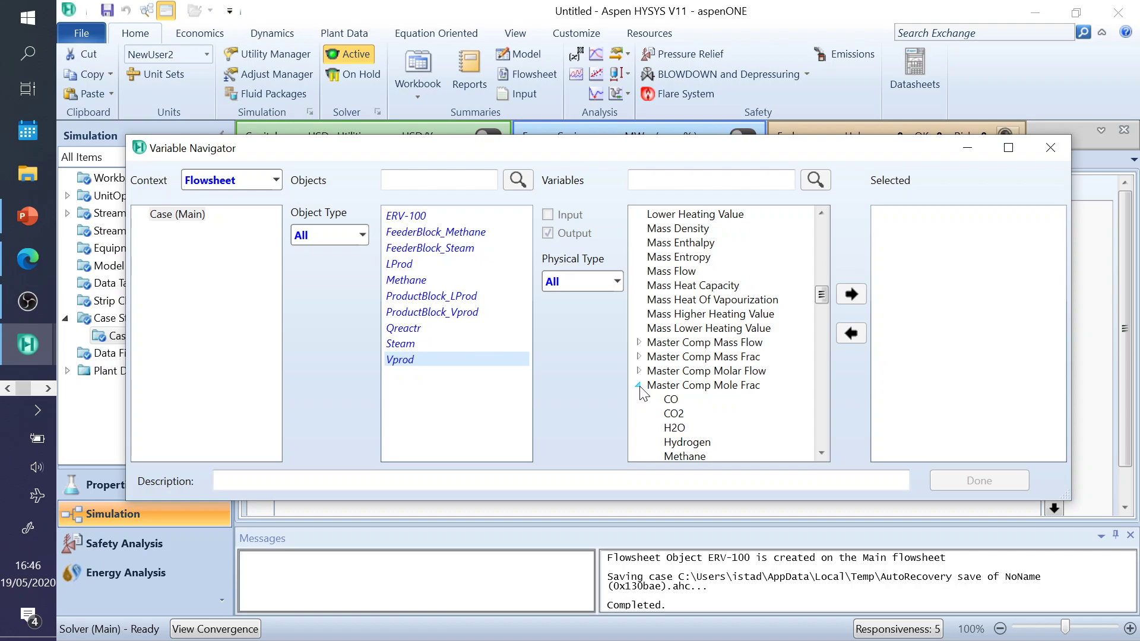
- Add Vprod's Master Comp Mole Frac for CO, CO2, H2O, Hydrogen and Methane as dependent variables
left_click(671, 399)
scroll(777, 367, "down", 2)
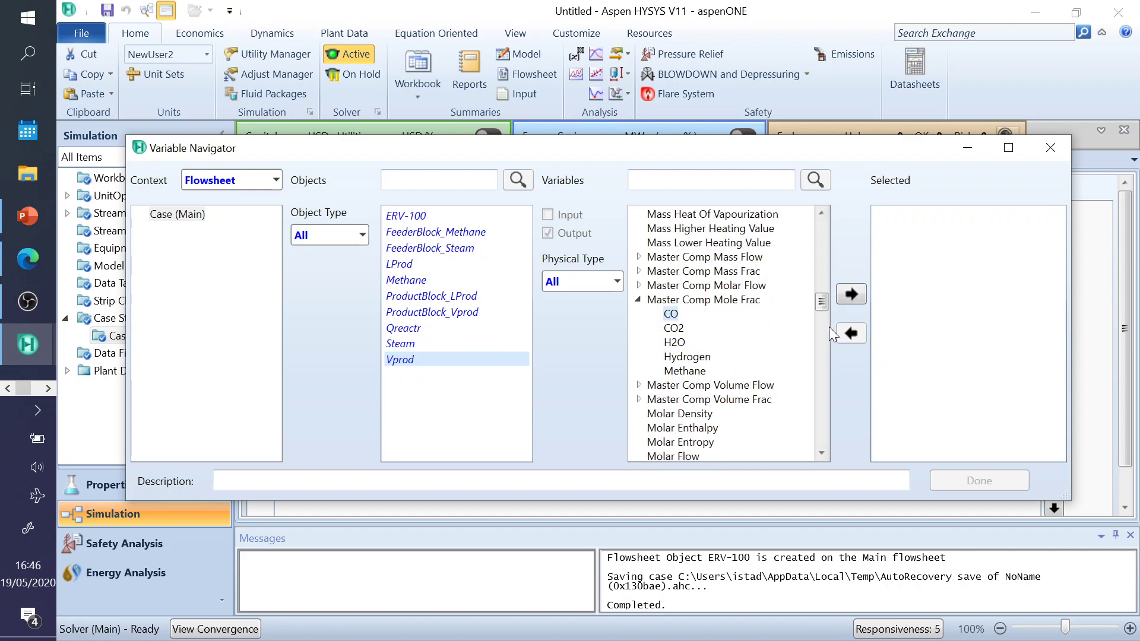
left_click(674, 328, "ctrl")
left_click(674, 342, "ctrl")
left_click(687, 357, "ctrl")
left_click(684, 371, "ctrl")
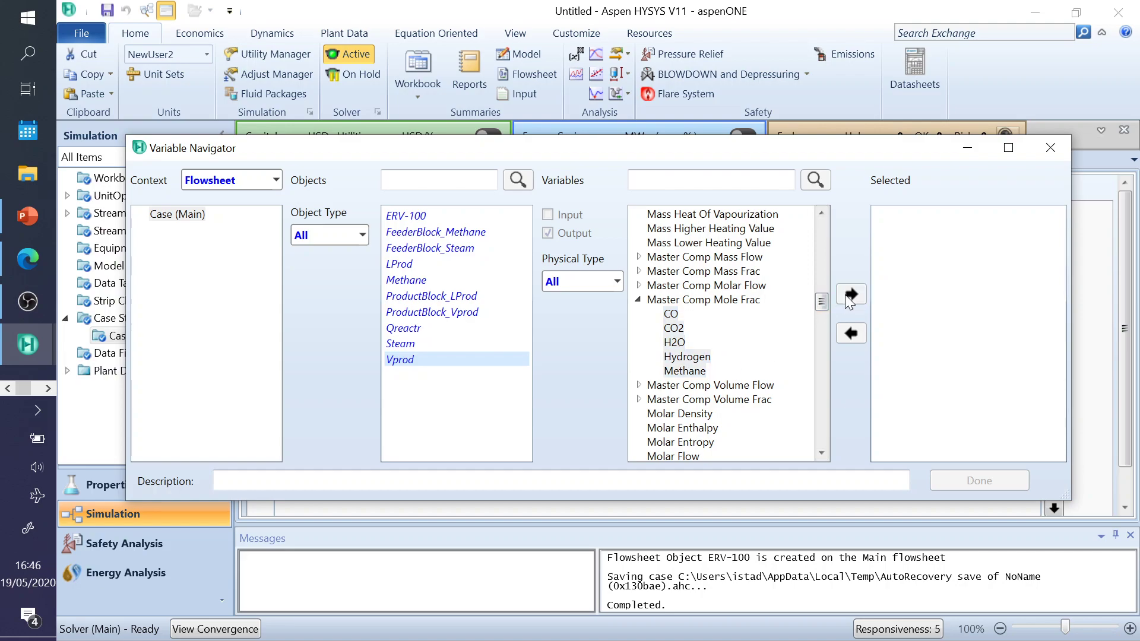
left_click(847, 294)
left_click(973, 480)
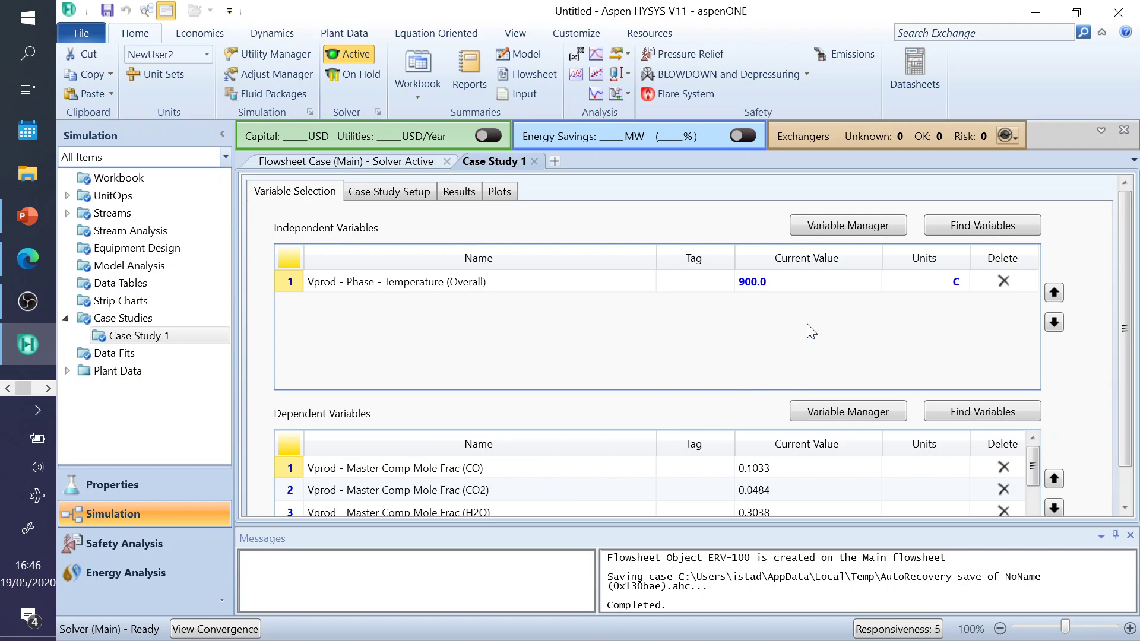
- Review the case study's selected variables in the Variable Manager and the variable lists, and look at the case study setup
mouse_move(744, 282)
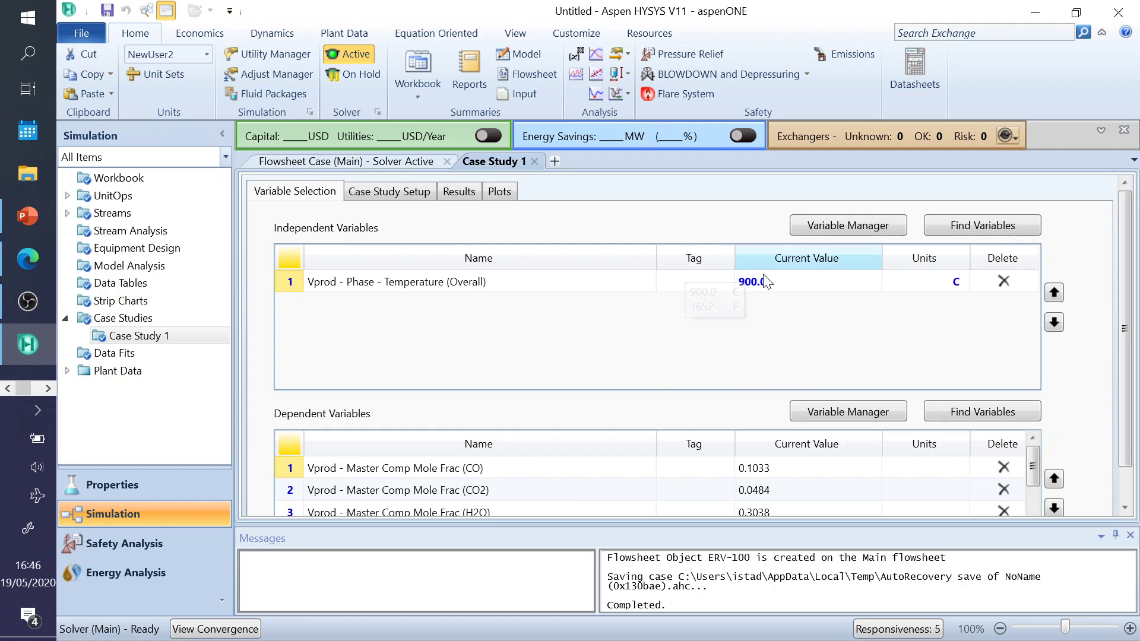
left_click(837, 229)
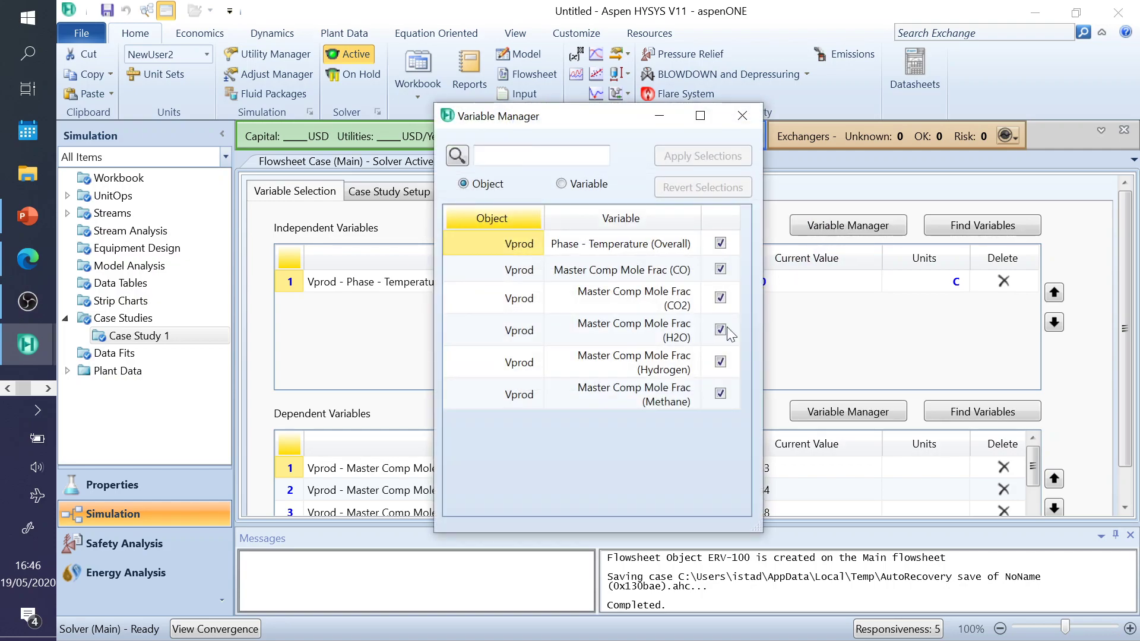
left_click(742, 116)
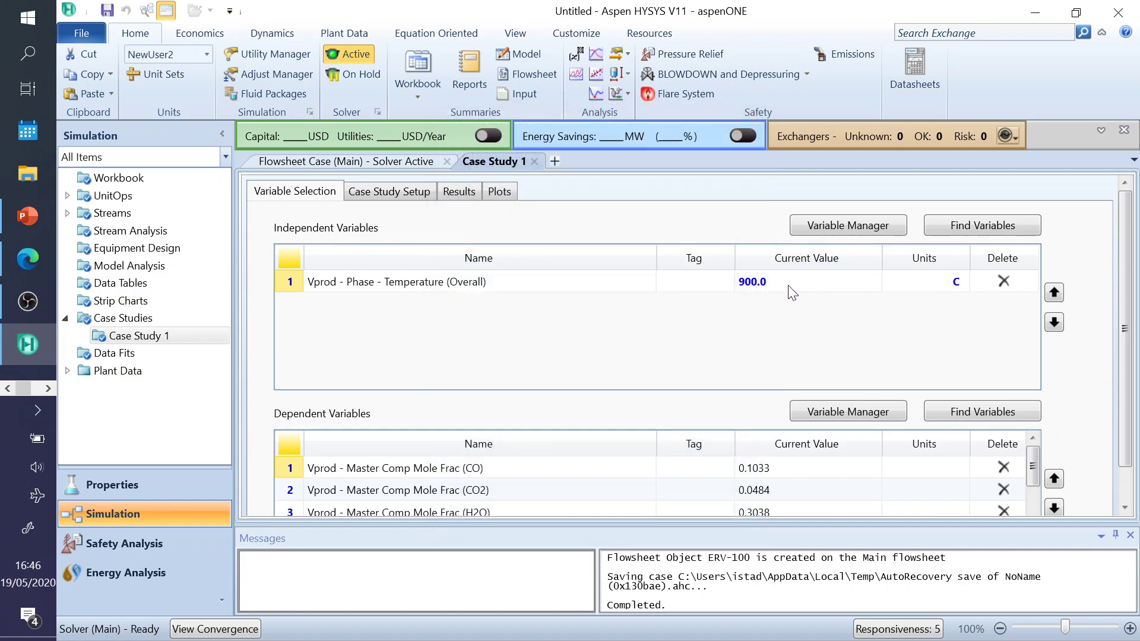
left_click(751, 281)
key("Return")
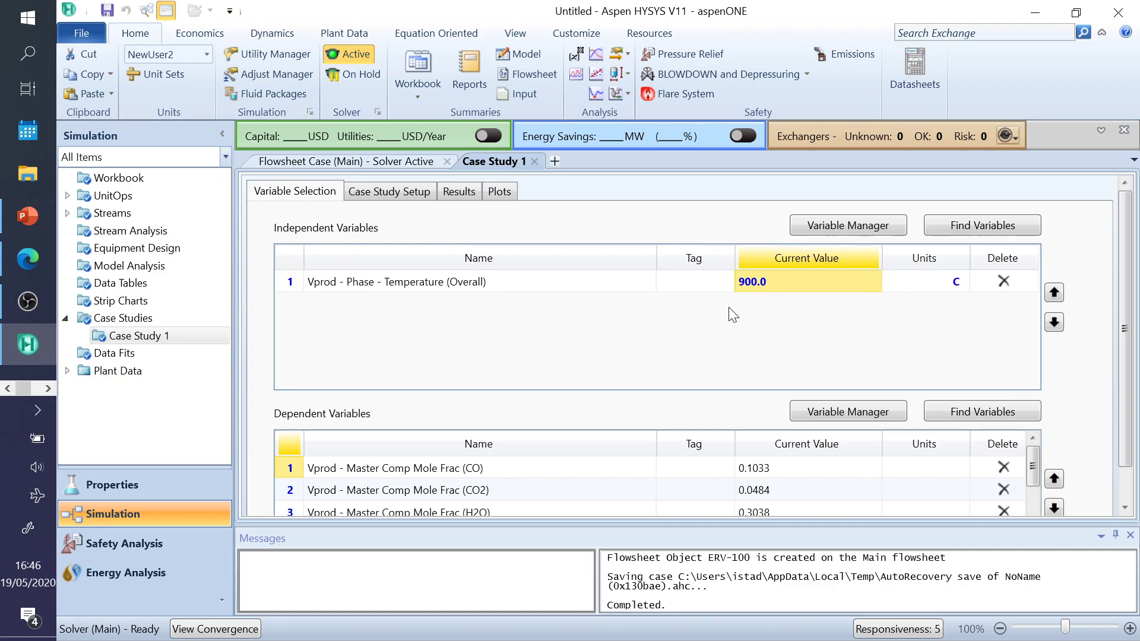
scroll(689, 434, "down", 2)
scroll(793, 454, "up", 2)
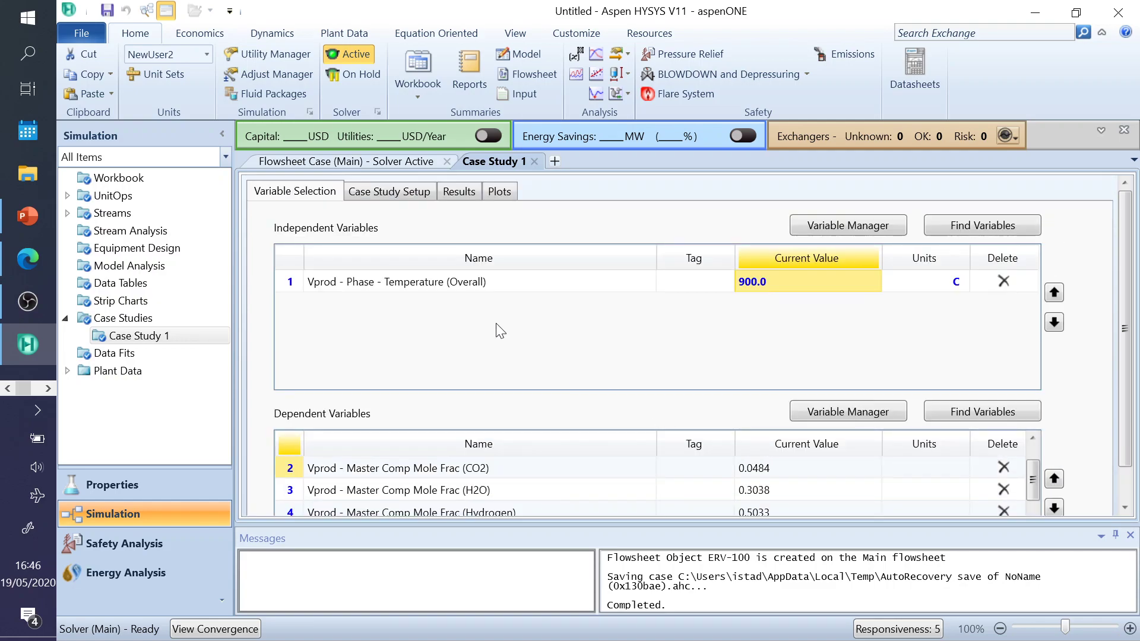
left_click(404, 190)
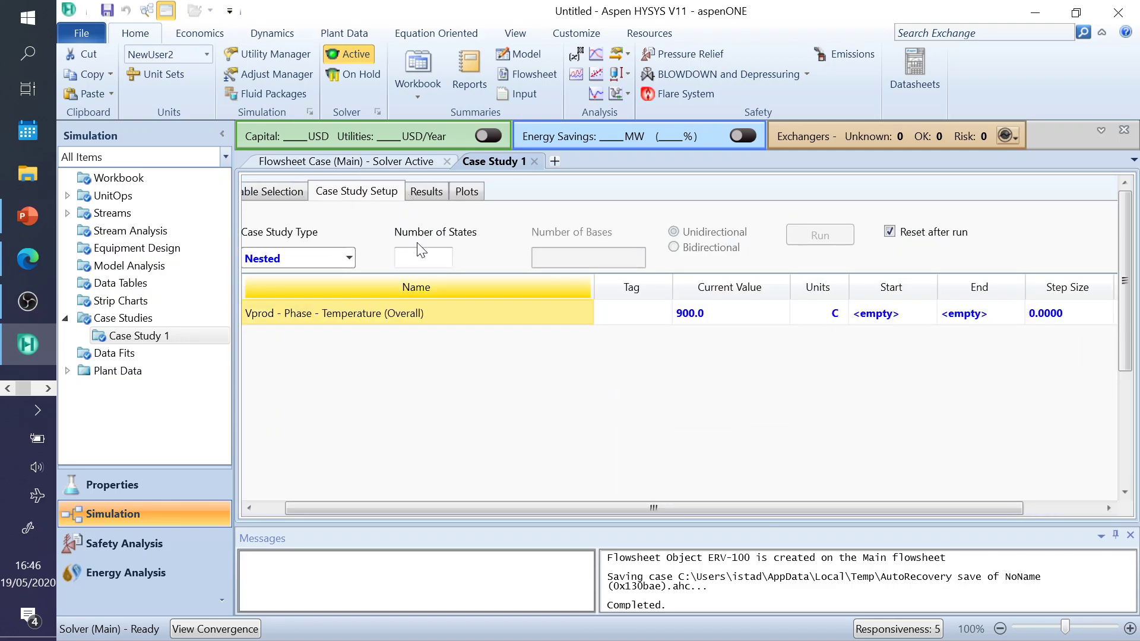
left_click(286, 189)
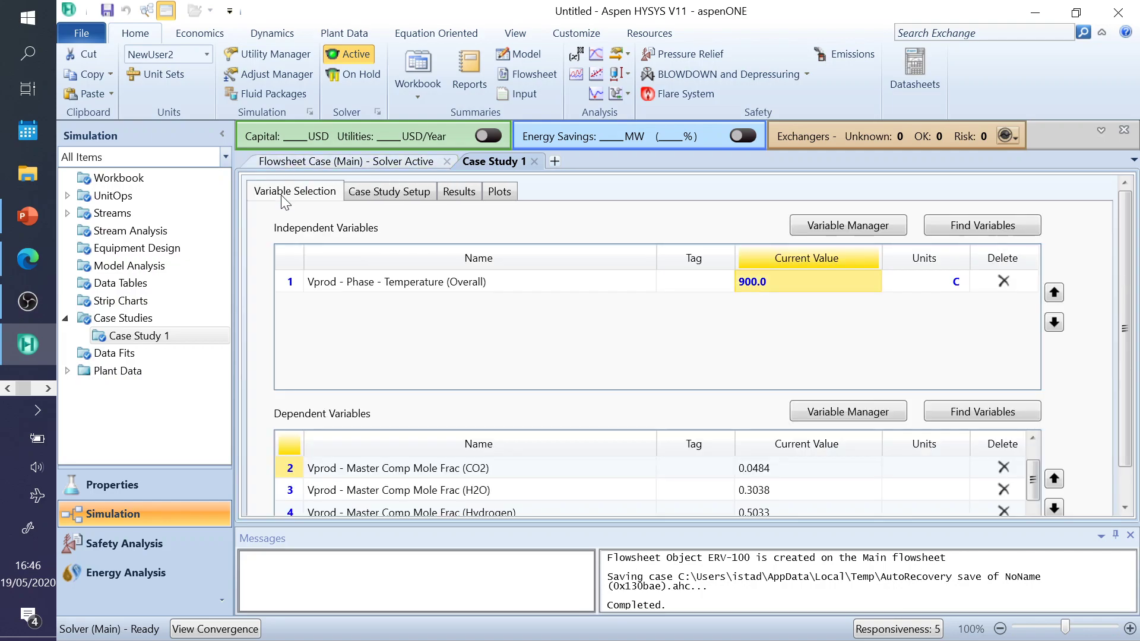
- Set the case study's Vprod temperature to start at 350 °C and end at 900 °C with a step size of 50 °C
left_click(377, 193)
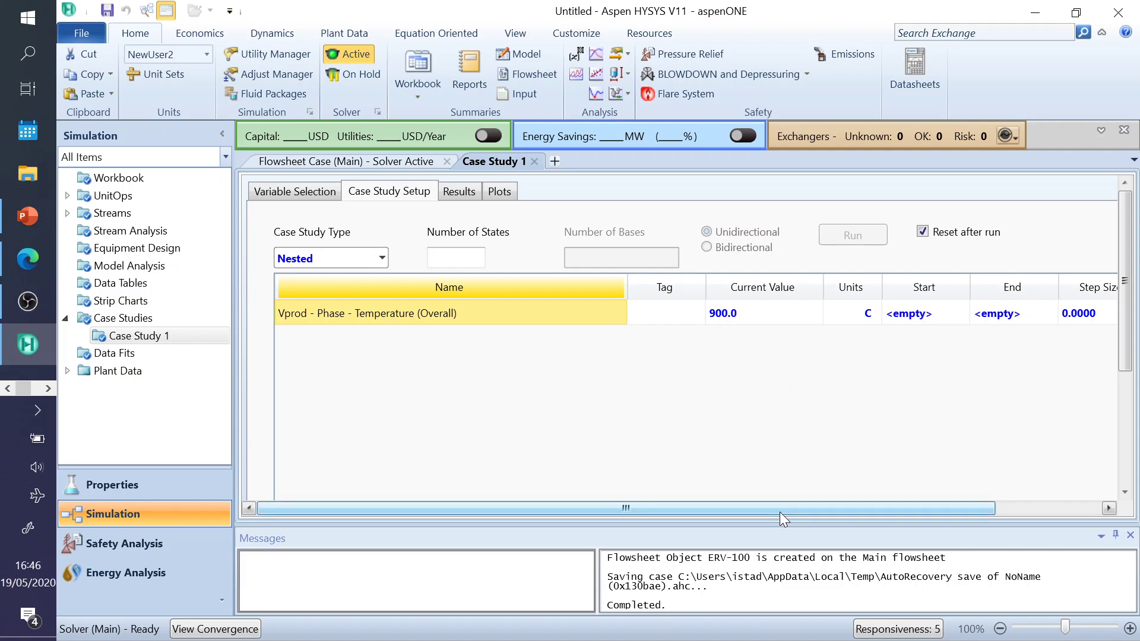
left_click_drag(779, 511, 890, 512)
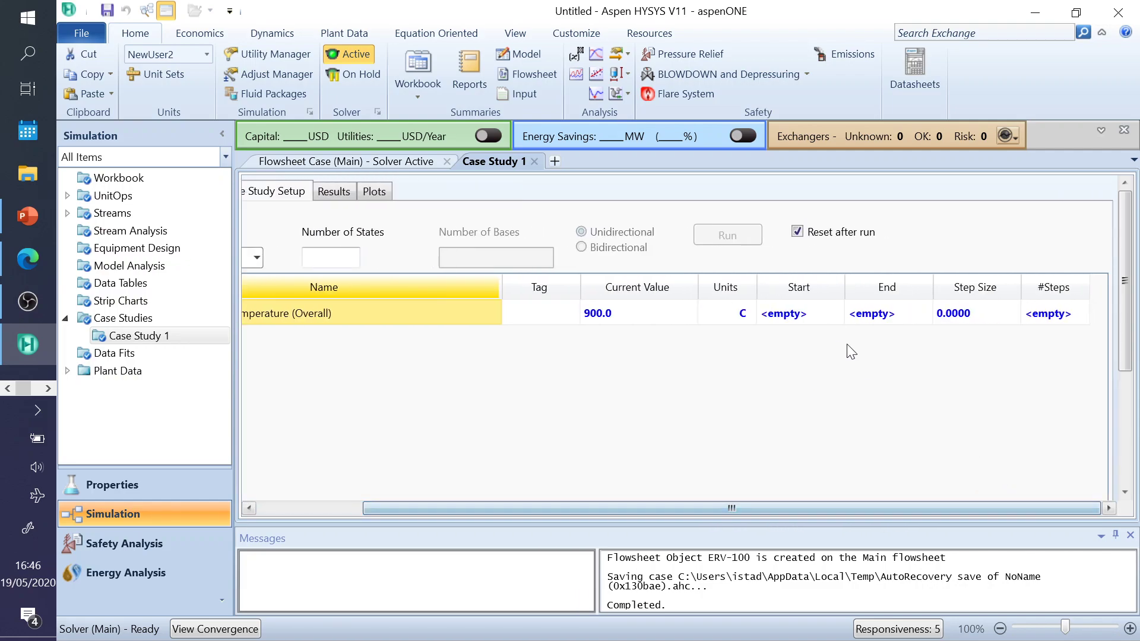
left_click(811, 316)
type("350")
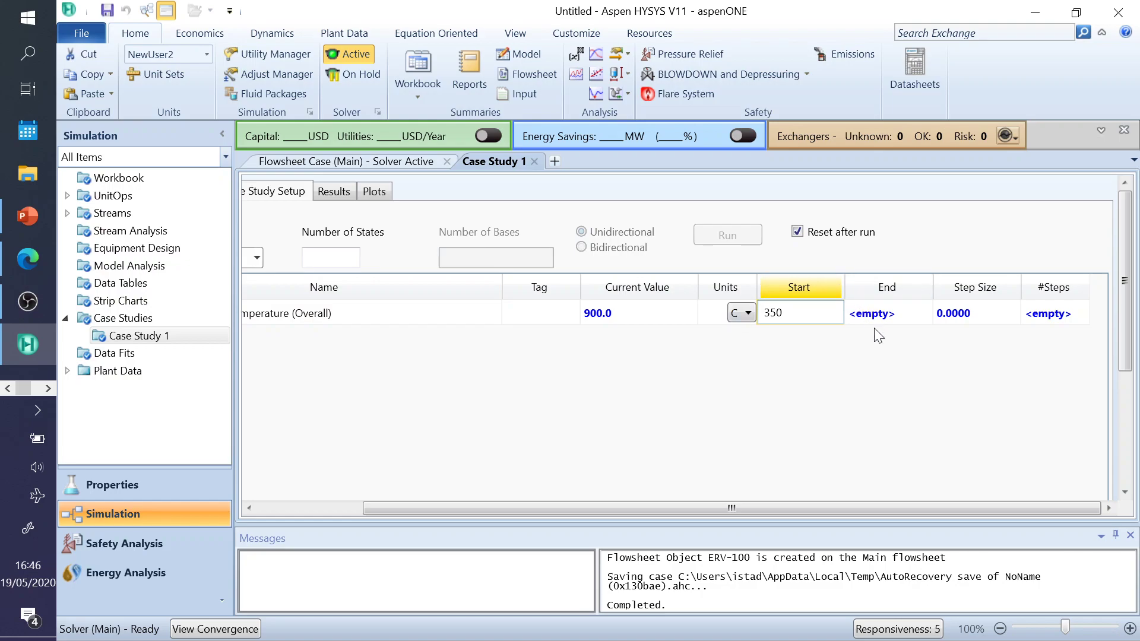
key("Return")
scroll(878, 337, "down", 2)
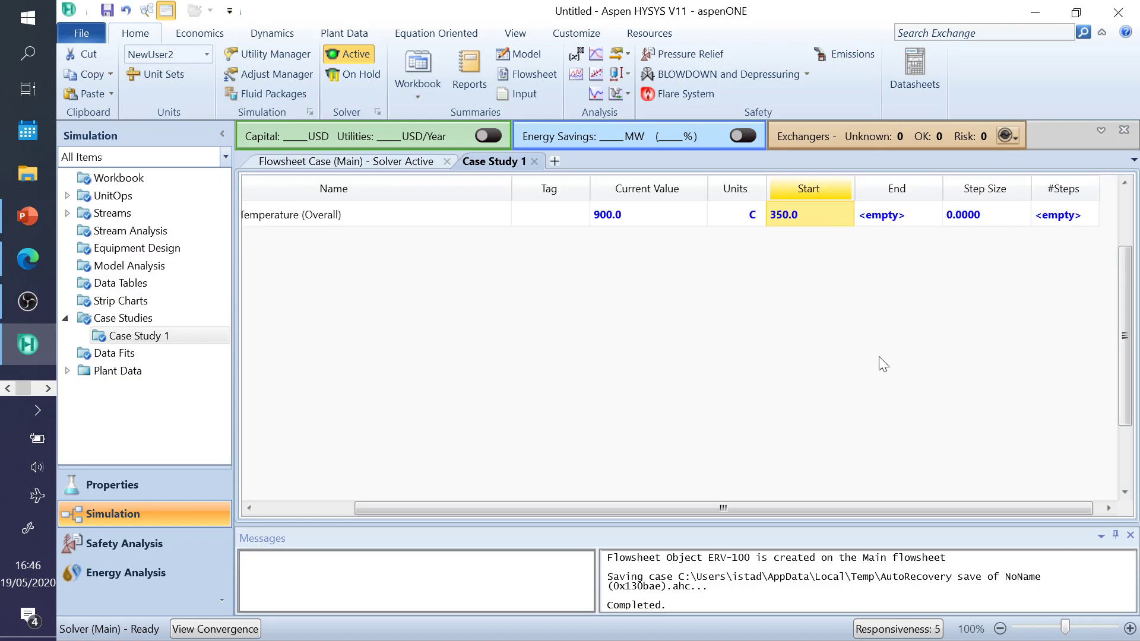
left_click(904, 216)
type("900")
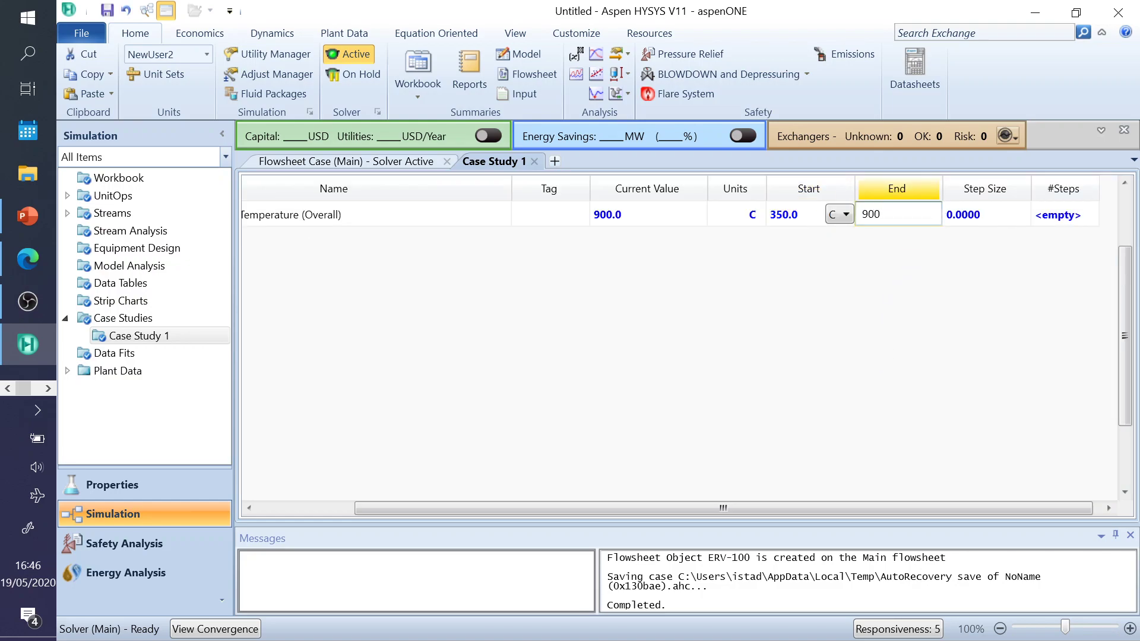
key("Return")
left_click(962, 219)
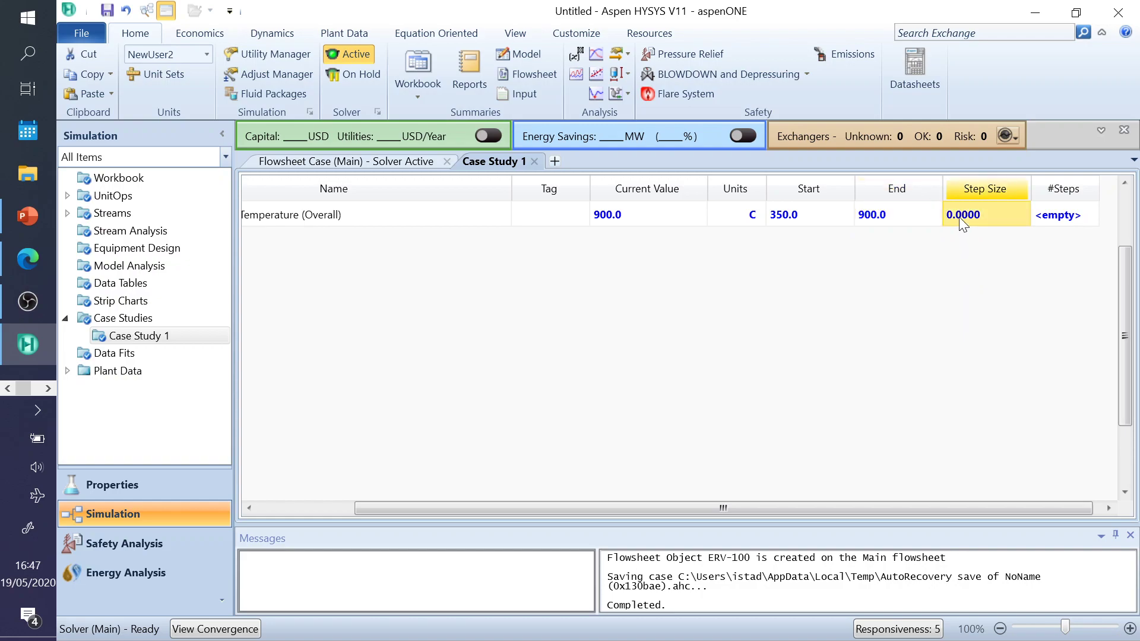
type("50")
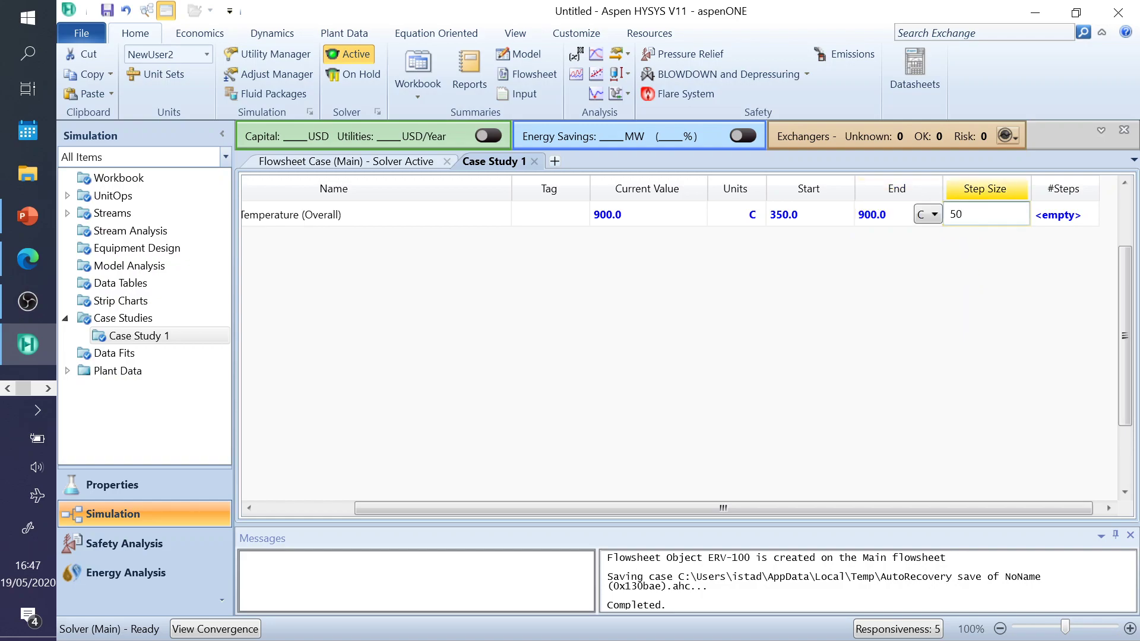
key("Return")
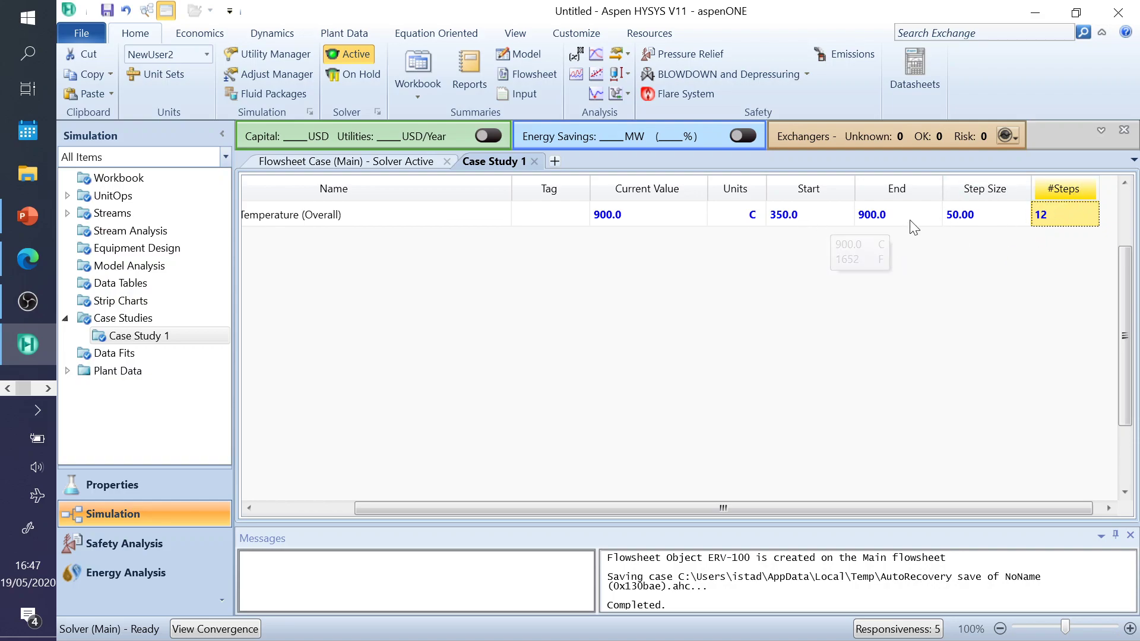
- Run the nested case study and open its results table
left_click_drag(679, 508, 555, 506)
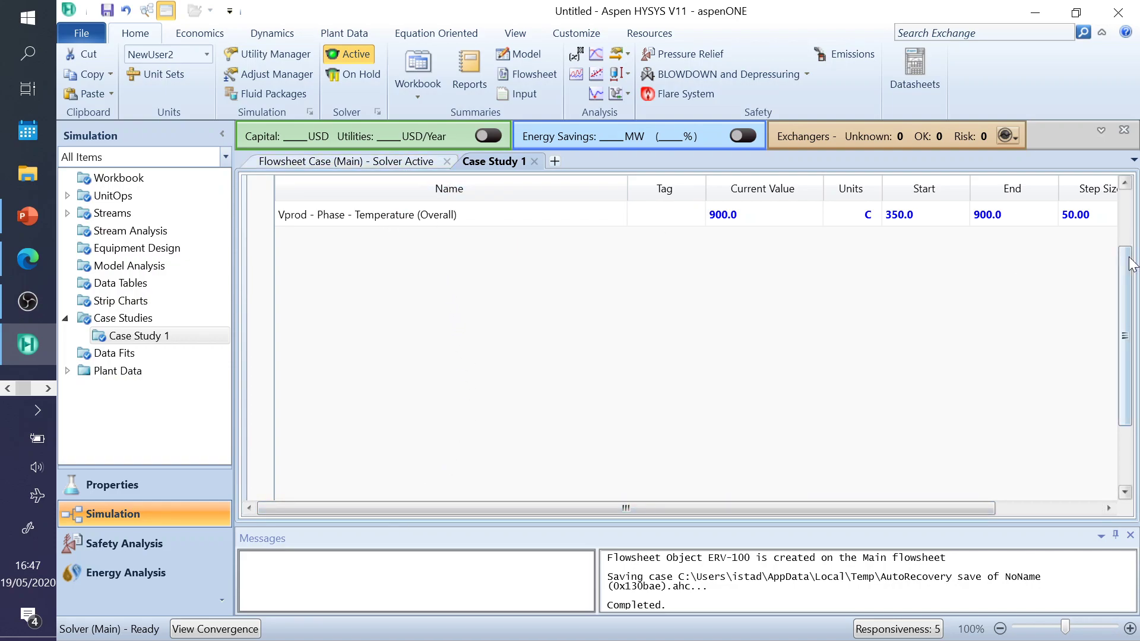
left_click_drag(1125, 267, 1125, 211)
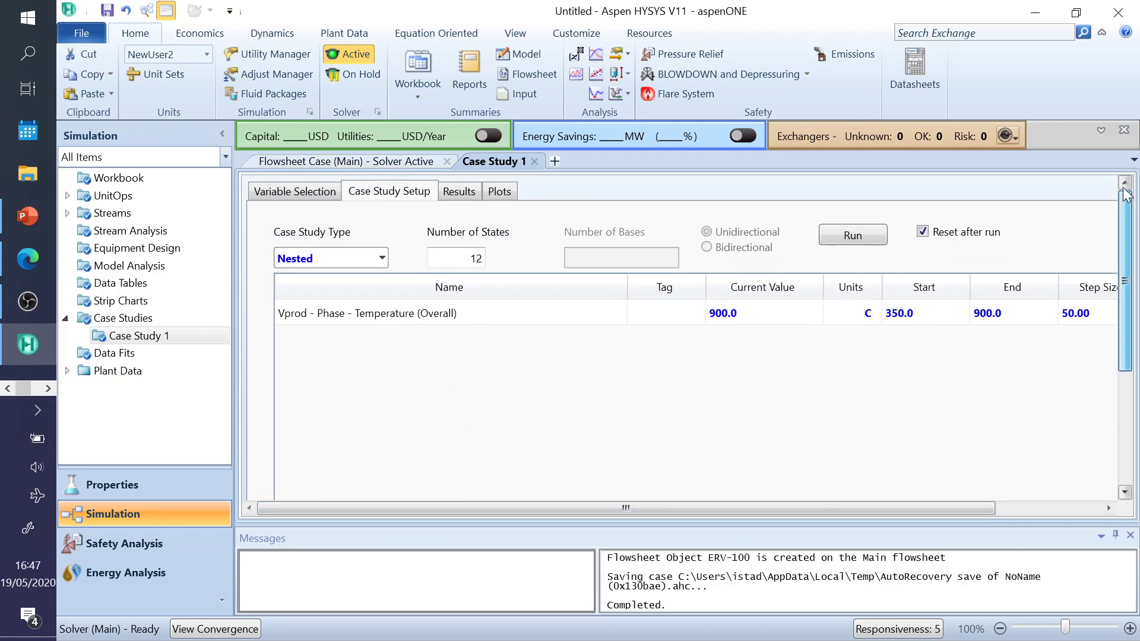
left_click(849, 241)
left_click(460, 191)
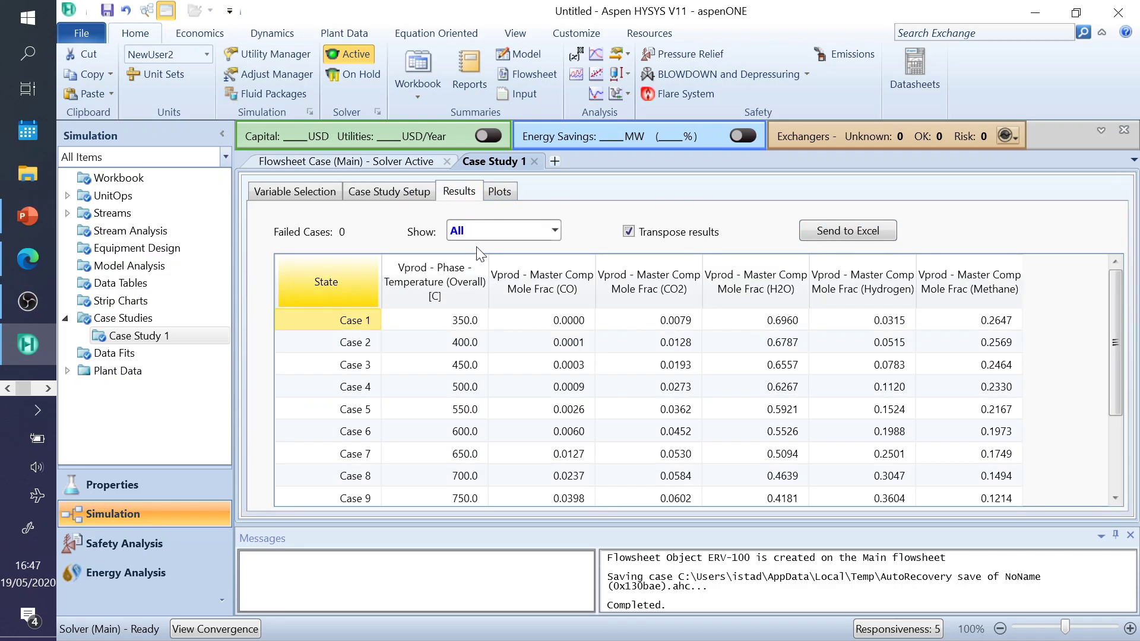
- Examine Vprod's component mole fractions across all temperature cases in the results table, and check which result filters are offered
scroll(517, 374, "down", 5)
scroll(541, 356, "up", 5)
scroll(609, 482, "down", 4)
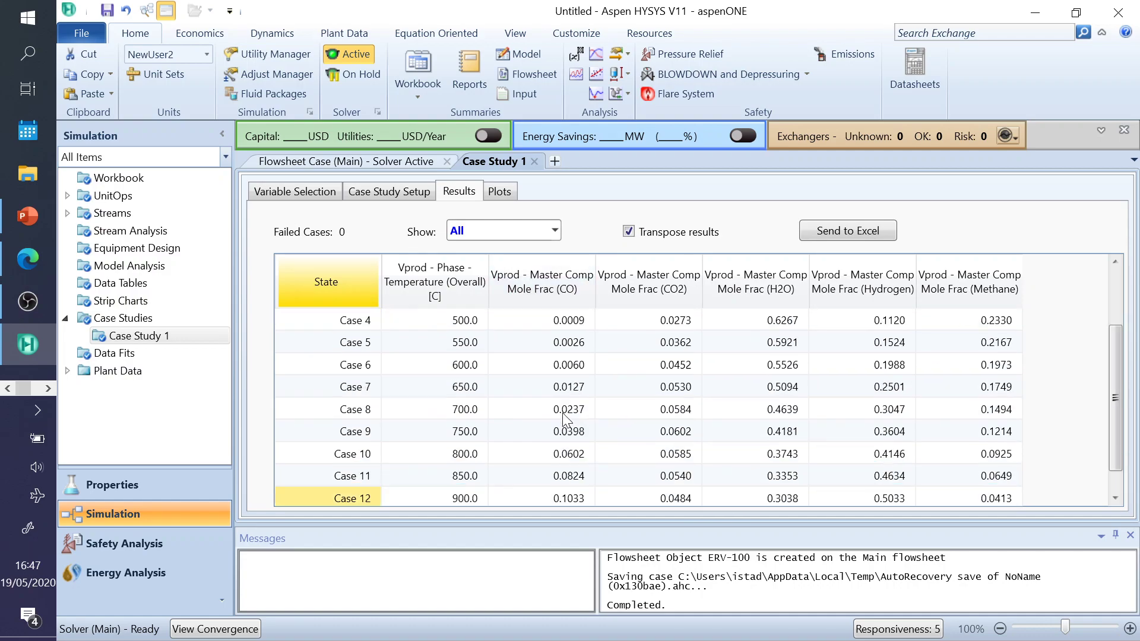
scroll(336, 329, "up", 4)
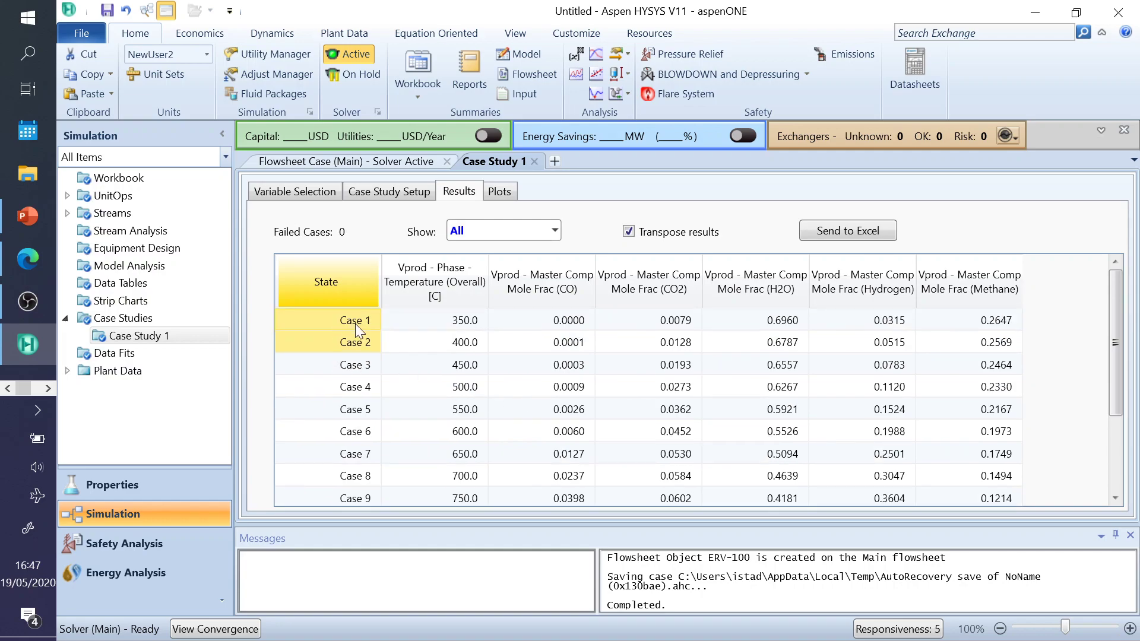
scroll(466, 427, "down", 3)
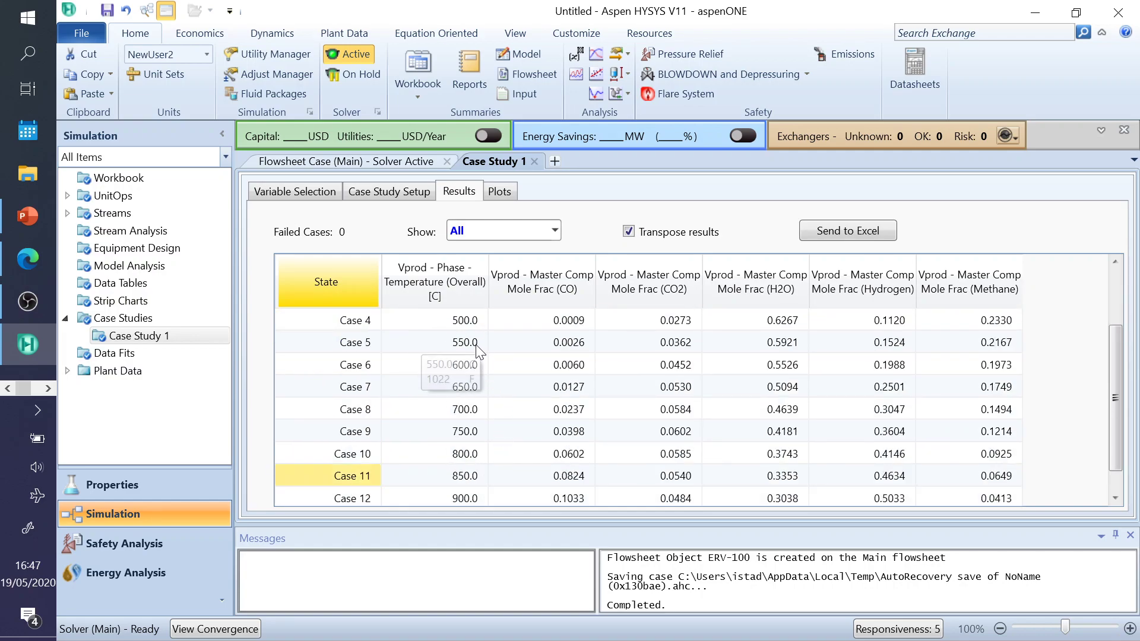
left_click(553, 232)
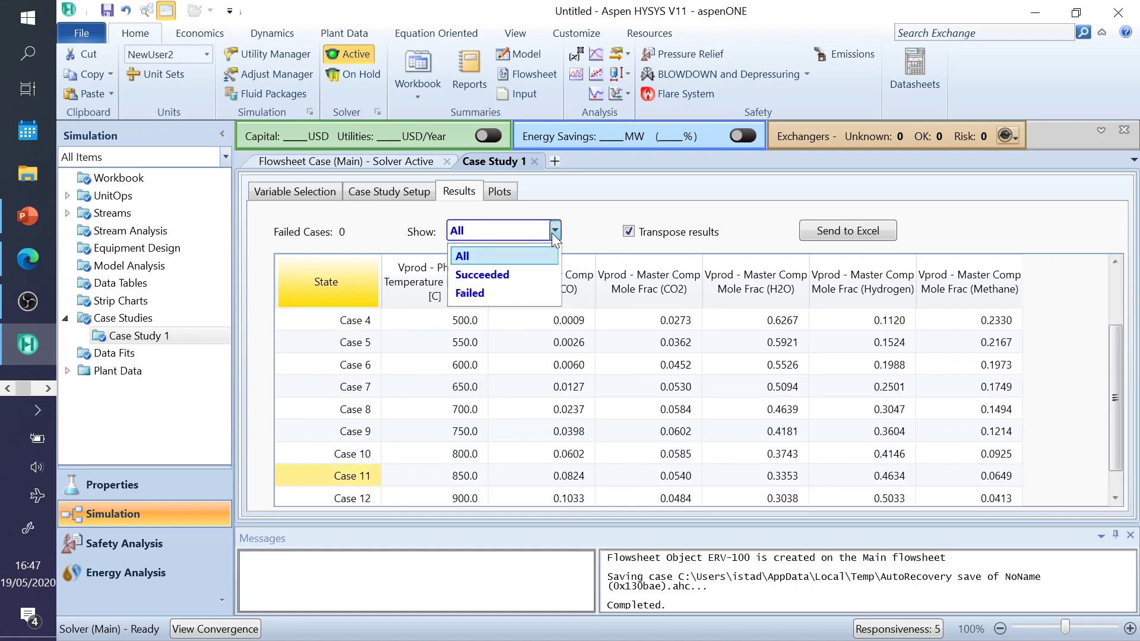
left_click(628, 193)
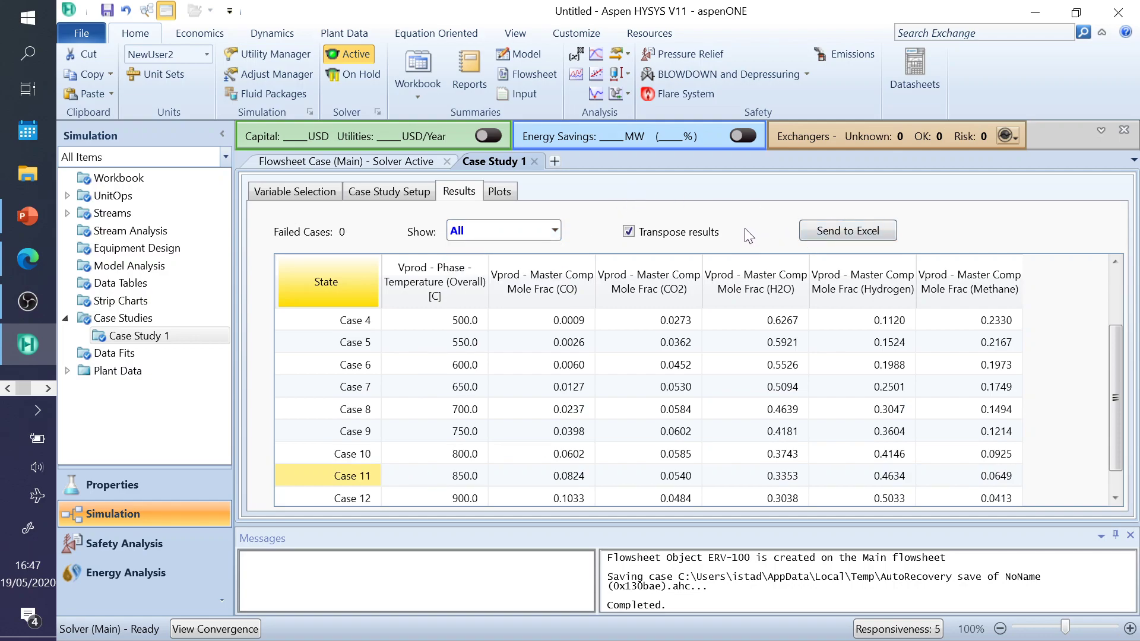
left_click(829, 229)
scroll(451, 363, "up", 1)
- View the case study plots of Vprod's CO, CO2, H2O and Hydrogen mole fractions against temperature, one after another
left_click(499, 191)
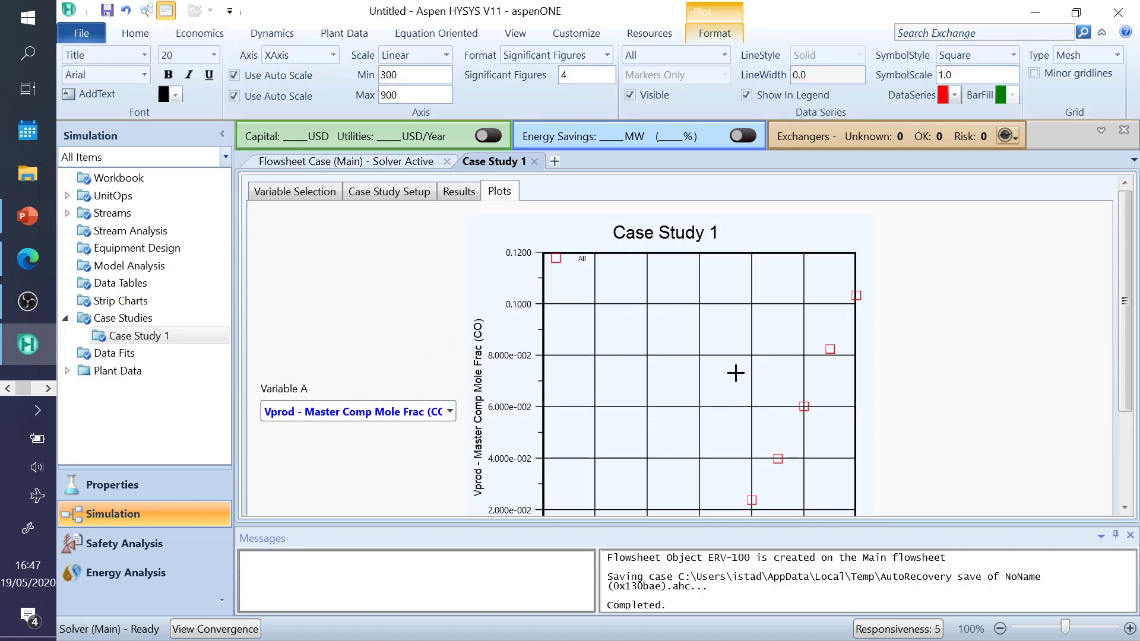
left_click_drag(1126, 359, 1126, 477)
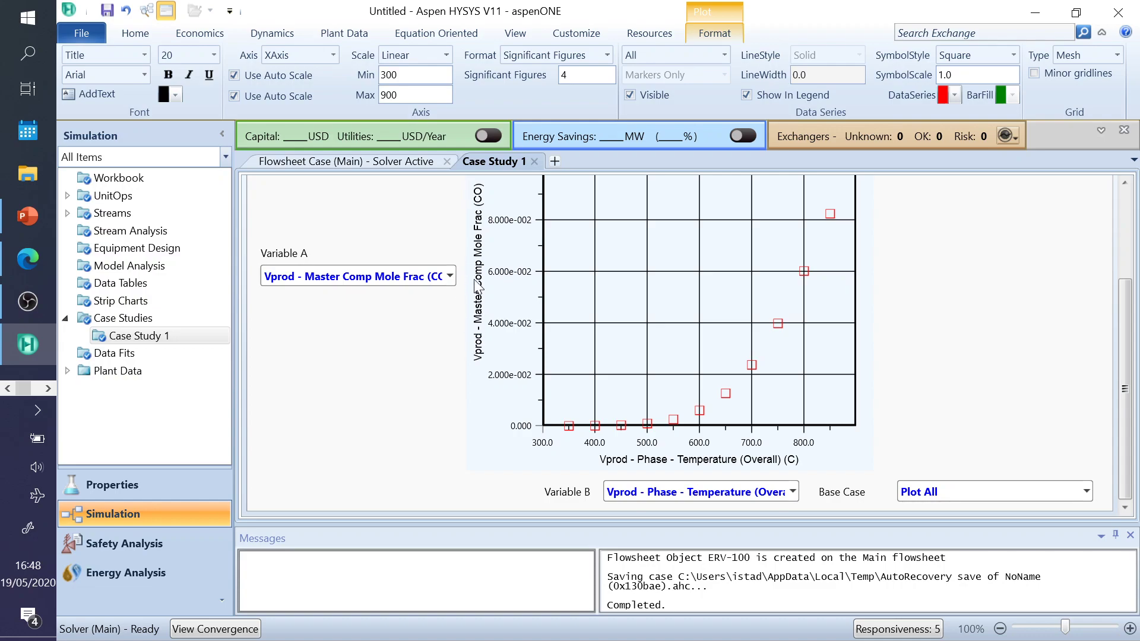
left_click(450, 276)
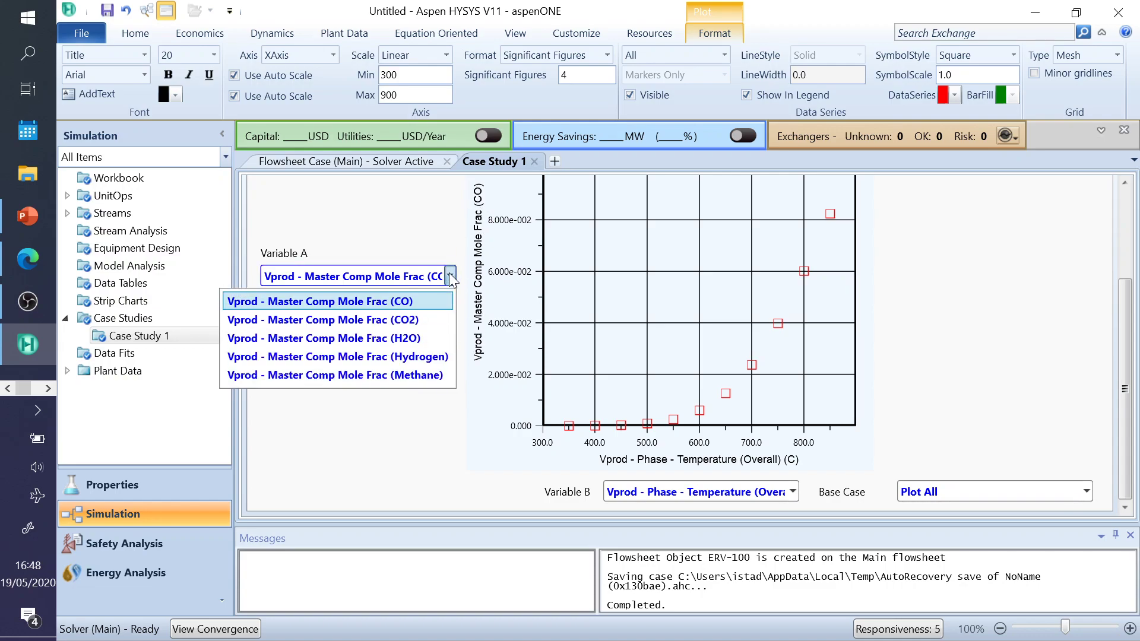
left_click(428, 319)
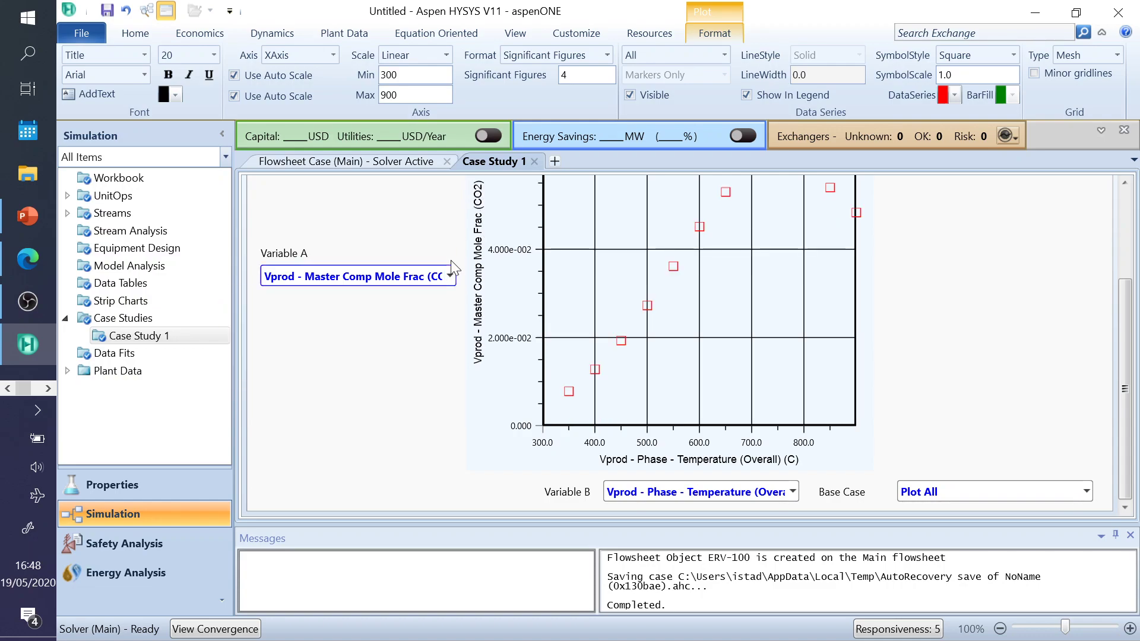
left_click(450, 276)
left_click(434, 339)
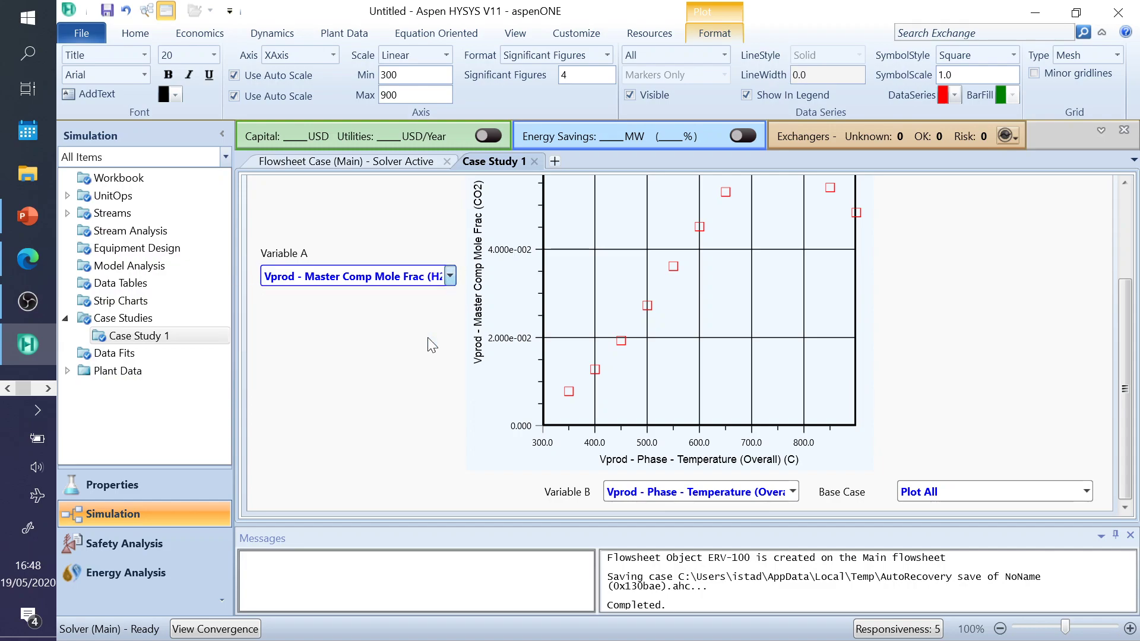
left_click(449, 277)
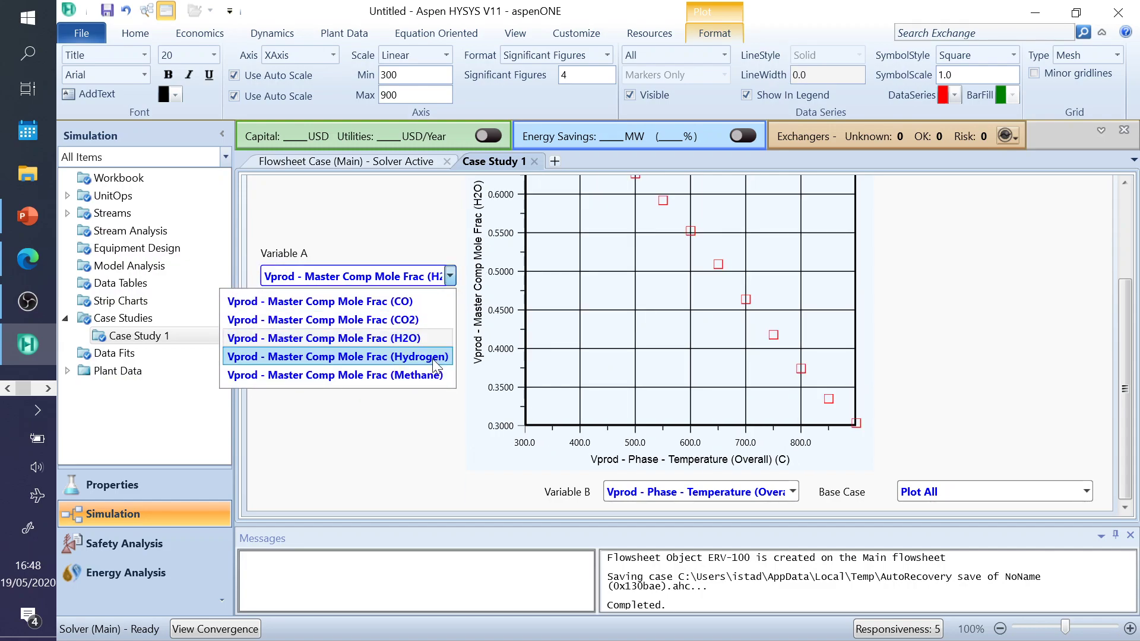
left_click(432, 359)
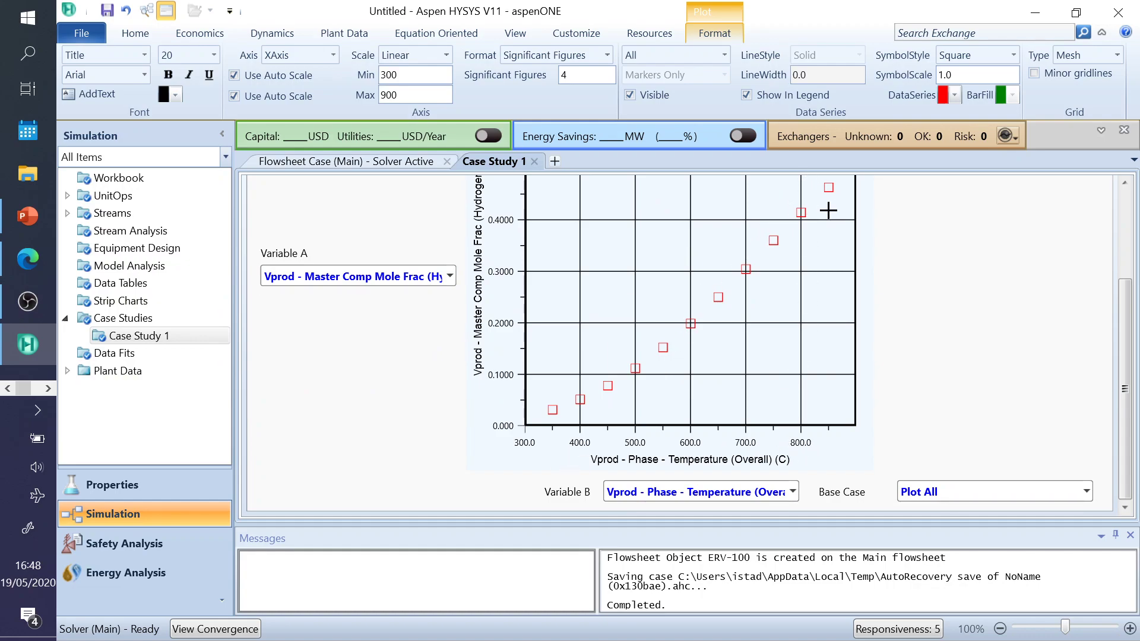
- Check the Base Case and Variable B choices for the Hydrogen mole fraction plot, keeping Plot All
left_click(1015, 496)
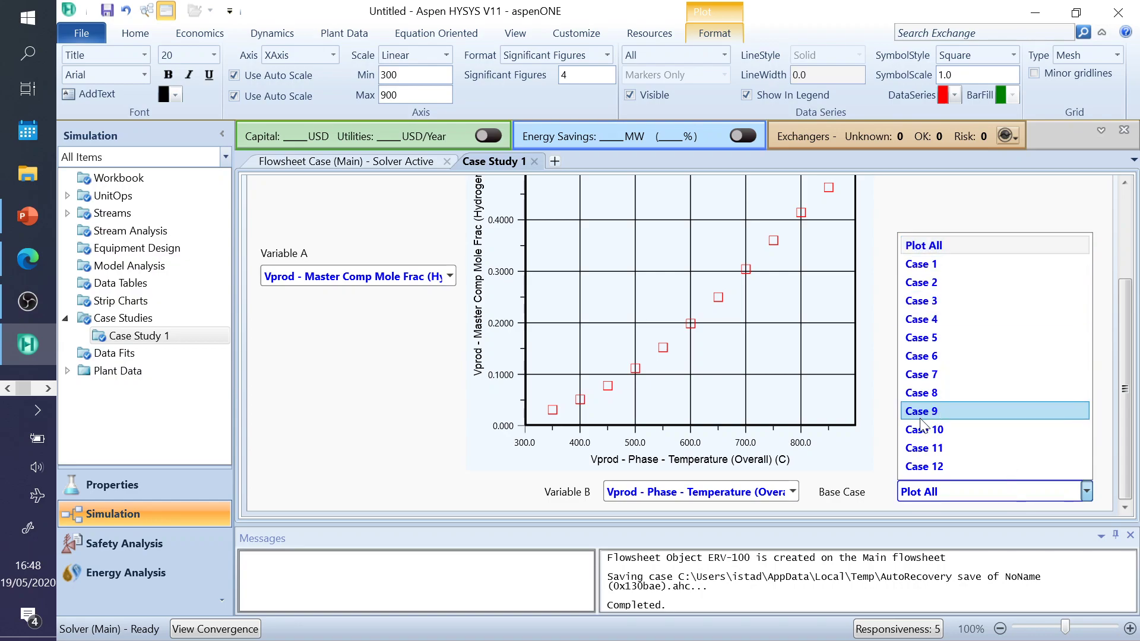
left_click(870, 460)
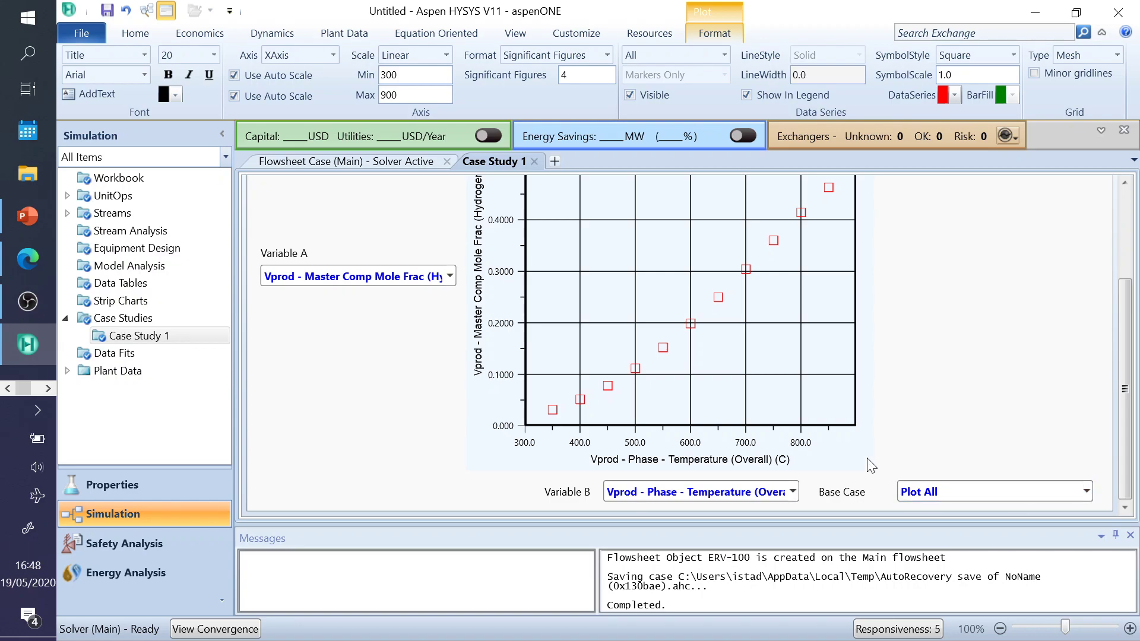
left_click(708, 494)
left_click(708, 493)
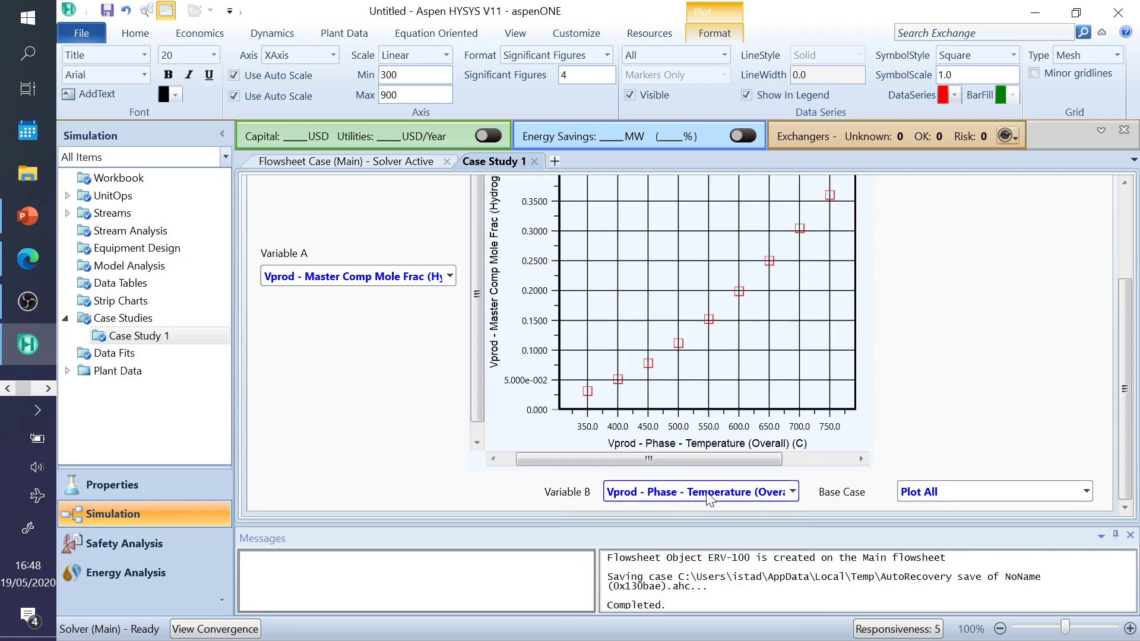
scroll(910, 351, "up", 3)
- Export the case study results as the CSV file "Case Study 1 SRM" in the Update Presentasi Kuliah 2020 folder
left_click(459, 192)
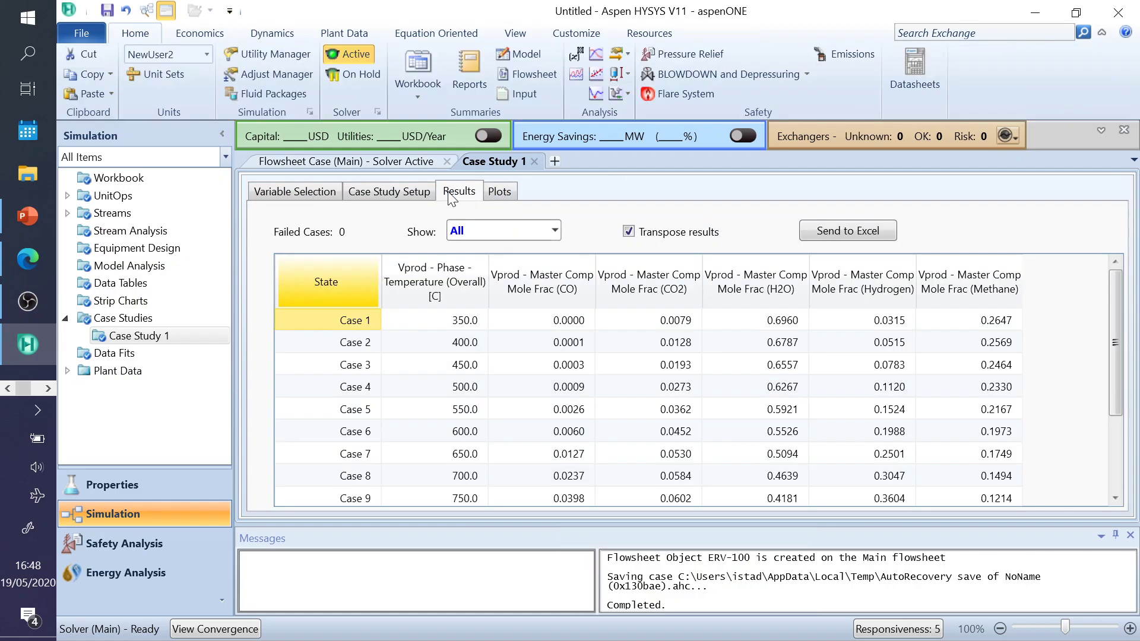
left_click(849, 231)
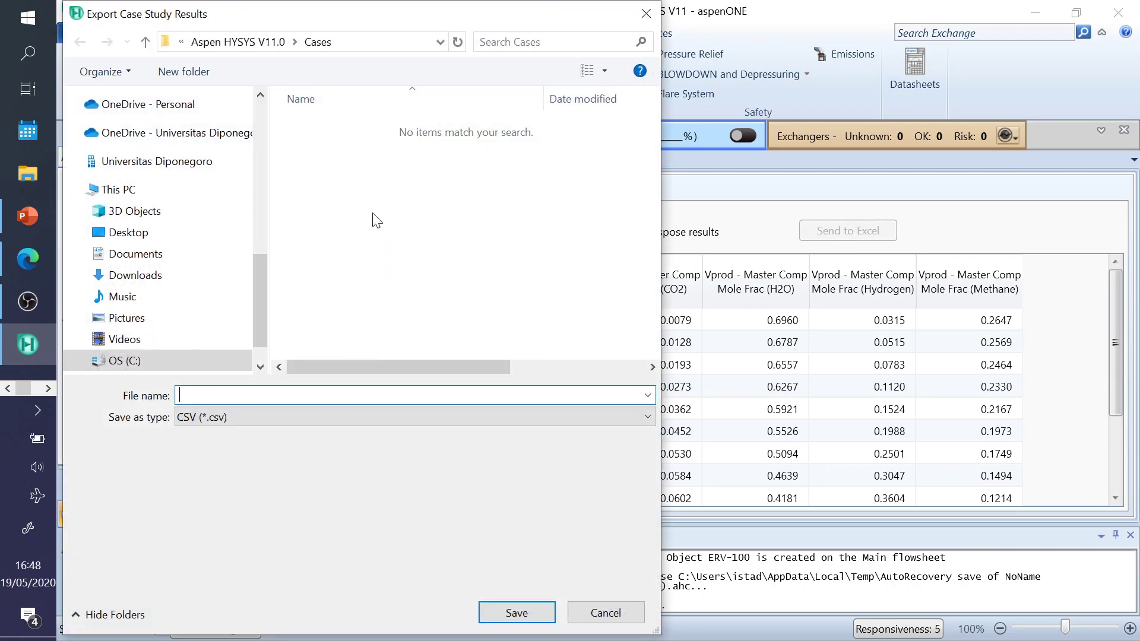
left_click(257, 144)
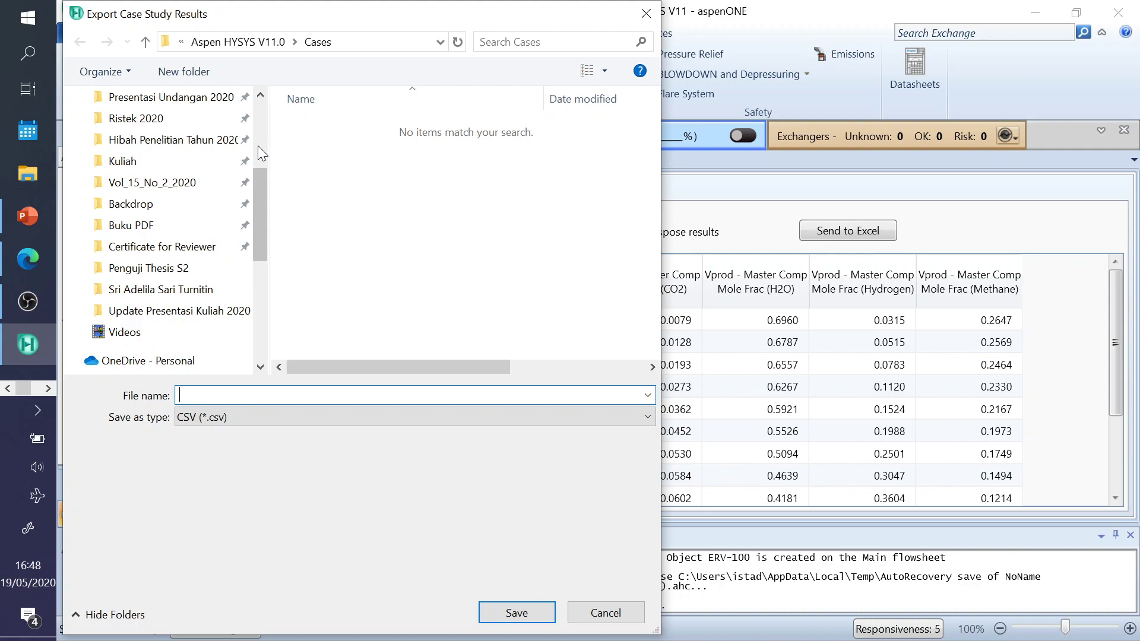
left_click(198, 311)
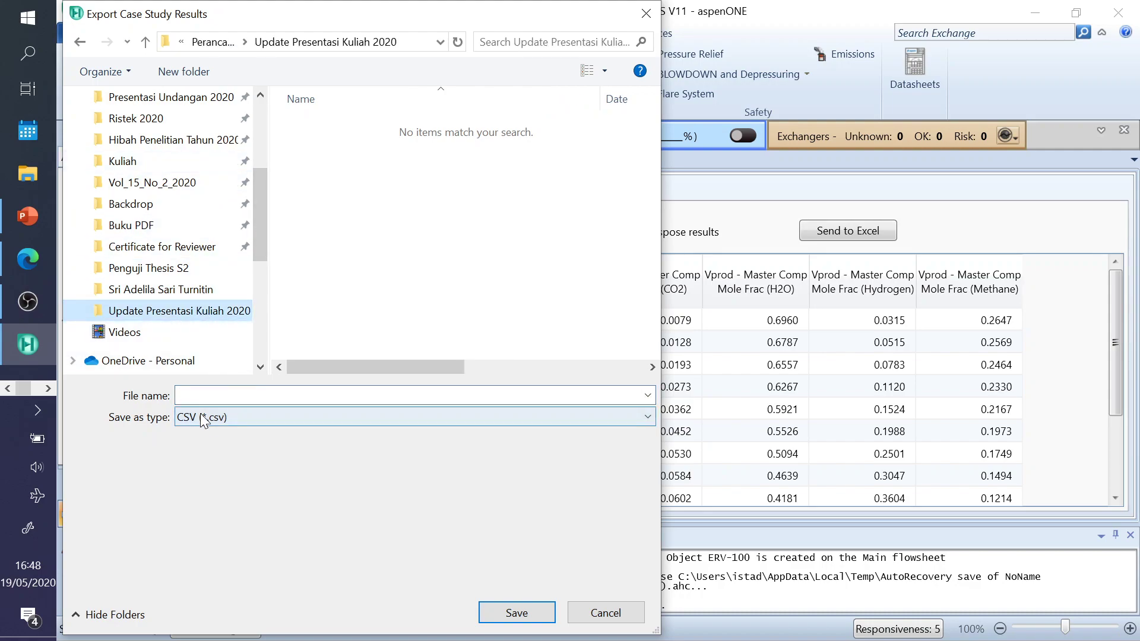
type("Case Study 1 SRM")
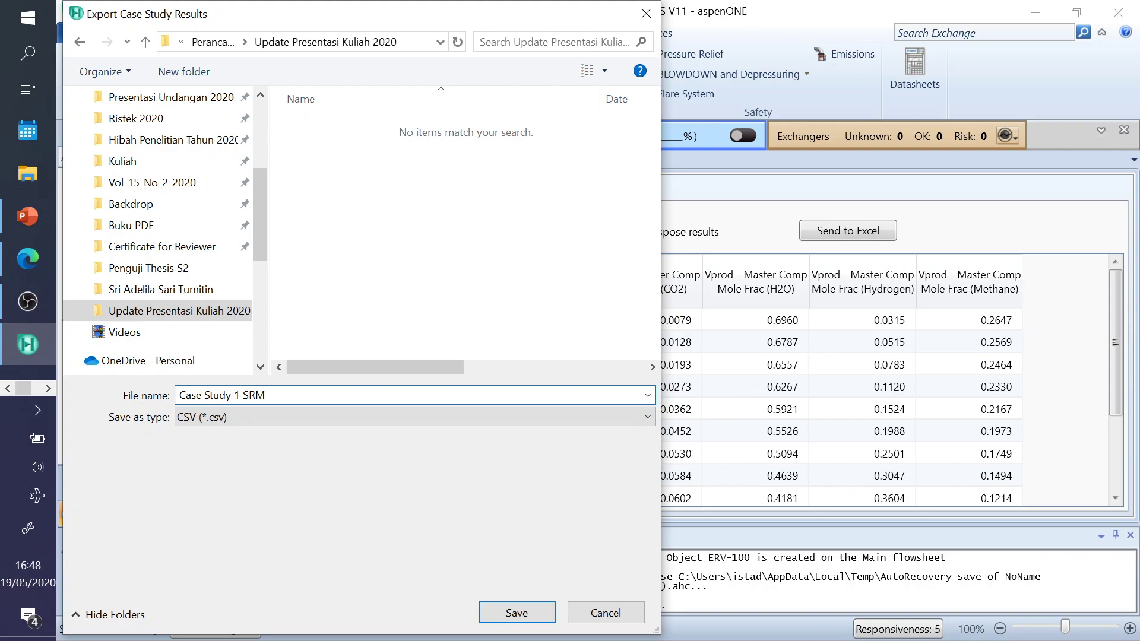
key("Return")
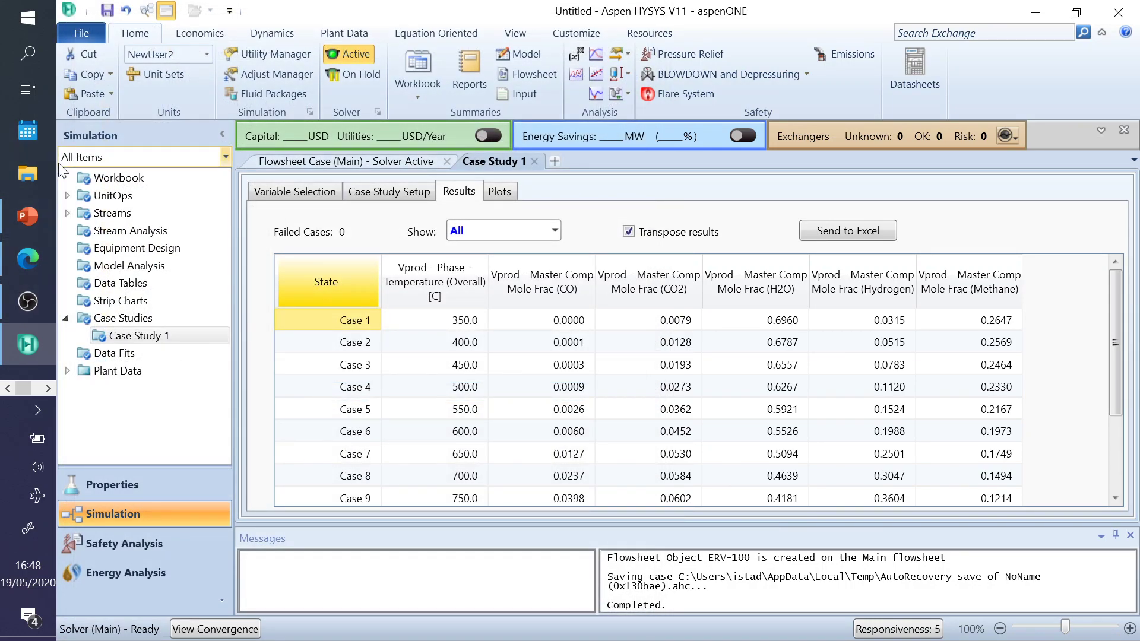
- Switch to File Explorer and open the exported Case Study 1 SRM.csv from the Update Presentasi Kuliah 2020 folder in Excel
left_click(27, 176)
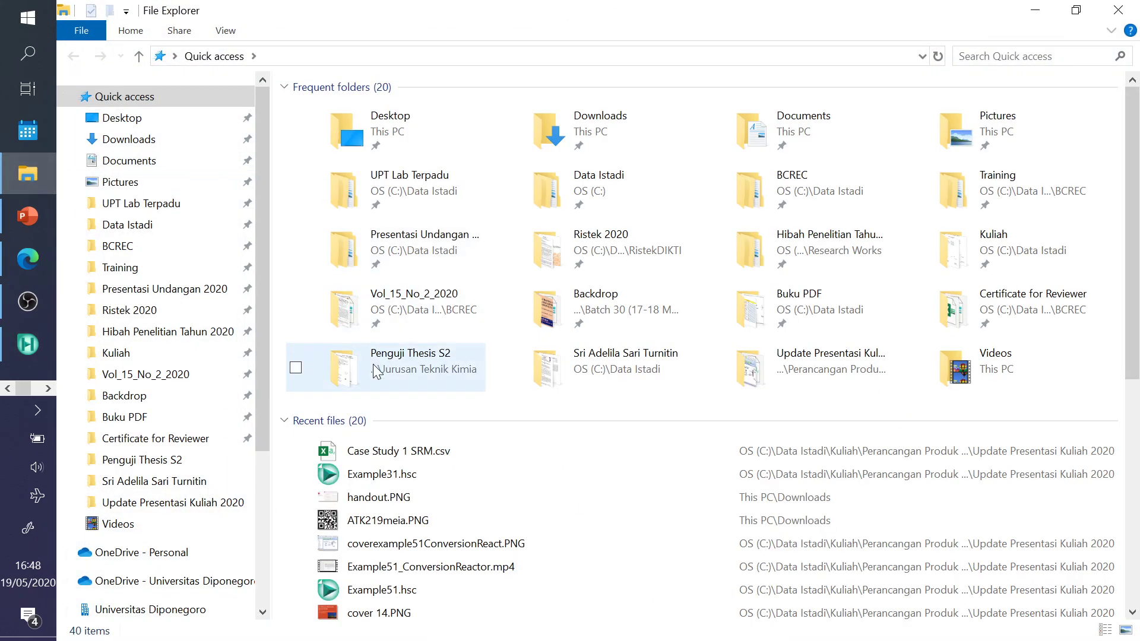
left_click(229, 503)
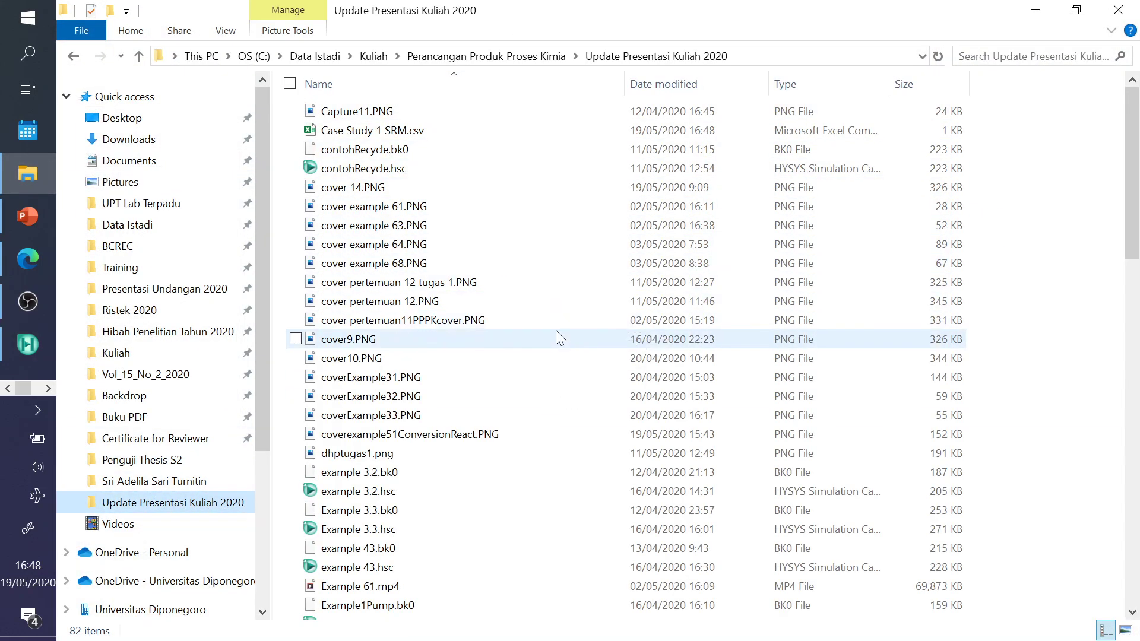
scroll(557, 332, "down", 12)
scroll(564, 356, "down", 6)
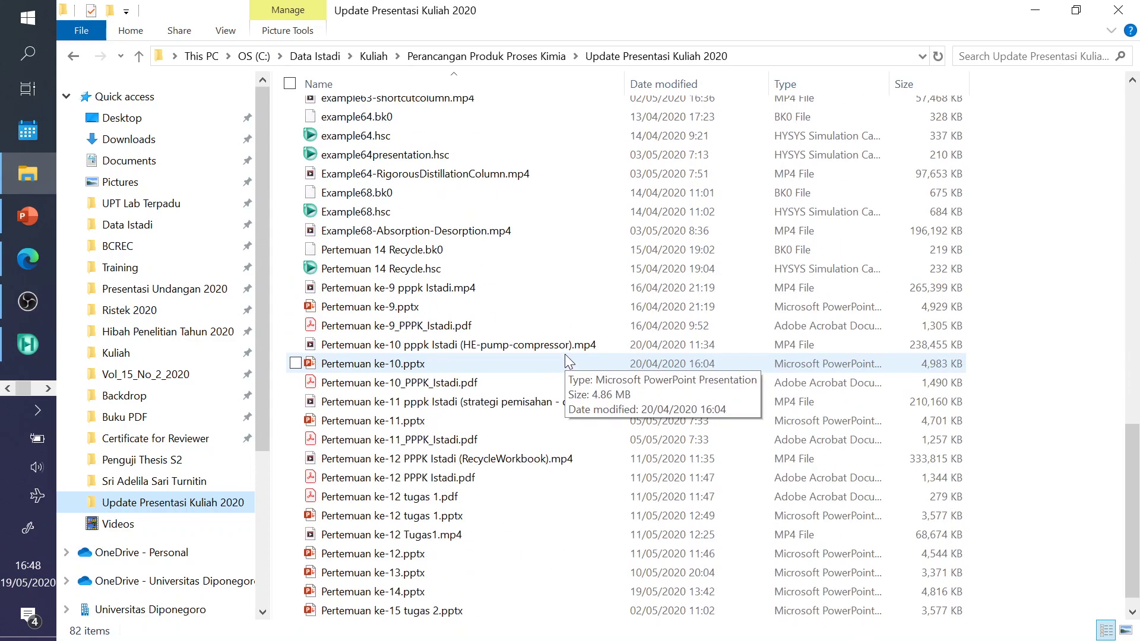
scroll(574, 340, "up", 8)
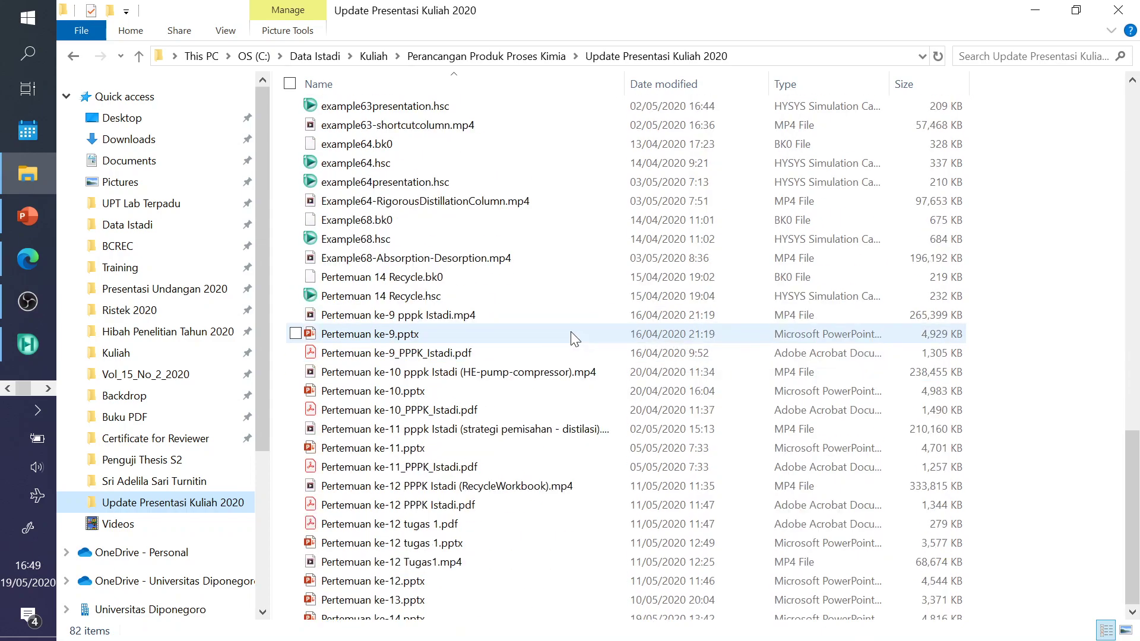
scroll(574, 340, "up", 5)
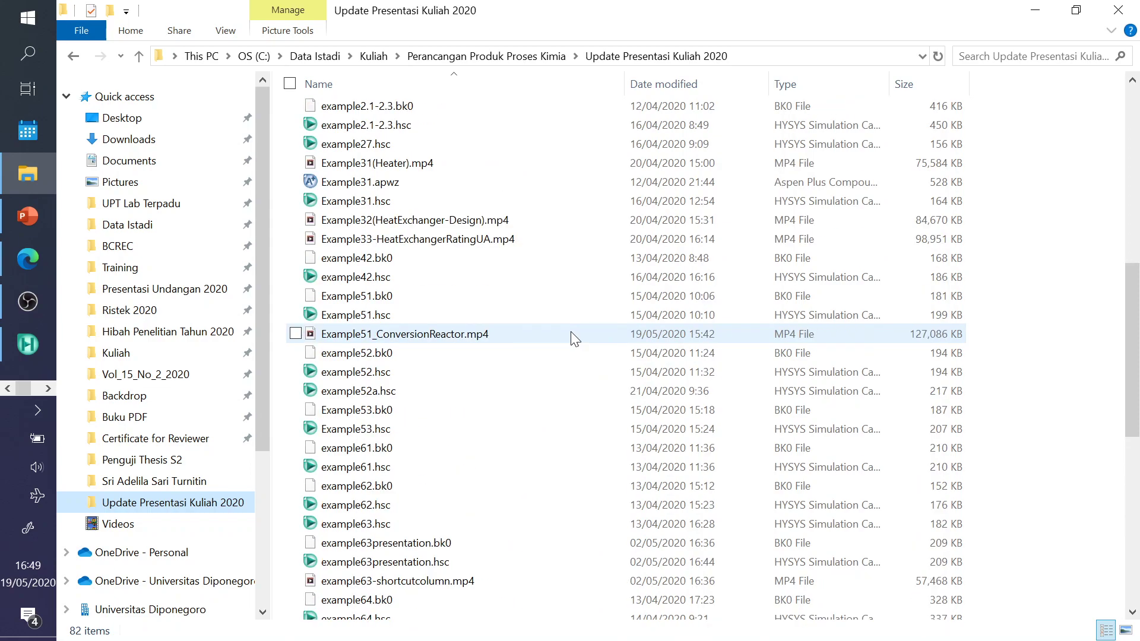
scroll(574, 340, "up", 3)
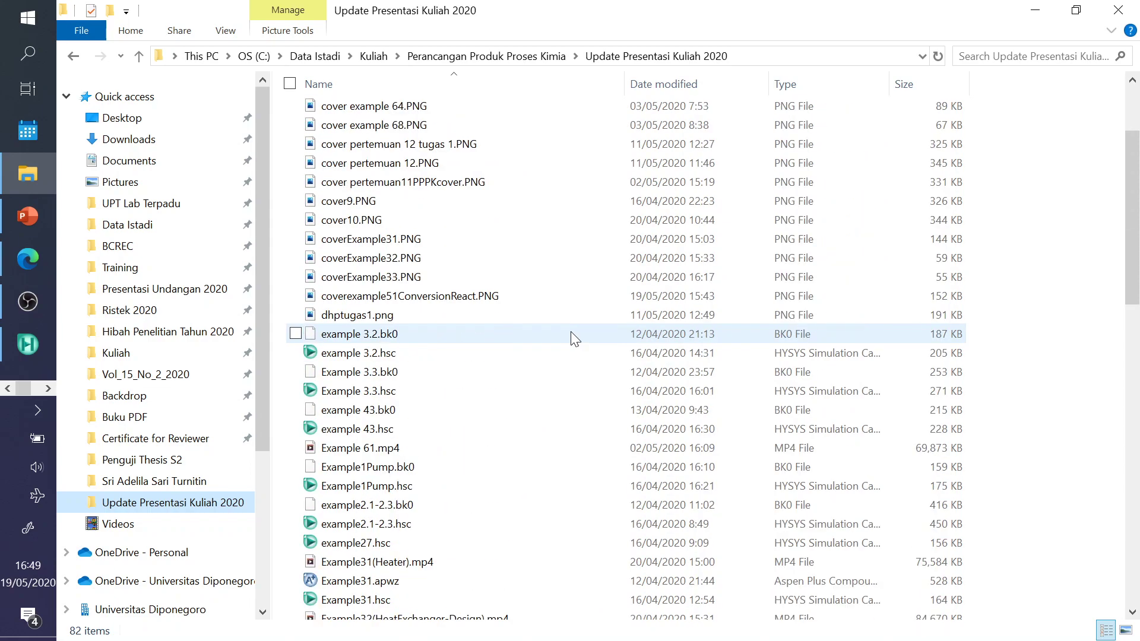
scroll(571, 333, "up", 3)
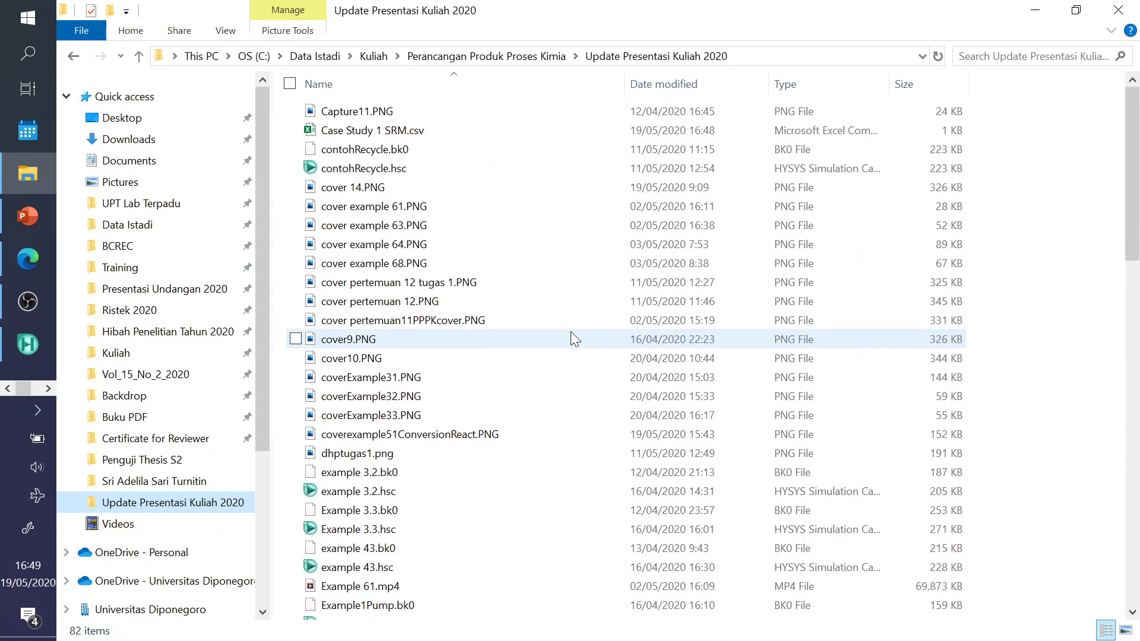
left_click(382, 129)
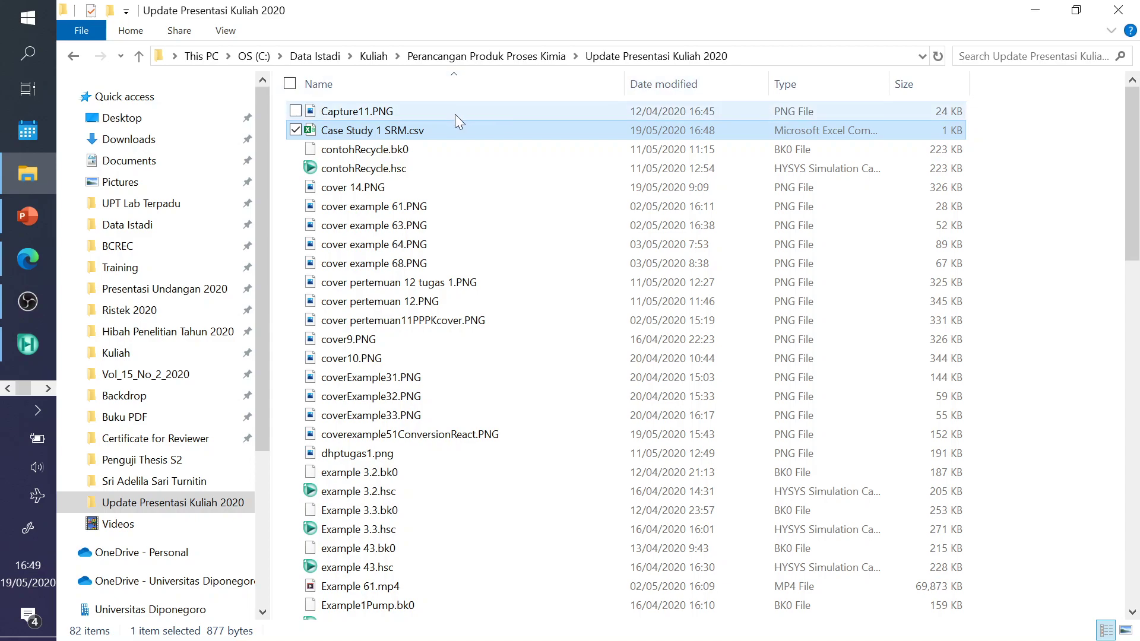
right_click(408, 130)
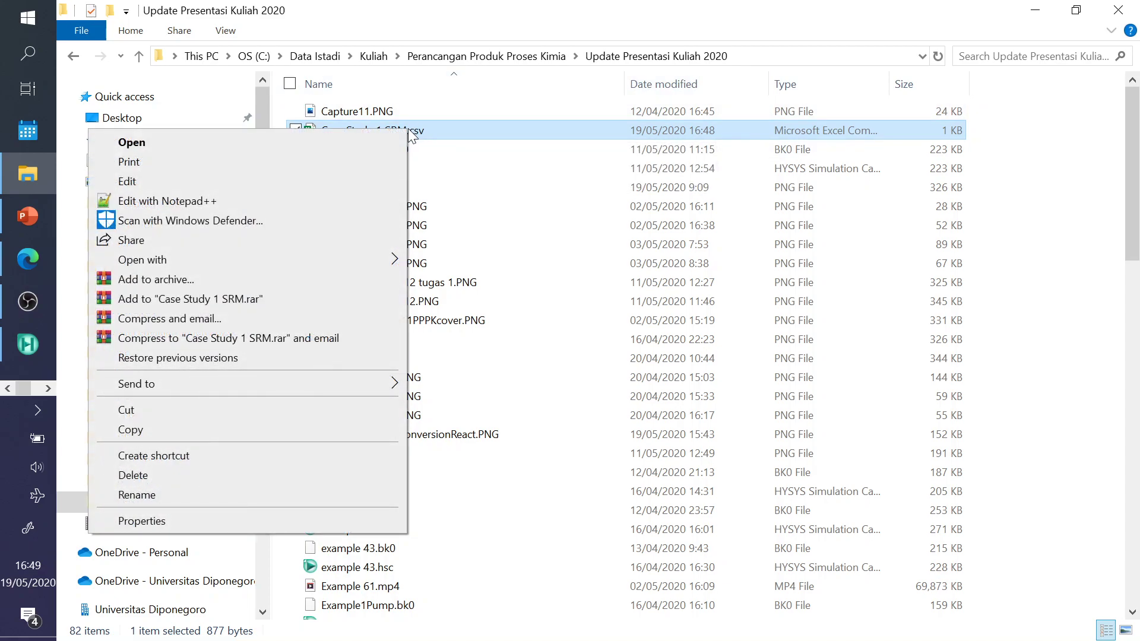
left_click(573, 159)
double_click(433, 127)
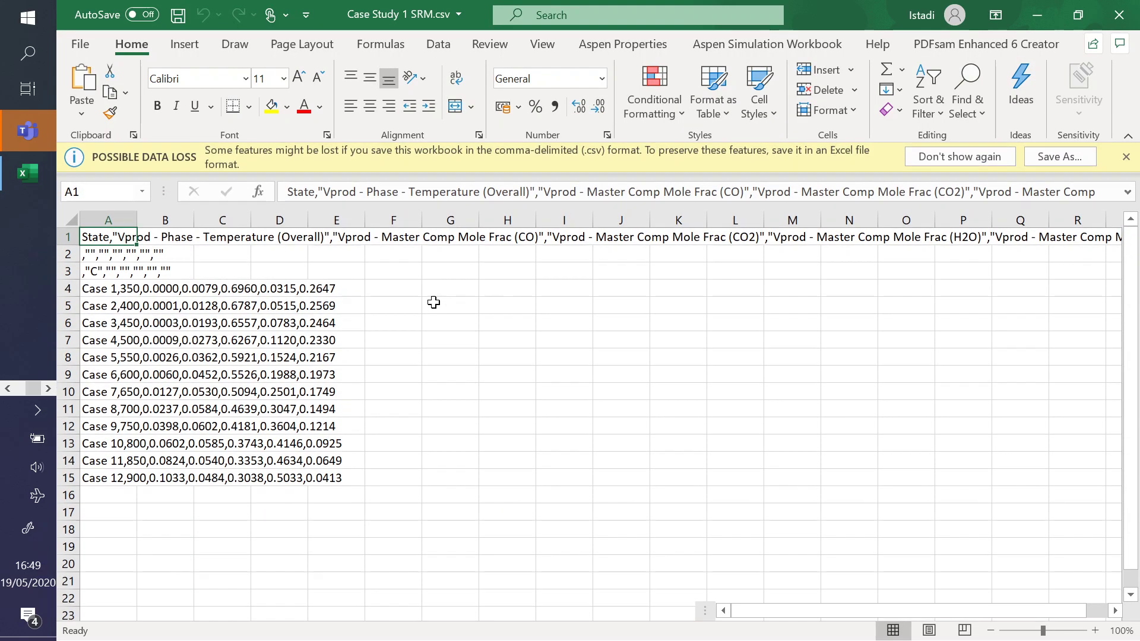
- Dismiss the data loss notice, examine how the exported case rows are split across the columns, and close the workbook
left_click(436, 304)
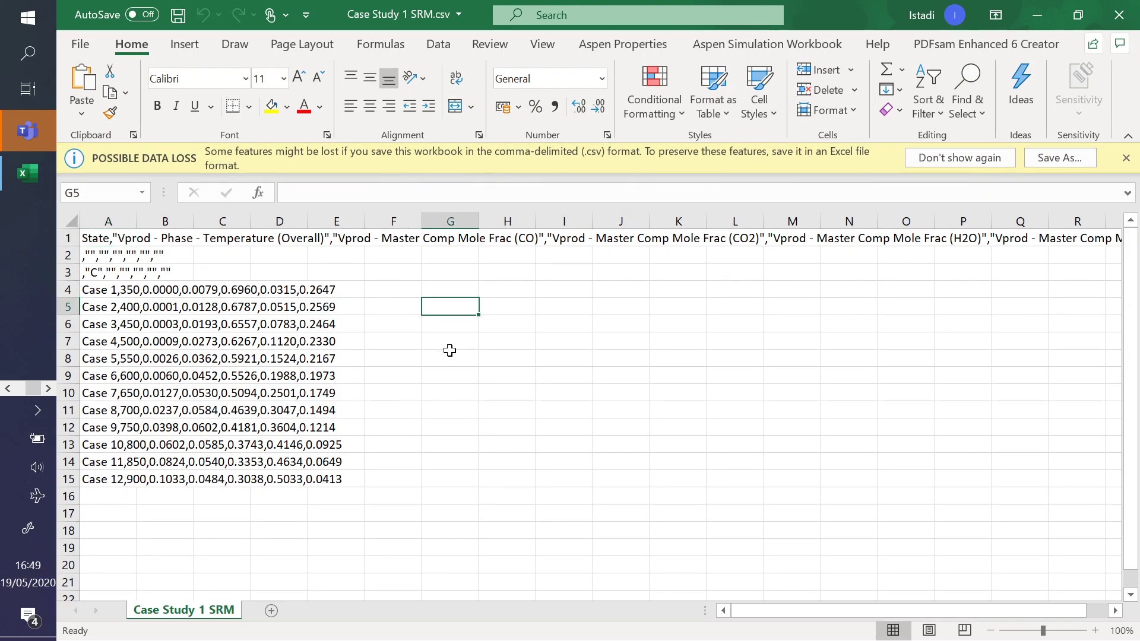
left_click(1002, 161)
left_click(116, 347)
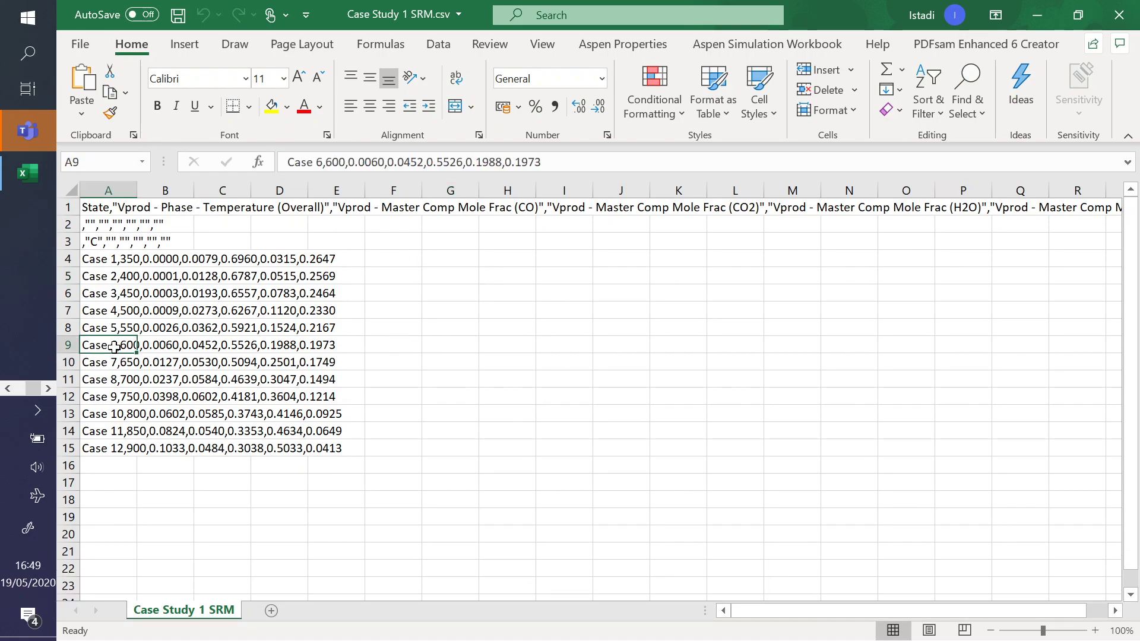
left_click(178, 377)
left_click(228, 294)
left_click(210, 264)
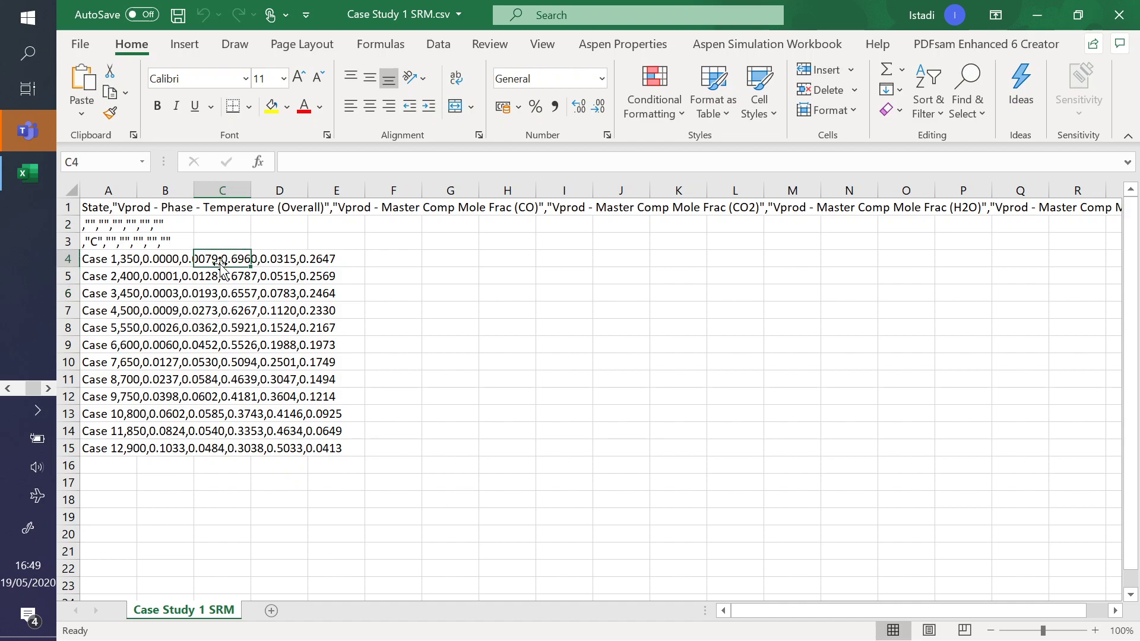
left_click(248, 277)
left_click(152, 263)
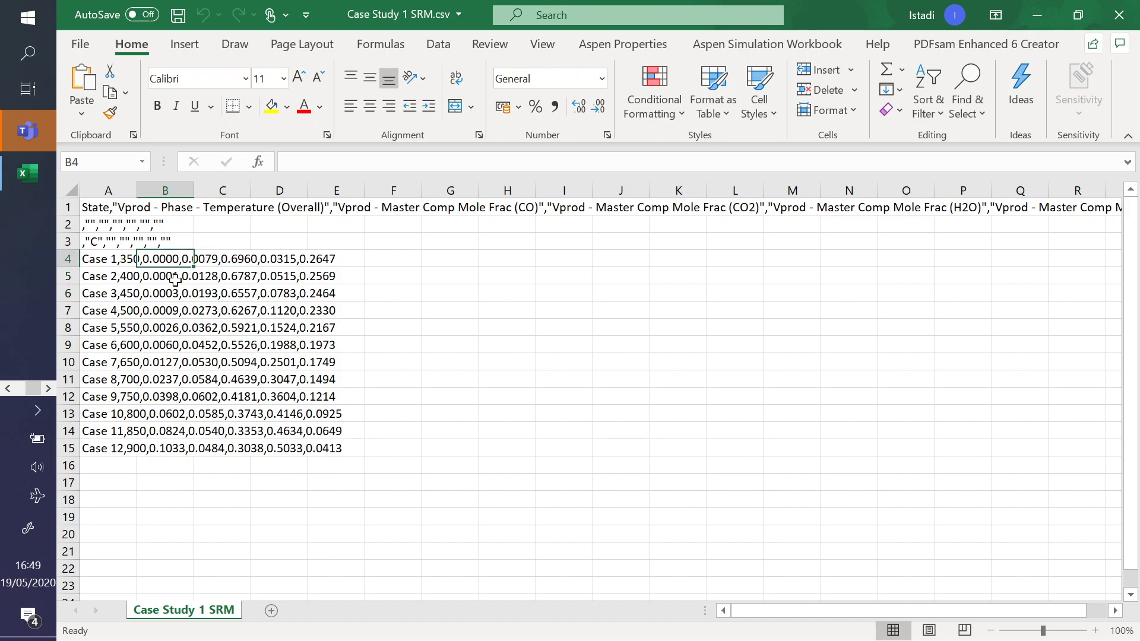
left_click(227, 317)
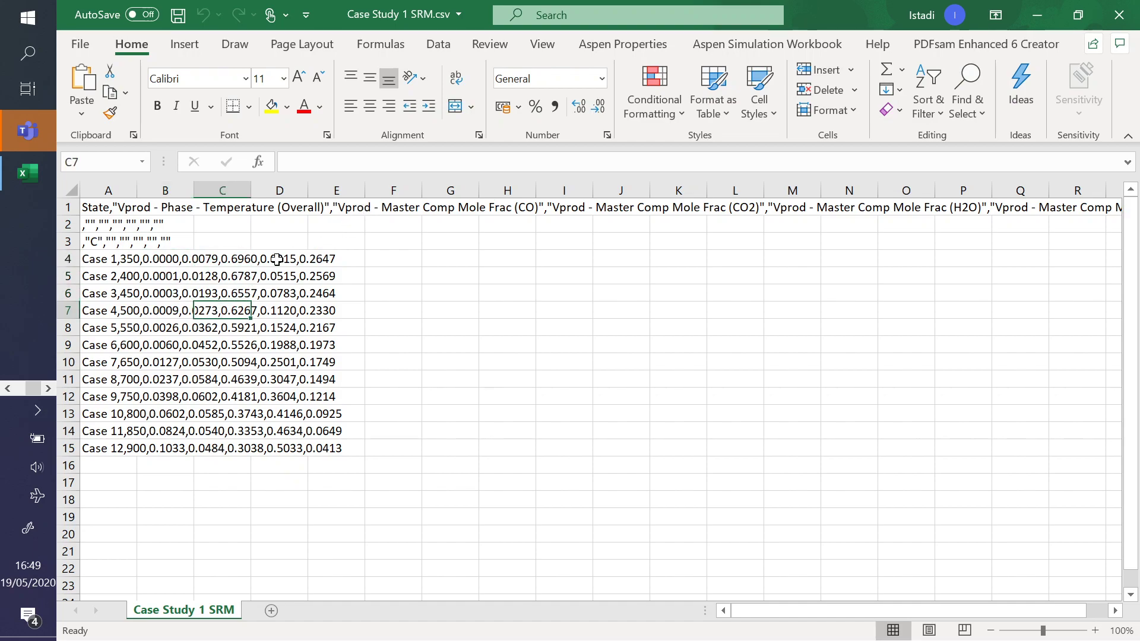
left_click(1118, 20)
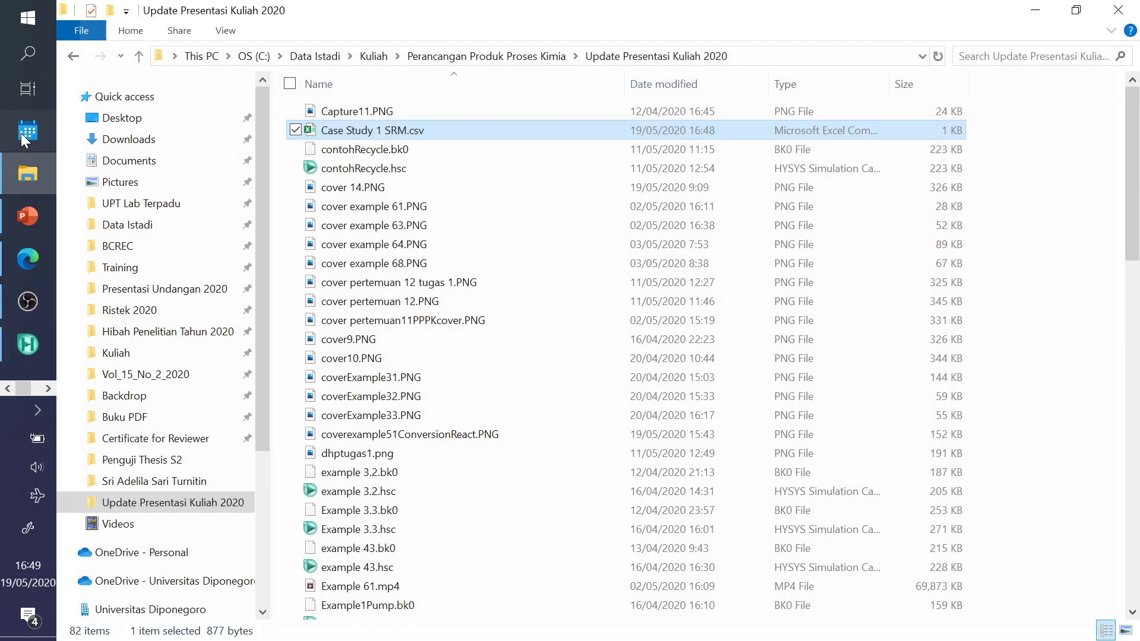
- Switch to Aspen HYSYS, check which file types the case study results export offers, and cancel the export
left_click(33, 343)
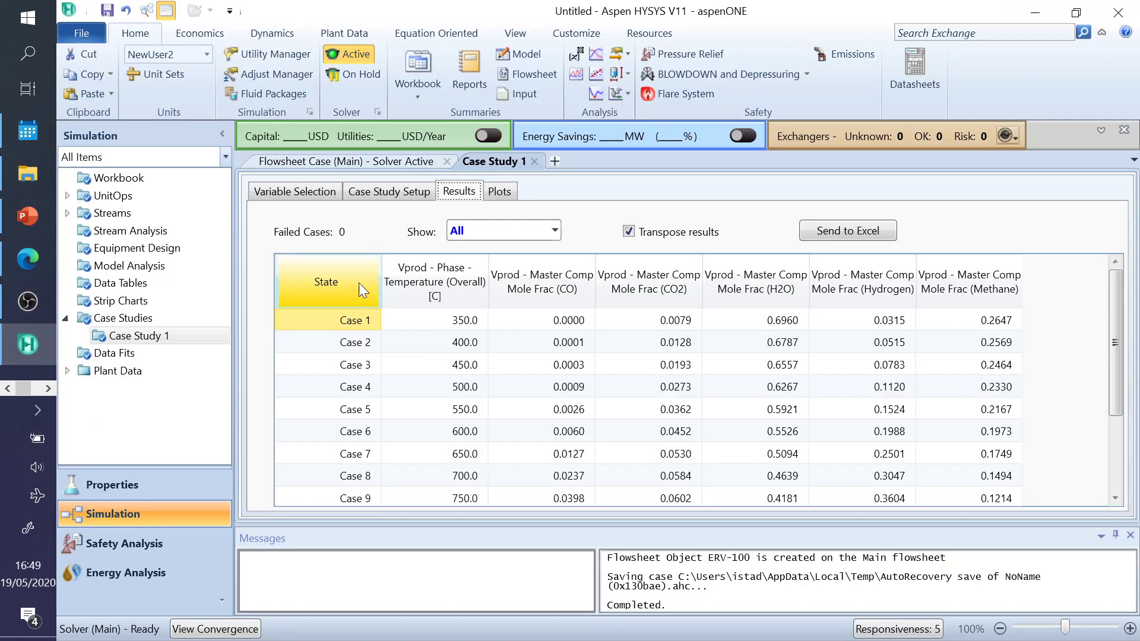
left_click(850, 233)
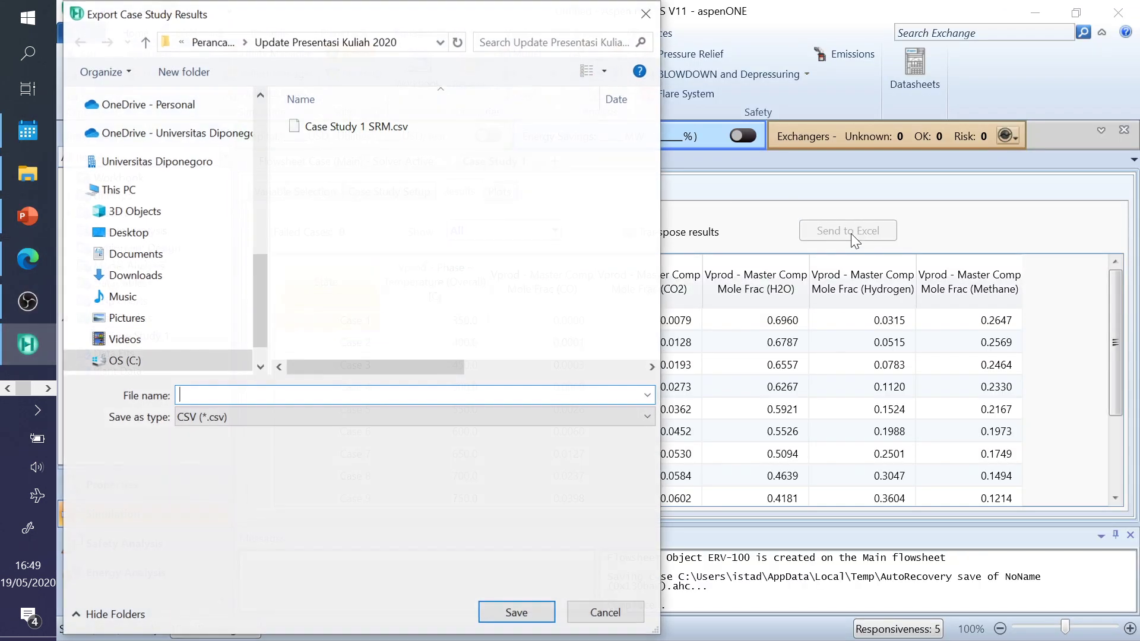
left_click(248, 418)
left_click(248, 427)
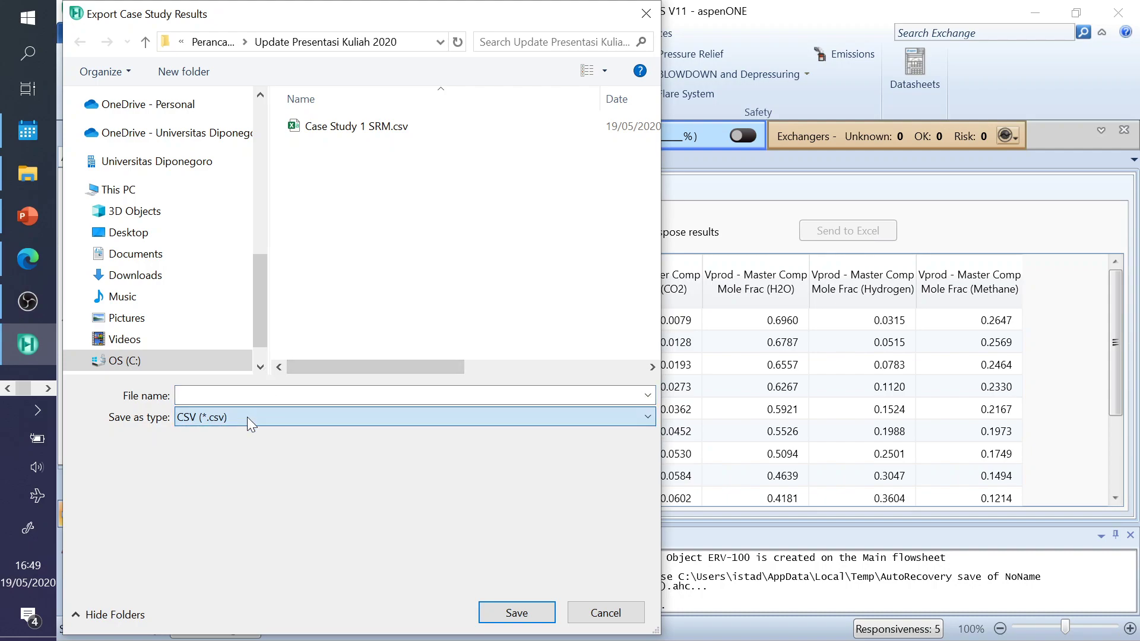
left_click(603, 617)
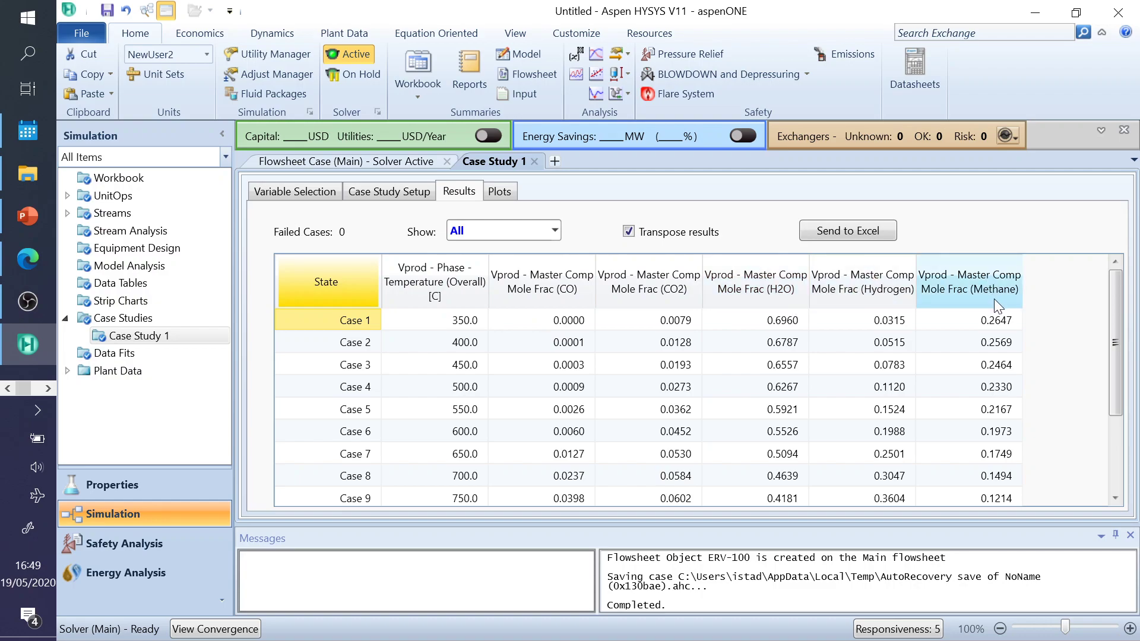
scroll(464, 356, "down", 2)
scroll(464, 356, "up", 2)
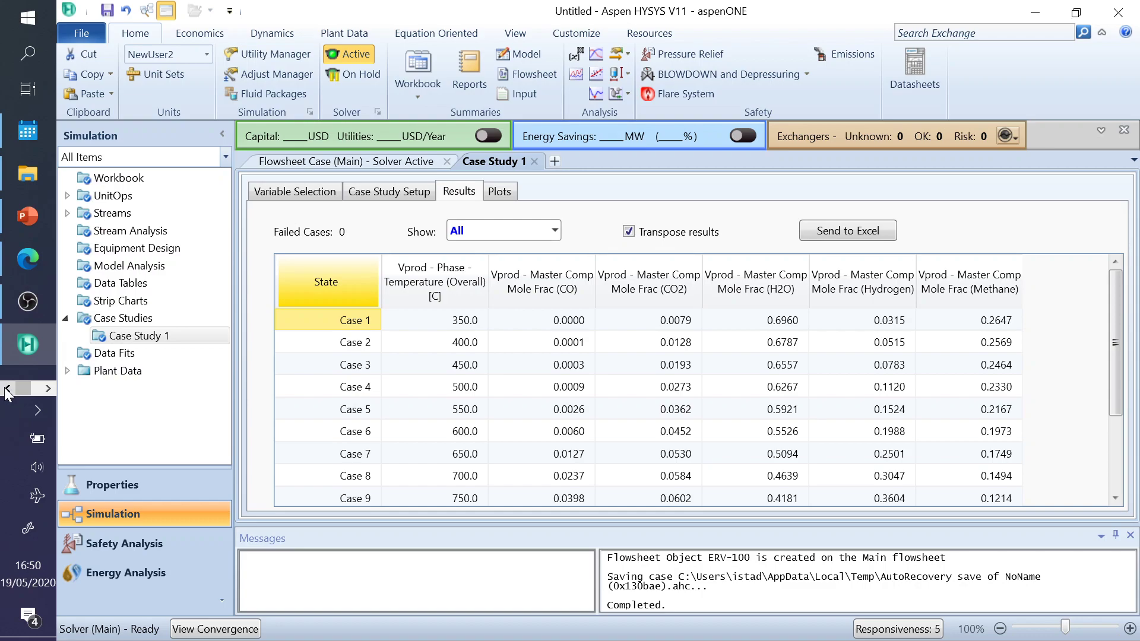
left_click(27, 173)
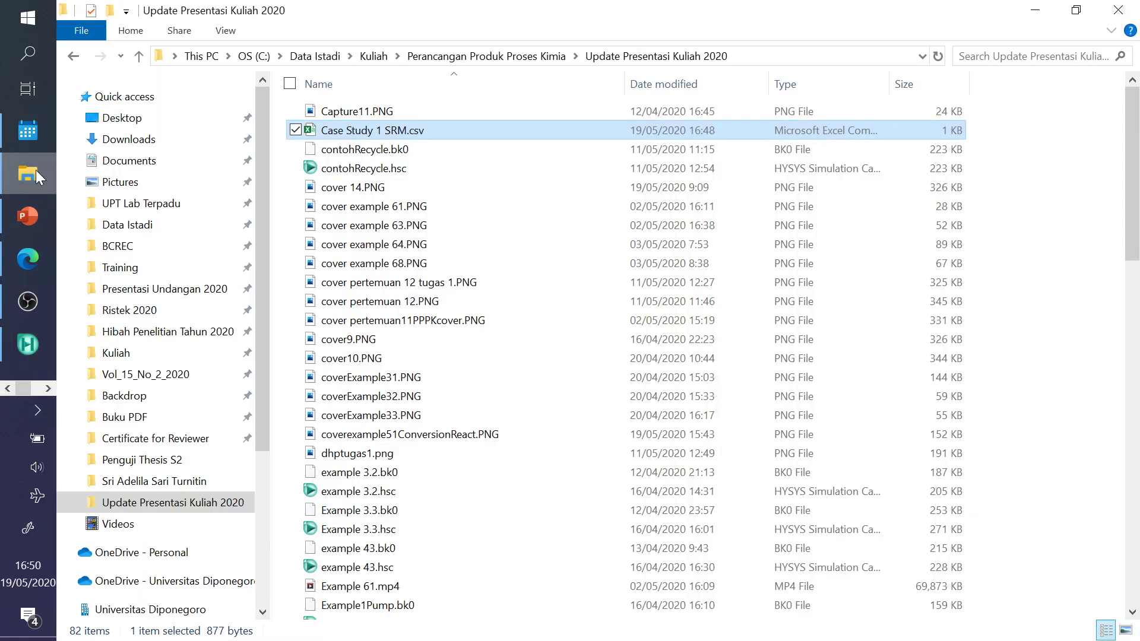
right_click(409, 130)
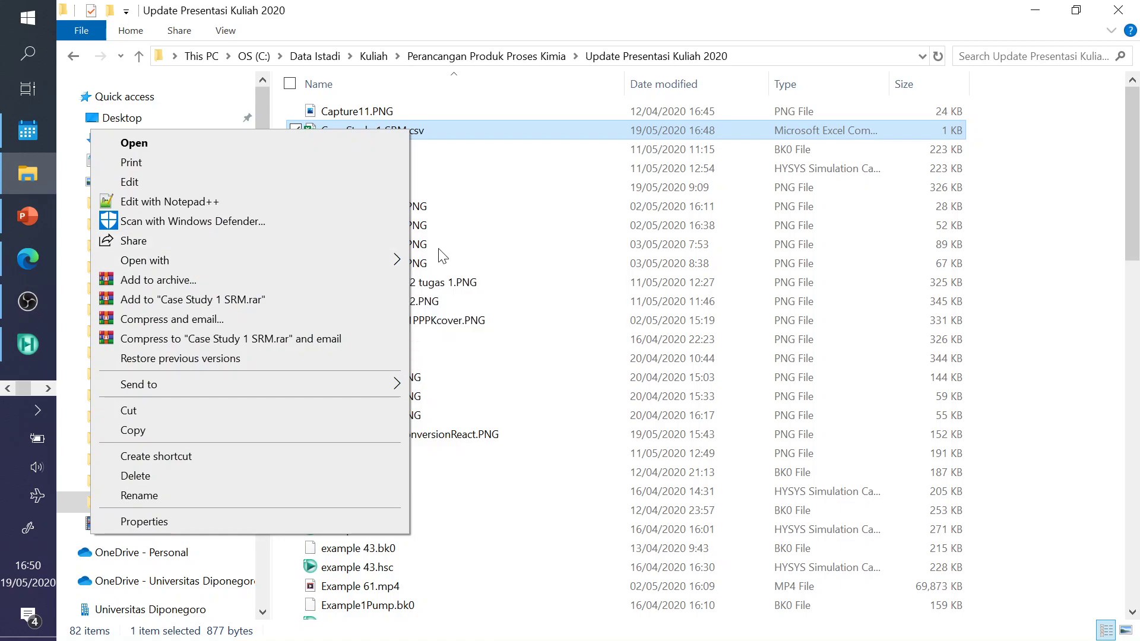
mouse_move(335, 261)
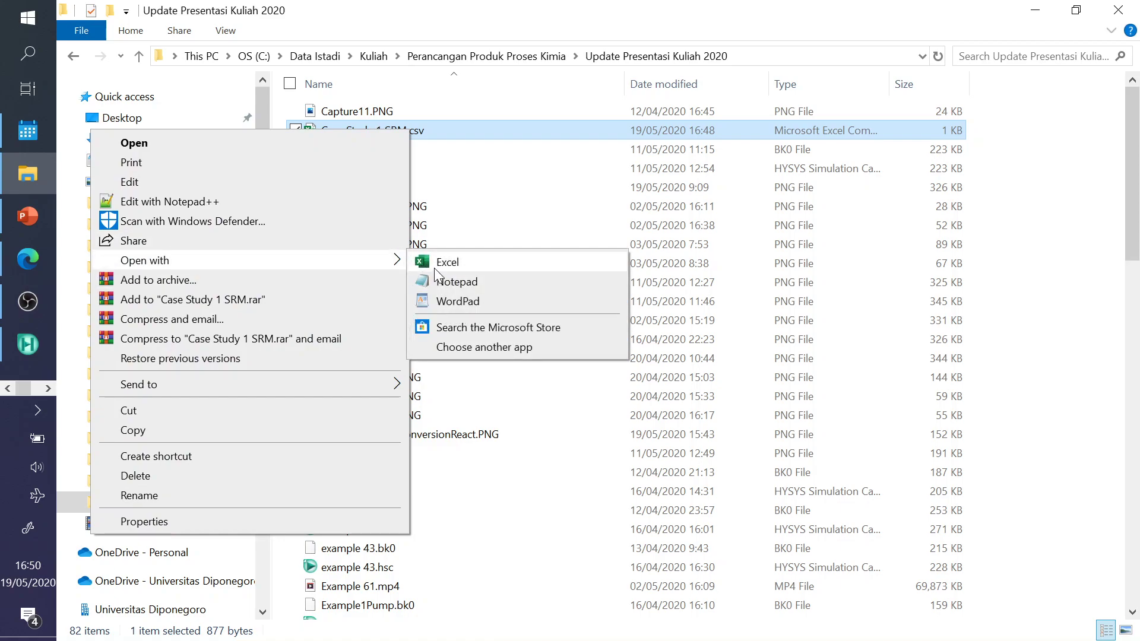
- Launch Excel and bring its empty window to the front
key("super")
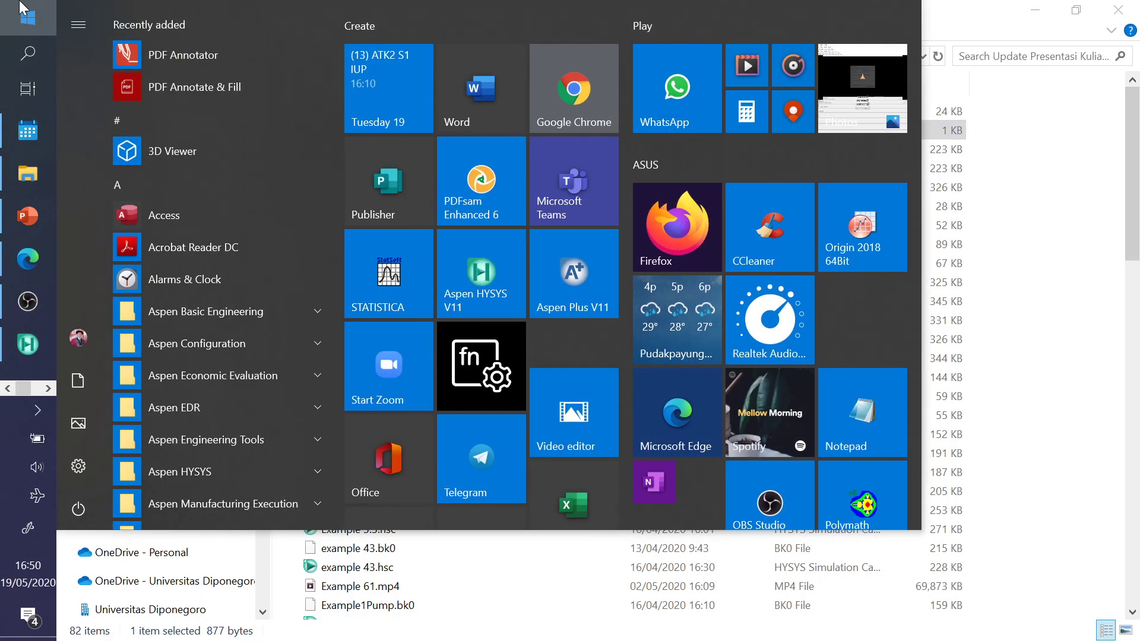
scroll(444, 279, "down", 5)
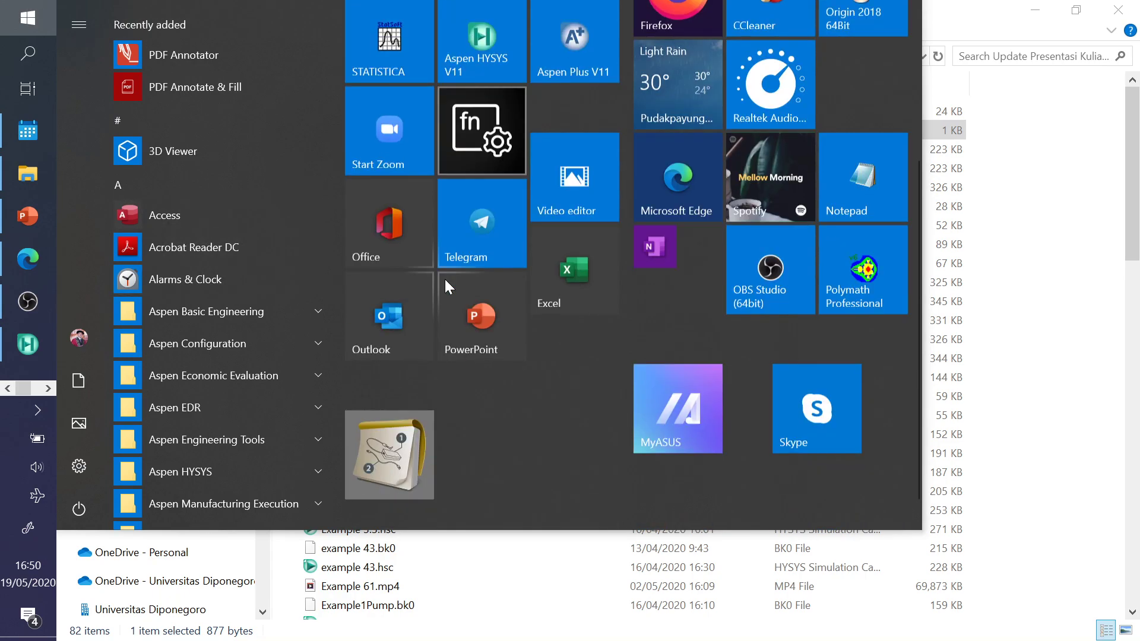
left_click(574, 243)
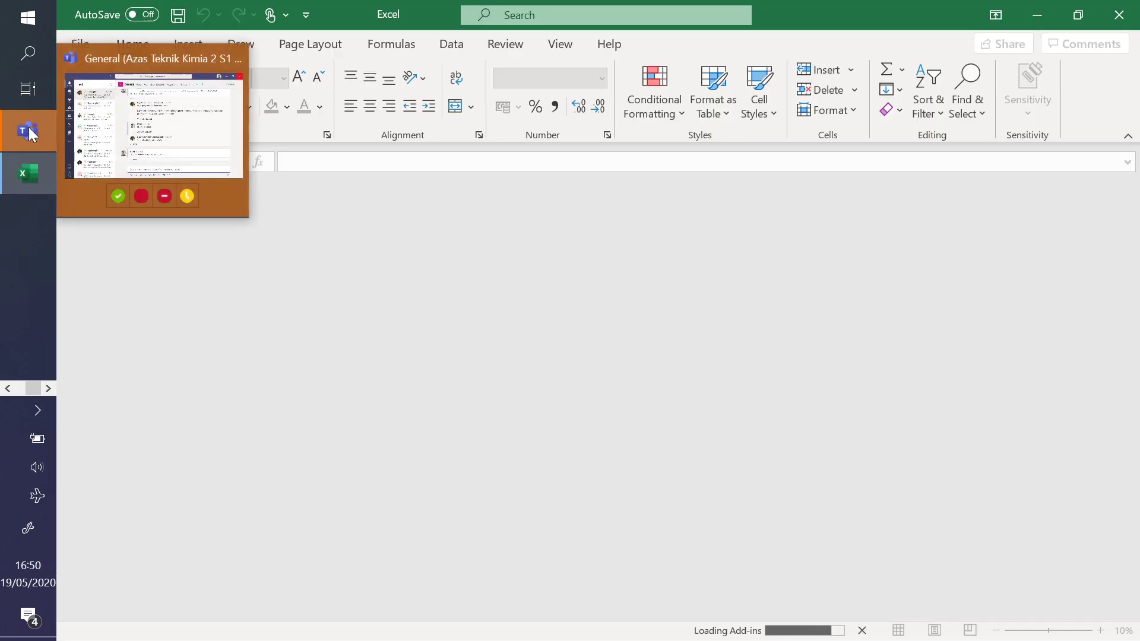
left_click(29, 129)
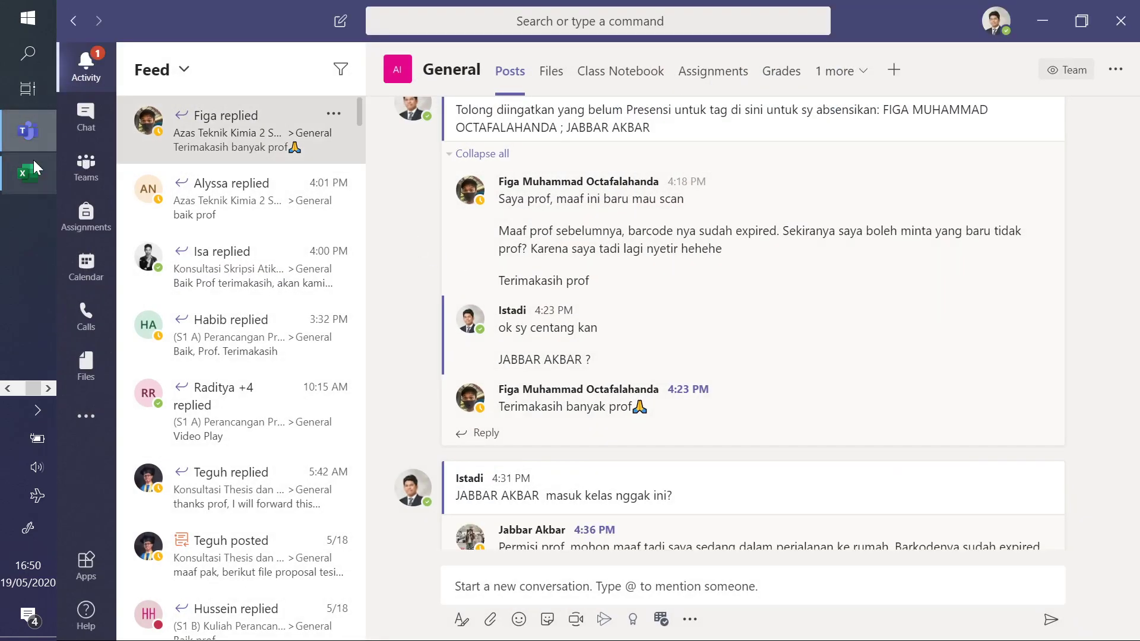
left_click(30, 169)
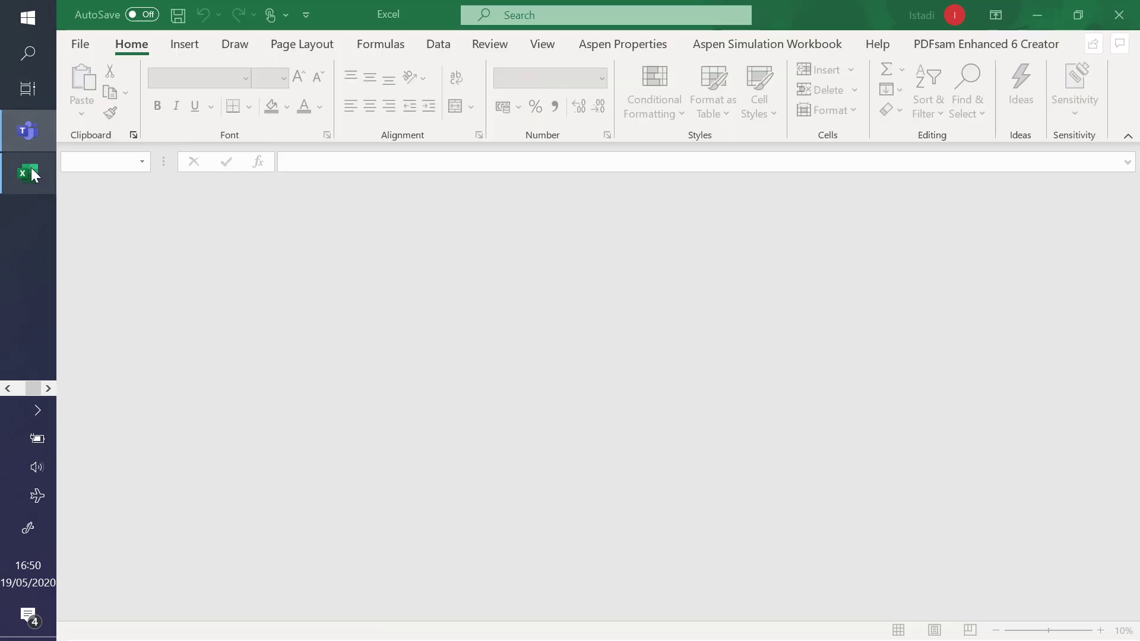
- Browse for a workbook to open and go to the Update Presentasi Kuliah 2020 folder
left_click(80, 49)
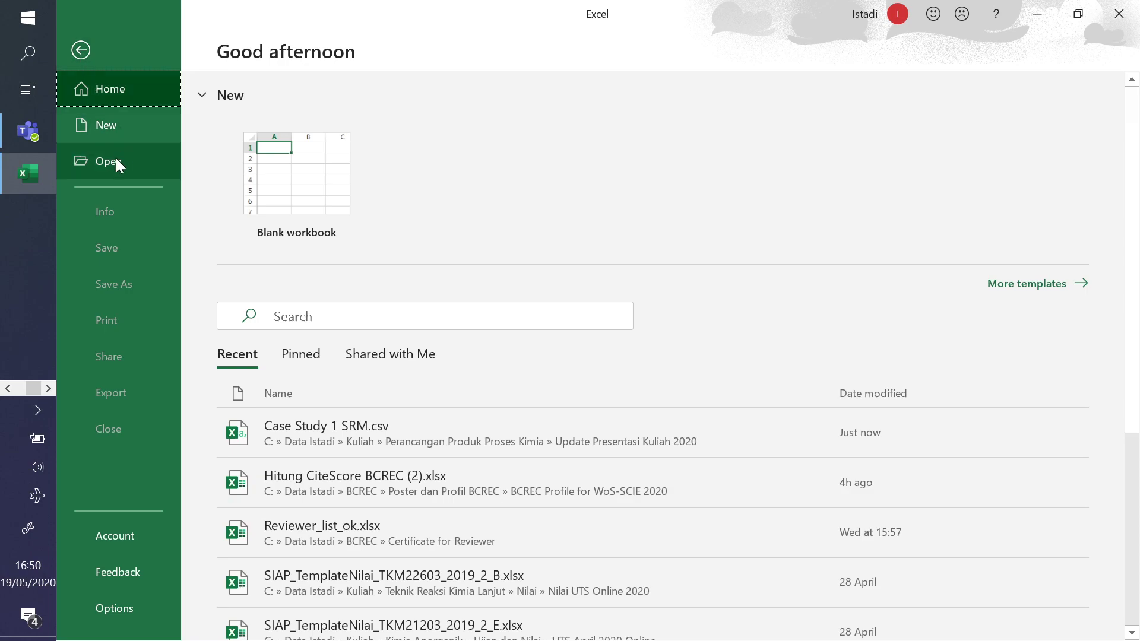
left_click(80, 50)
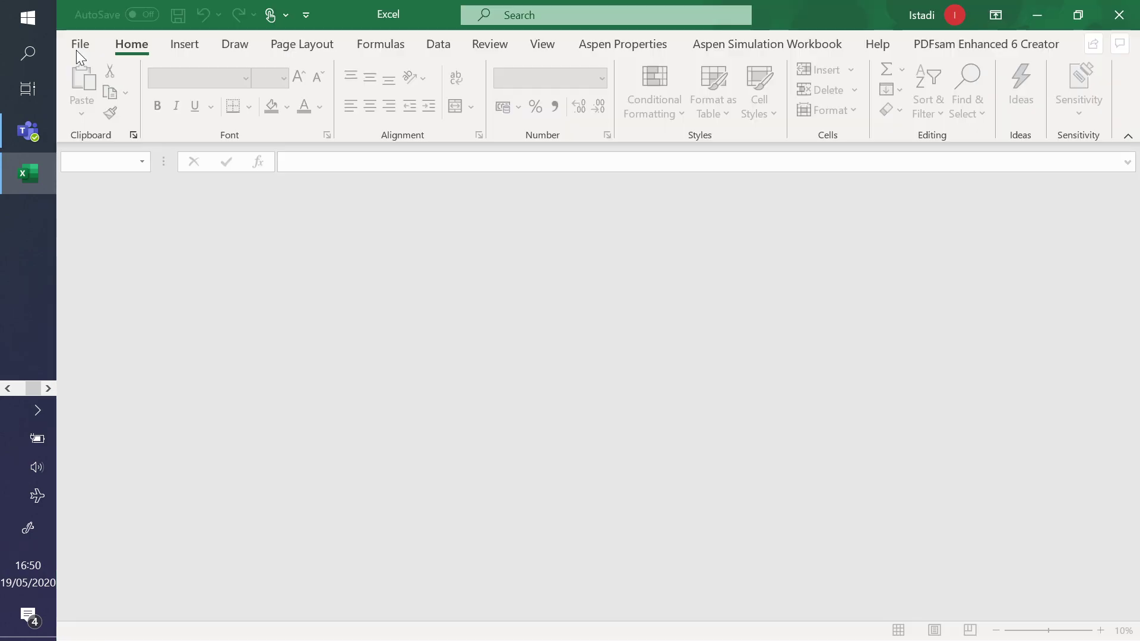
left_click(80, 45)
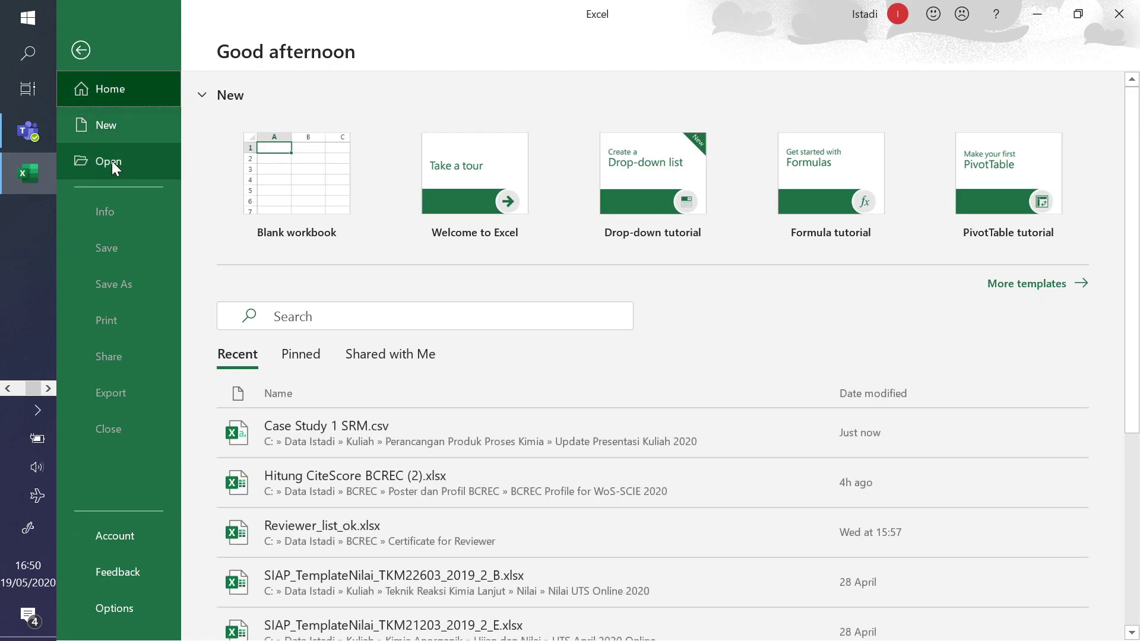
left_click(112, 161)
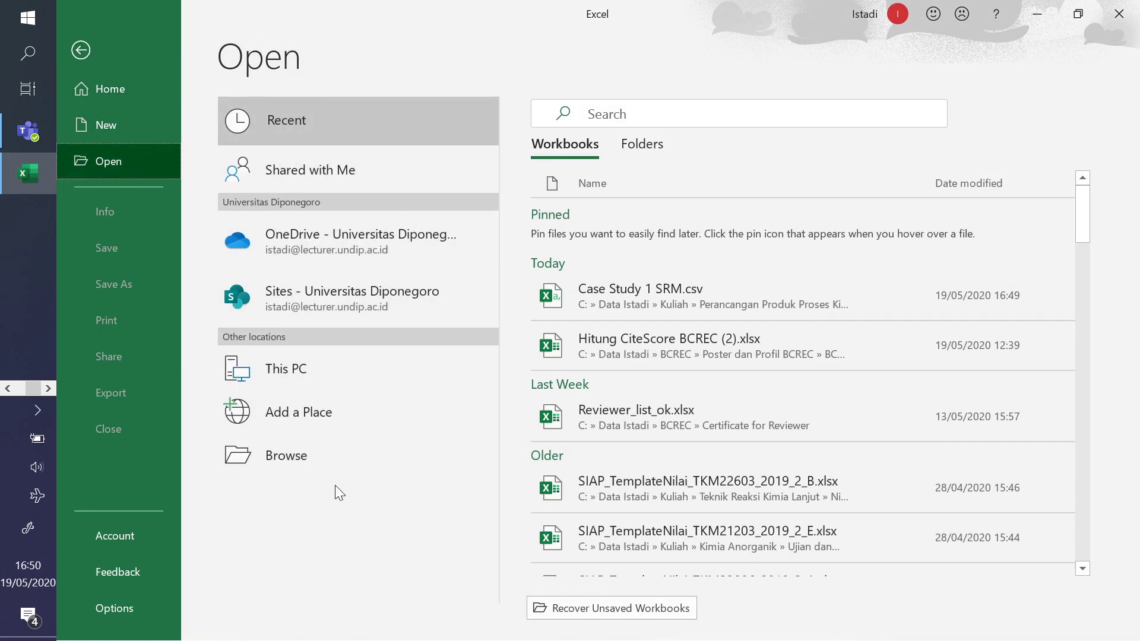
left_click(308, 459)
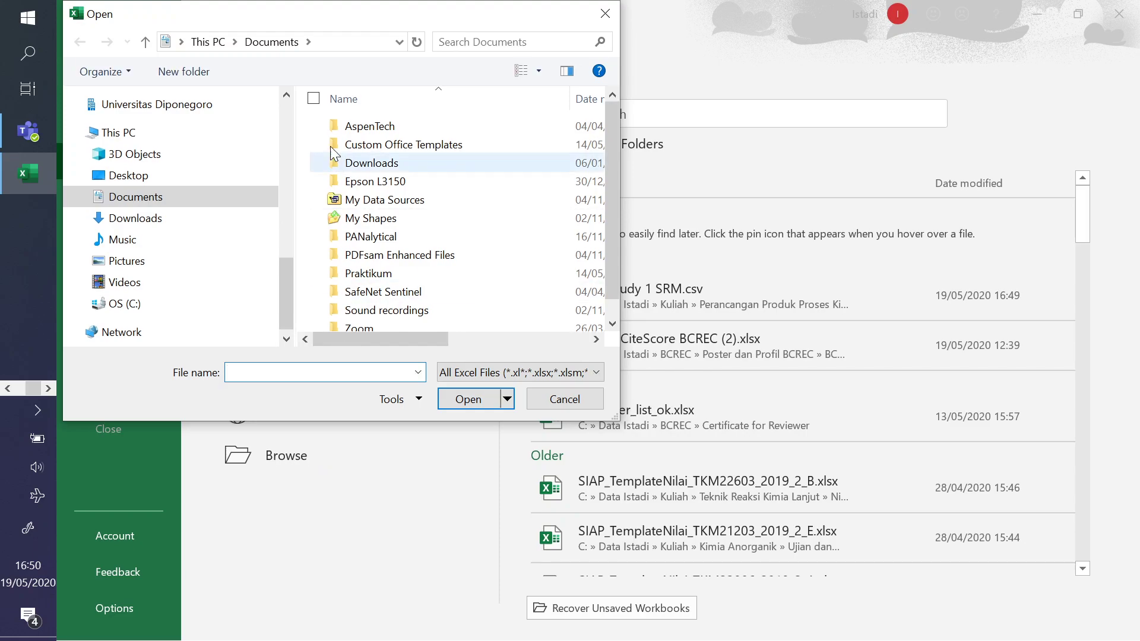
left_click(290, 138)
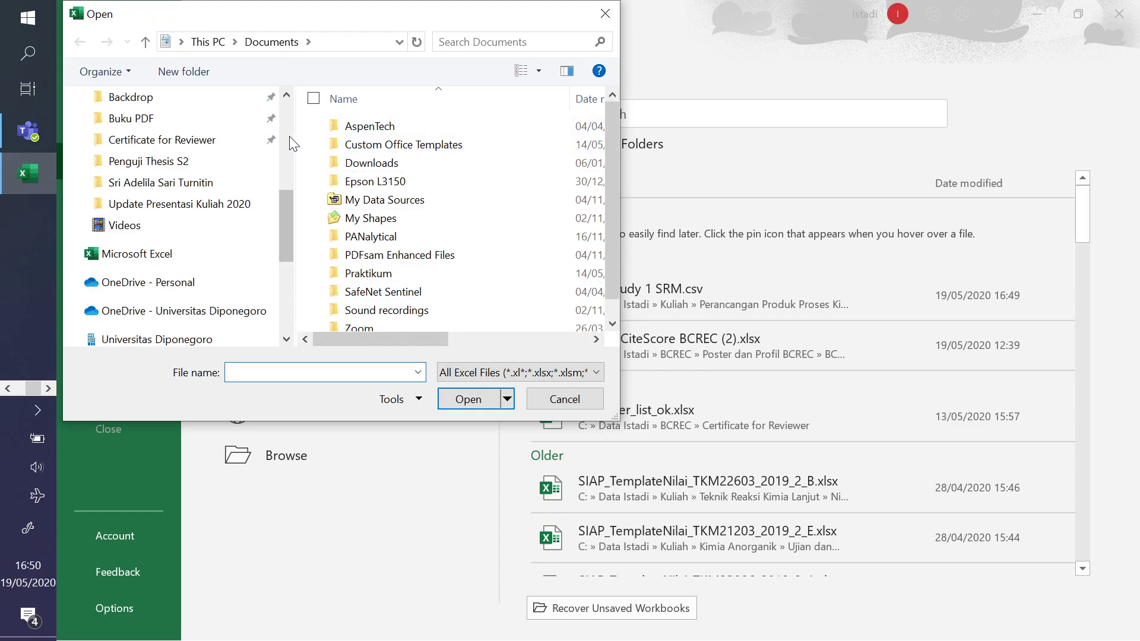
left_click(231, 203)
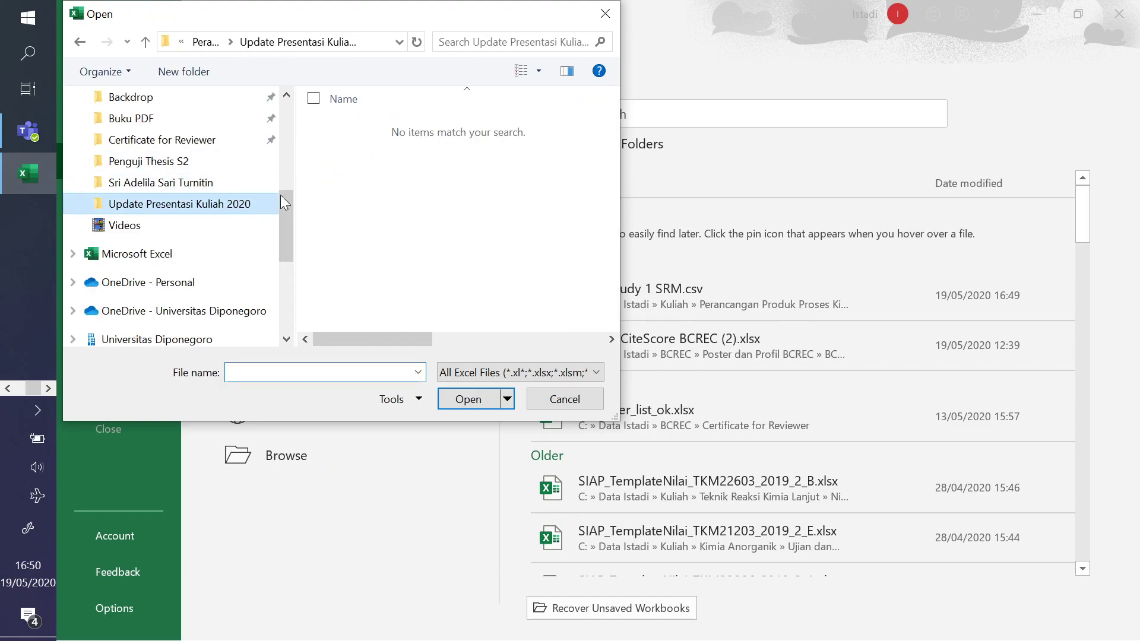
- Filter the file list to Text Files (*.prn;*.txt;*.csv) and open Case Study 1 SRM.csv
left_click(469, 372)
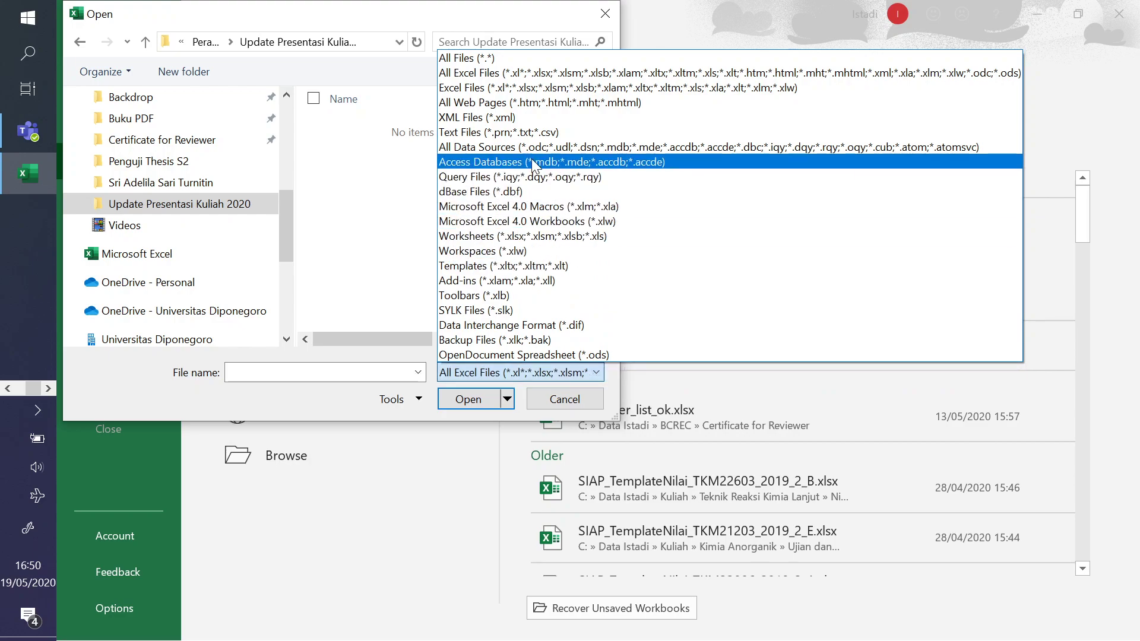
left_click(535, 127)
left_click(376, 131)
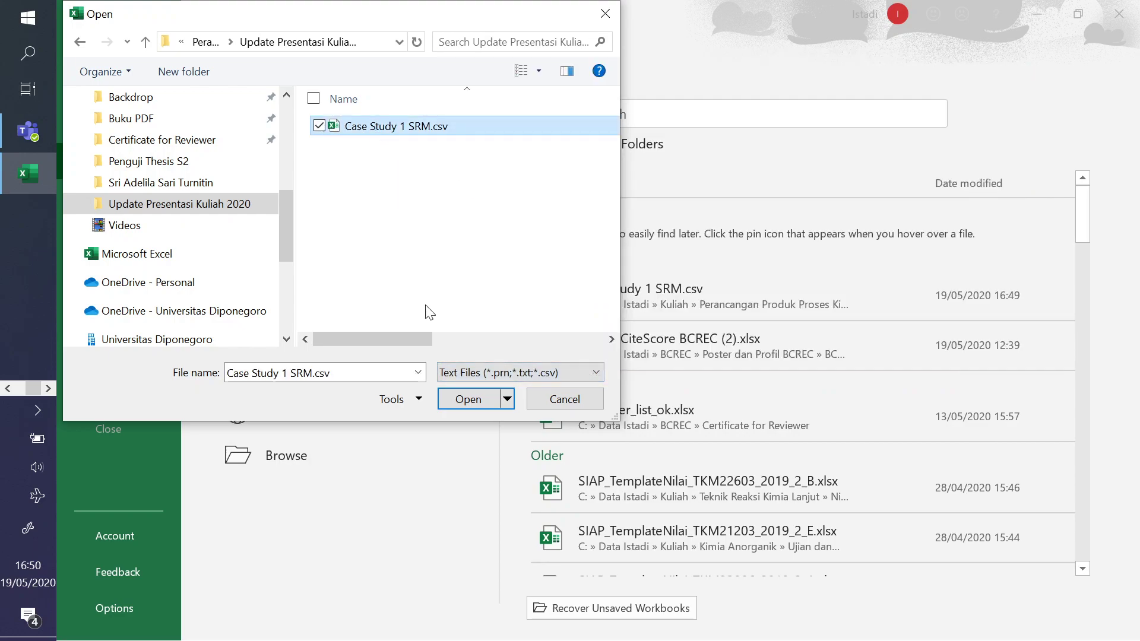
left_click(467, 401)
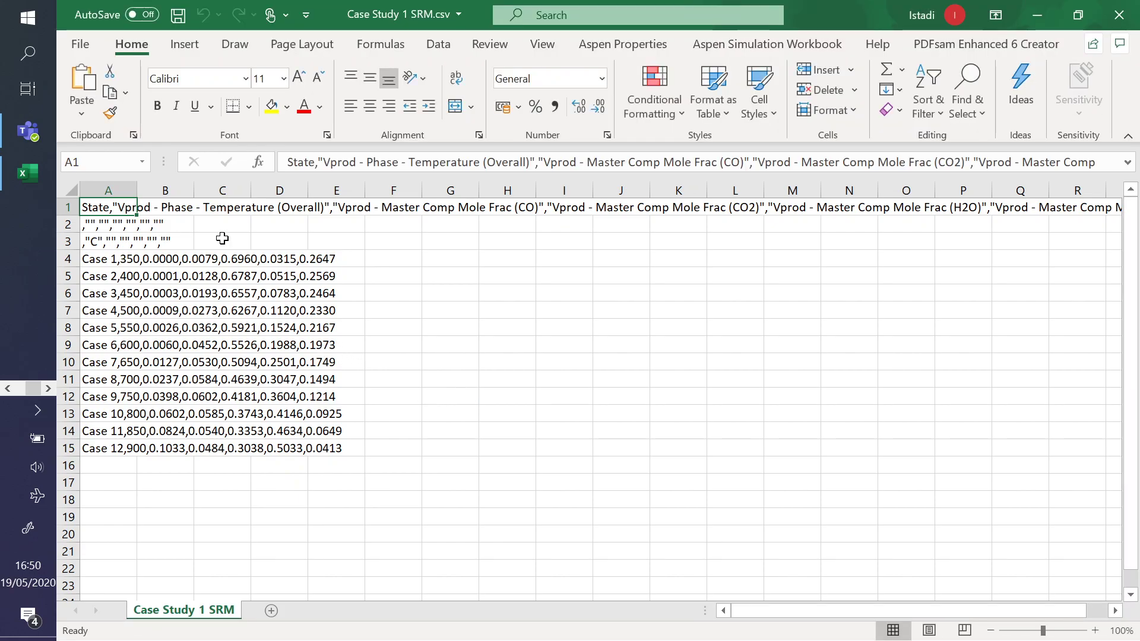
- Examine how the comma-separated case rows are laid out in the sheet's cells, and close the workbook
left_click(72, 191)
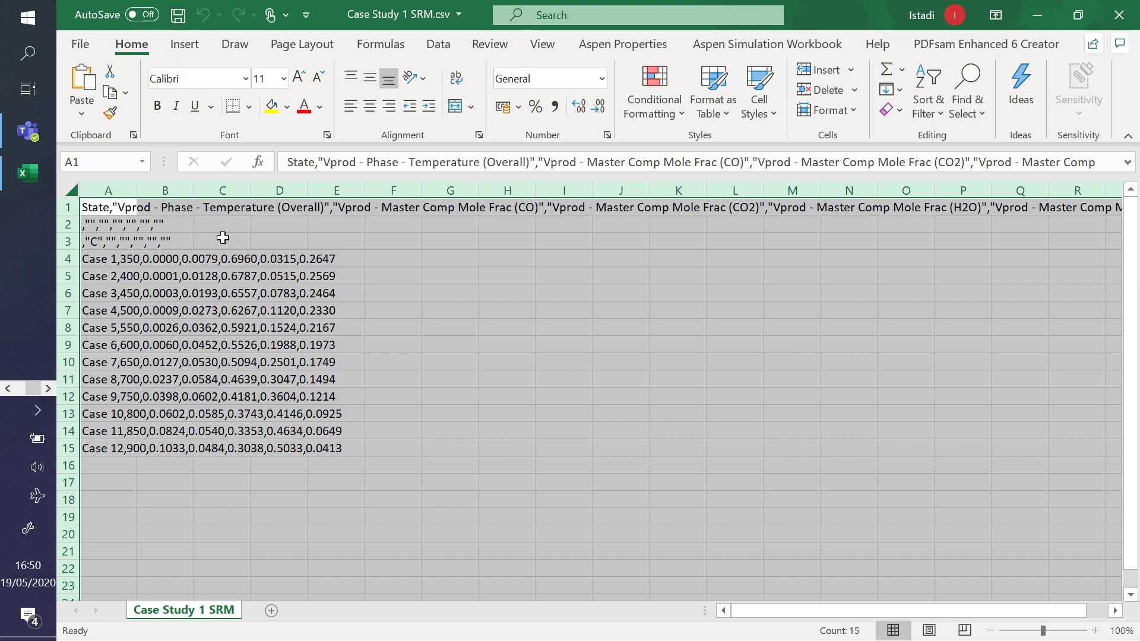
left_click(728, 116)
left_click(549, 279)
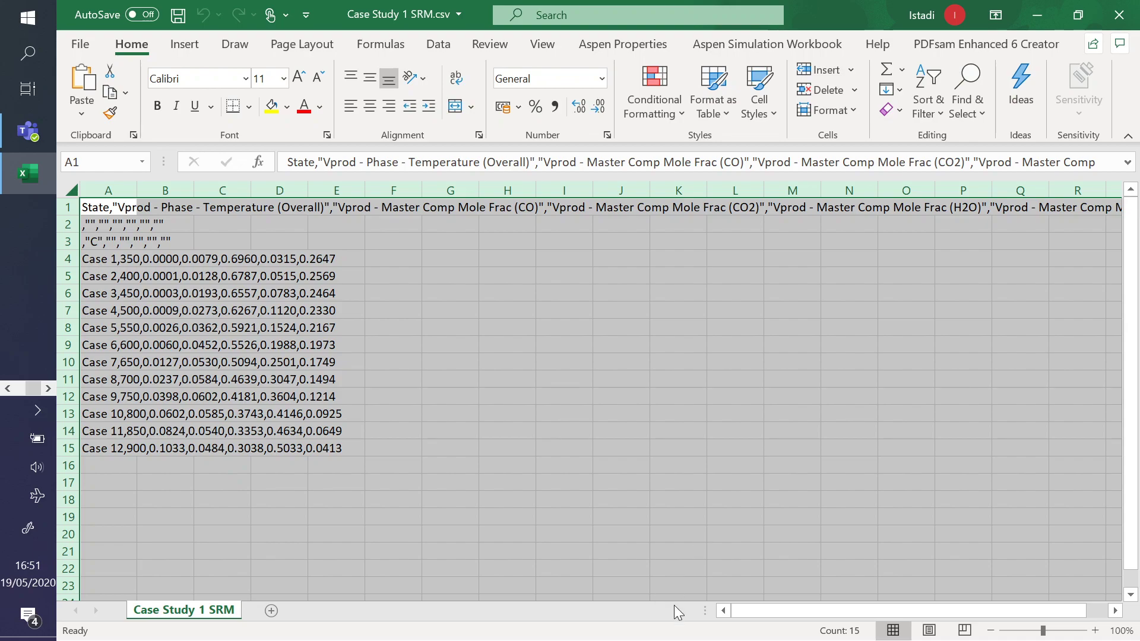
left_click_drag(765, 611, 504, 600)
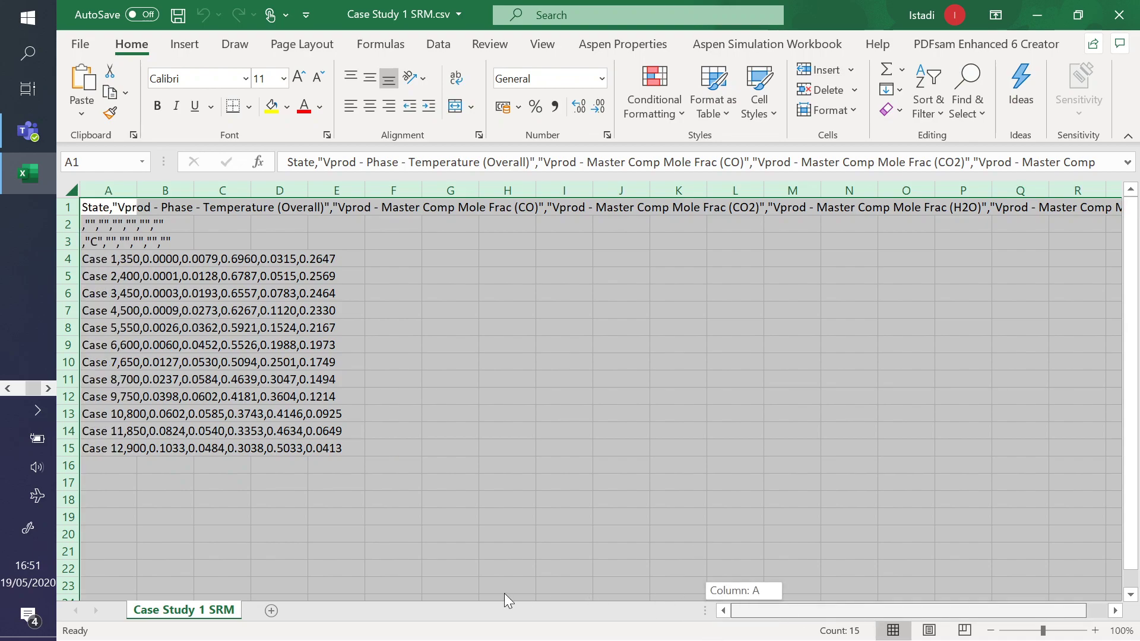
left_click(92, 262)
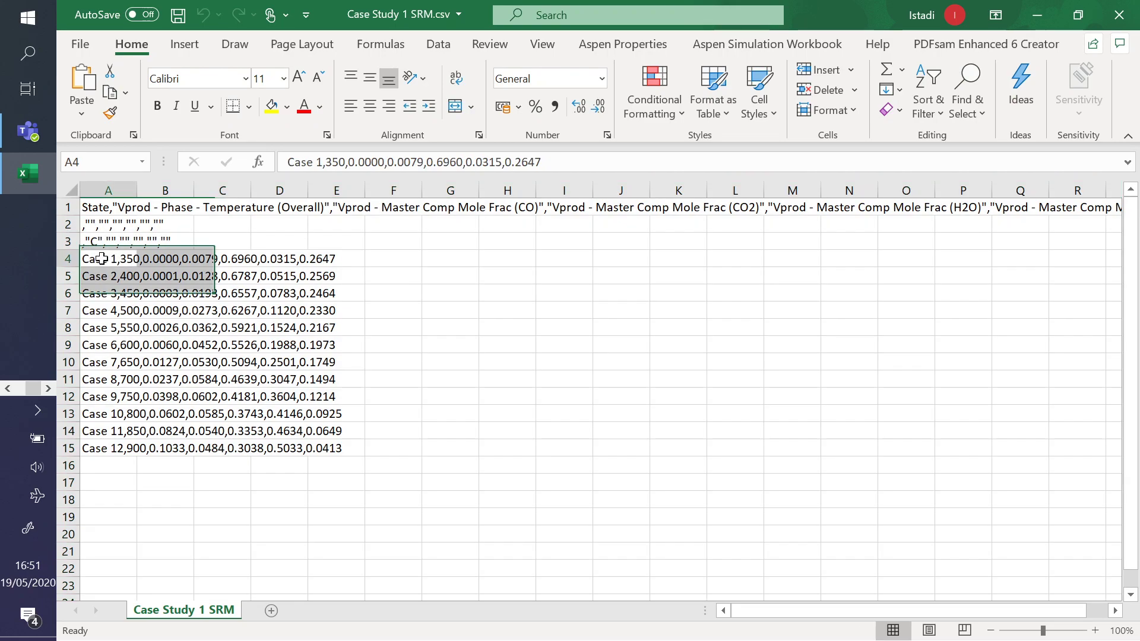
left_click(103, 279)
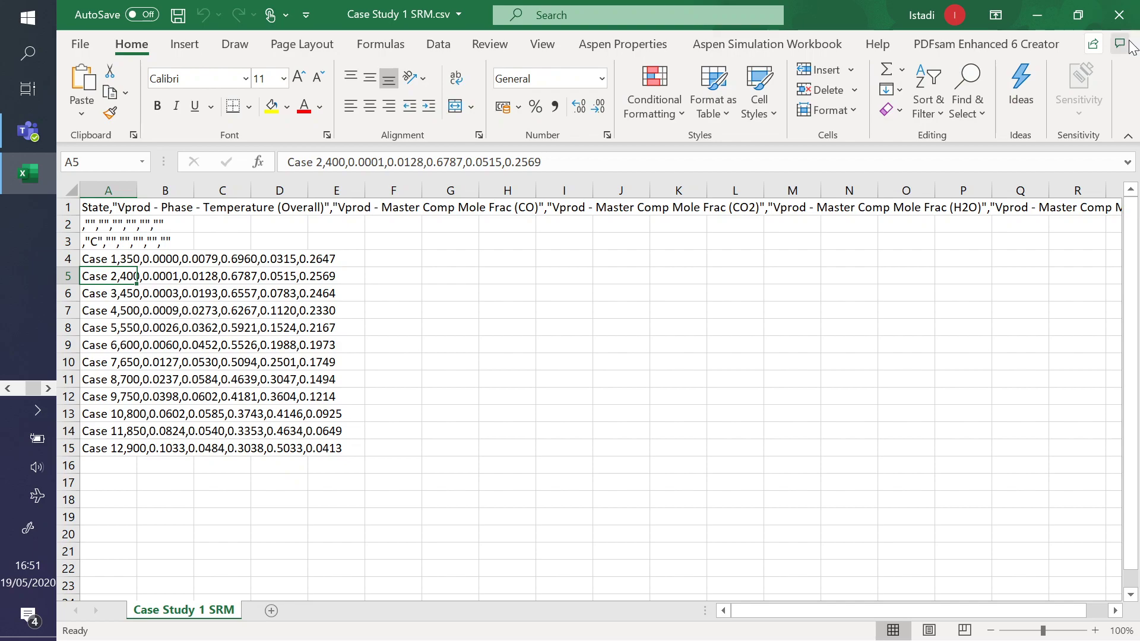
left_click(334, 292)
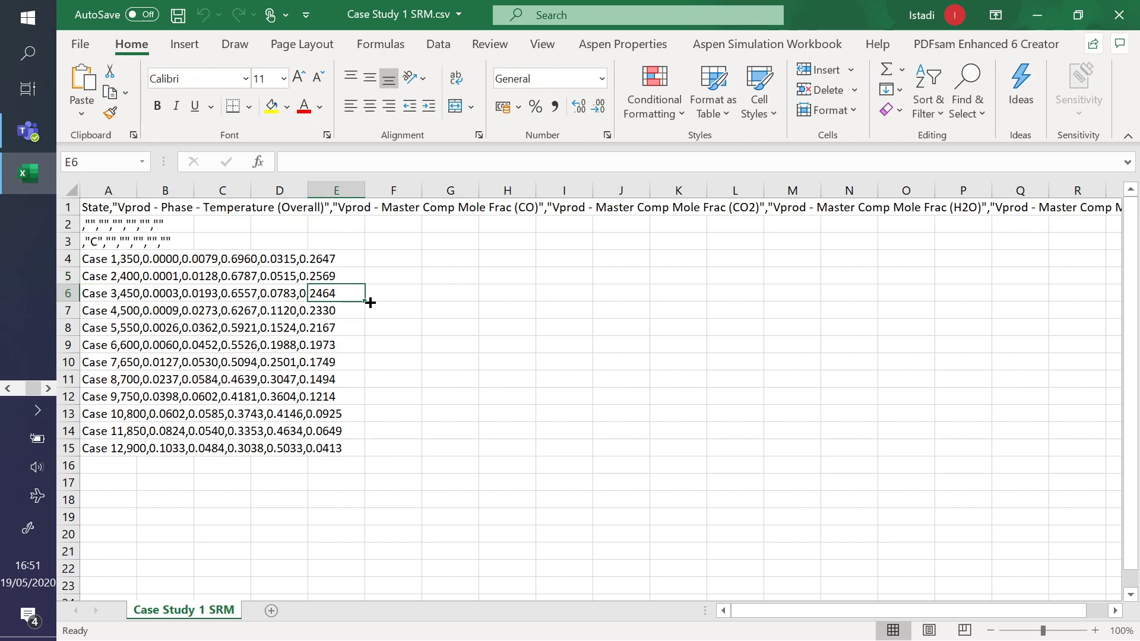
left_click(187, 51)
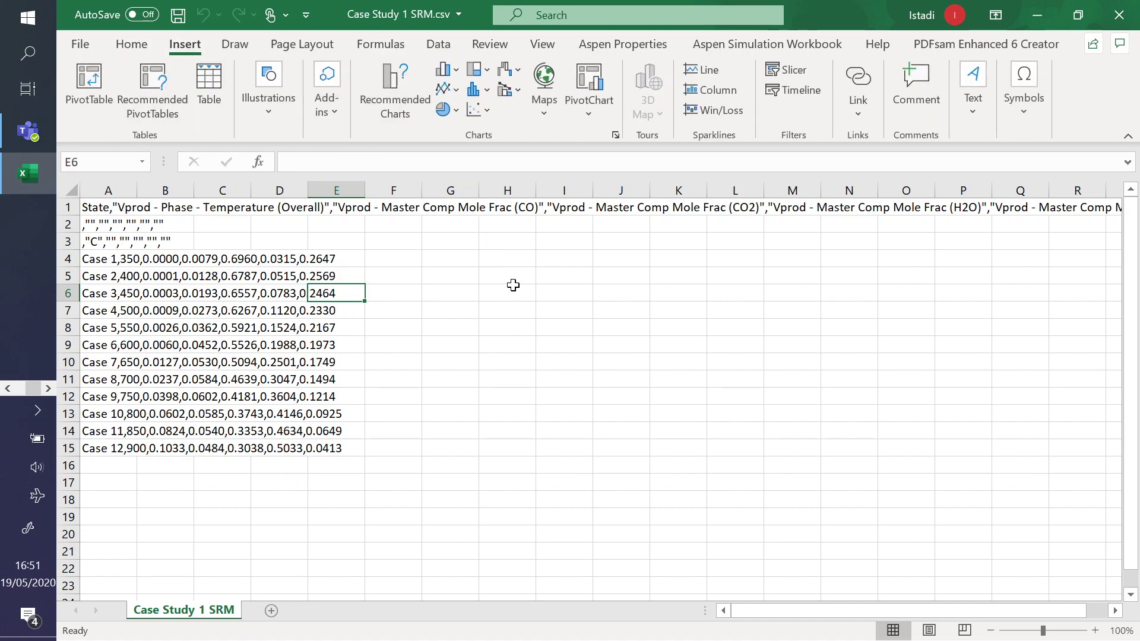
left_click(81, 44)
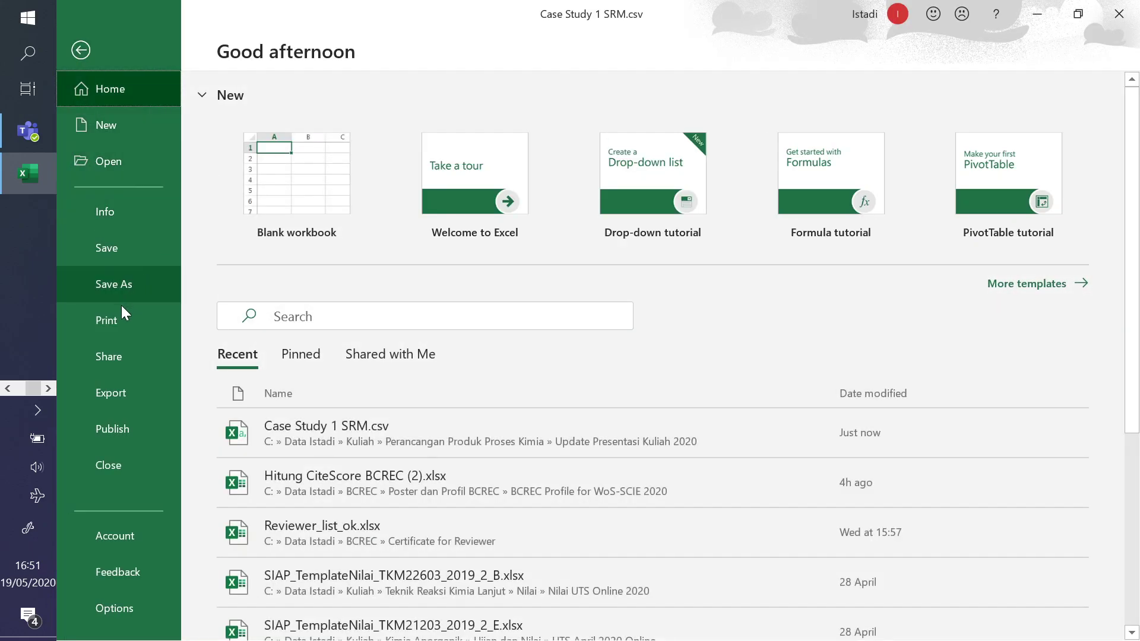
left_click(126, 460)
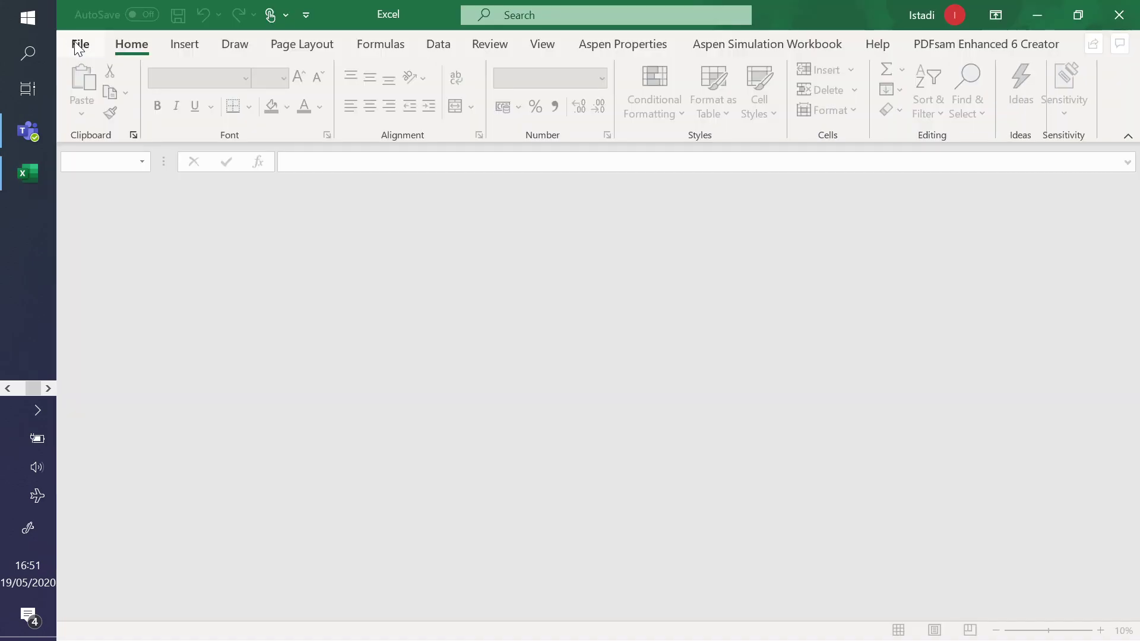
- Create a new blank workbook and move the cell selection to E1
left_click(76, 43)
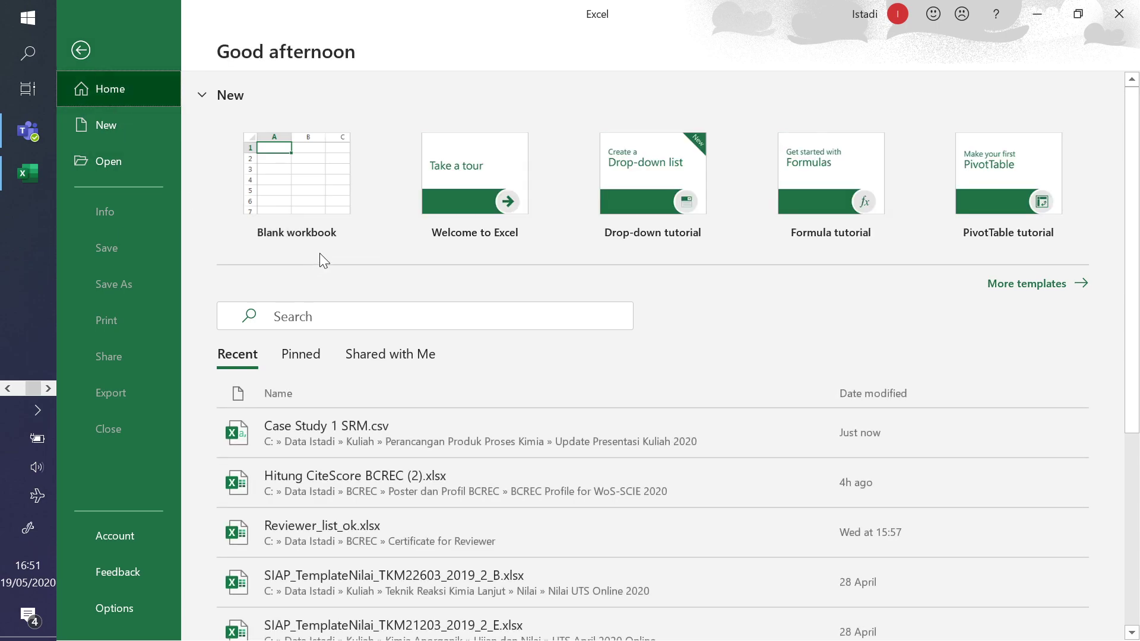
left_click(313, 204)
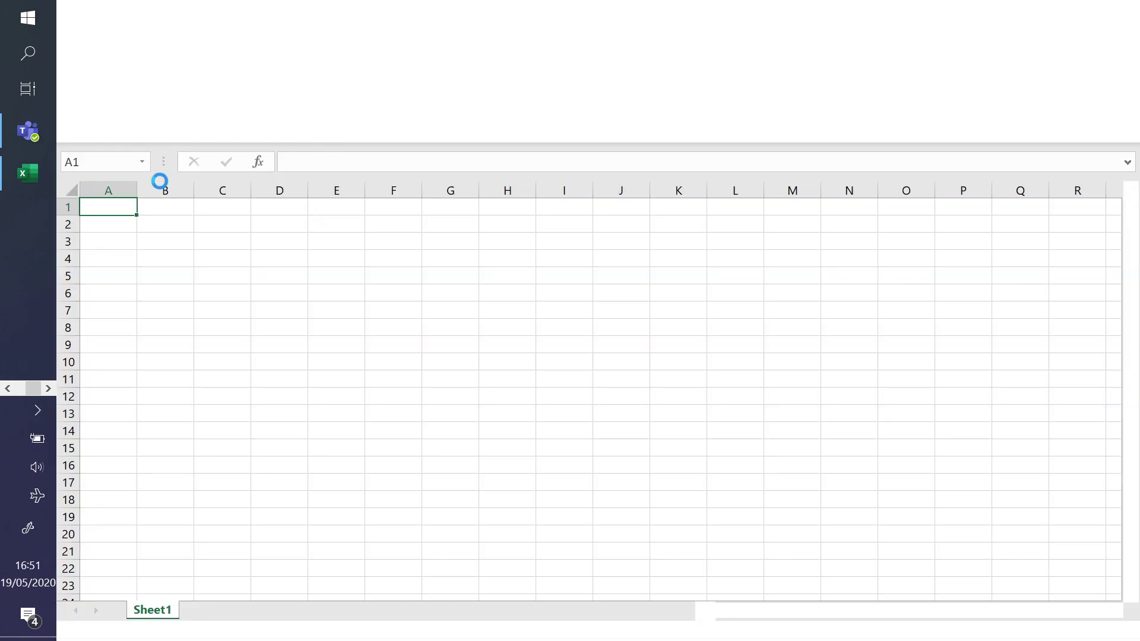
key("Right")
key("Right")
key("Right")
key("Right")
left_click(72, 48)
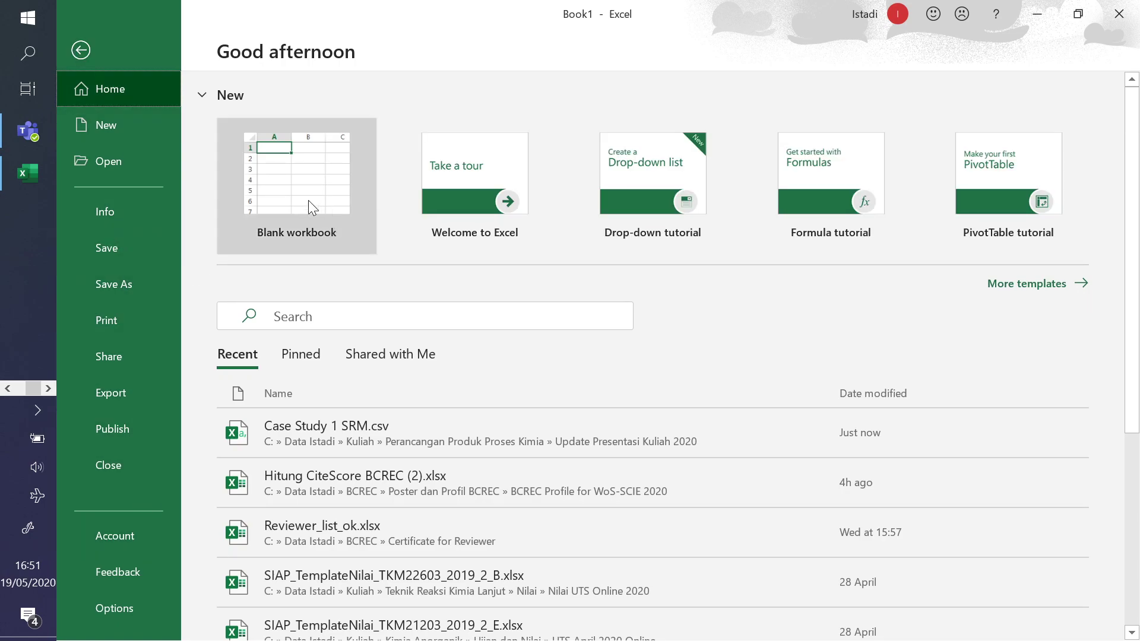
left_click(82, 52)
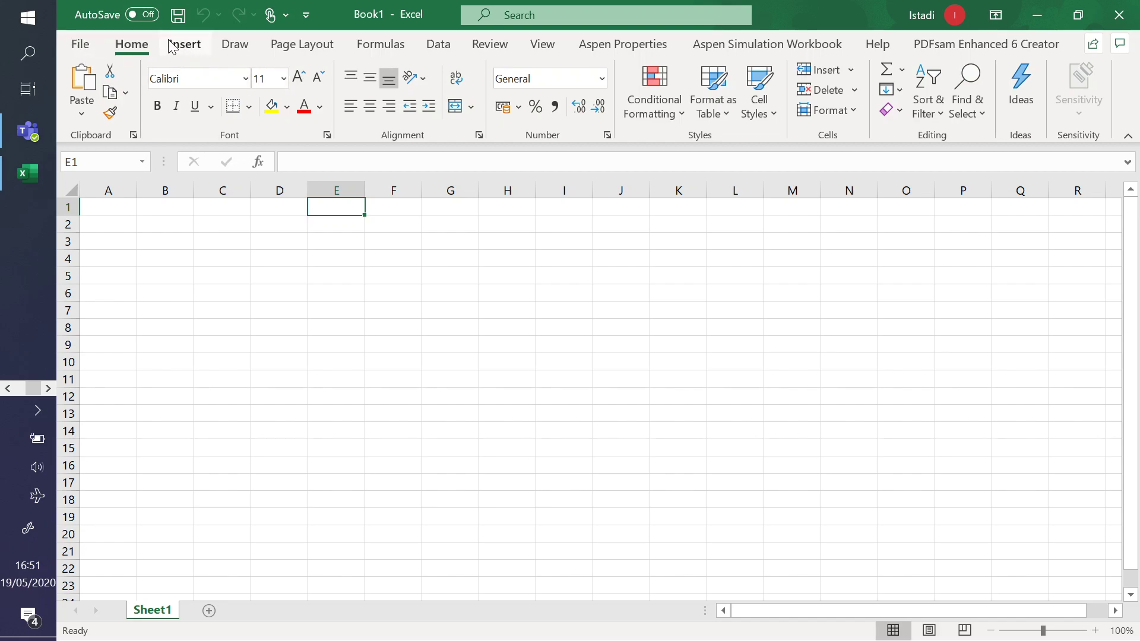
- Look through the available command groups for a data tool that splits comma-separated text into columns
left_click(184, 45)
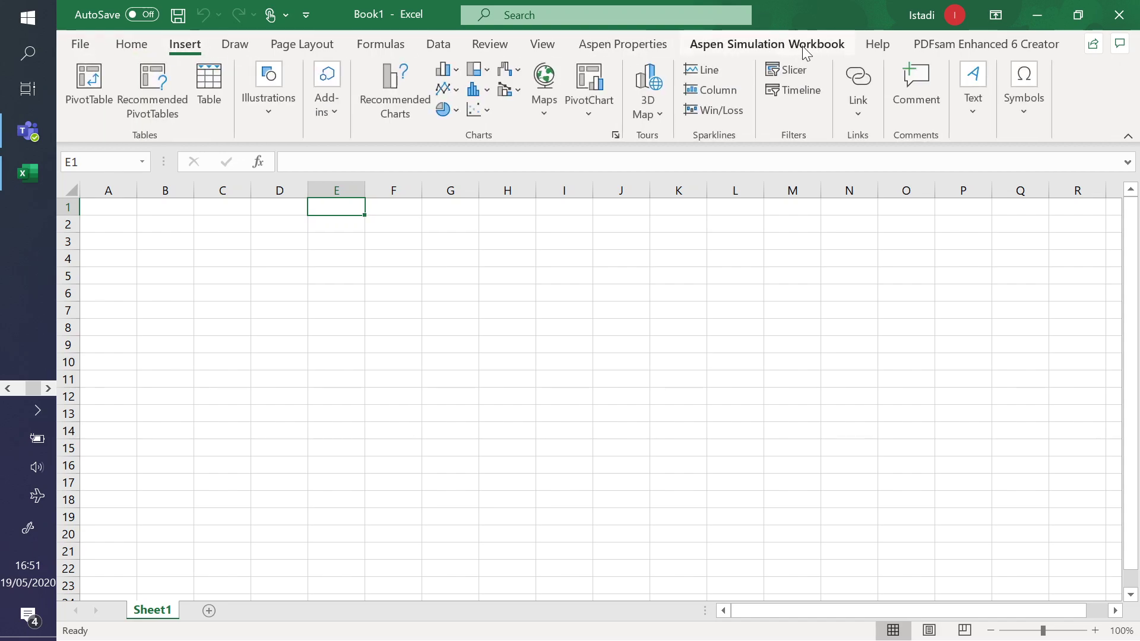
left_click(386, 47)
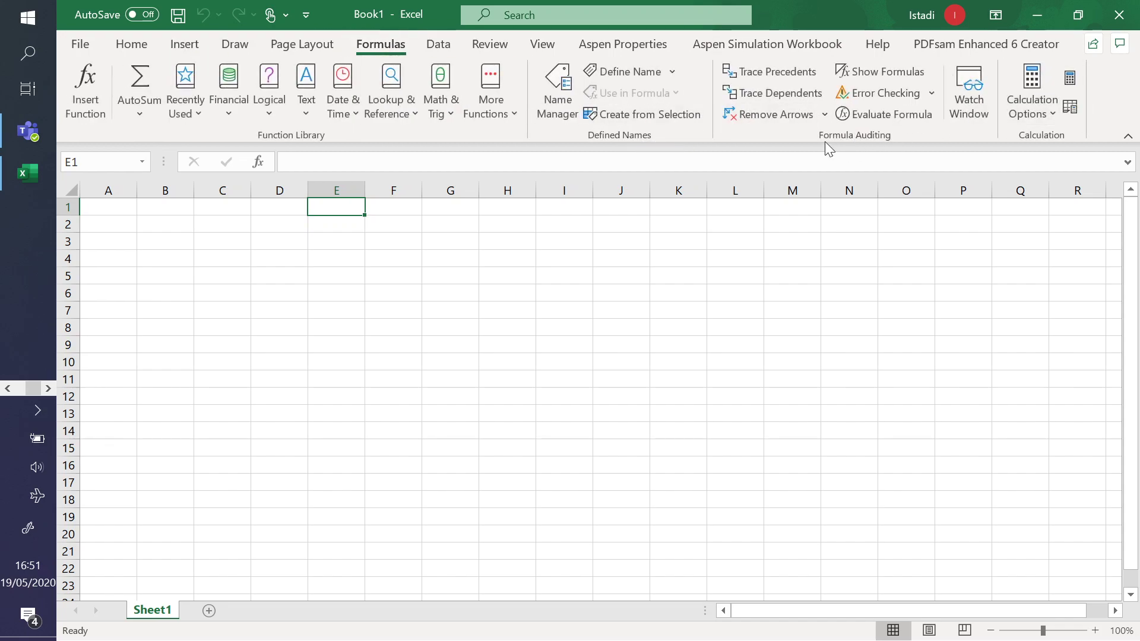
left_click(305, 46)
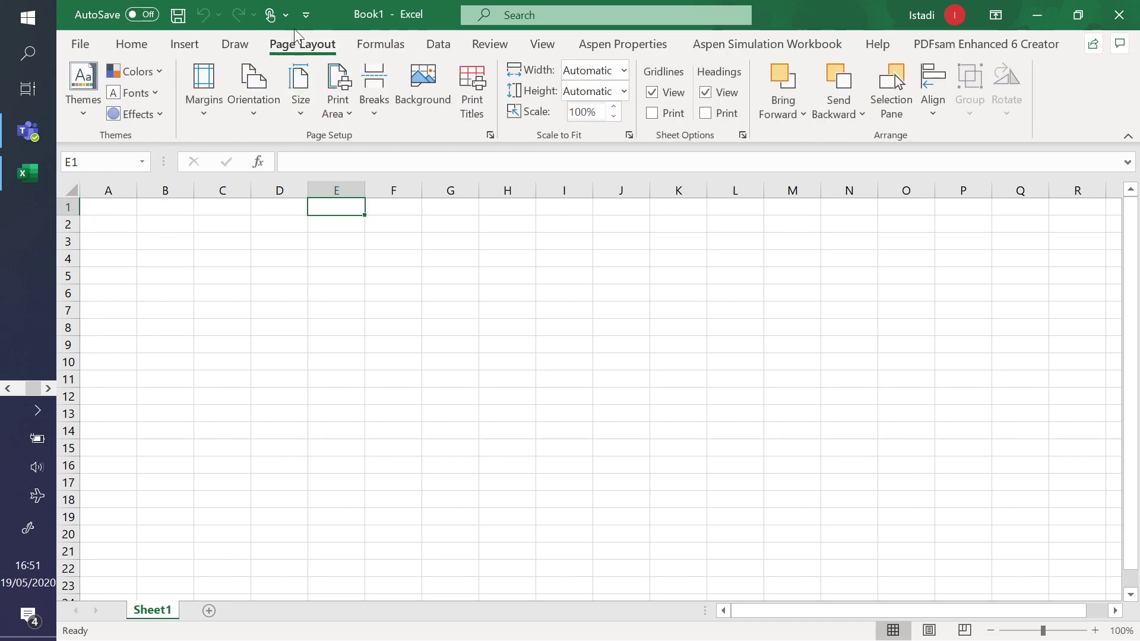
left_click(232, 47)
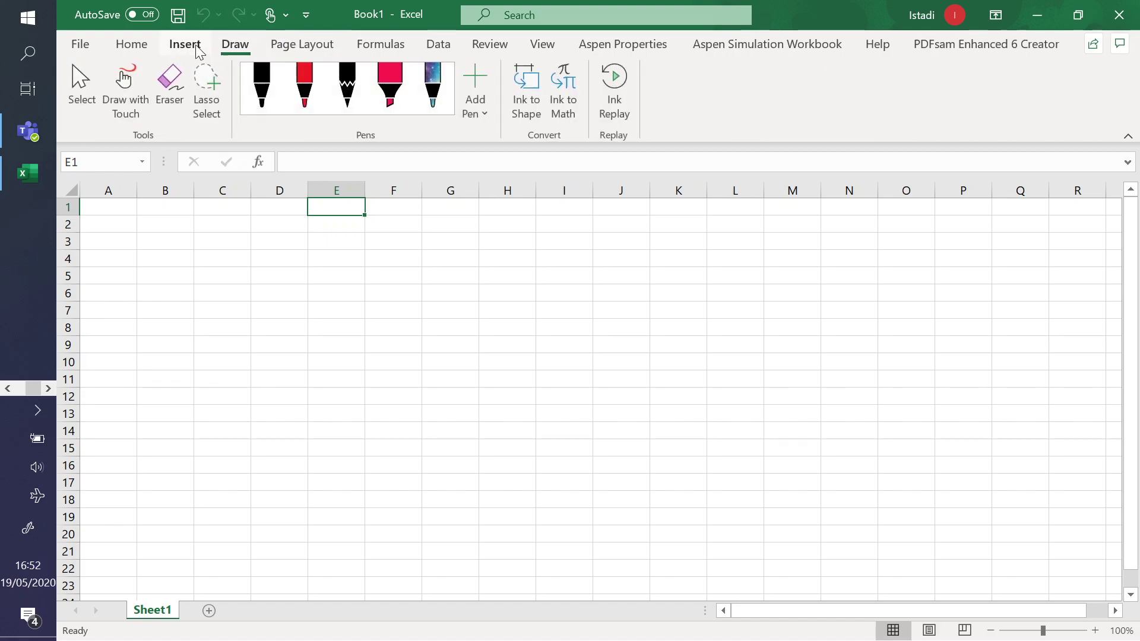
left_click(183, 51)
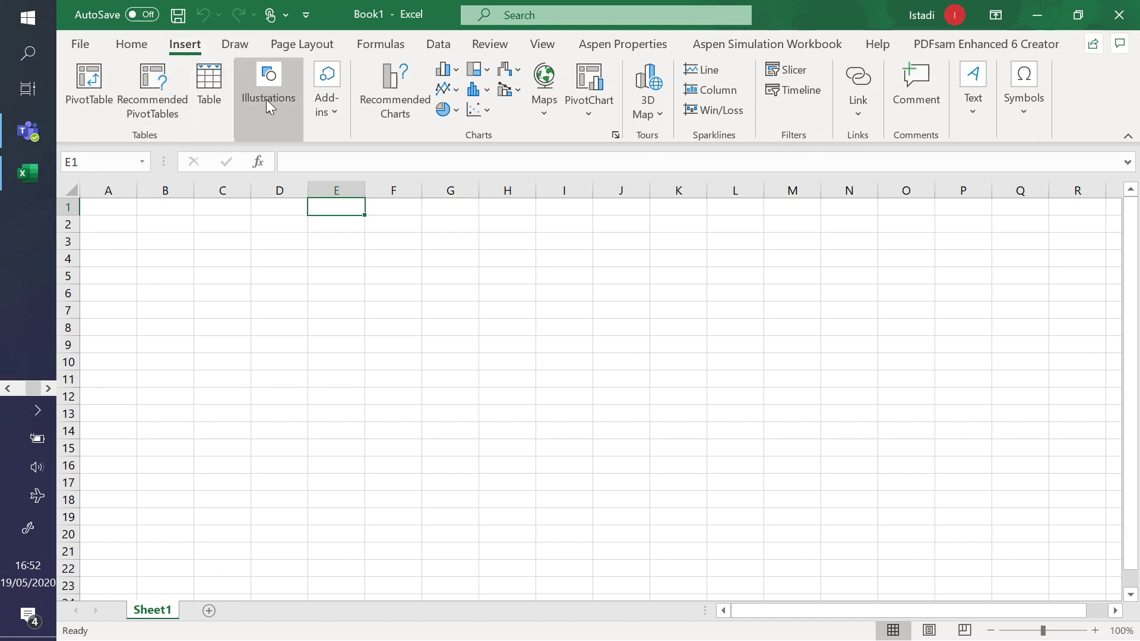
left_click(500, 47)
left_click(445, 47)
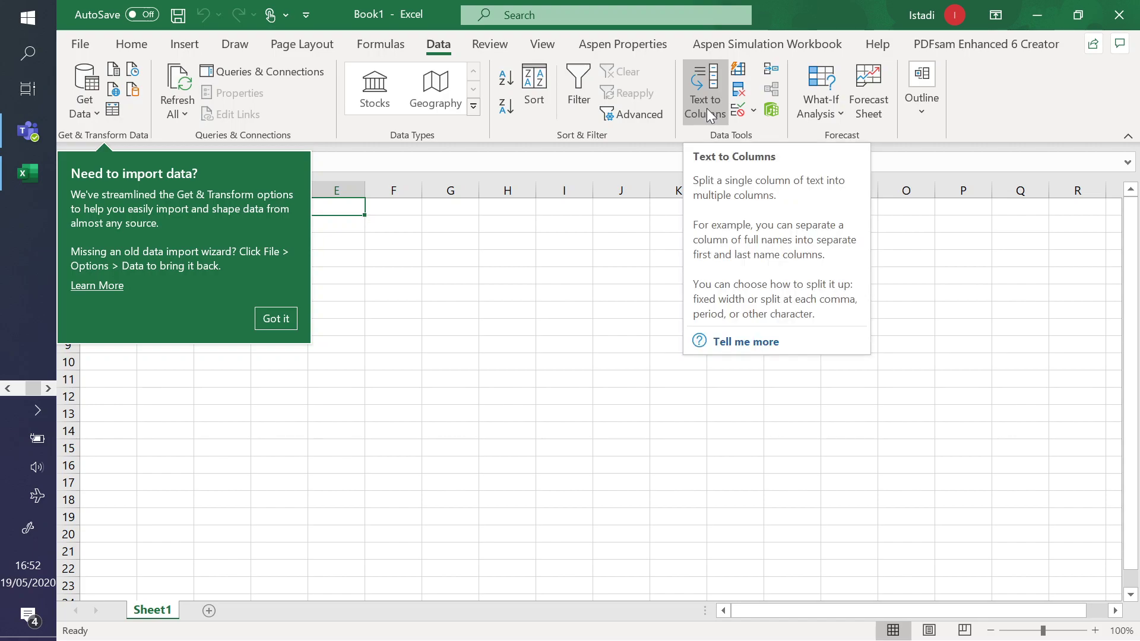
left_click(385, 360)
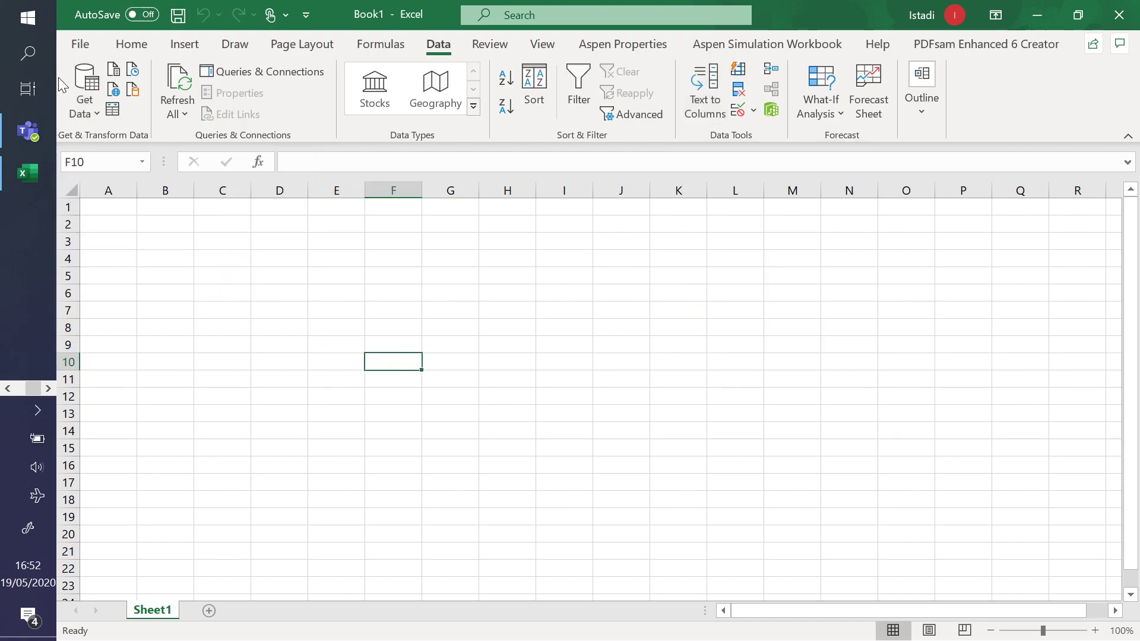
- Reopen the recently used Case Study 1 SRM.csv file
left_click(78, 44)
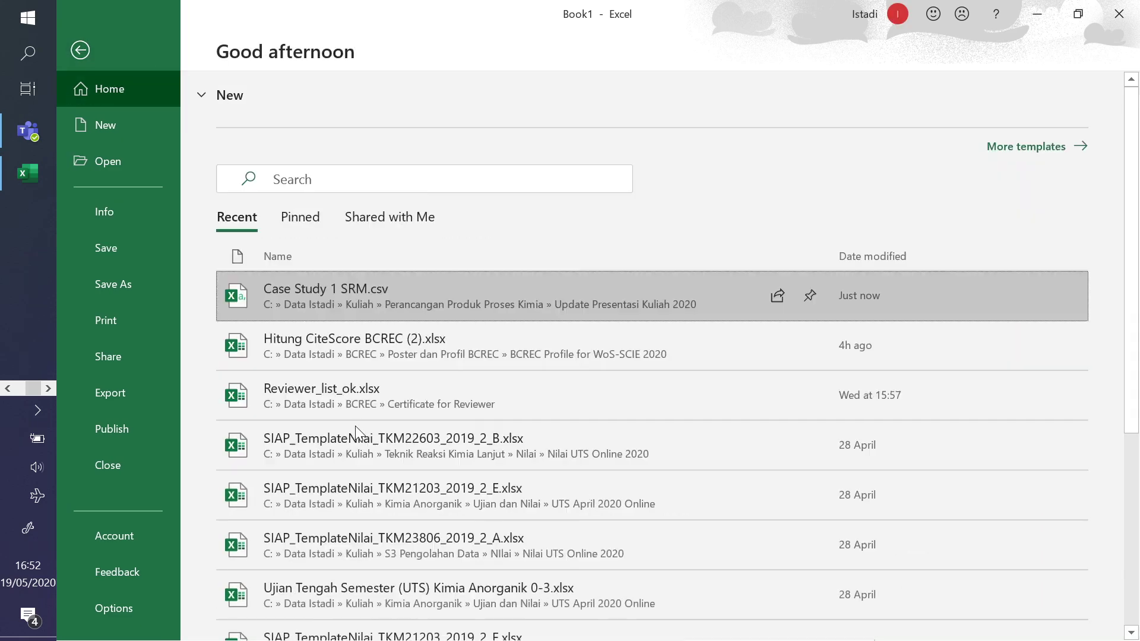
left_click(356, 430)
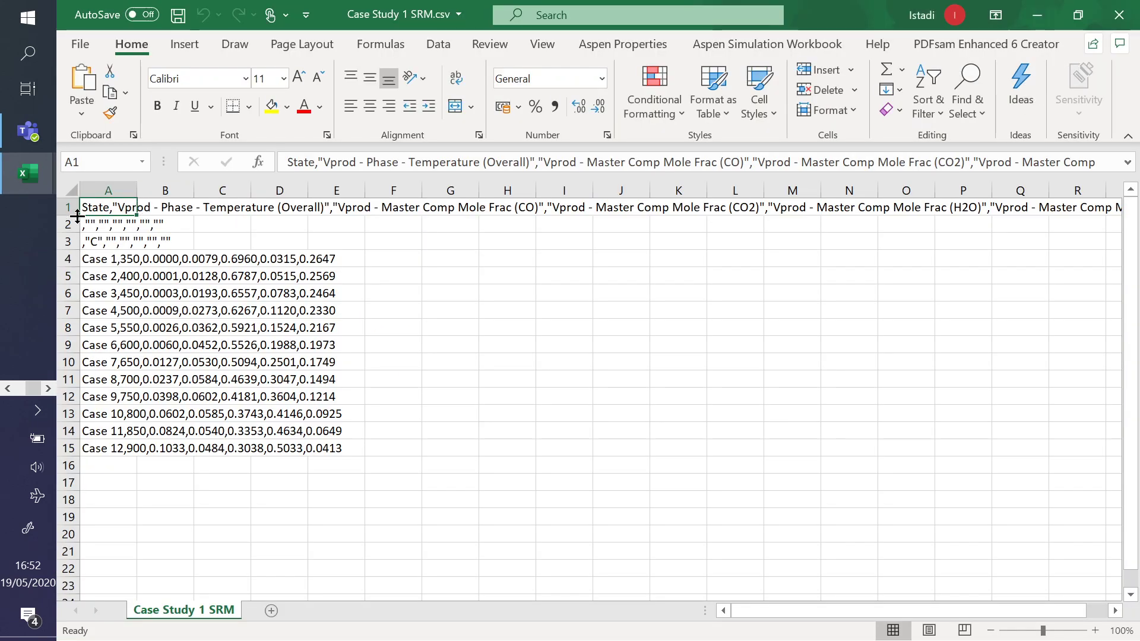
- Split the text in column A into separate columns as delimited data, with Comma as the only delimiter
mouse_move(98, 190)
left_mouse_down()
mouse_move(271, 220)
mouse_move(275, 232)
mouse_move(89, 206)
mouse_move(87, 188)
left_mouse_up()
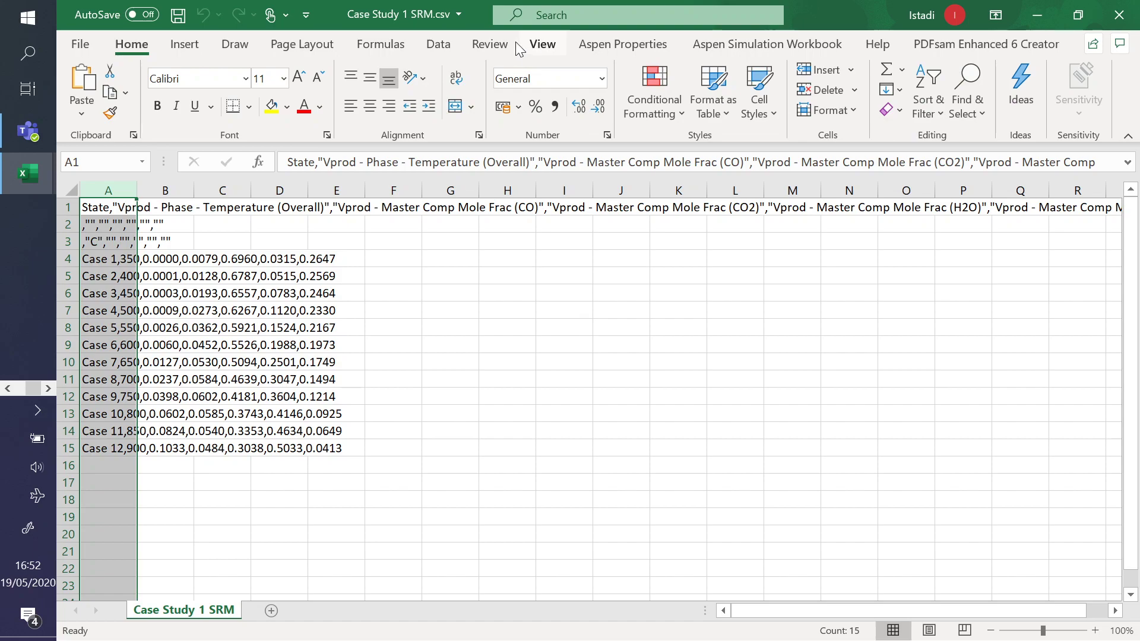
left_click(487, 46)
left_click(440, 48)
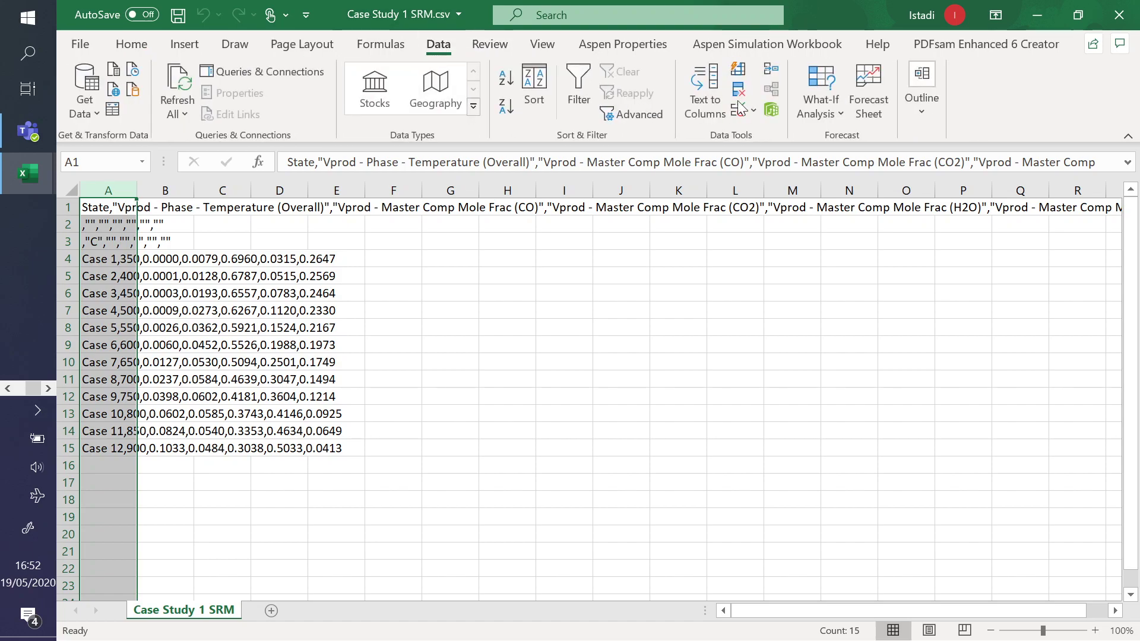
left_click(709, 95)
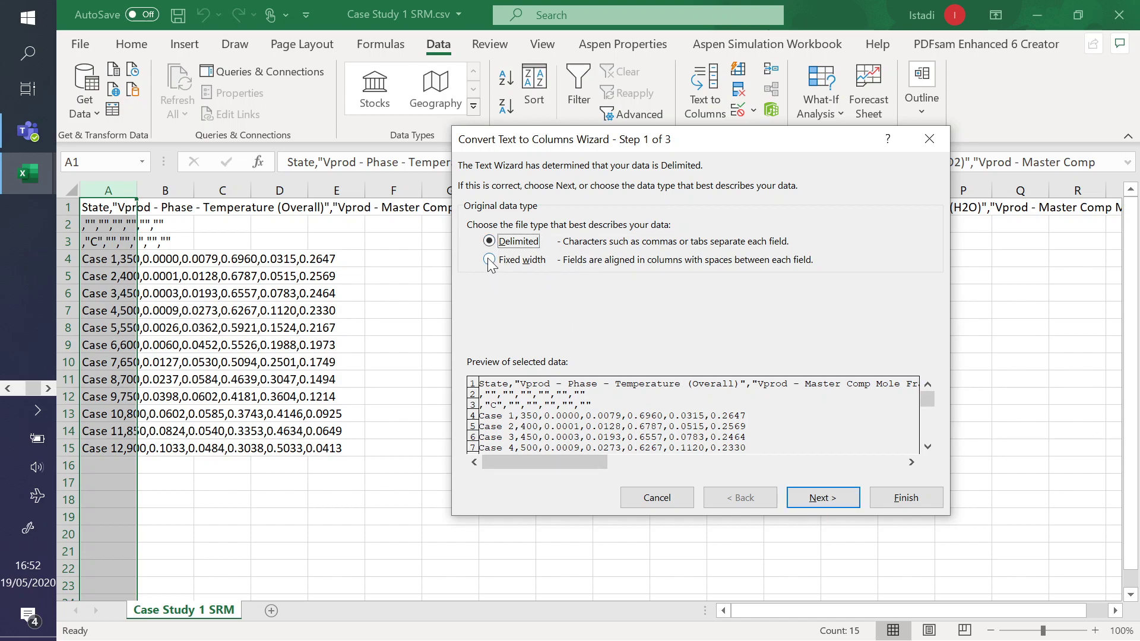
left_click(823, 498)
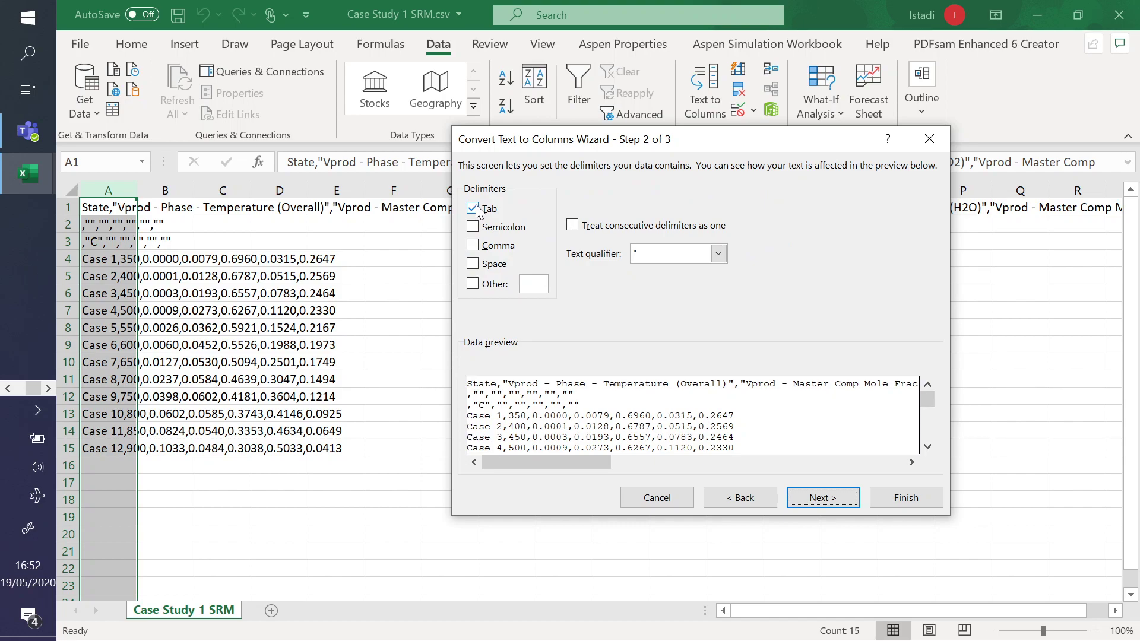
left_click(473, 246)
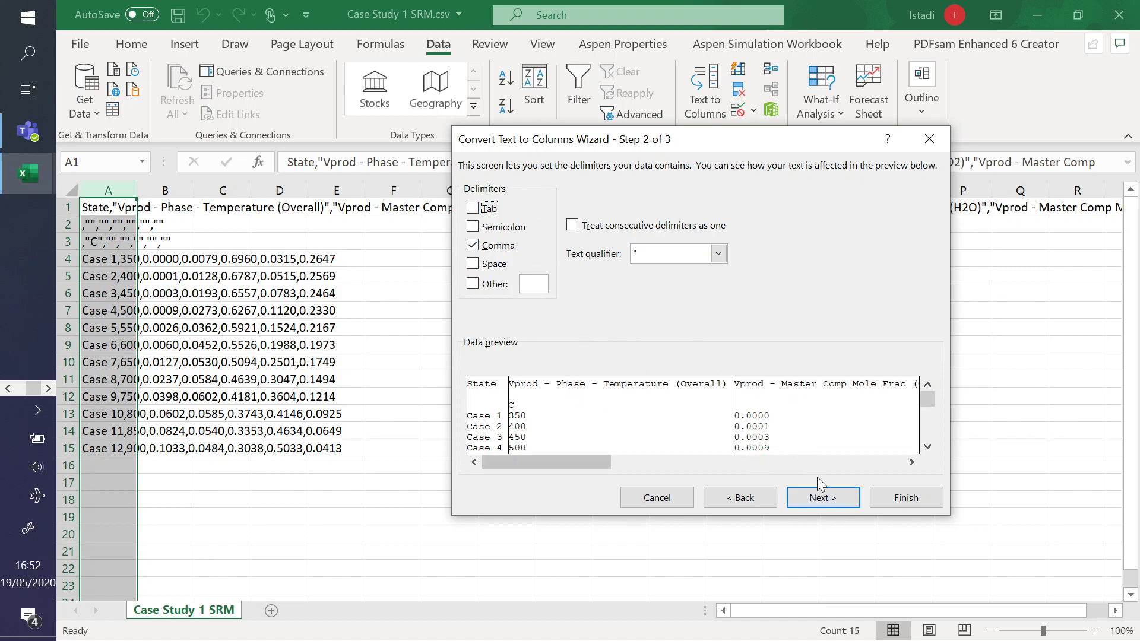
left_click(820, 497)
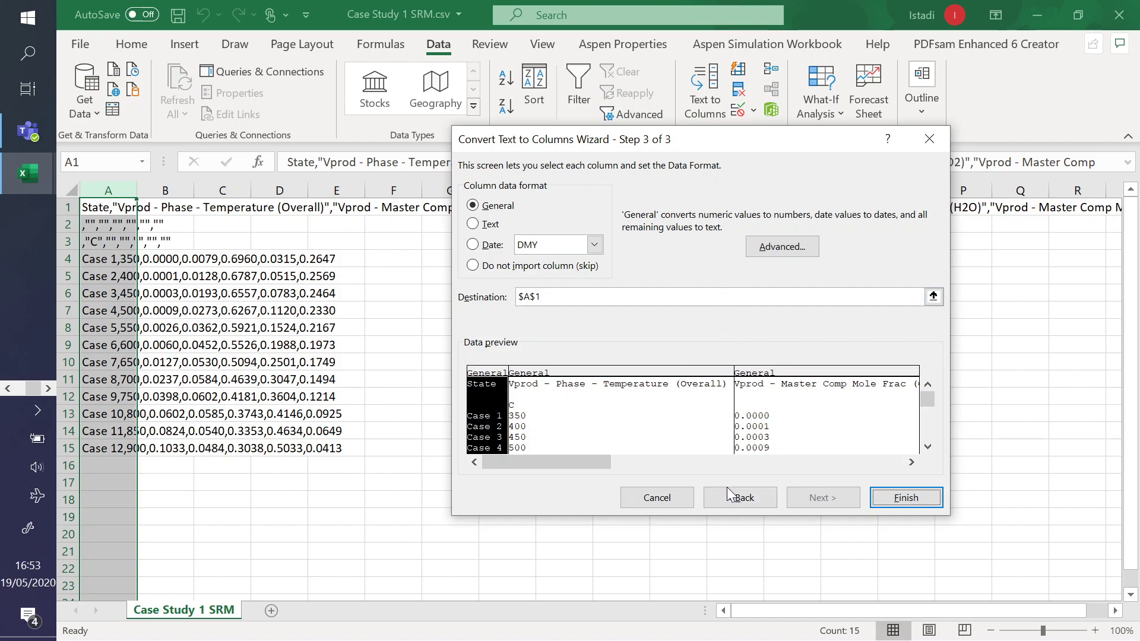
left_click(905, 497)
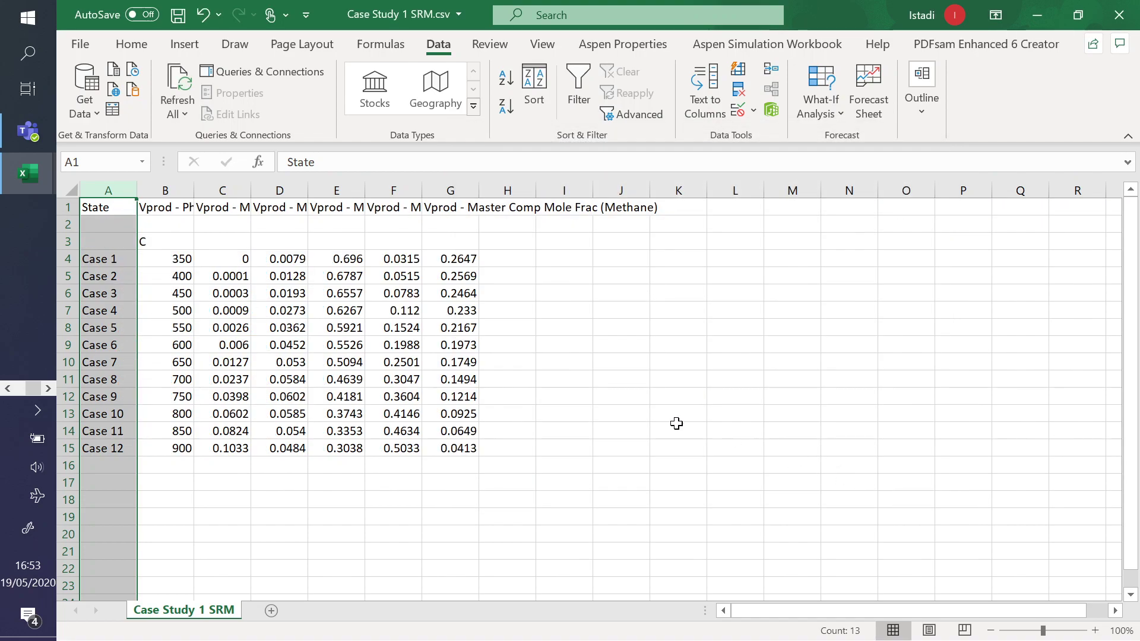
left_click(603, 414)
left_click(274, 349)
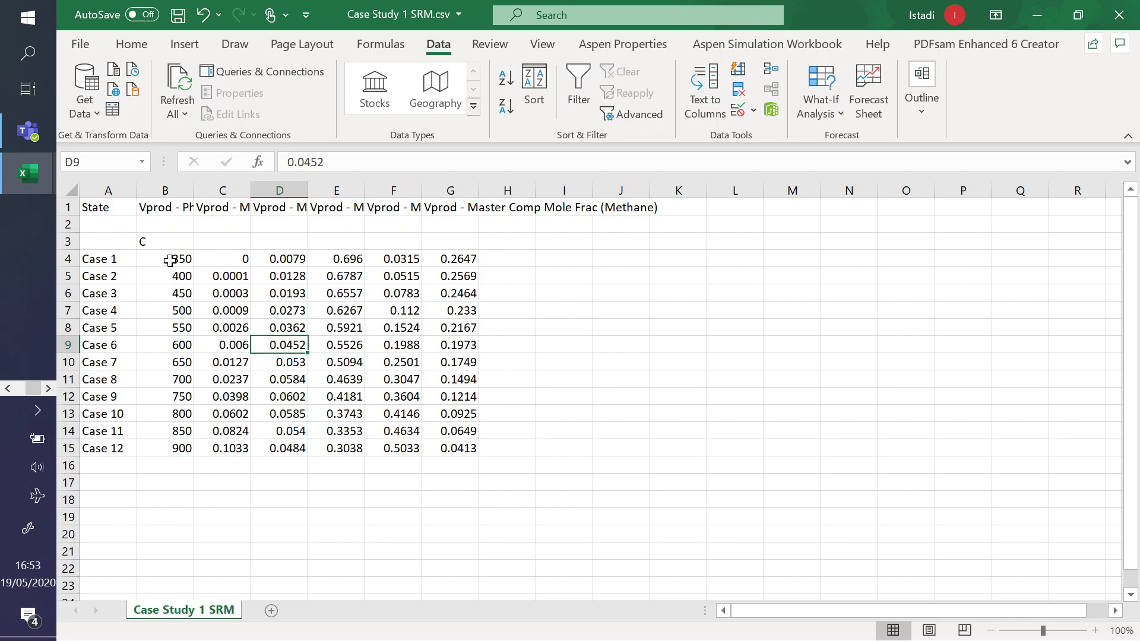
- Plot B4:G15 as a Scatter with Straight Lines and Markers chart and shift it slightly up and to the right
mouse_move(171, 260)
left_mouse_down()
mouse_move(341, 359)
mouse_move(448, 436)
mouse_move(448, 448)
left_mouse_up()
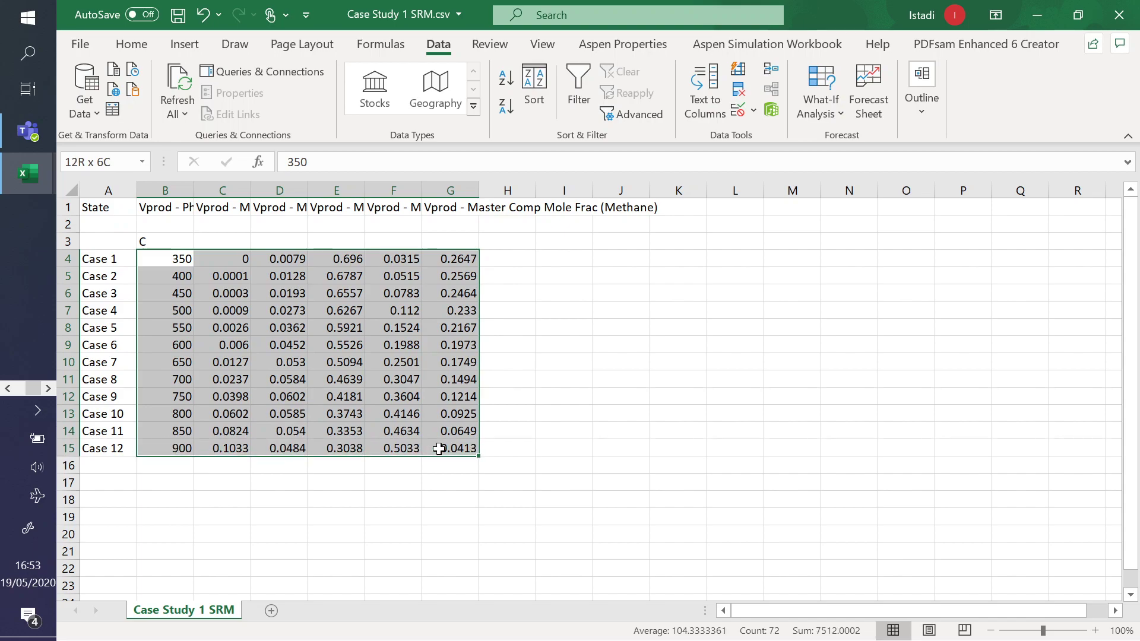
left_click(187, 48)
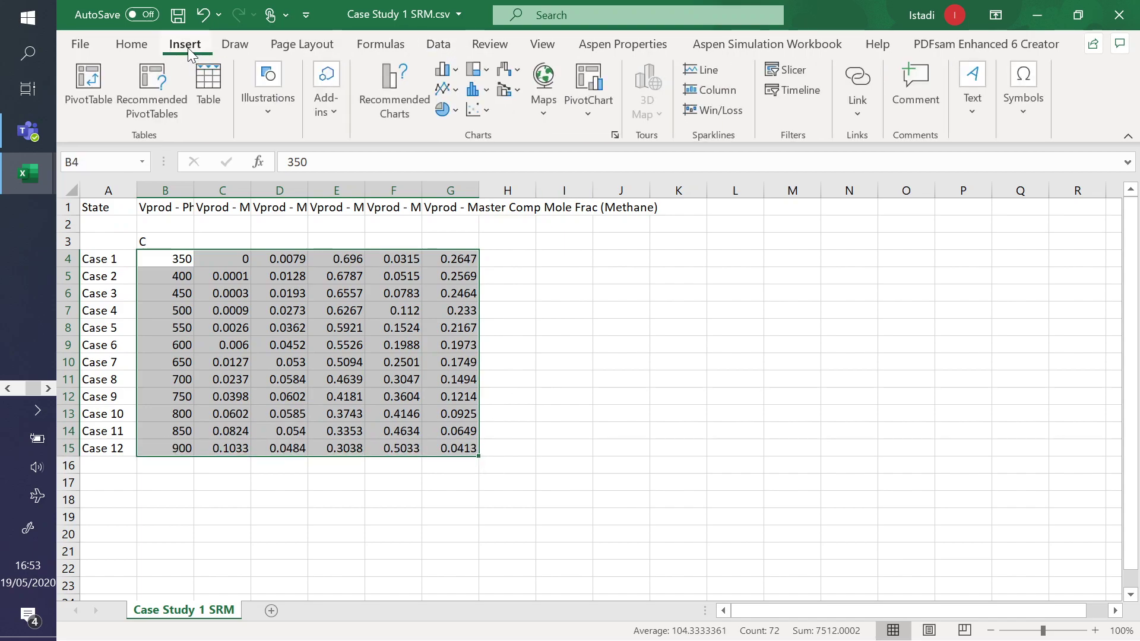
left_click(457, 91)
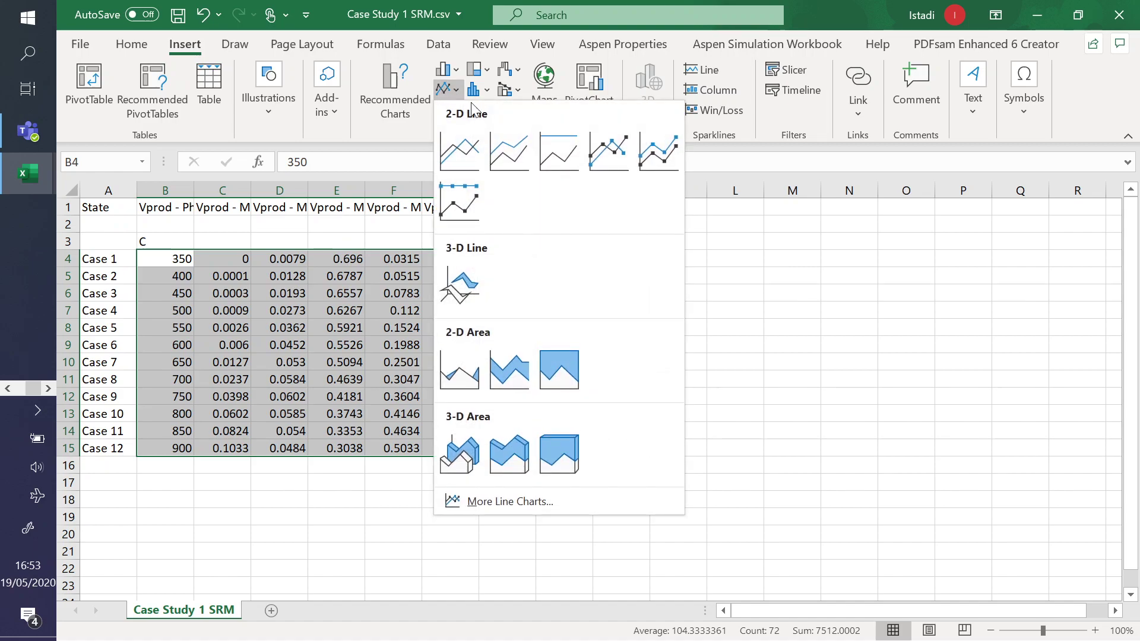
left_click(458, 93)
left_click(484, 110)
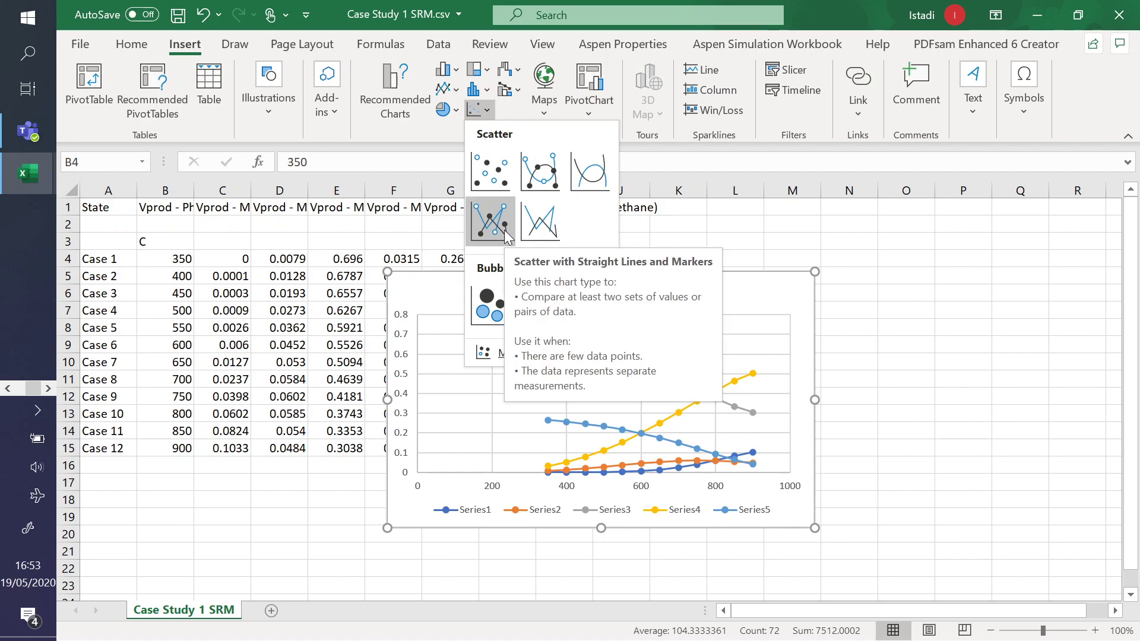
left_click(490, 221)
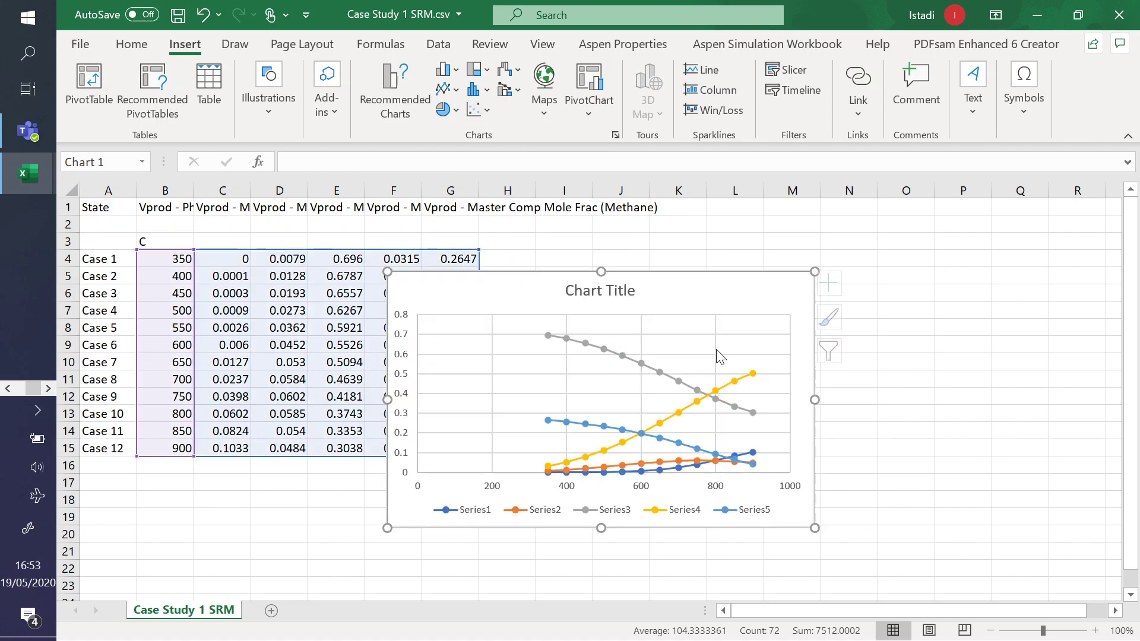
left_click_drag(666, 277, 699, 232)
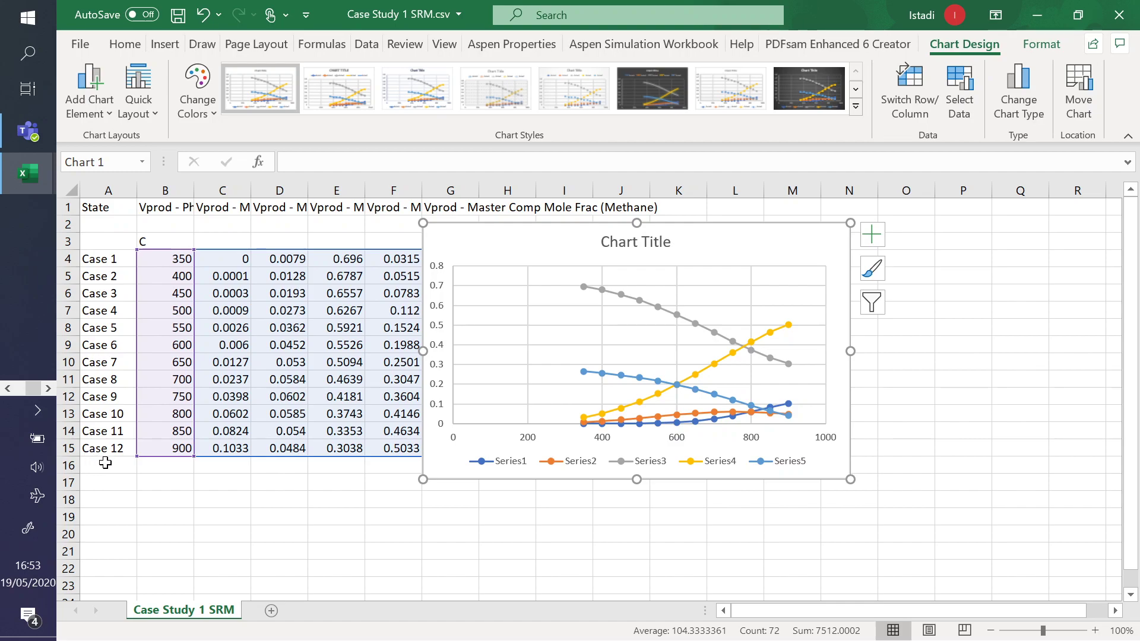
left_click(718, 537)
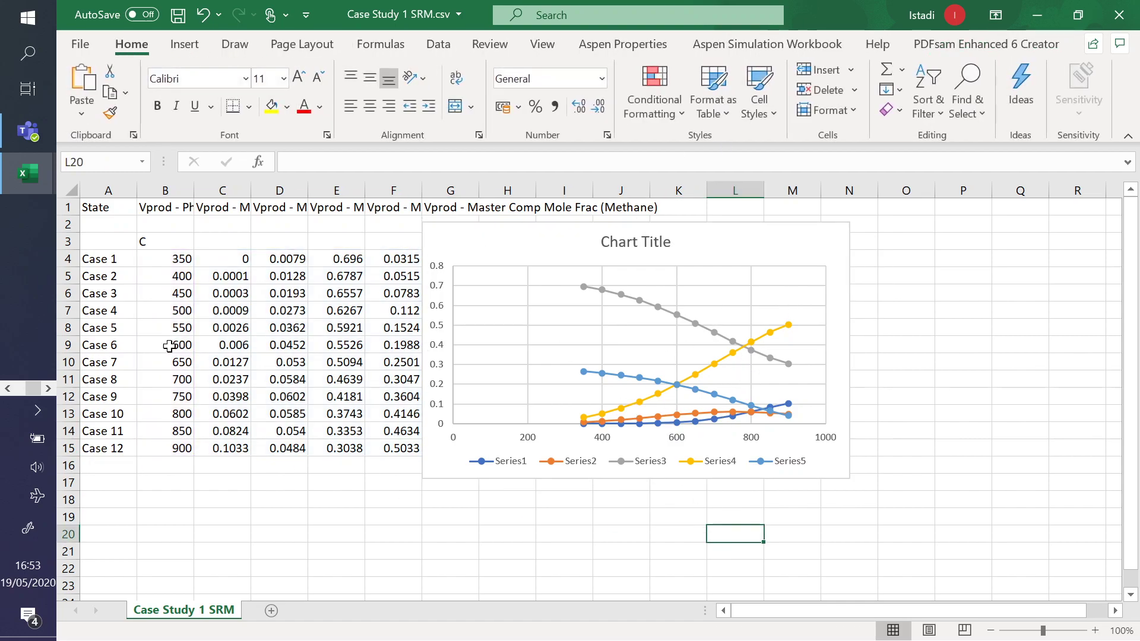
- Switch to Aspen HYSYS and display the main flowsheet instead of the Case Study 1 results
left_click(8, 388)
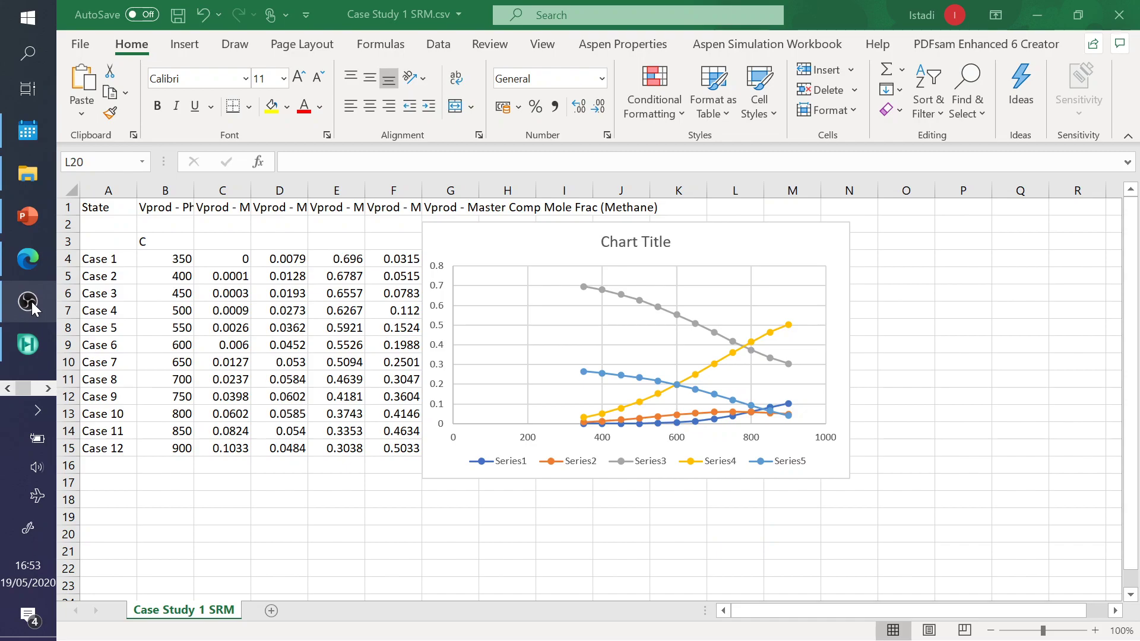
left_click(28, 344)
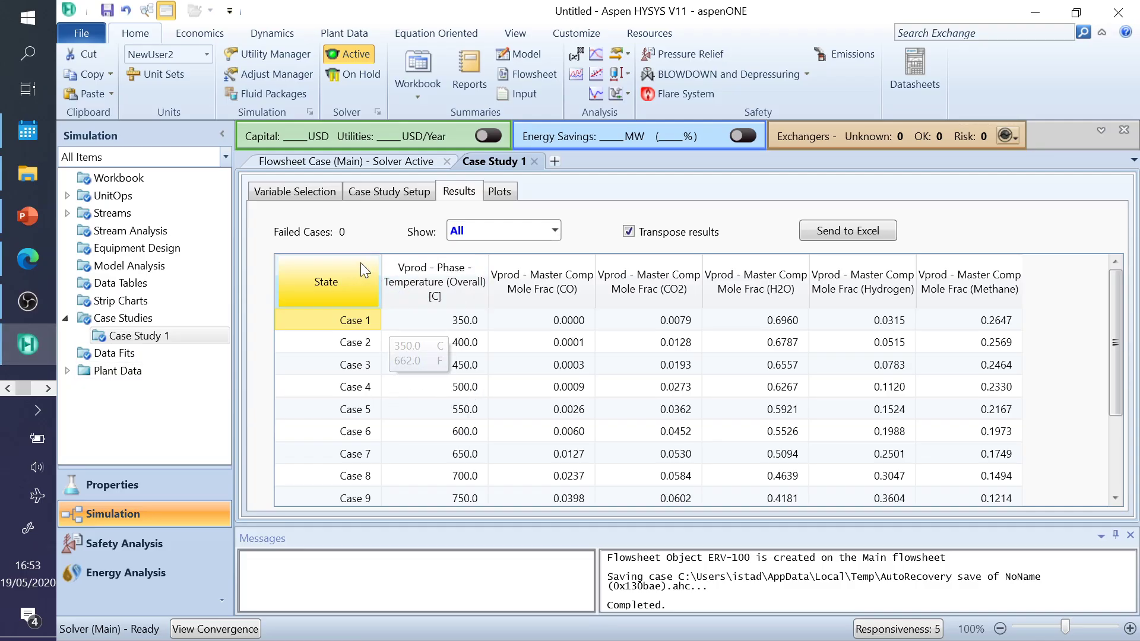
left_click(394, 162)
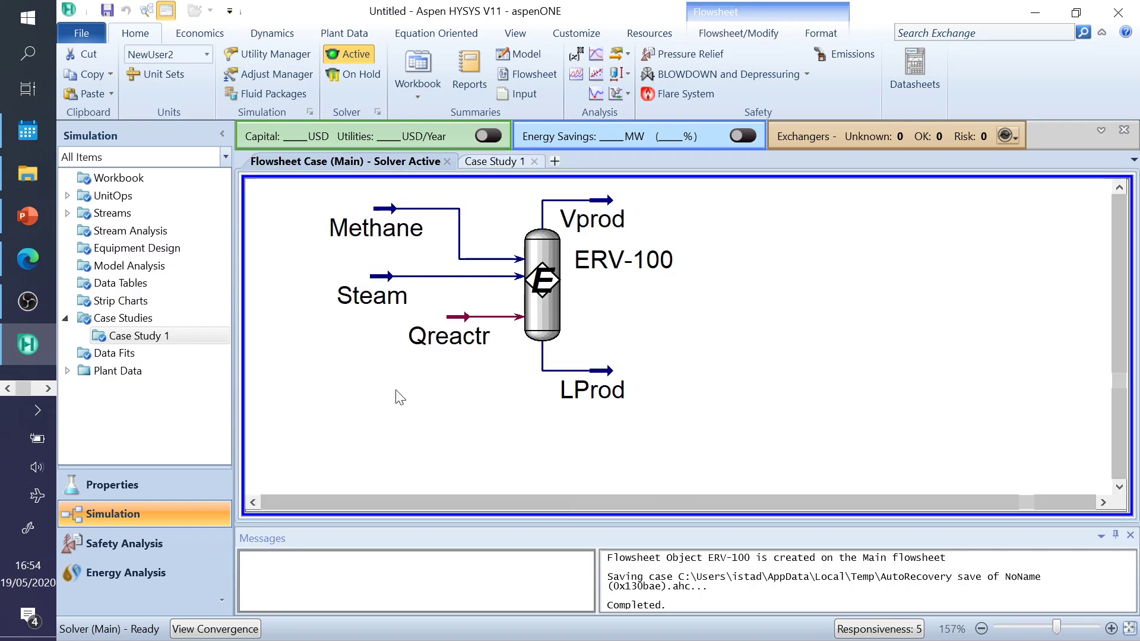